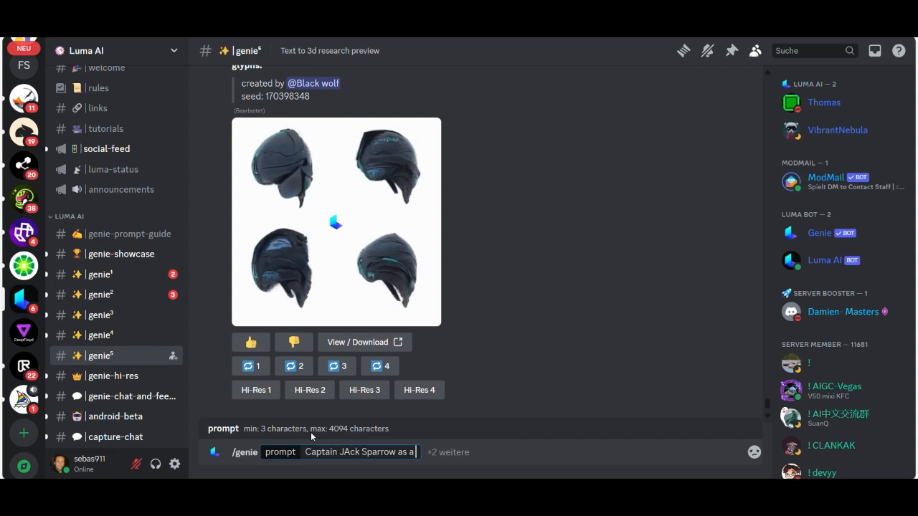
# Submit the genie prompt "Captain Jack Sparrow as a 3D game character", correcting the capitalisation of "Jack".
pyautogui.write('D')
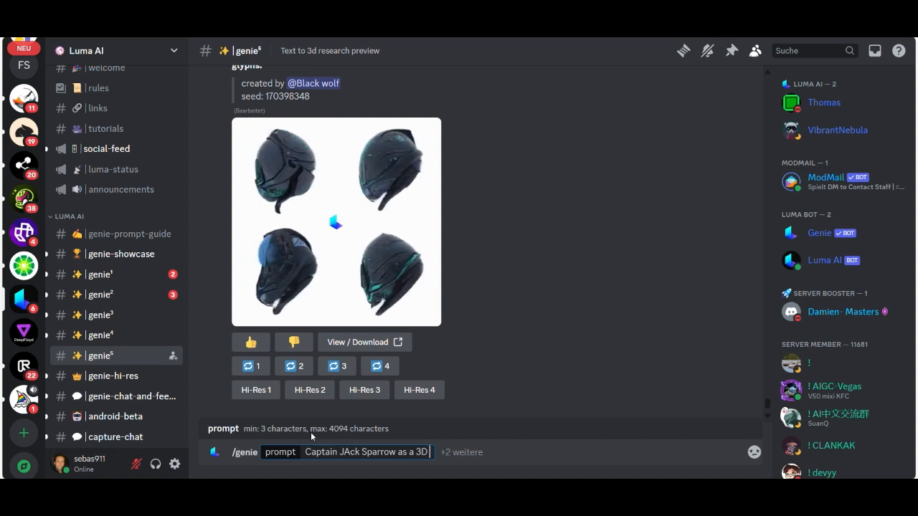
pyautogui.write(' game character')
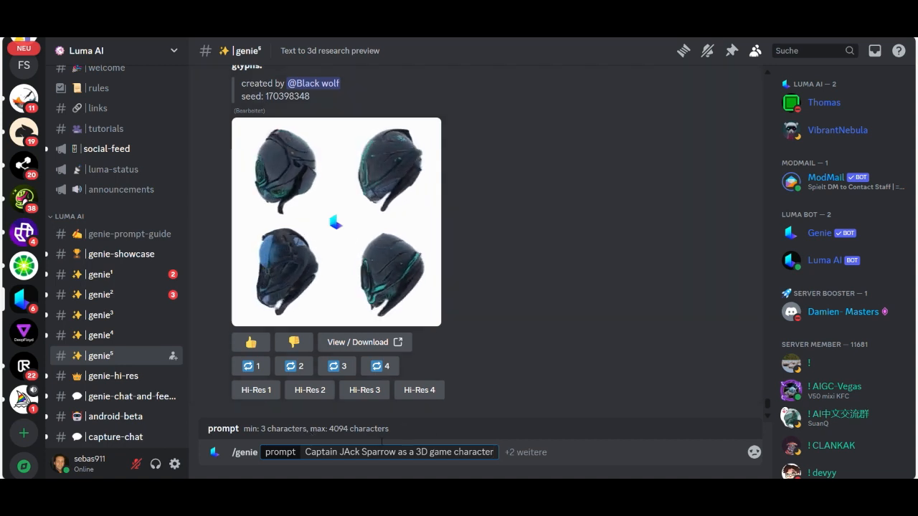
pyautogui.click(349, 452)
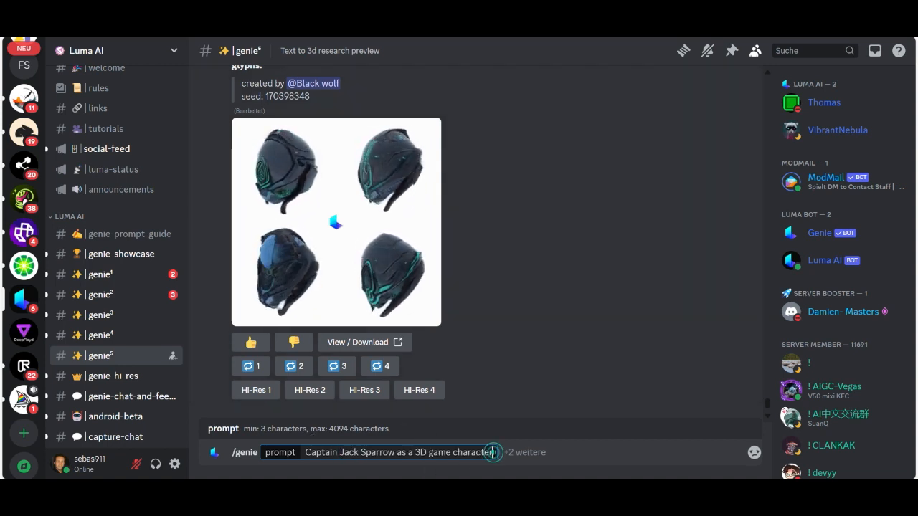
pyautogui.press('Return')
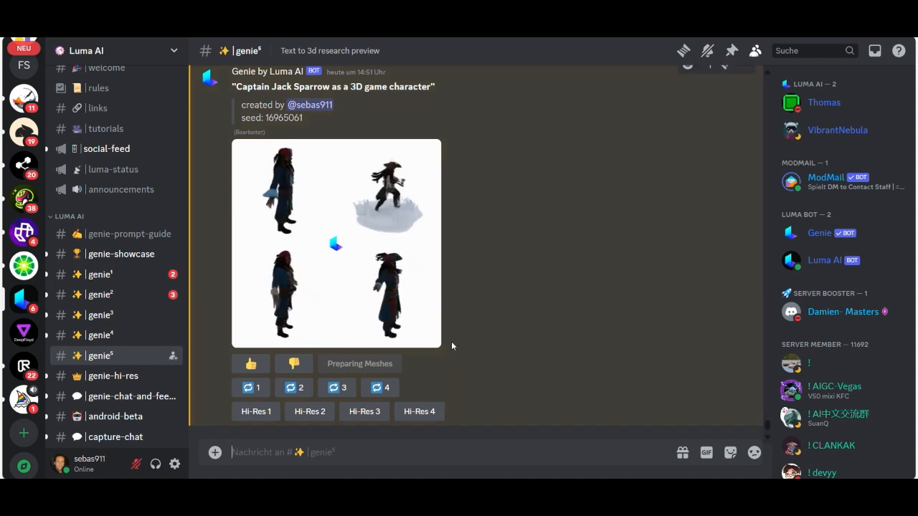
# Check the enlarged Captain Jack Sparrow previews and request a hi-res version of variant 1.
pyautogui.click(361, 274)
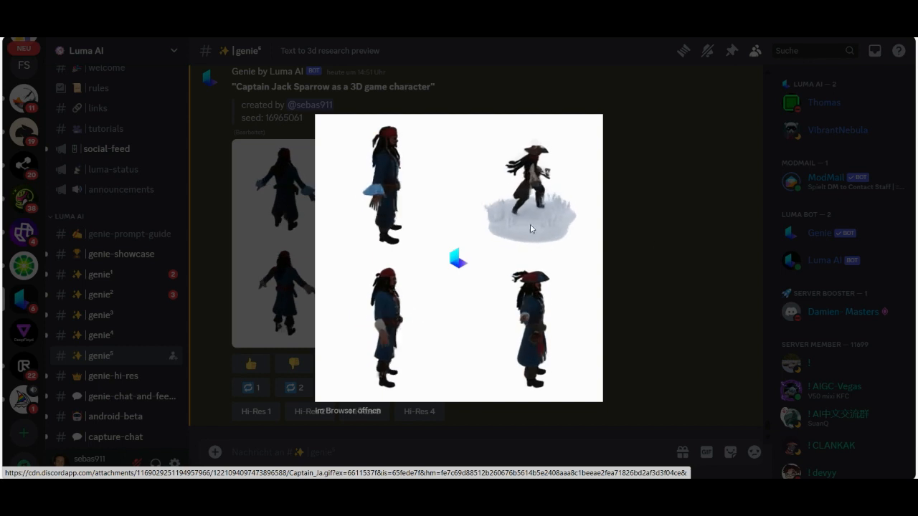
pyautogui.click(661, 233)
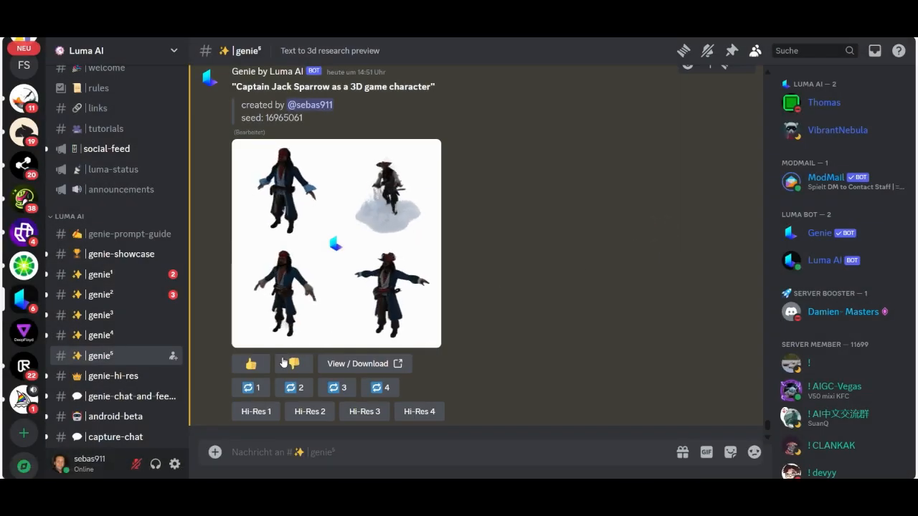
pyautogui.click(256, 411)
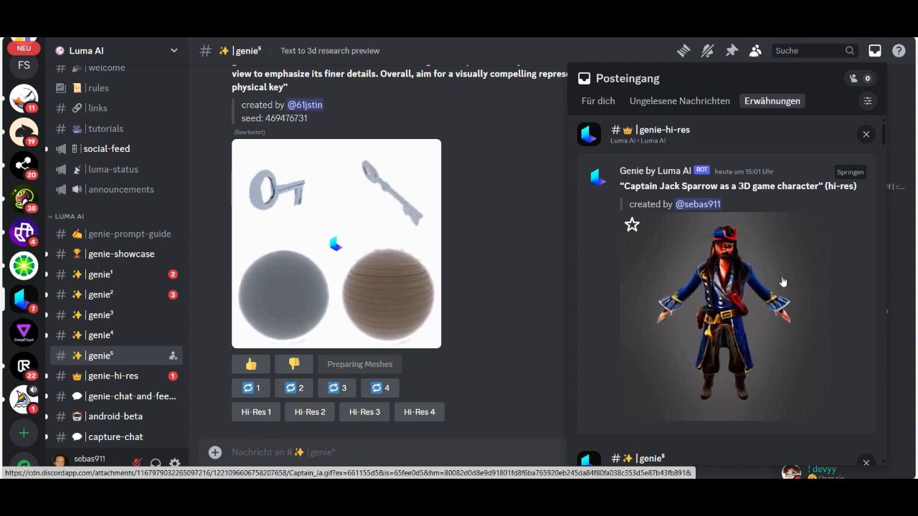
# Preview the hi-res character from the mentions inbox and open its view and download page, dismissing the translation offer.
pyautogui.click(737, 289)
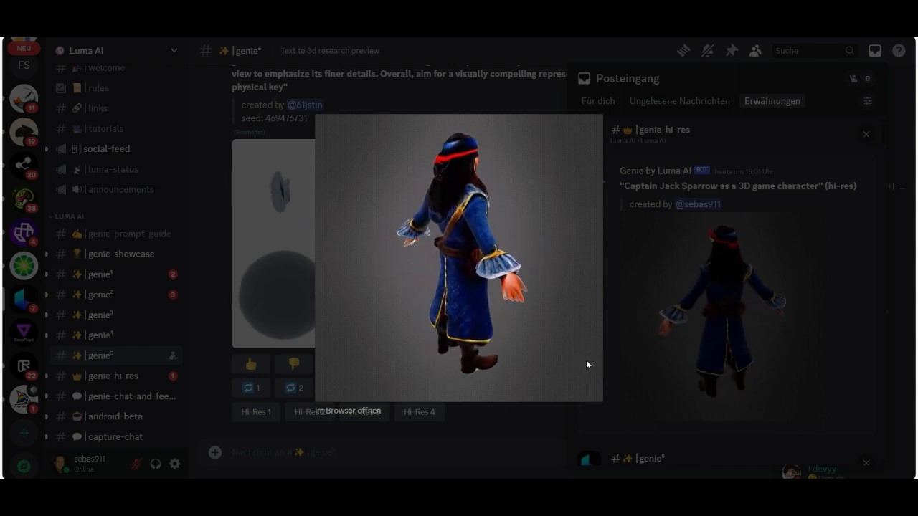
pyautogui.click(604, 352)
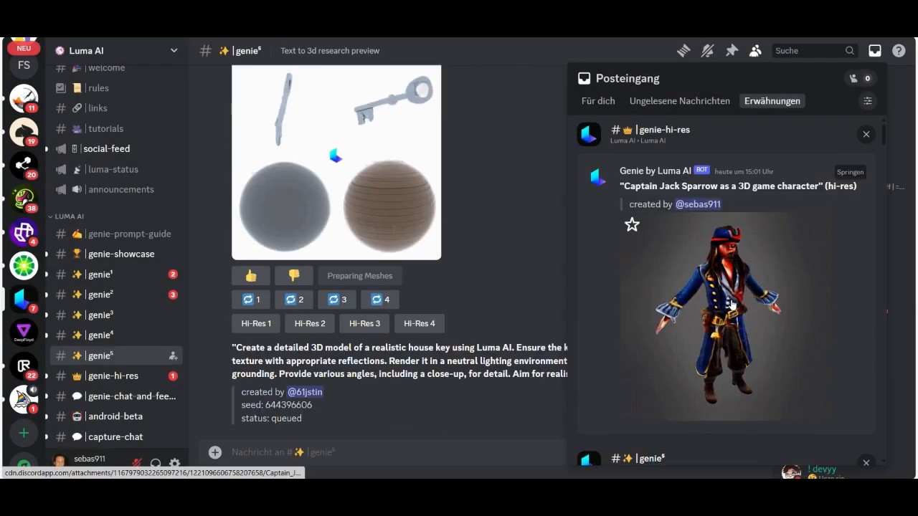
pyautogui.click(849, 172)
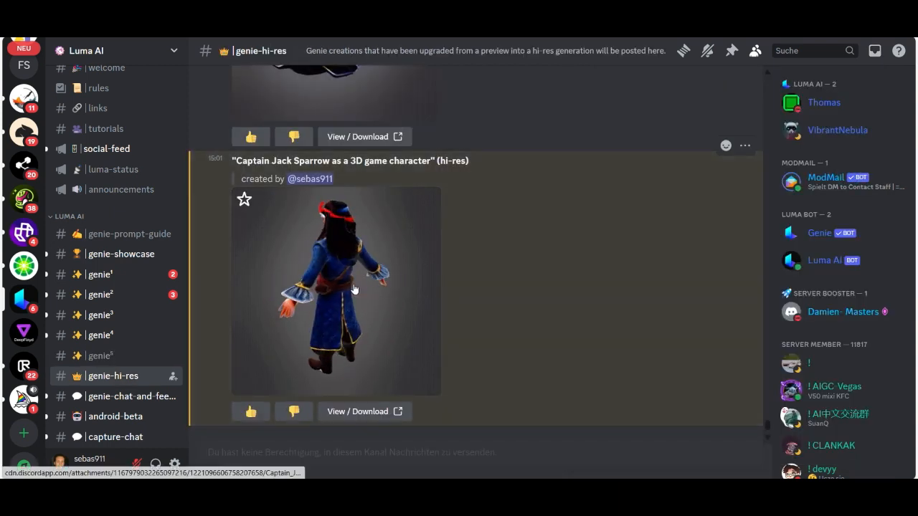
pyautogui.click(359, 411)
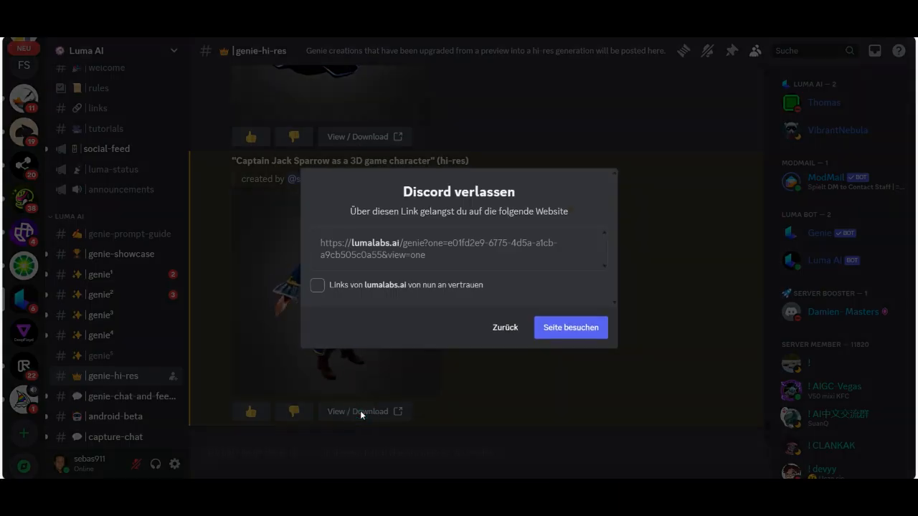
pyautogui.click(559, 328)
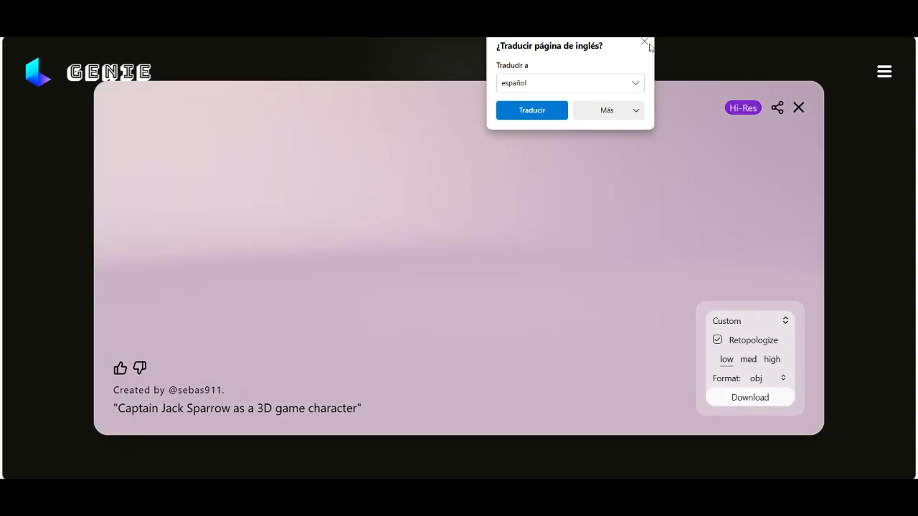
pyautogui.click(647, 45)
# Inspect the hi-res pirate model in 3D and download it in obj format with low retopology.
pyautogui.scroll(5, 467, 208)
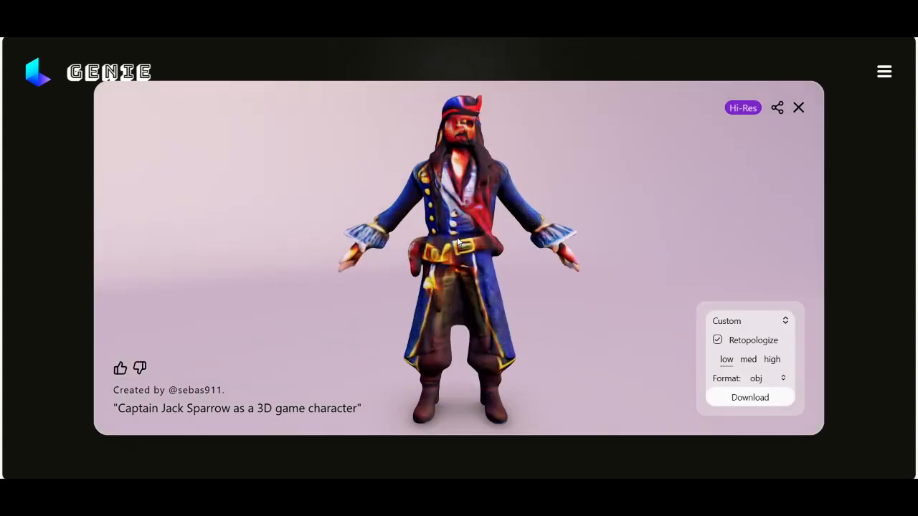
pyautogui.scroll(-5, 467, 209)
pyautogui.moveTo(485, 190)
pyautogui.mouseDown()
pyautogui.moveTo(414, 193)
pyautogui.moveTo(477, 193)
pyautogui.moveTo(458, 230)
pyautogui.moveTo(536, 229)
pyautogui.mouseUp()
pyautogui.scroll(-3, 478, 195)
pyautogui.moveTo(459, 234)
pyautogui.mouseDown()
pyautogui.moveTo(546, 234)
pyautogui.moveTo(475, 237)
pyautogui.mouseUp()
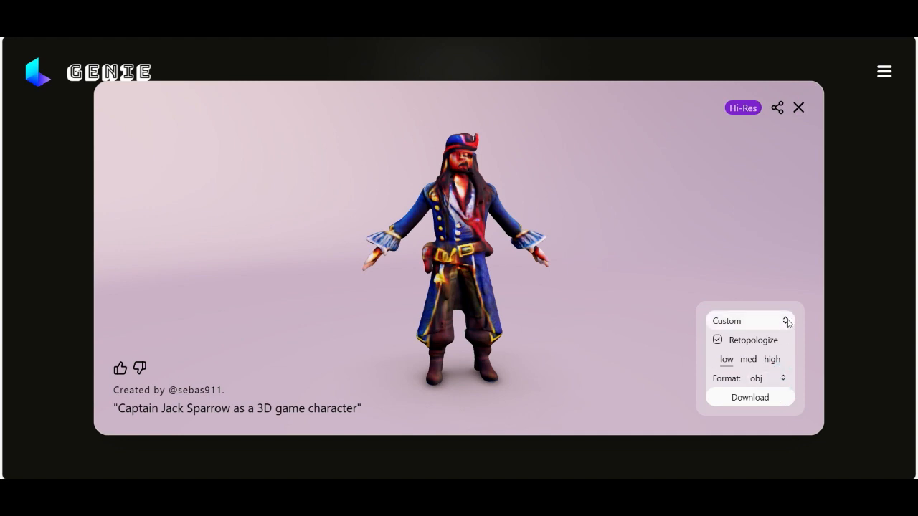
pyautogui.click(750, 378)
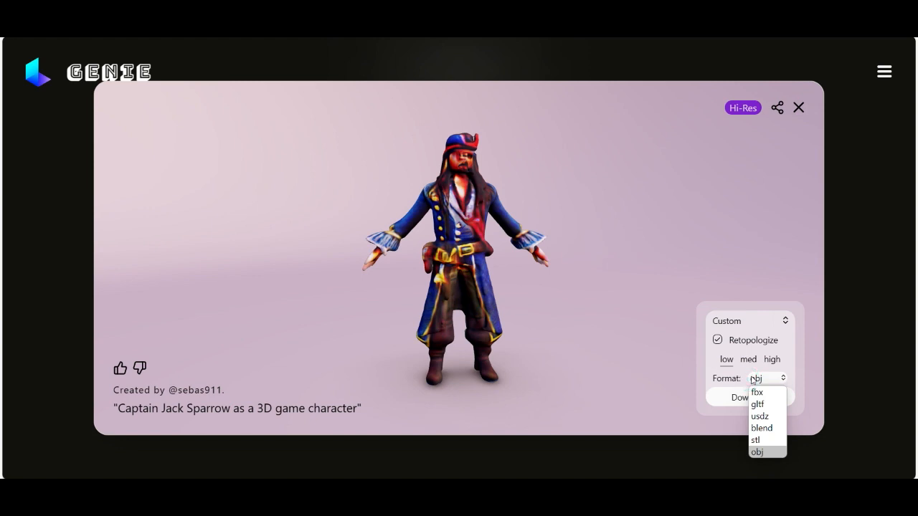
pyautogui.click(768, 452)
pyautogui.click(750, 397)
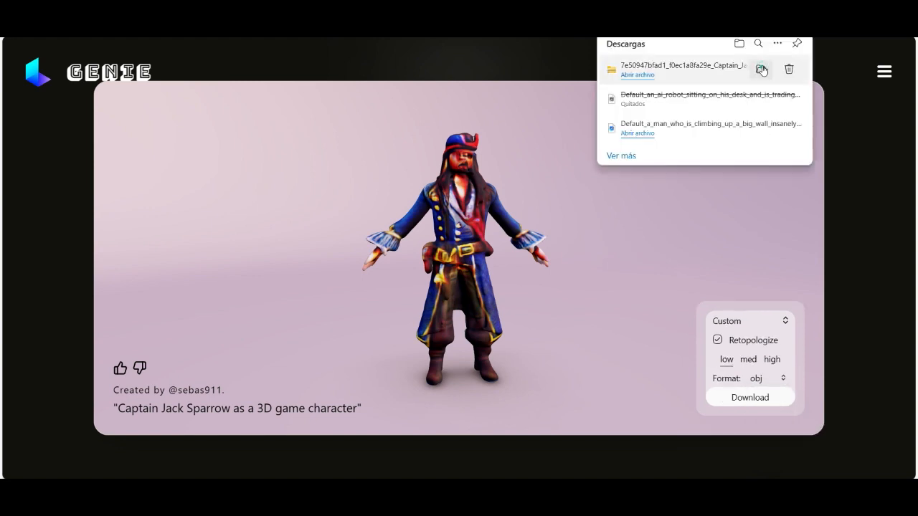
# Open the downloaded Captain Jack Sparrow obj archive from the Downloads folder to reach its model and texture files.
pyautogui.click(761, 67)
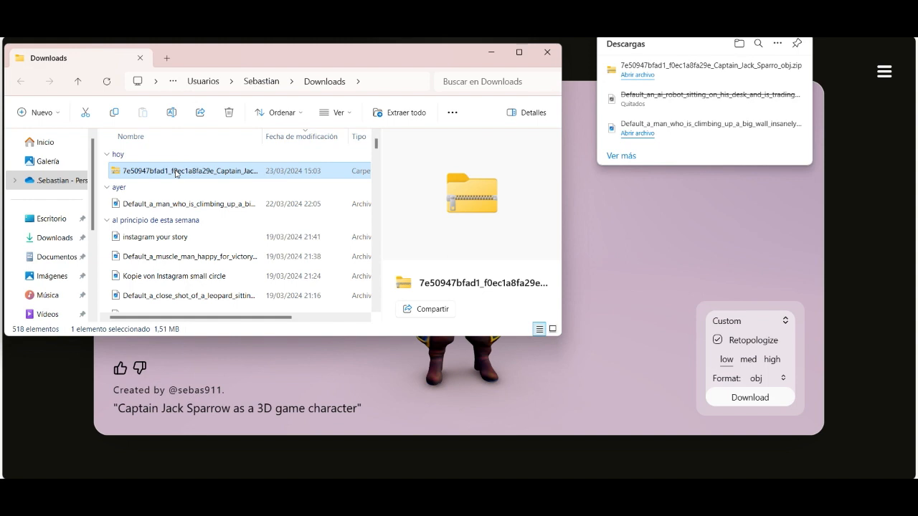
pyautogui.doubleClick(176, 173)
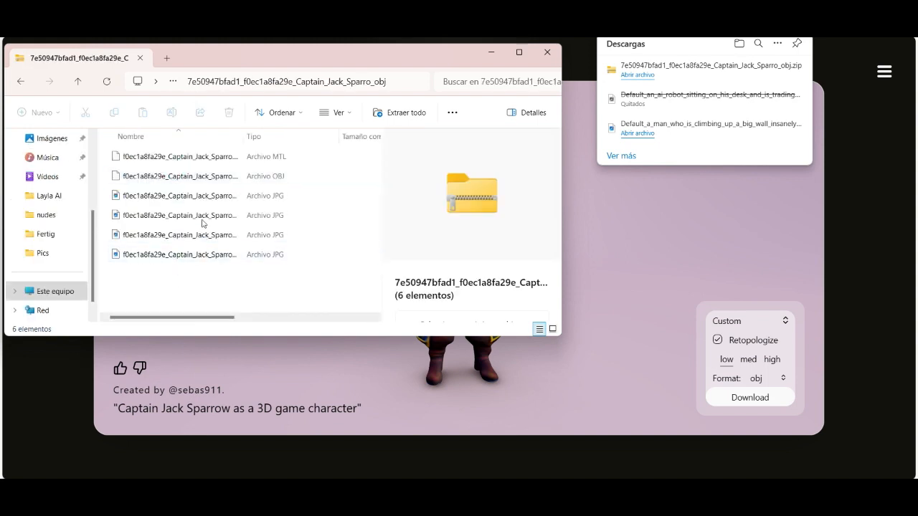
pyautogui.click(204, 195)
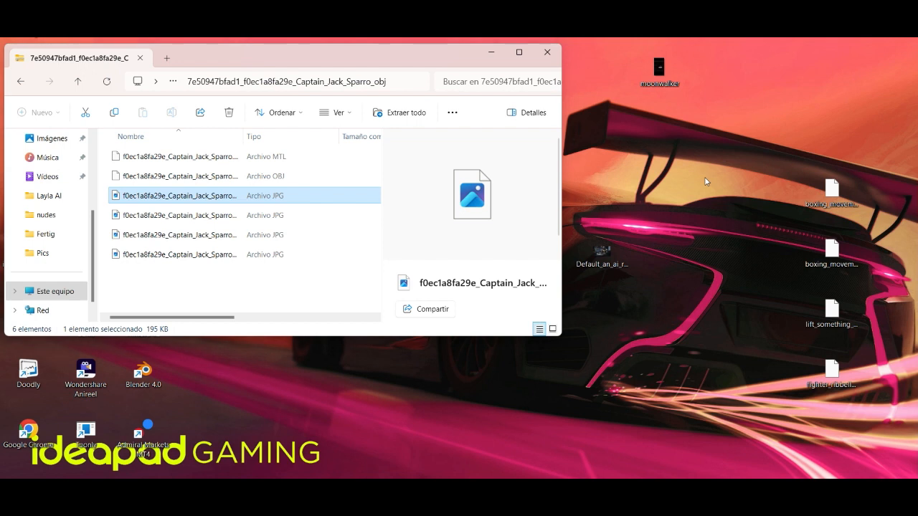
# Create a desktop folder named "jack sparrow" and copy the archive's model and texture files into it.
pyautogui.rightClick(706, 182)
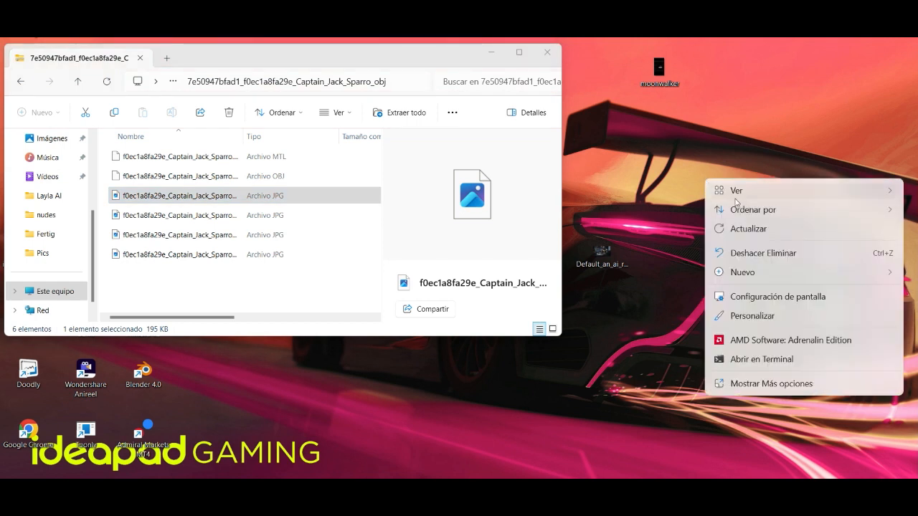
pyautogui.moveTo(737, 280)
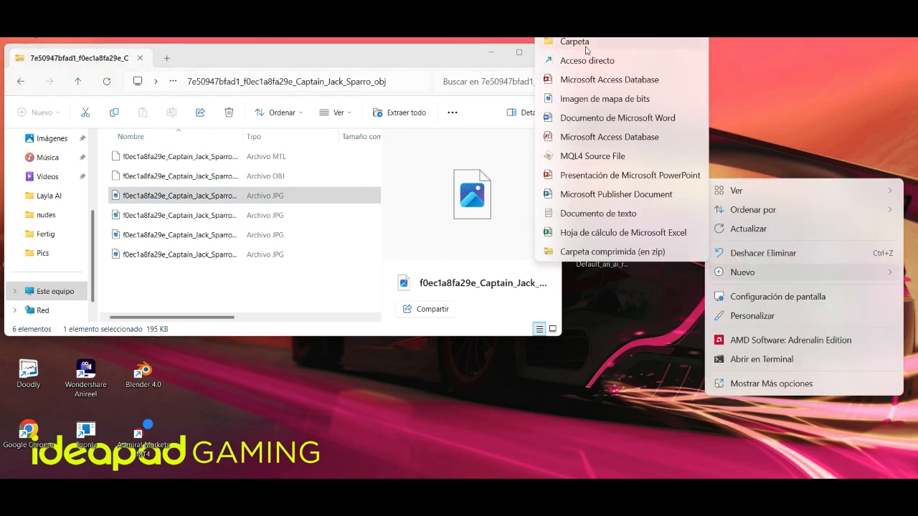
pyautogui.click(587, 45)
pyautogui.write('ja')
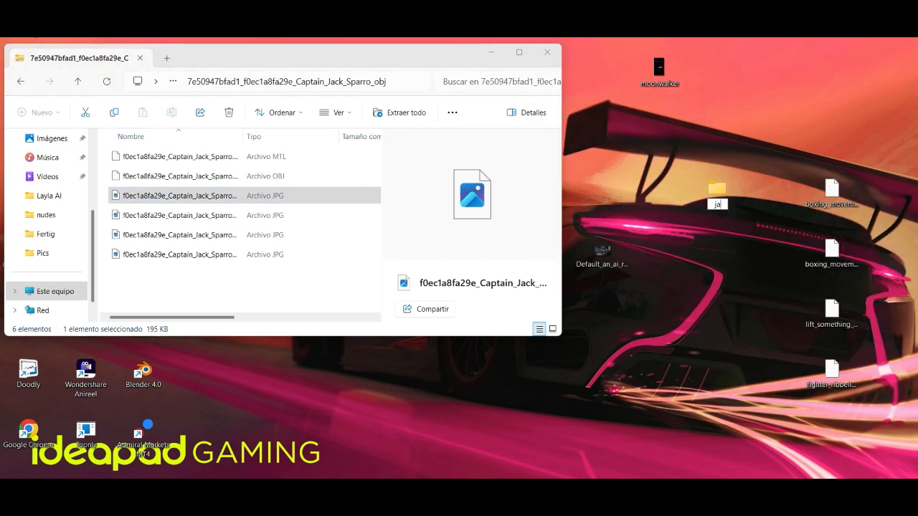
pyautogui.write('ck sparrow')
pyautogui.press('Return')
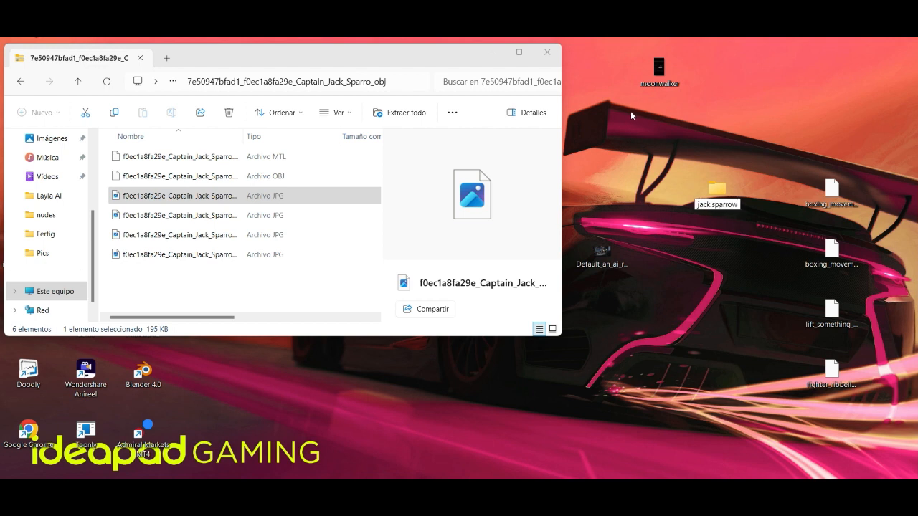
pyautogui.moveTo(208, 280); pyautogui.dragTo(708, 197)
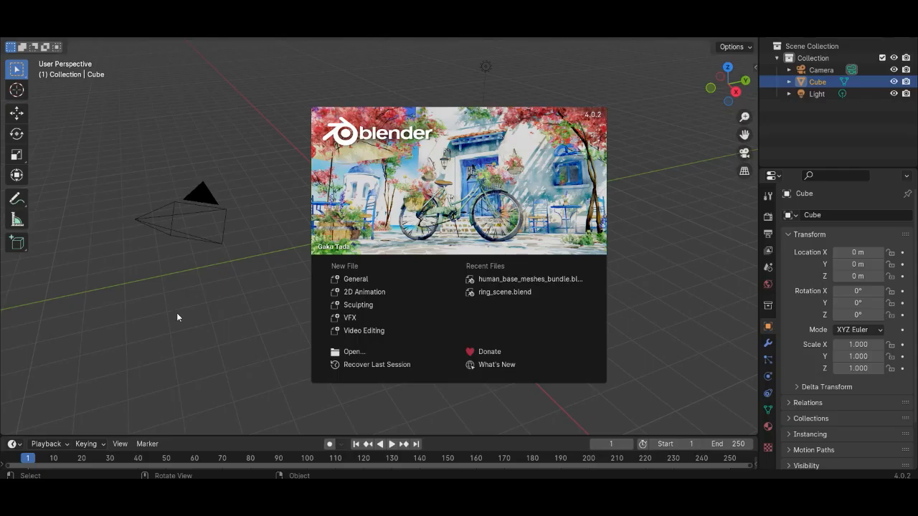
# In Blender, dismiss the splash screen and delete the default cube.
pyautogui.click(183, 129)
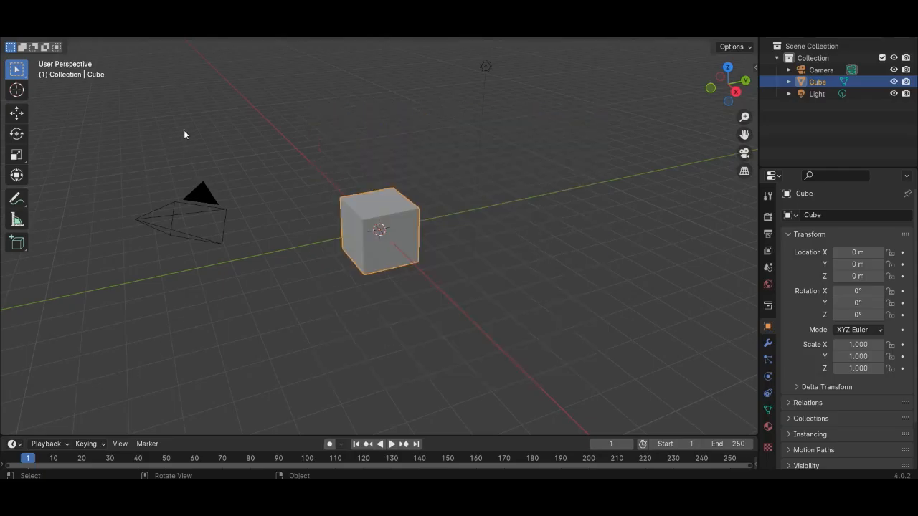
pyautogui.press('x')
pyautogui.click(380, 214)
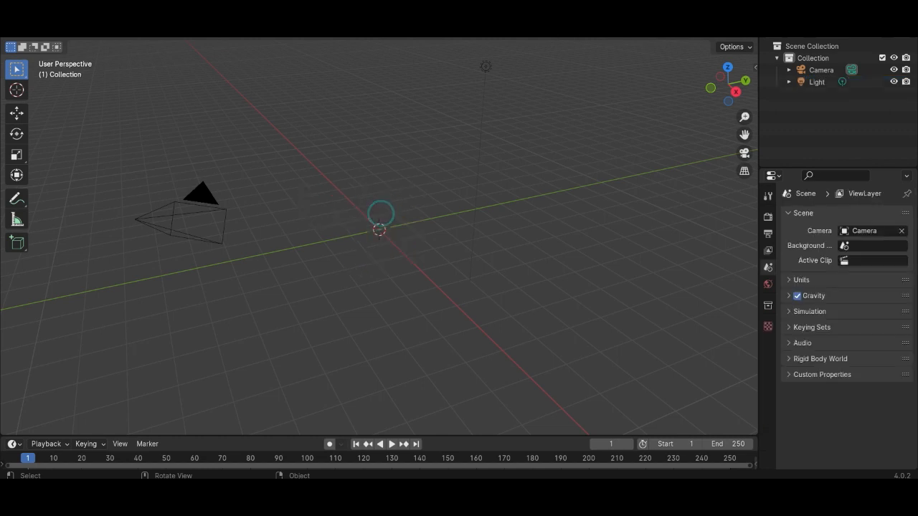
# Import the Wavefront file f0ec1a8fa29e_Captain_Jack_Sparro.obj from the desktop's "jack sparrow" folder.
pyautogui.click(26, 19)
pyautogui.moveTo(96, 184)
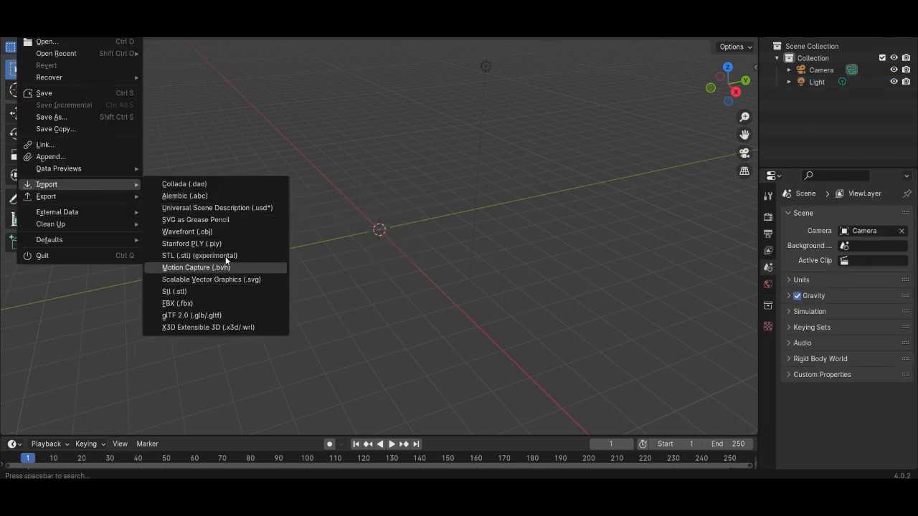
pyautogui.click(224, 233)
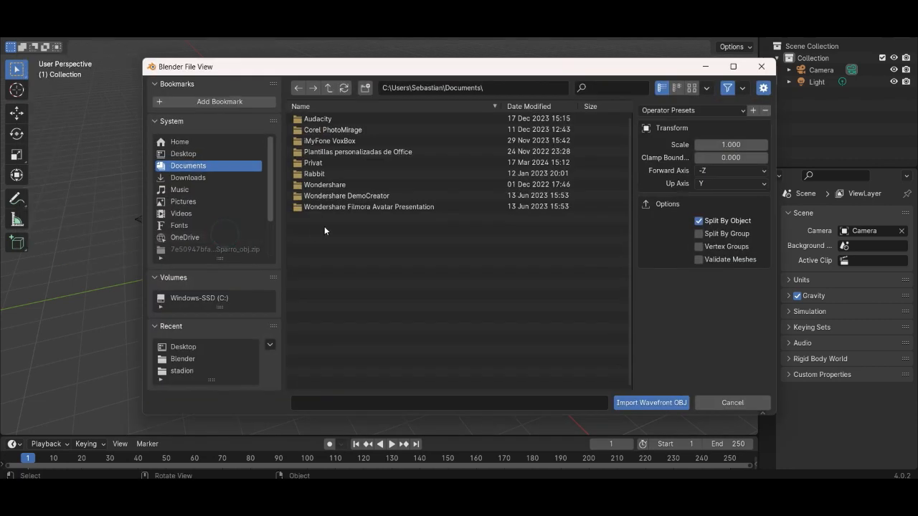
pyautogui.click(194, 155)
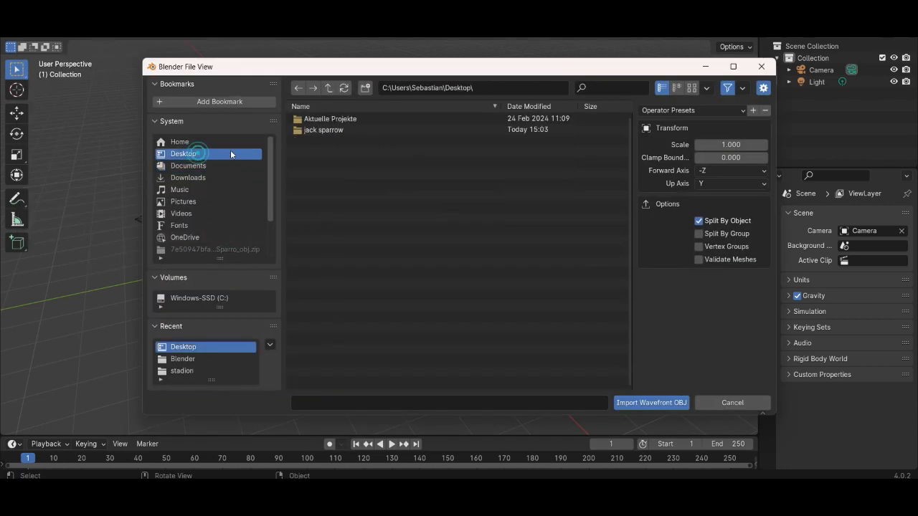
pyautogui.doubleClick(311, 131)
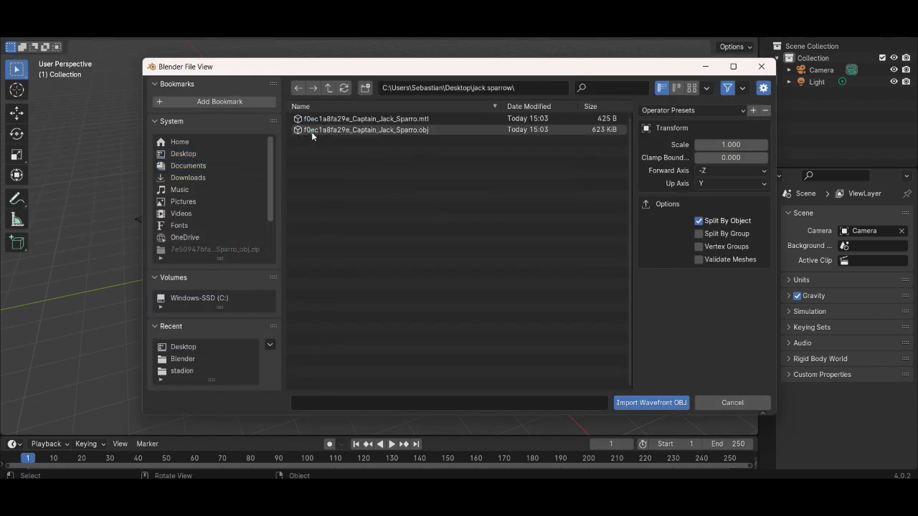
pyautogui.click(380, 131)
pyautogui.click(652, 402)
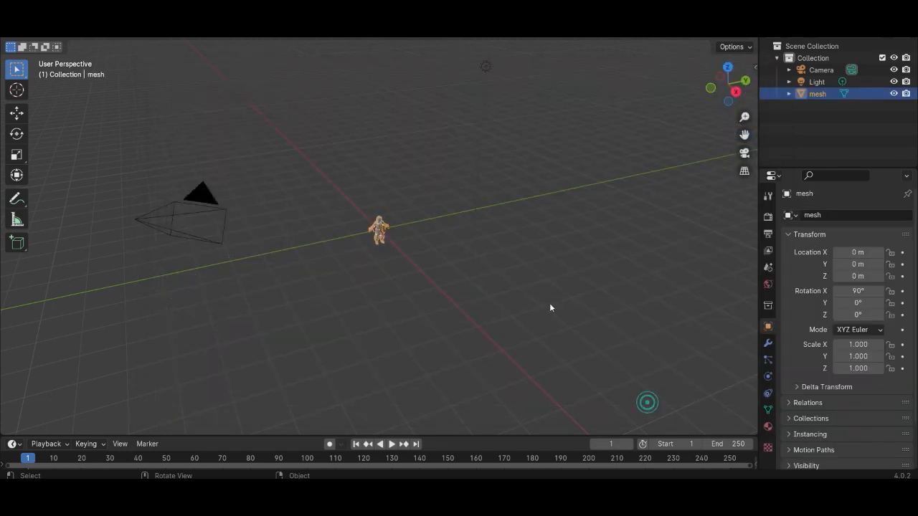
# Display the imported pirate mesh with its textures in the viewport and inspect it up close.
pyautogui.scroll(6, 406, 237)
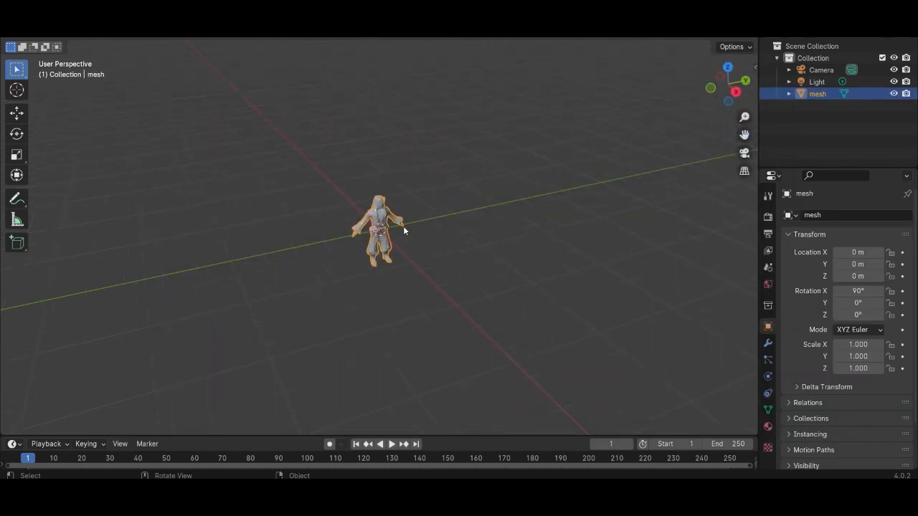
pyautogui.click(724, 33)
pyautogui.scroll(1, 469, 152)
pyautogui.moveTo(447, 149); pyautogui.dragTo(415, 145, button='middle')
pyautogui.click(733, 33)
pyautogui.scroll(5, 361, 179)
pyautogui.moveTo(393, 175)
pyautogui.mouseDown(button='middle')
pyautogui.moveTo(430, 155)
pyautogui.moveTo(402, 165)
pyautogui.mouseUp(button='middle')
pyautogui.scroll(-1, 401, 174)
pyautogui.scroll(-4, 401, 170)
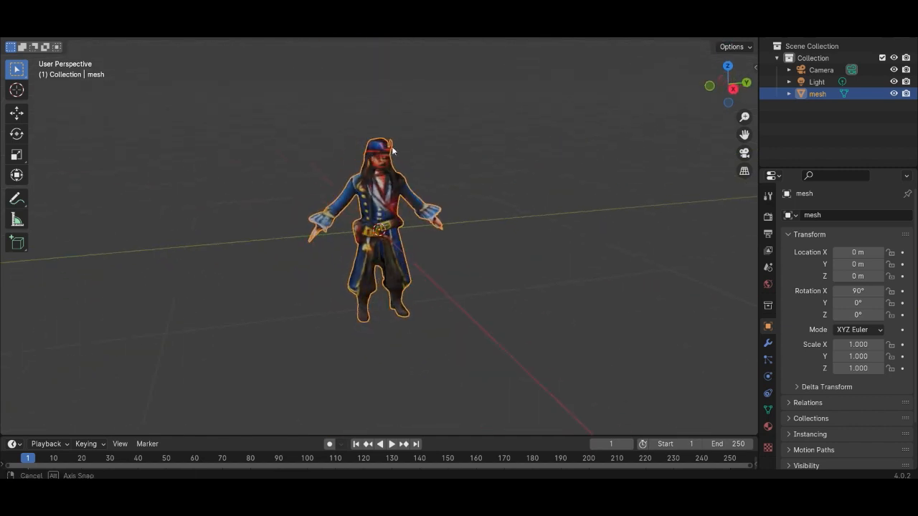
pyautogui.click(733, 33)
pyautogui.scroll(5, 460, 143)
pyautogui.moveTo(449, 148)
pyautogui.mouseDown(button='middle')
pyautogui.moveTo(434, 154)
pyautogui.moveTo(463, 153)
pyautogui.mouseUp(button='middle')
pyautogui.scroll(-3, 463, 153)
pyautogui.scroll(-2, 463, 157)
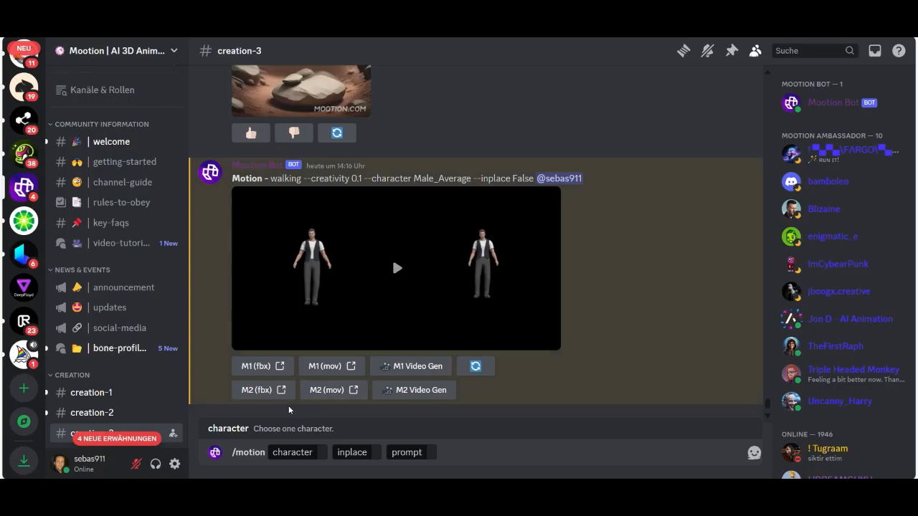
# Generate a Mootion motion with character Bot, inplace False and the prompt "relaxing idle position".
pyautogui.click(322, 456)
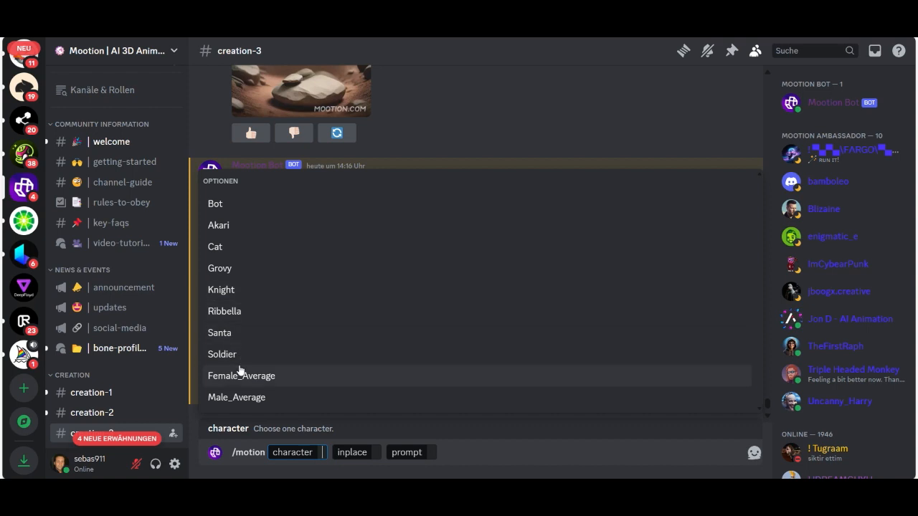
pyautogui.click(220, 204)
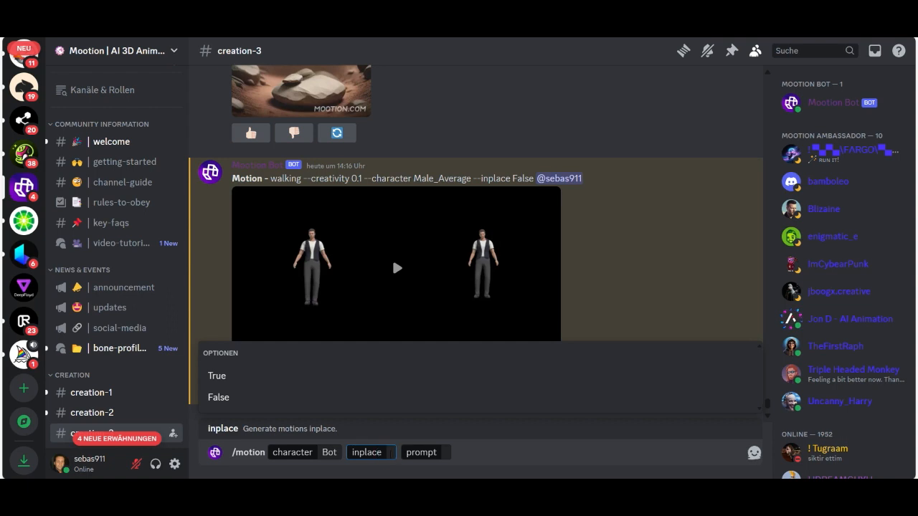
pyautogui.click(380, 457)
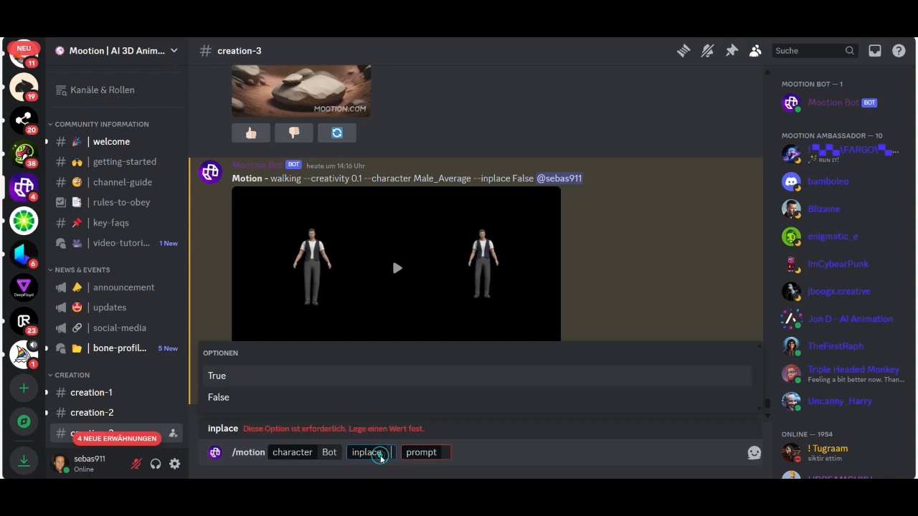
pyautogui.click(259, 398)
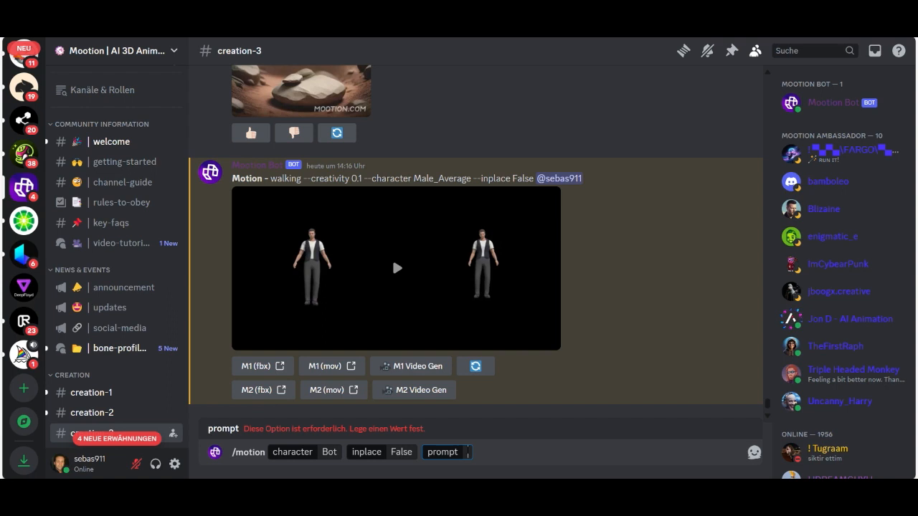
pyautogui.write('relaxing idle')
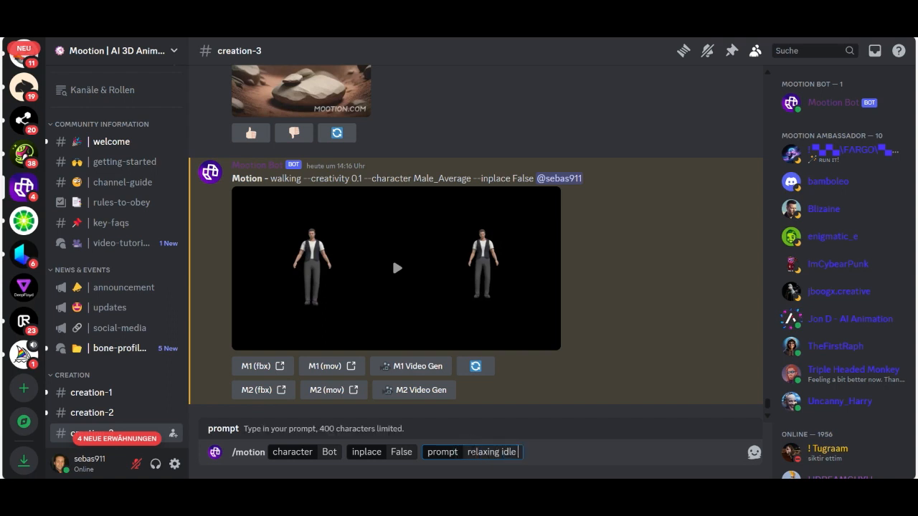
pyautogui.write(' position')
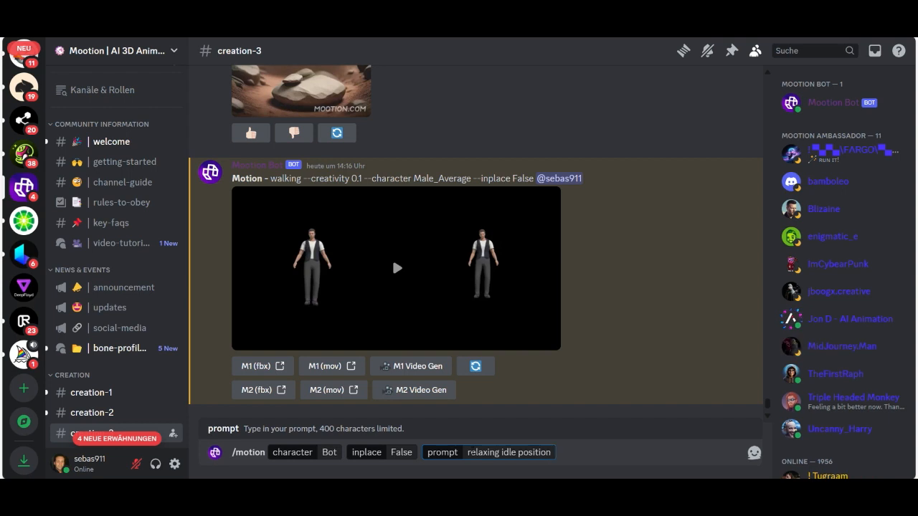
pyautogui.press('Return')
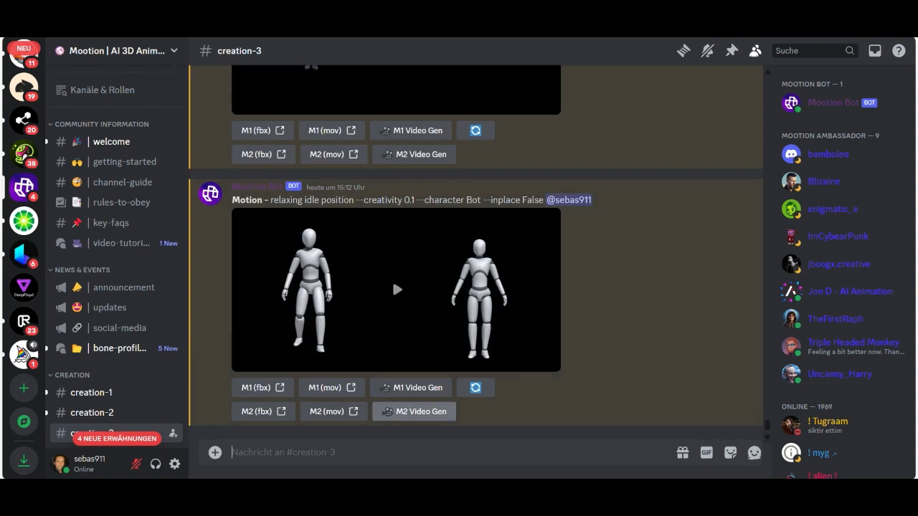
# Play the relaxing idle preview and download its second motion (M2) as FBX.
pyautogui.click(398, 294)
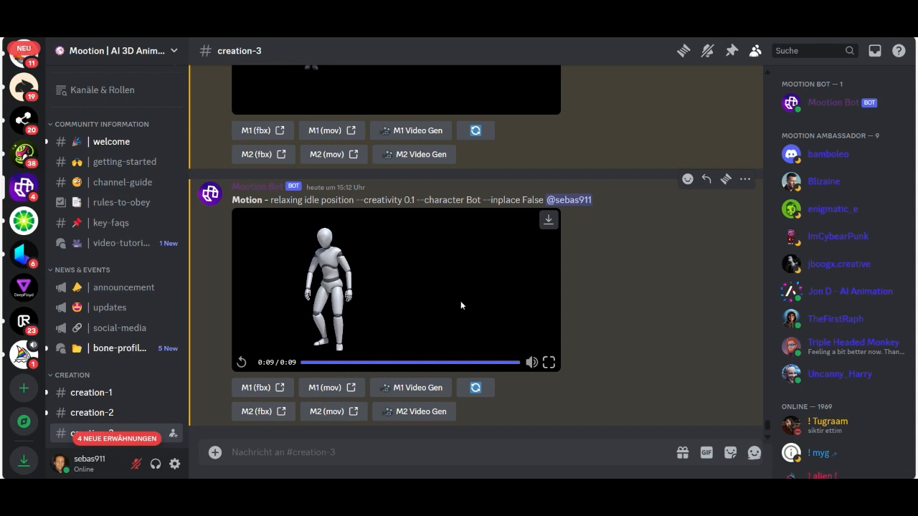
pyautogui.click(403, 274)
pyautogui.click(275, 415)
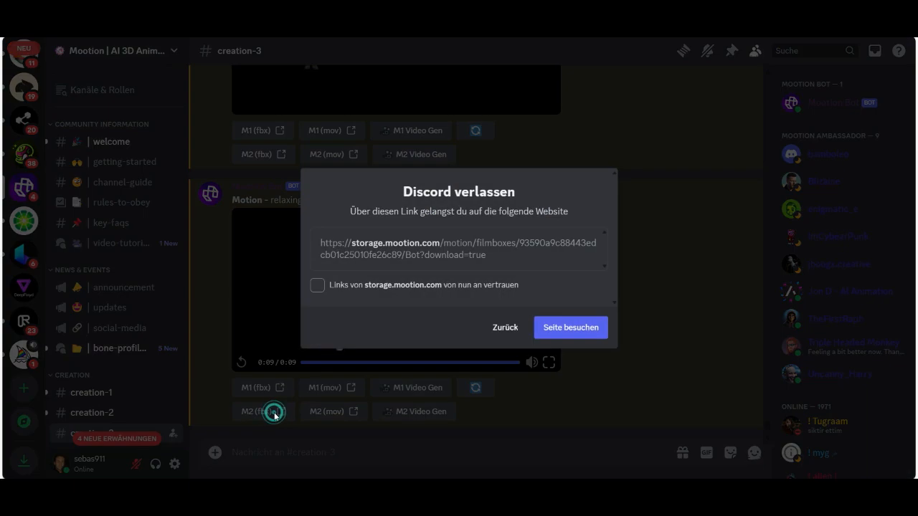
pyautogui.click(558, 334)
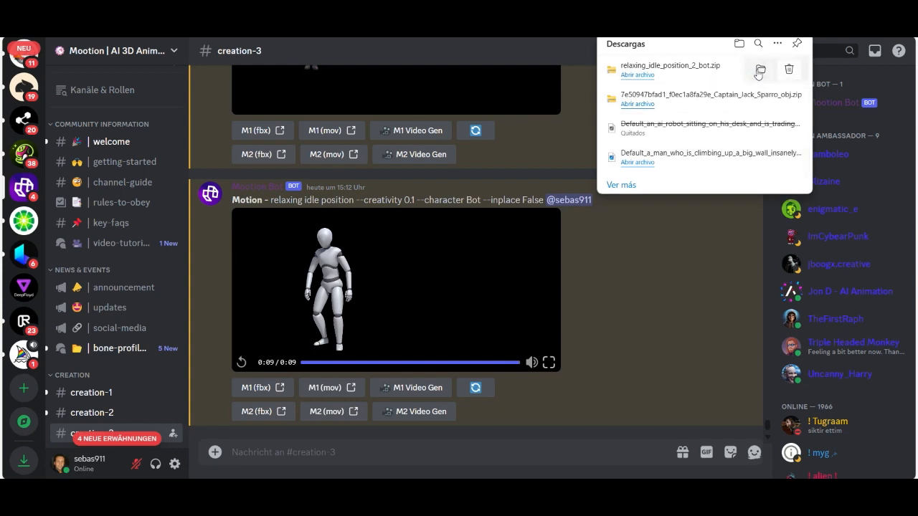
# Copy relaxing_idle_position_2_bot.fbx from the downloaded archive into the desktop's "jack sparrow" folder, and return to the Mootion channel.
pyautogui.click(758, 72)
pyautogui.moveTo(667, 108); pyautogui.dragTo(458, 37)
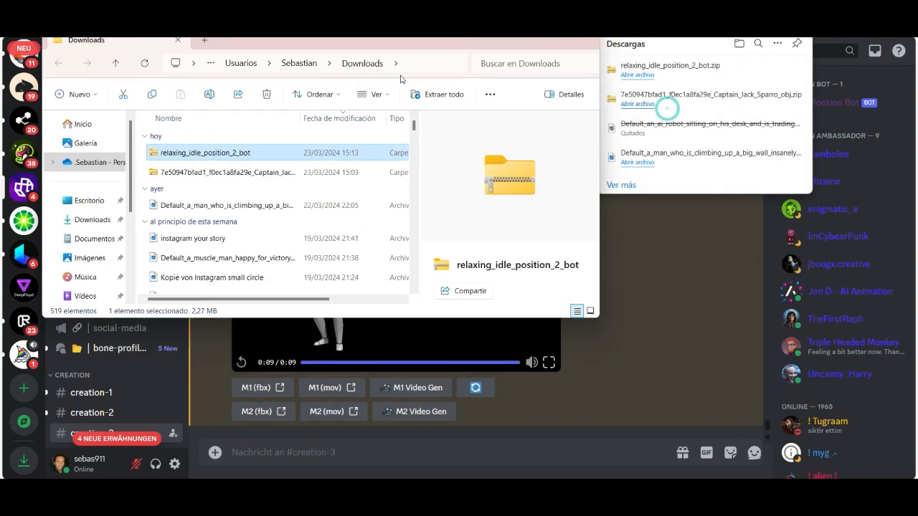
pyautogui.doubleClick(250, 150)
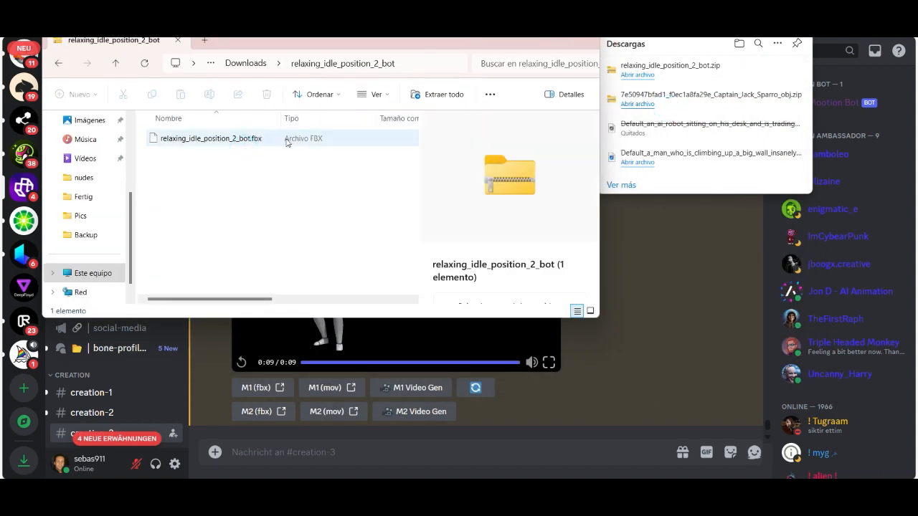
pyautogui.moveTo(468, 493)
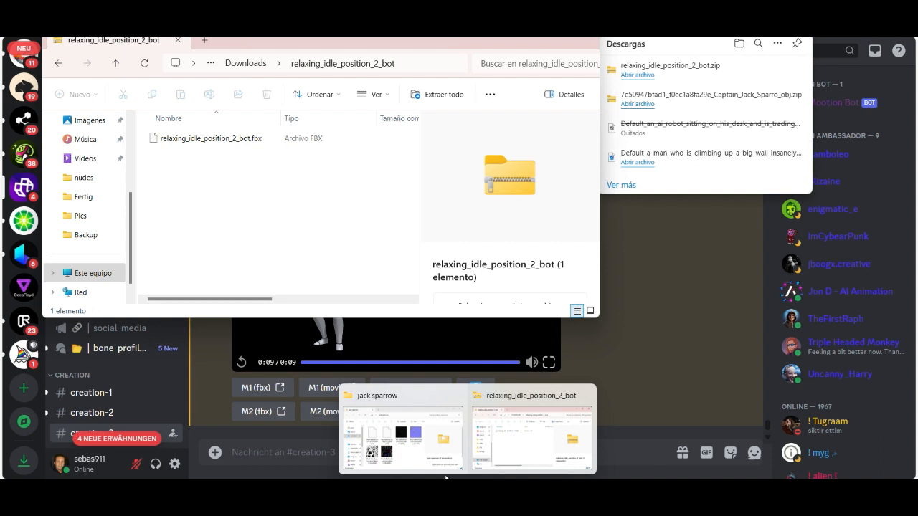
pyautogui.click(405, 441)
pyautogui.moveTo(440, 100); pyautogui.dragTo(502, 101)
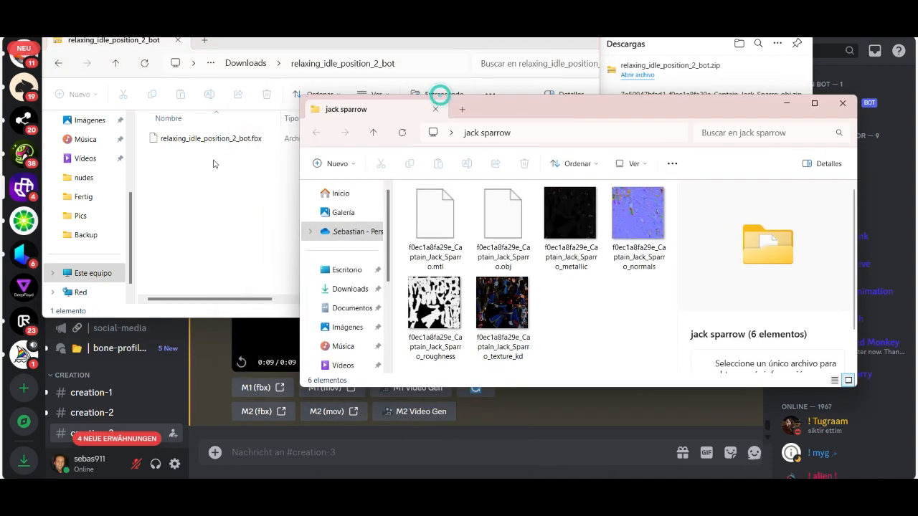
pyautogui.click(181, 138)
pyautogui.moveTo(184, 137); pyautogui.dragTo(600, 335)
pyautogui.moveTo(452, 44); pyautogui.dragTo(431, 108)
pyautogui.moveTo(380, 236); pyautogui.dragTo(624, 301)
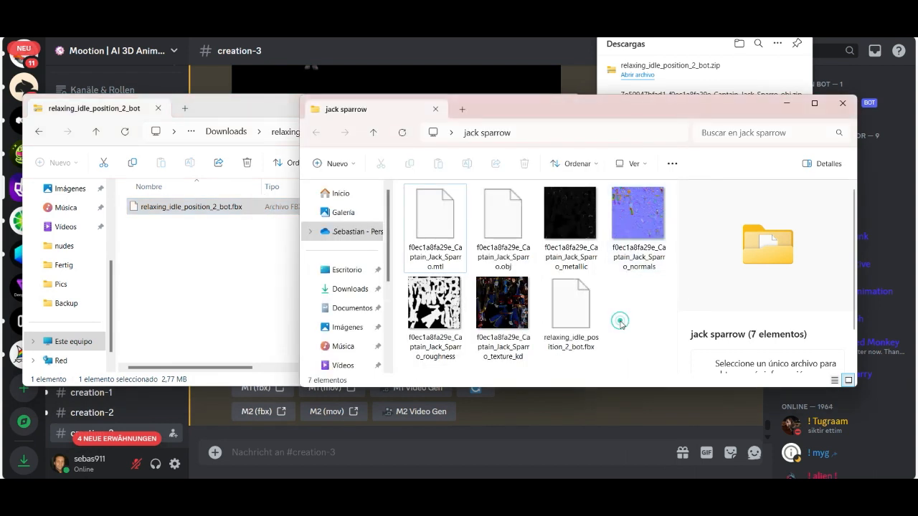
pyautogui.click(220, 110)
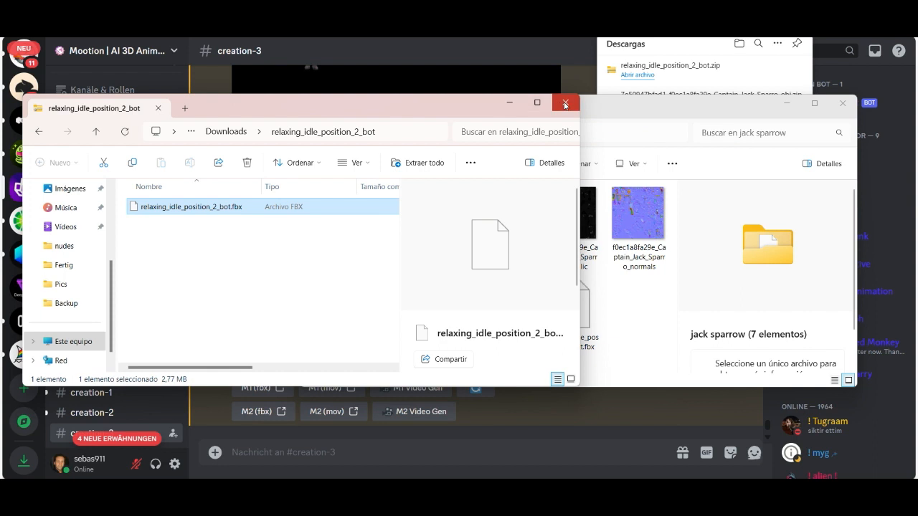
pyautogui.click(565, 105)
pyautogui.click(344, 430)
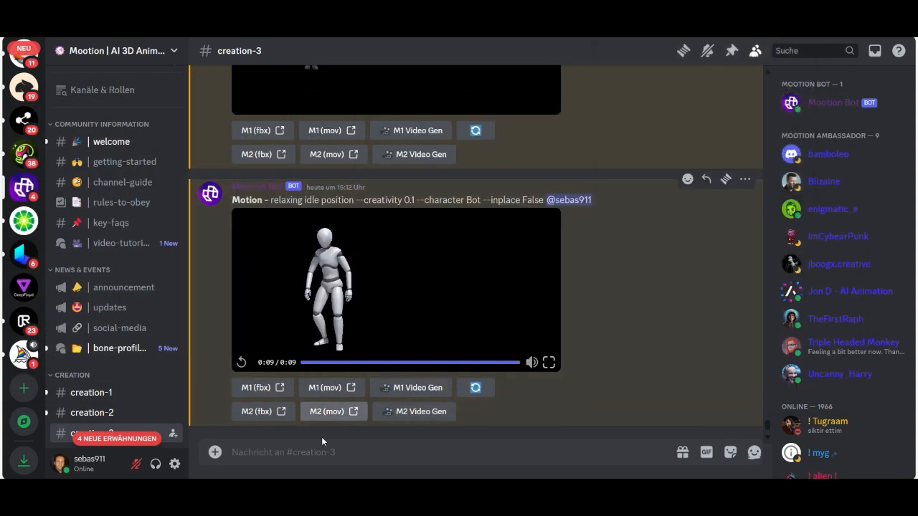
# Generate another Mootion motion with the prompt "running animation", character Bot and inplace False.
pyautogui.click(280, 451)
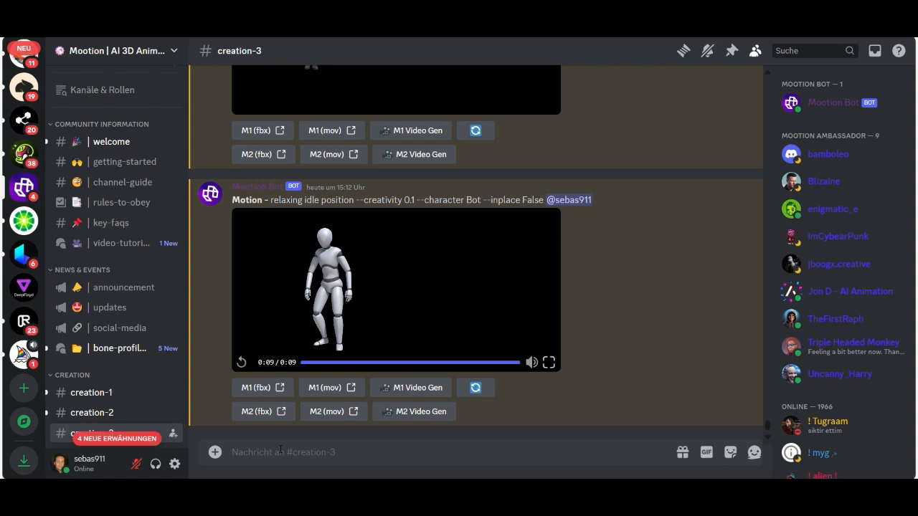
pyautogui.write('/')
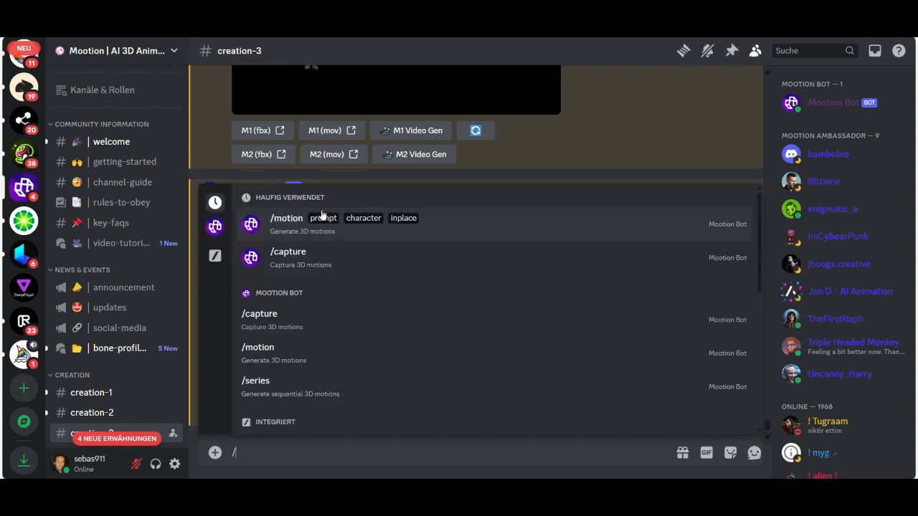
pyautogui.click(301, 218)
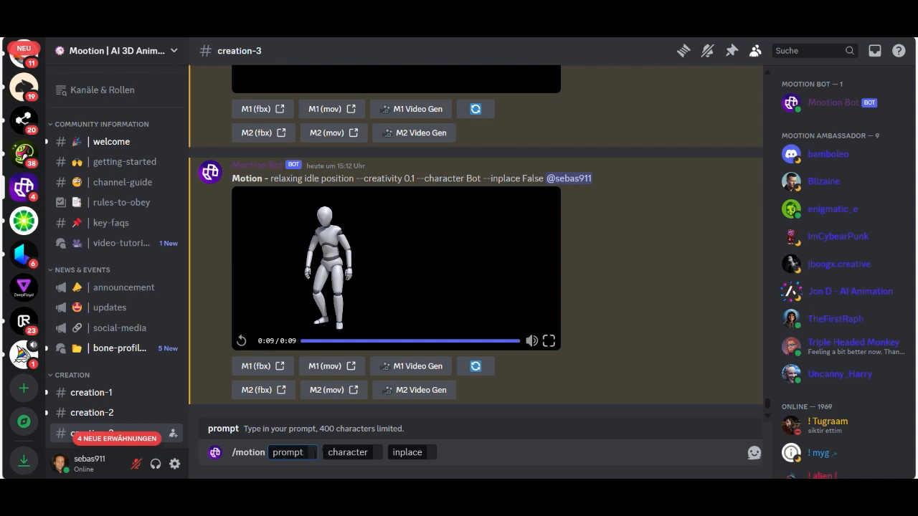
pyautogui.click(376, 451)
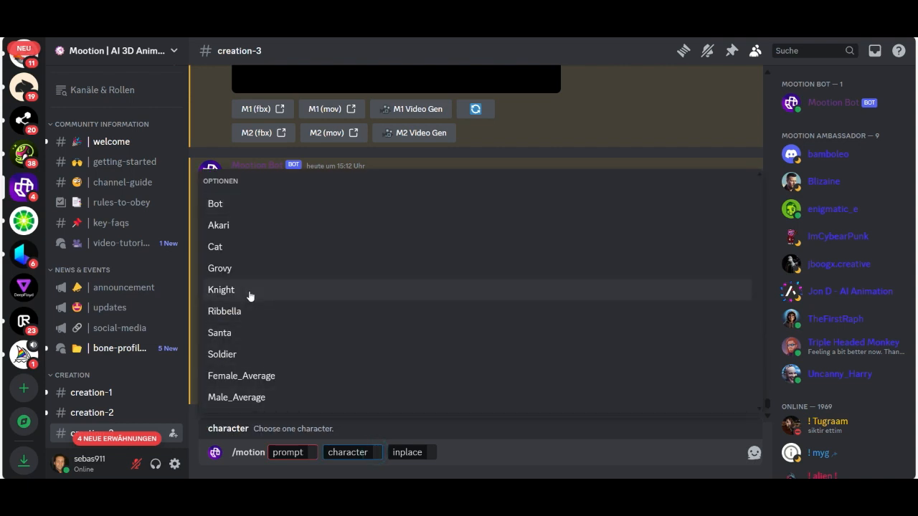
pyautogui.click(215, 203)
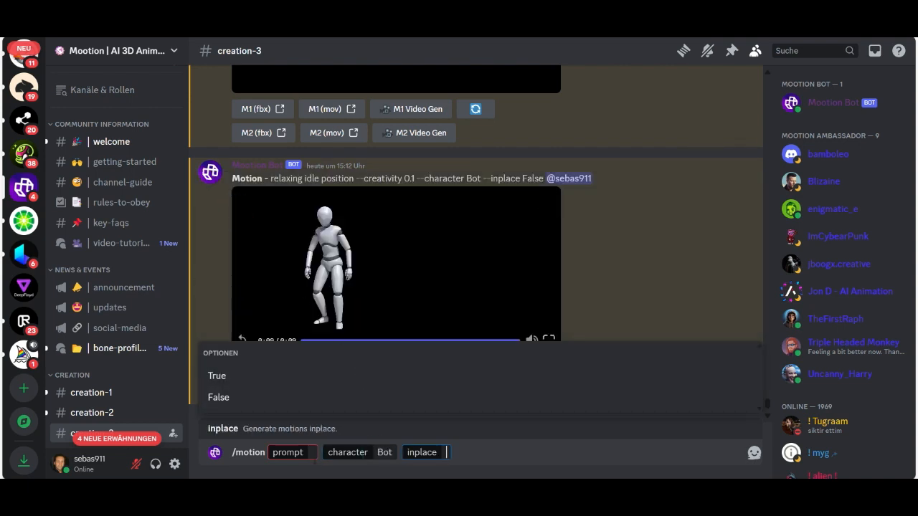
pyautogui.click(311, 454)
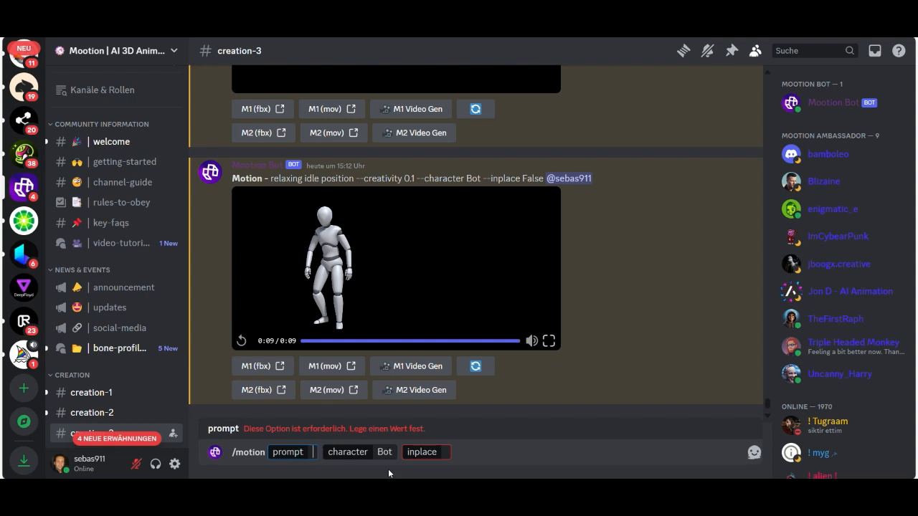
pyautogui.write('running animation')
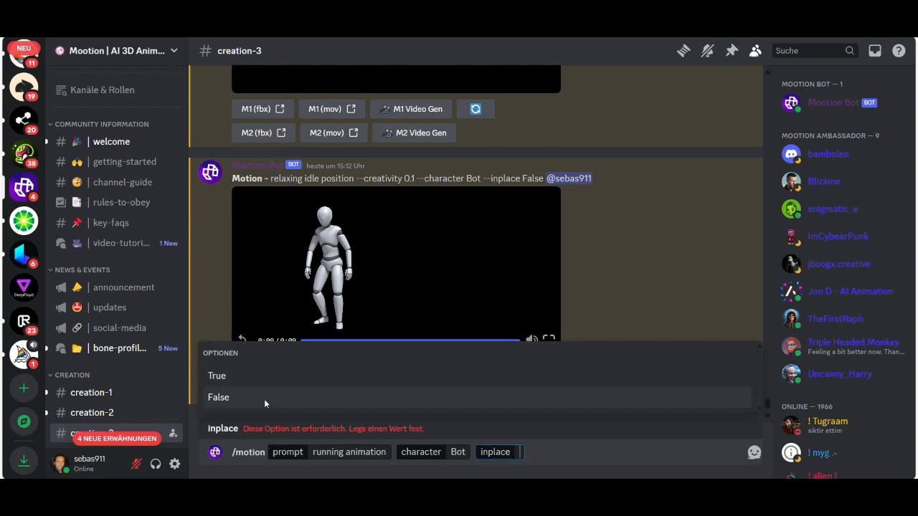
pyautogui.click(264, 399)
pyautogui.press('Return')
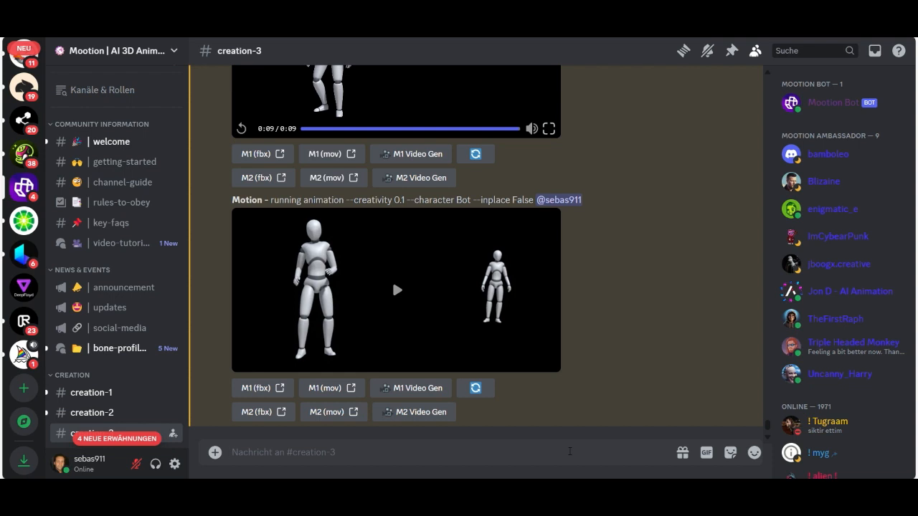
# Play the running animation preview and download its second motion (M2) as FBX.
pyautogui.click(398, 301)
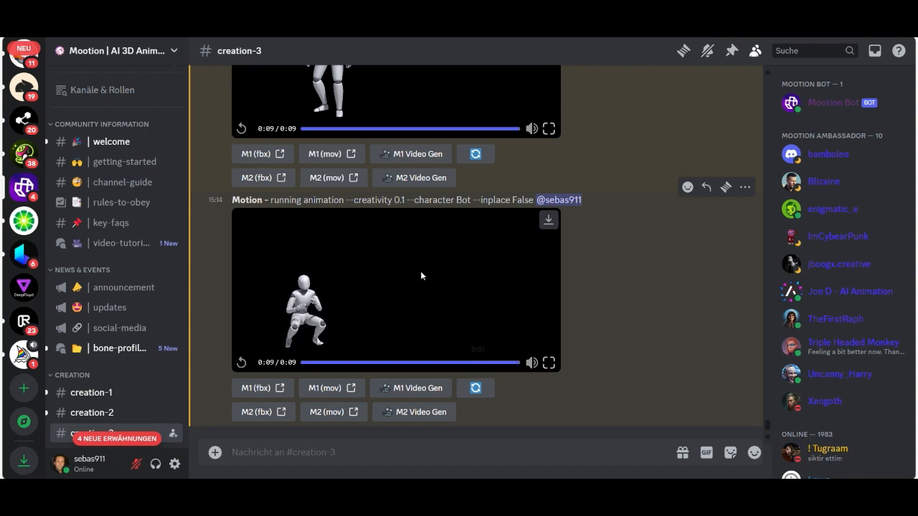
pyautogui.click(271, 417)
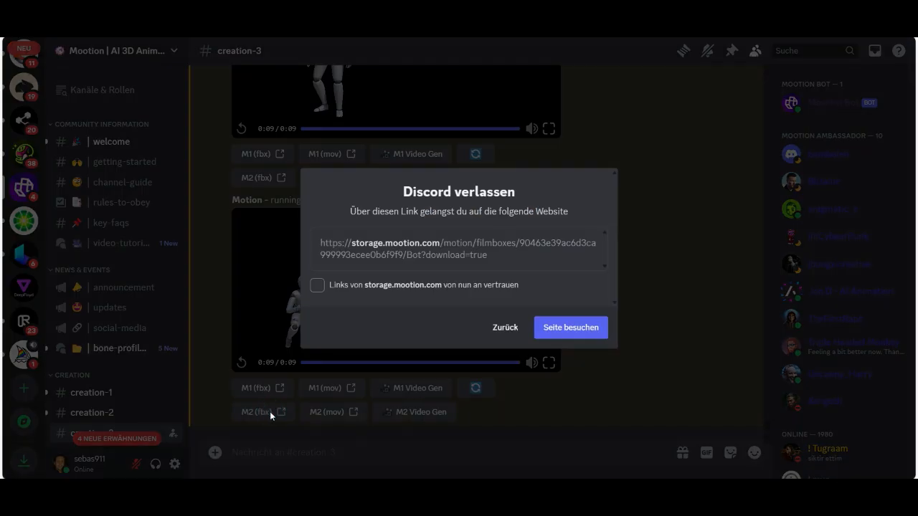
pyautogui.click(565, 329)
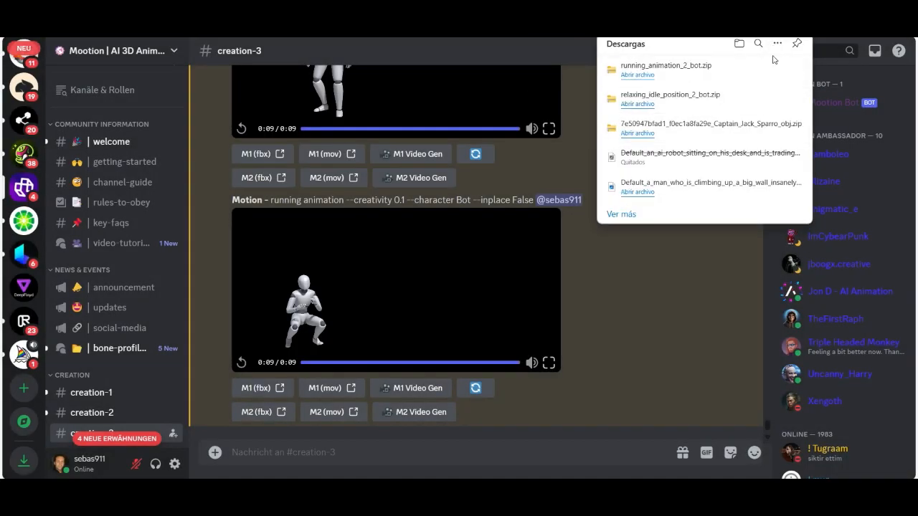
# Copy running_animation_2_bot.fbx from the downloaded archive into the "jack sparrow" folder and close both folder windows.
pyautogui.click(761, 70)
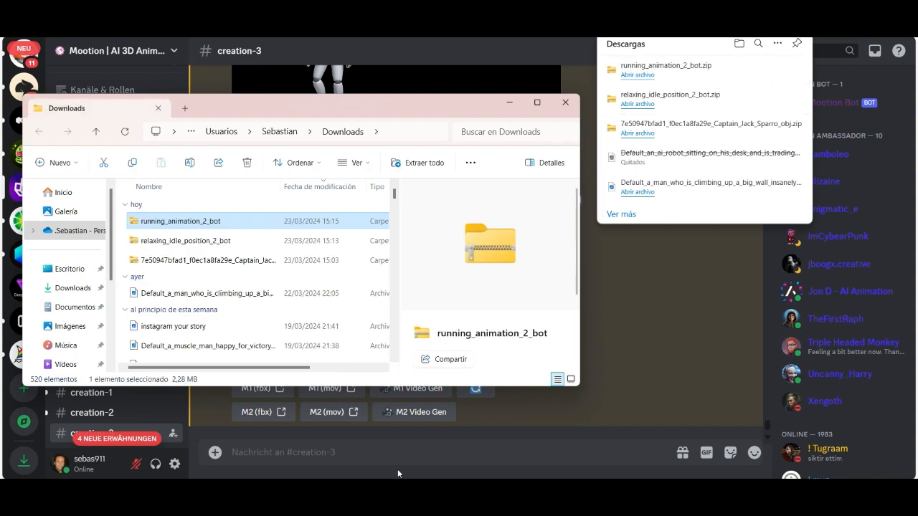
pyautogui.doubleClick(215, 220)
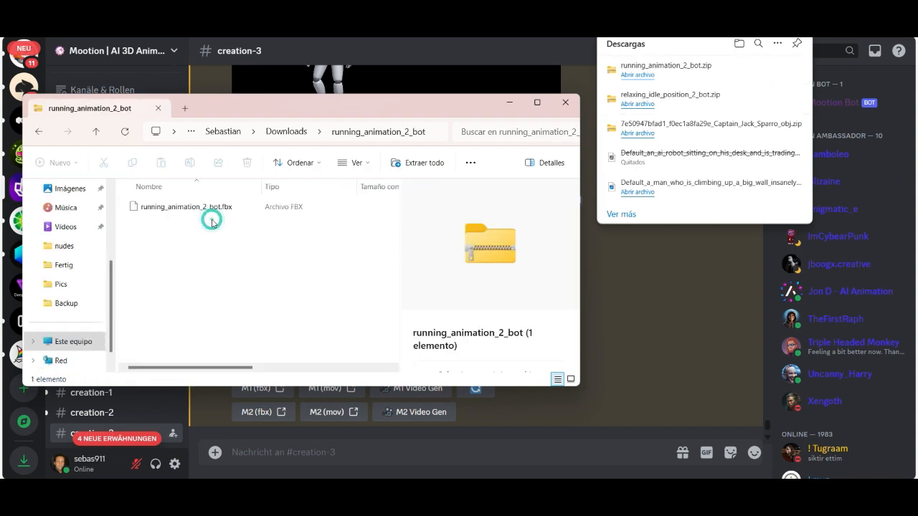
pyautogui.moveTo(468, 494)
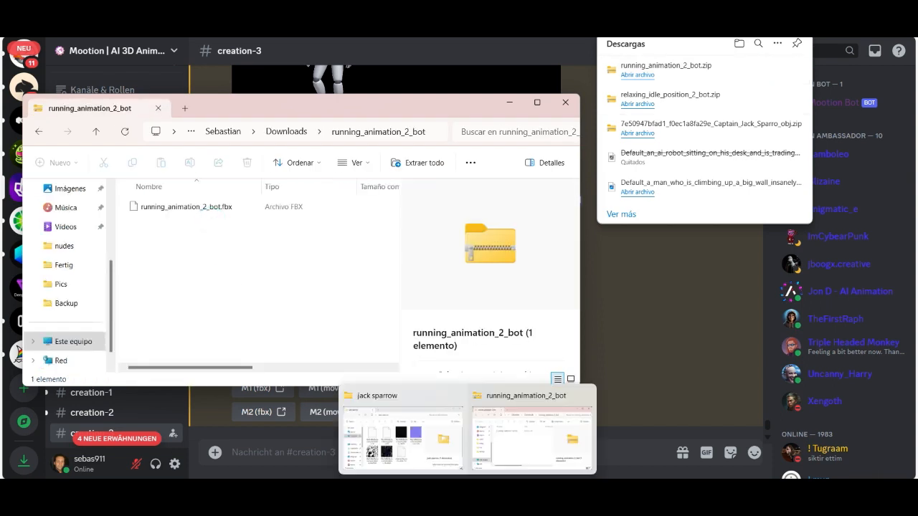
pyautogui.click(418, 446)
pyautogui.moveTo(194, 208); pyautogui.dragTo(638, 310)
pyautogui.click(842, 102)
pyautogui.click(563, 105)
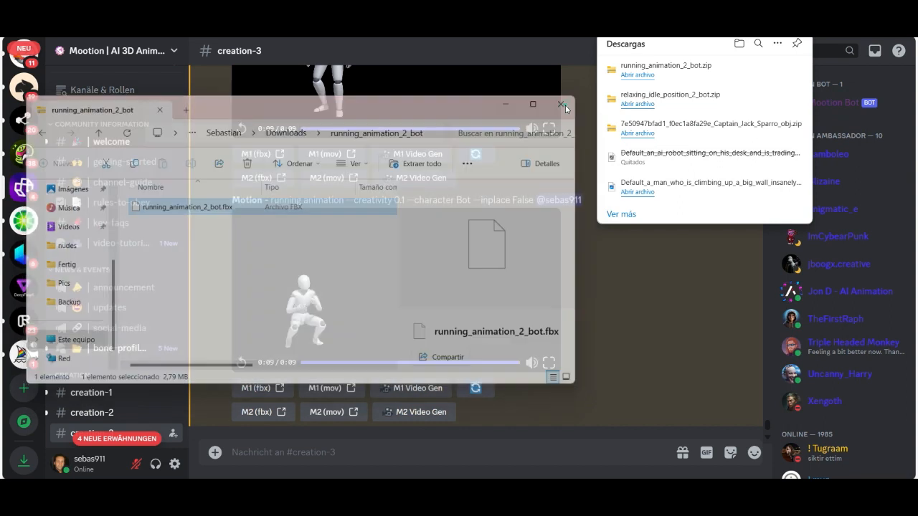
# Check the contents of the desktop's "jack sparrow" folder and minimize its window.
pyautogui.click(365, 495)
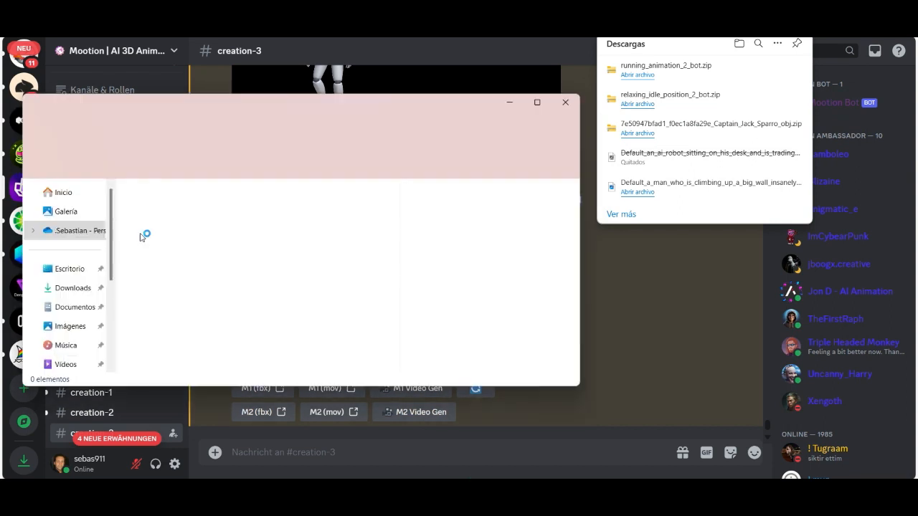
pyautogui.click(65, 268)
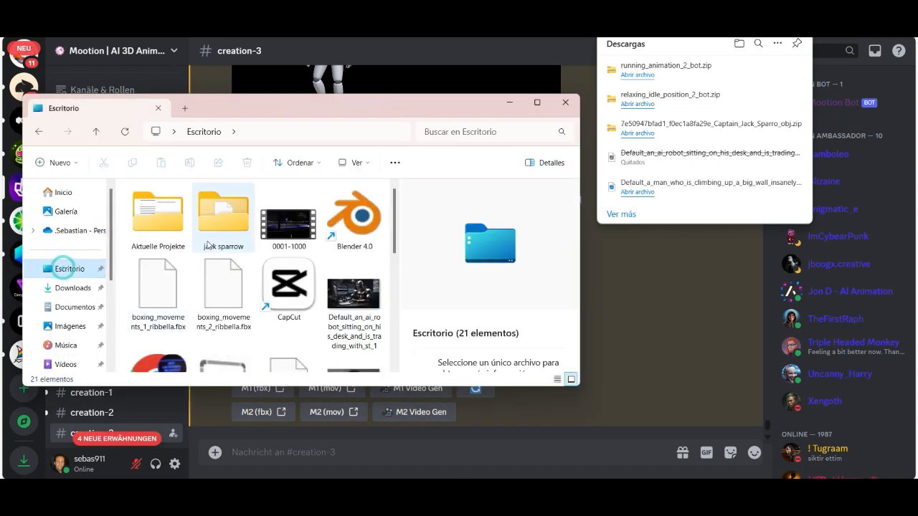
pyautogui.doubleClick(207, 244)
pyautogui.click(207, 233)
pyautogui.click(509, 103)
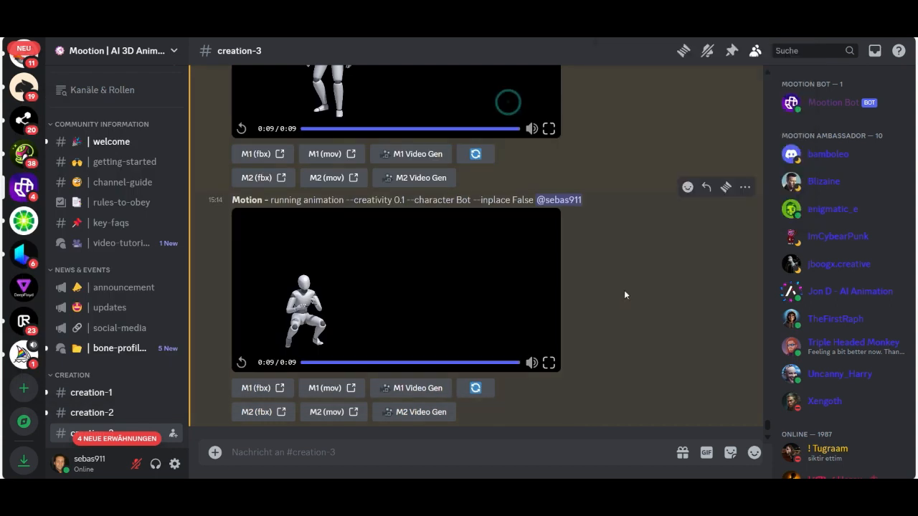
# Generate a Mootion motion with the prompt "jumping animation", character Bot and inplace False, and play its preview.
pyautogui.click(305, 449)
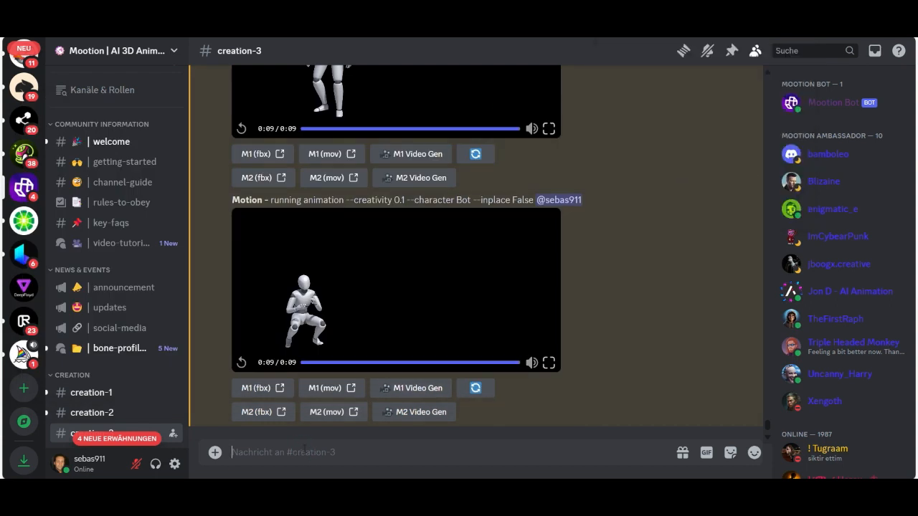
pyautogui.write('/')
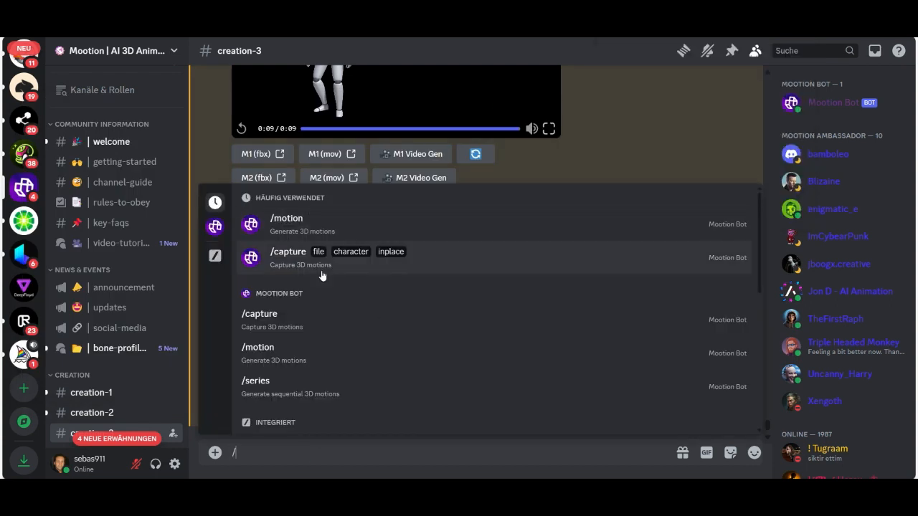
pyautogui.click(327, 228)
pyautogui.write('jumping animation')
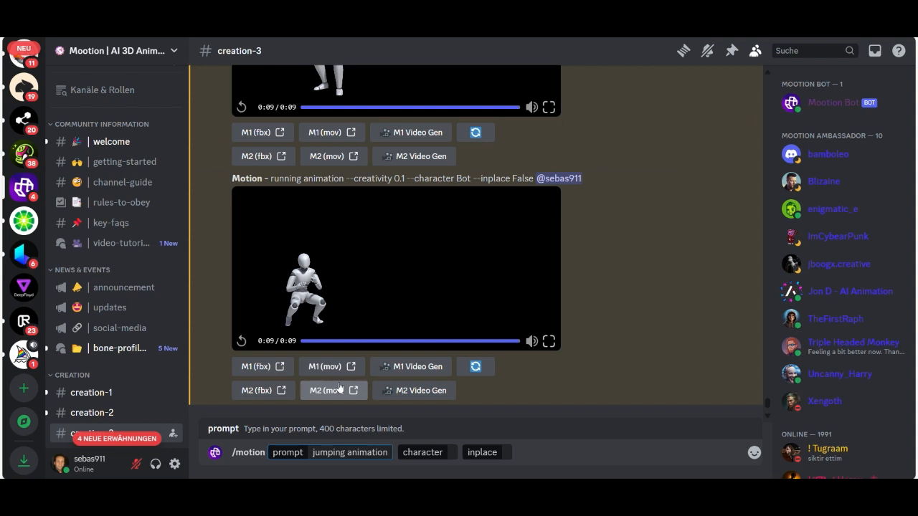
pyautogui.click(423, 452)
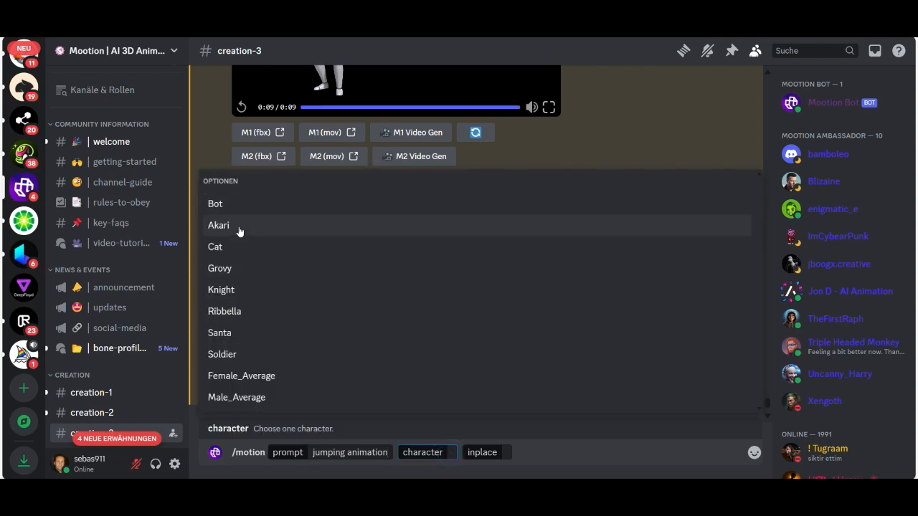
pyautogui.click(215, 204)
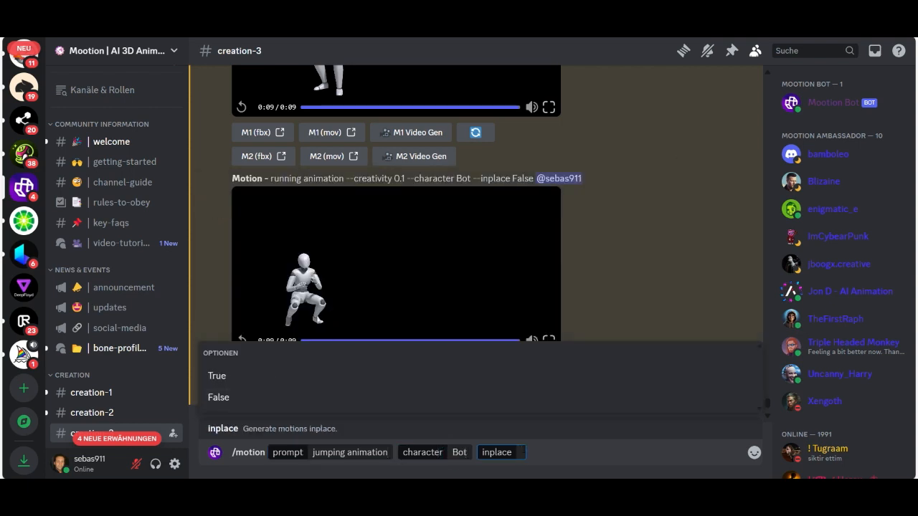
pyautogui.press('Down')
pyautogui.press('Return')
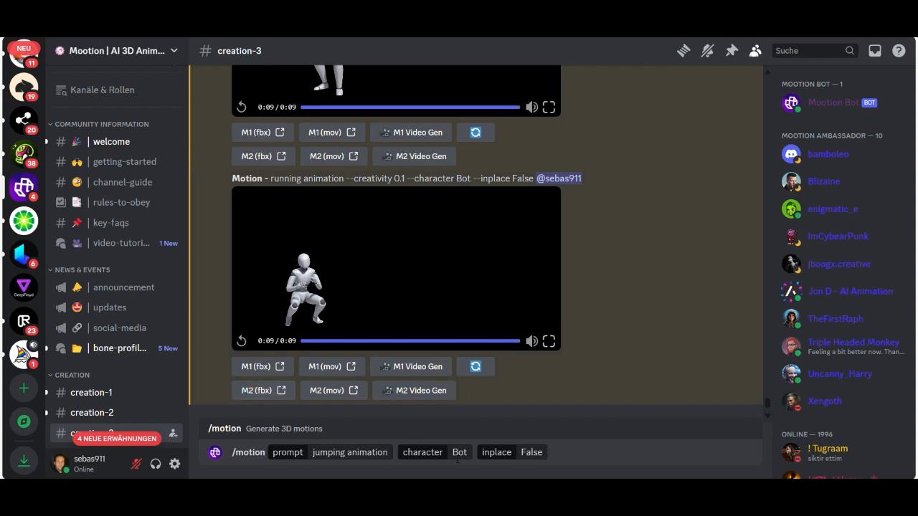
pyautogui.press('Return')
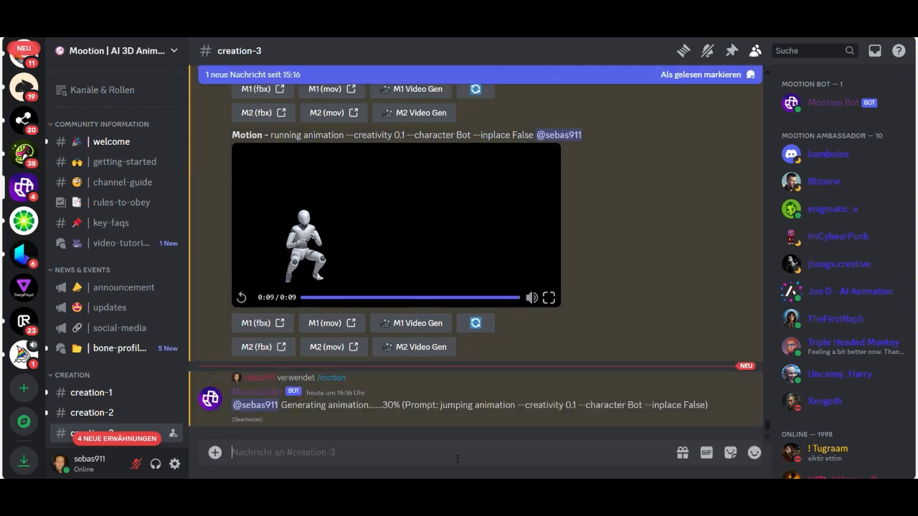
pyautogui.click(419, 335)
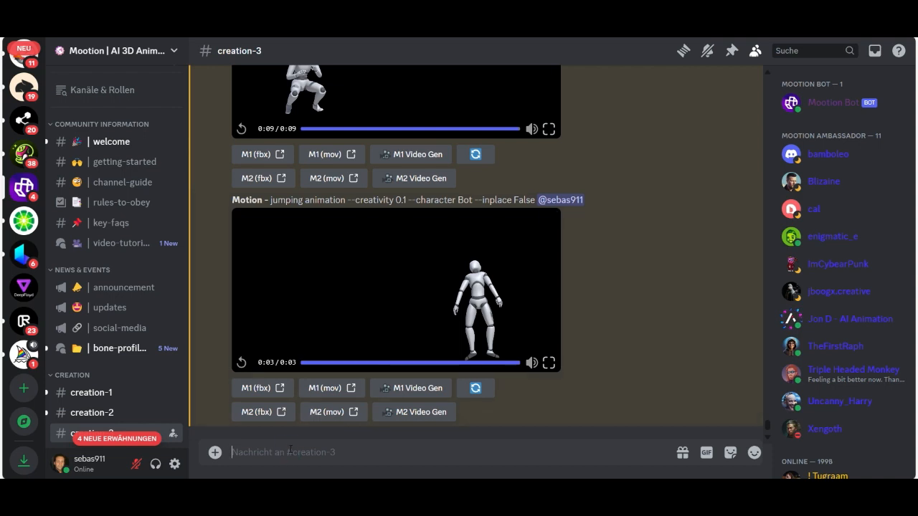
# Generate another Mootion motion with the prompt "jump like a video game character", character Bot and inplace False.
pyautogui.write('/')
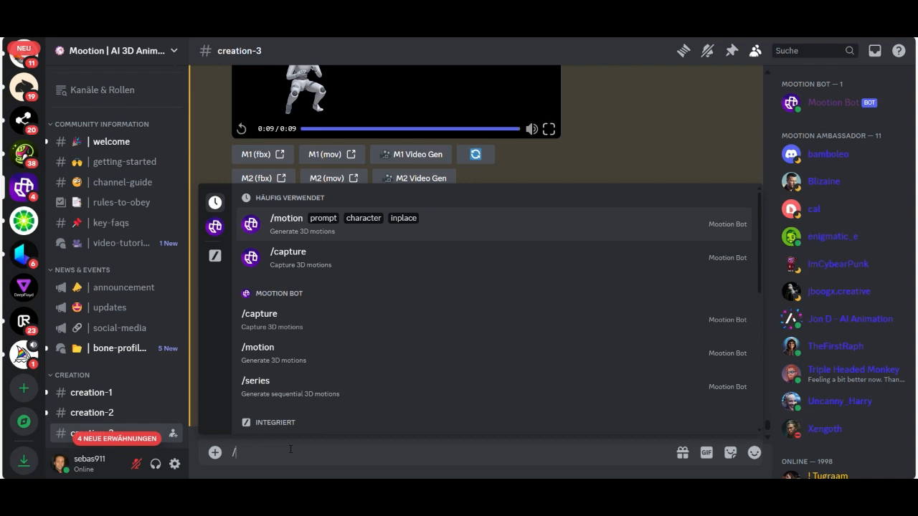
pyautogui.click(310, 228)
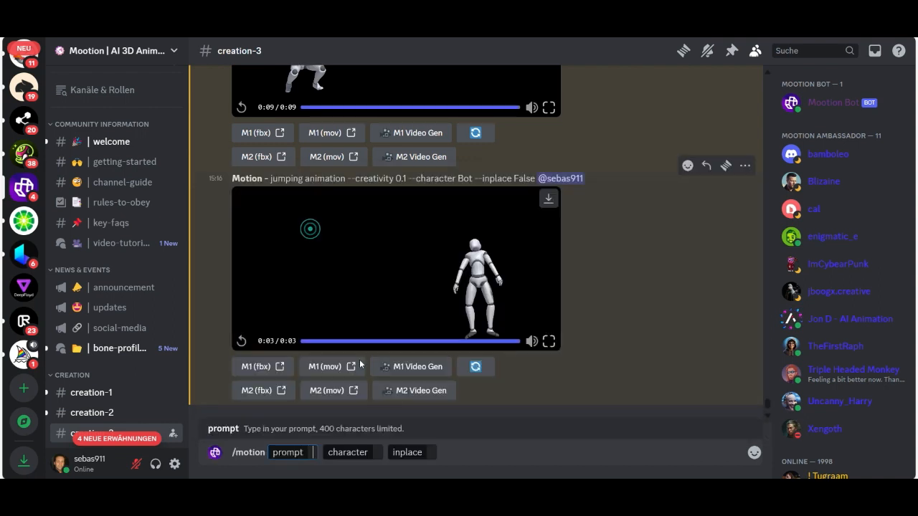
pyautogui.write('v')
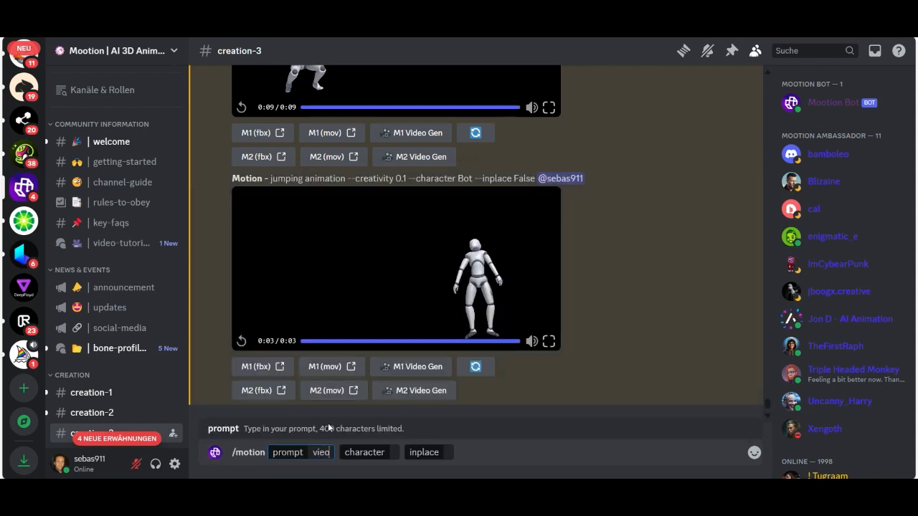
pyautogui.press('BackSpace')
pyautogui.write('ju')
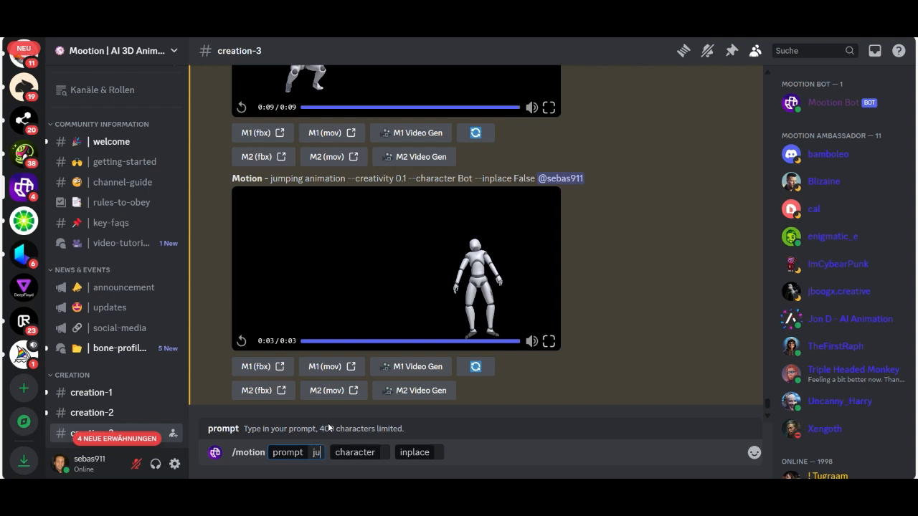
pyautogui.write('mp like a')
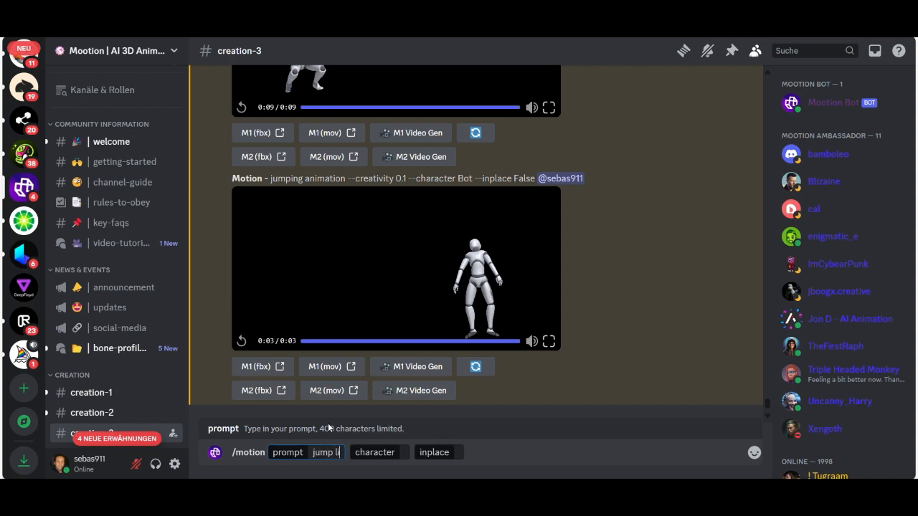
pyautogui.write('deo g')
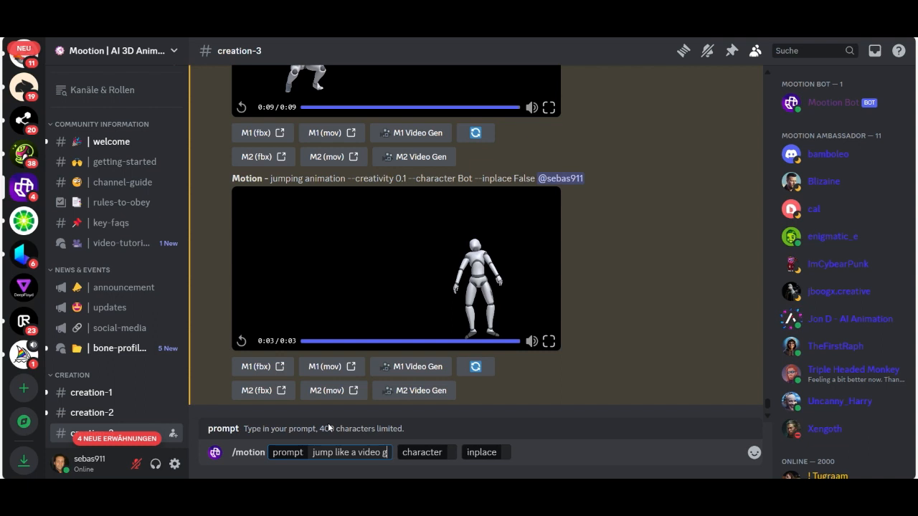
pyautogui.write('ame character')
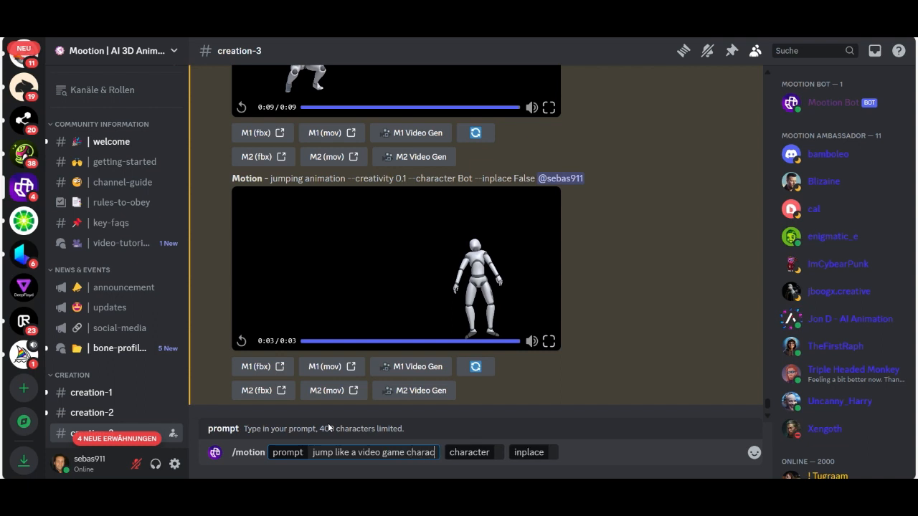
pyautogui.click(506, 452)
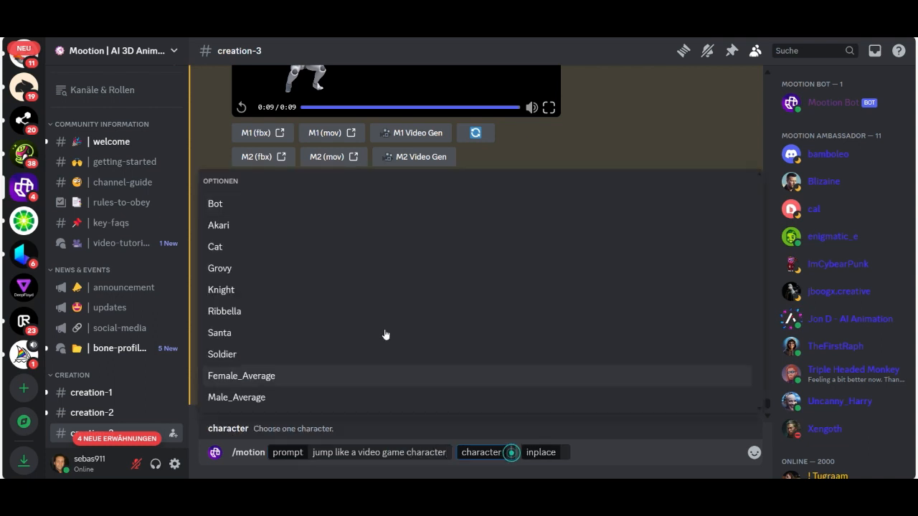
pyautogui.click(223, 201)
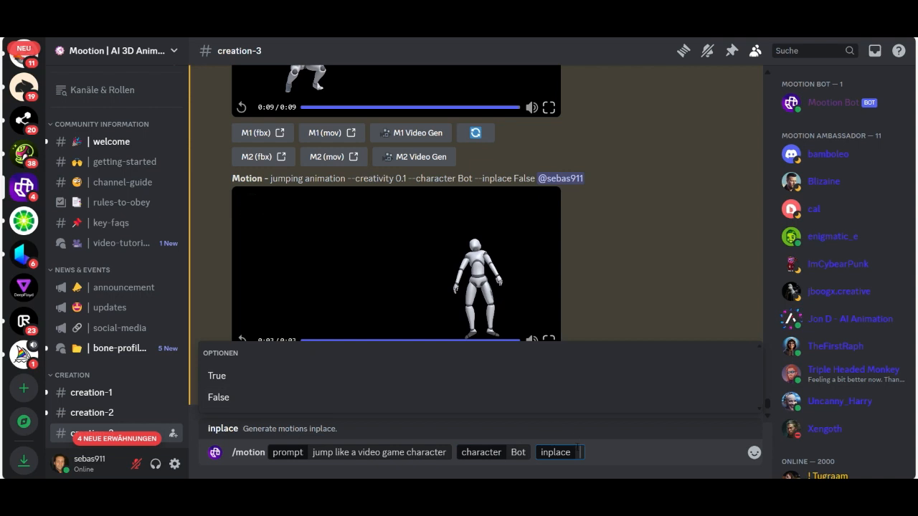
pyautogui.rightClick(578, 452)
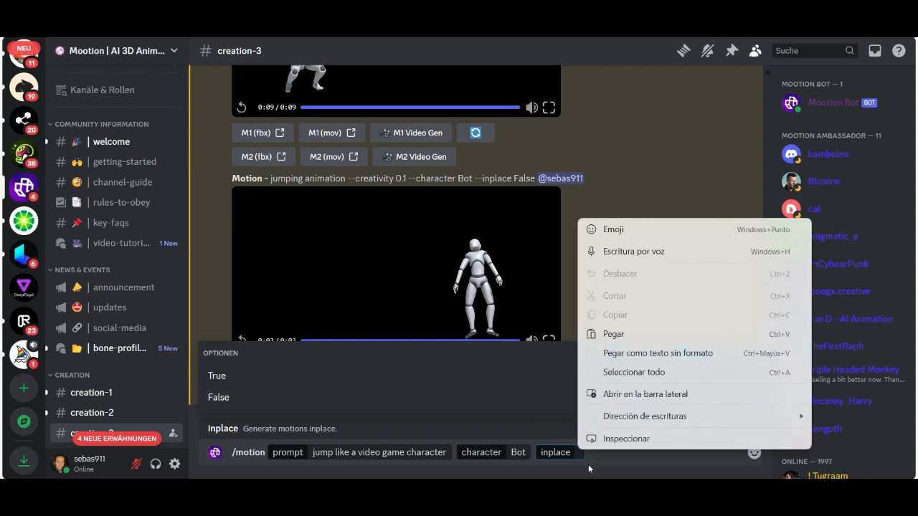
pyautogui.click(577, 451)
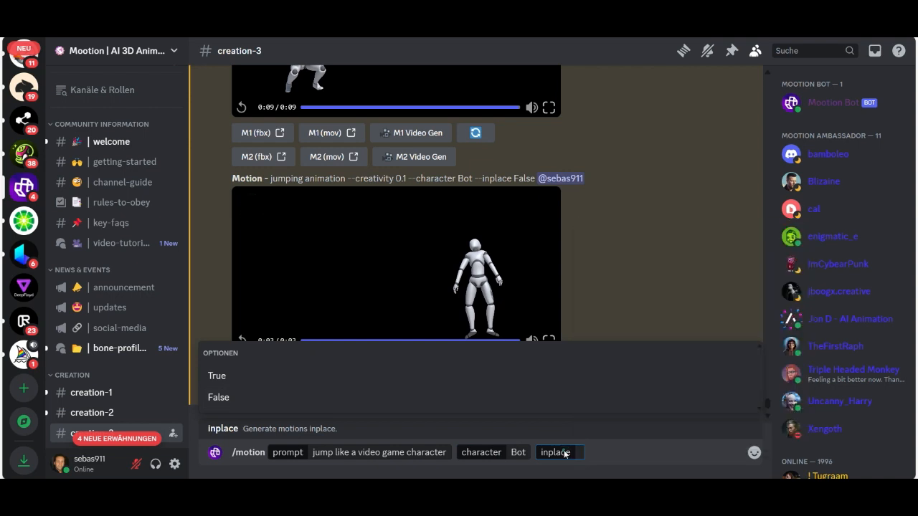
pyautogui.click(248, 398)
pyautogui.press('Return')
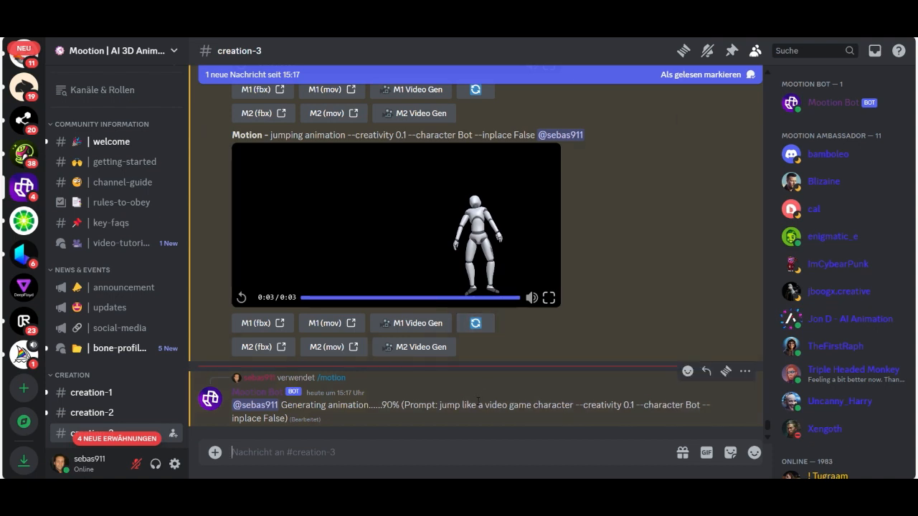
# Play the video game jump preview and download its first motion (M1) as FBX.
pyautogui.click(398, 290)
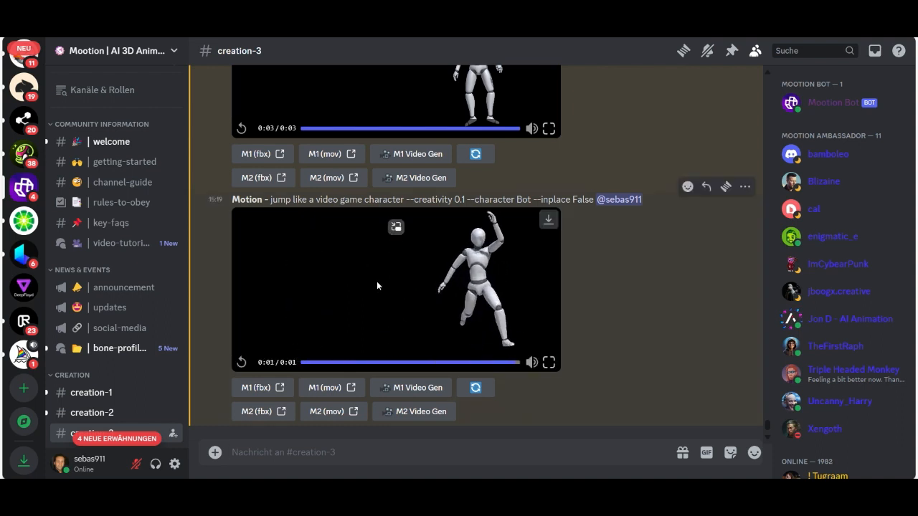
pyautogui.click(241, 362)
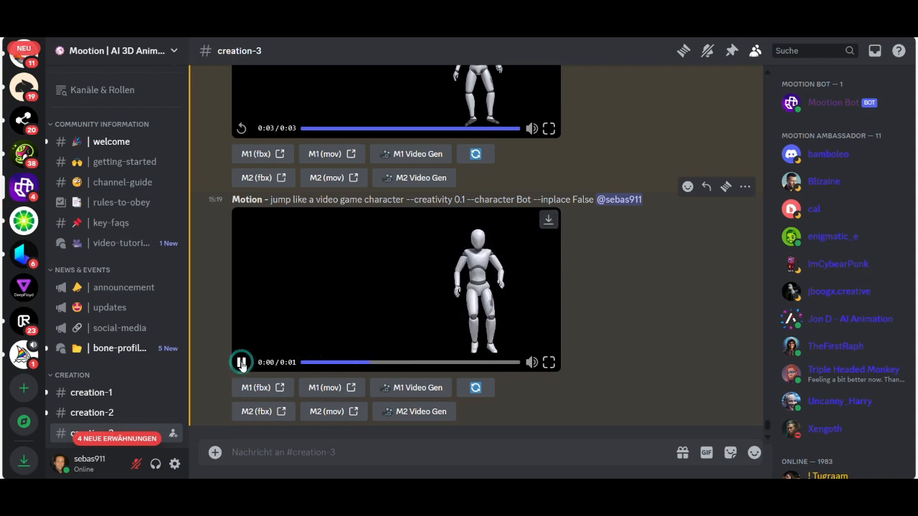
pyautogui.click(241, 362)
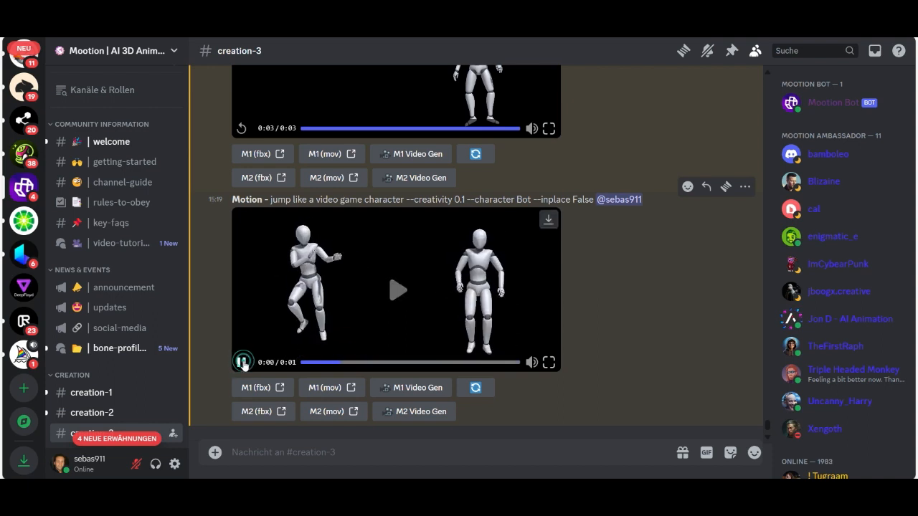
pyautogui.click(267, 388)
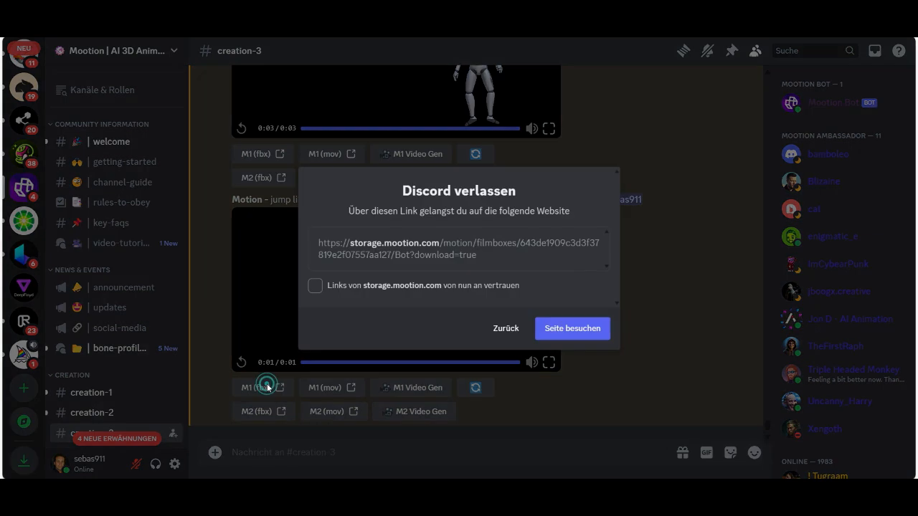
pyautogui.click(546, 334)
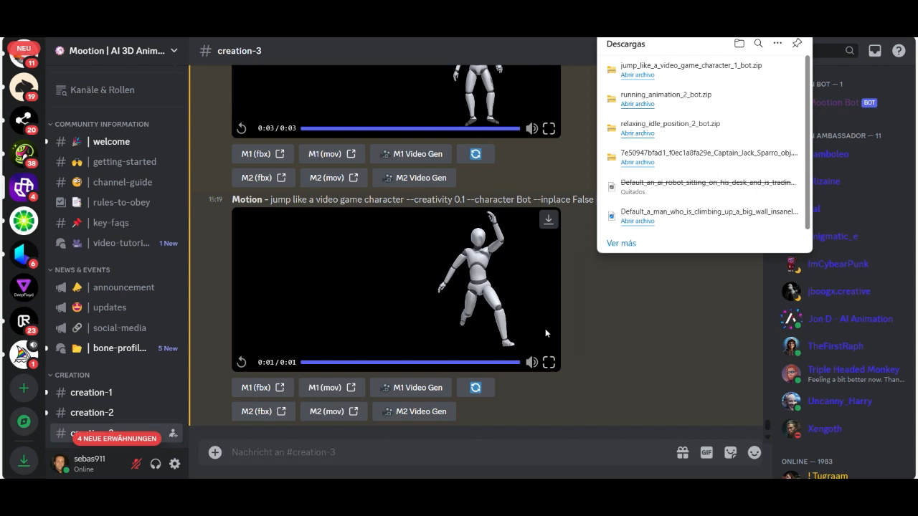
# Copy the FBX file from the downloaded jump_like_a_video_game_character_1_bot.zip into the desktop's "jack sparrow" folder.
pyautogui.click(754, 65)
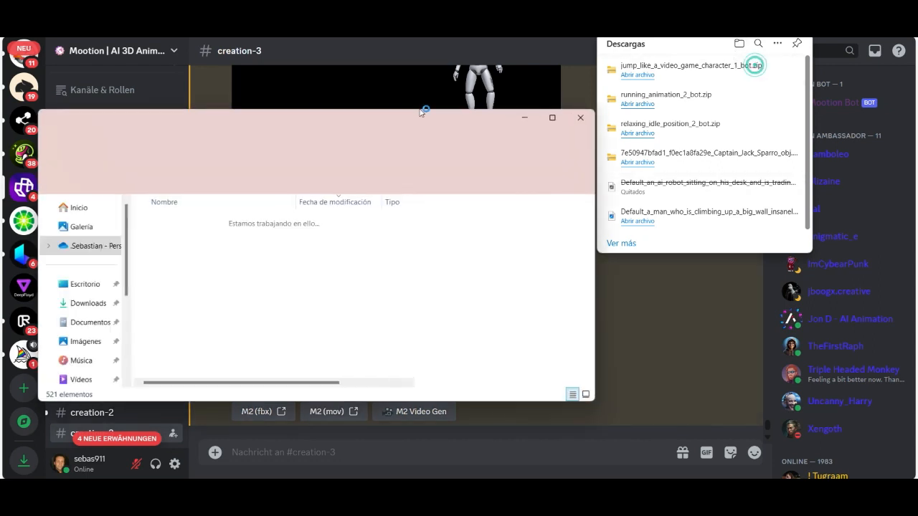
pyautogui.doubleClick(262, 230)
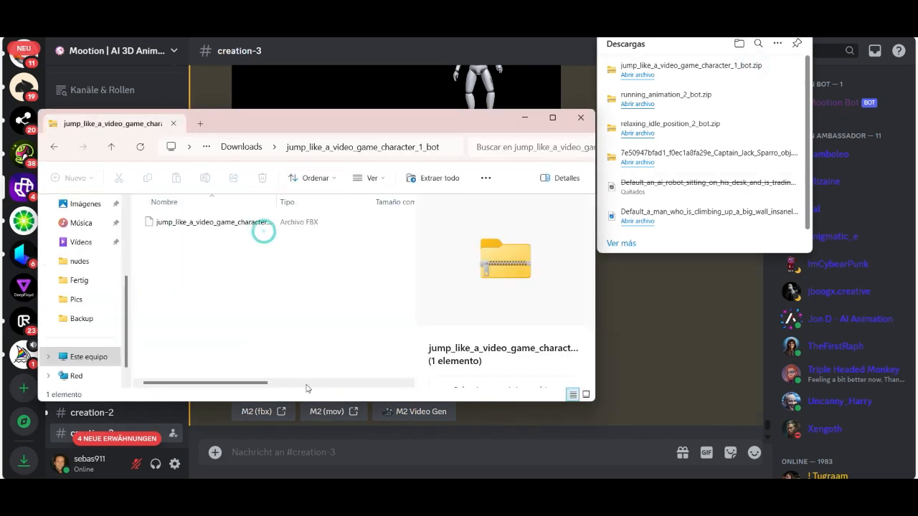
pyautogui.click(405, 430)
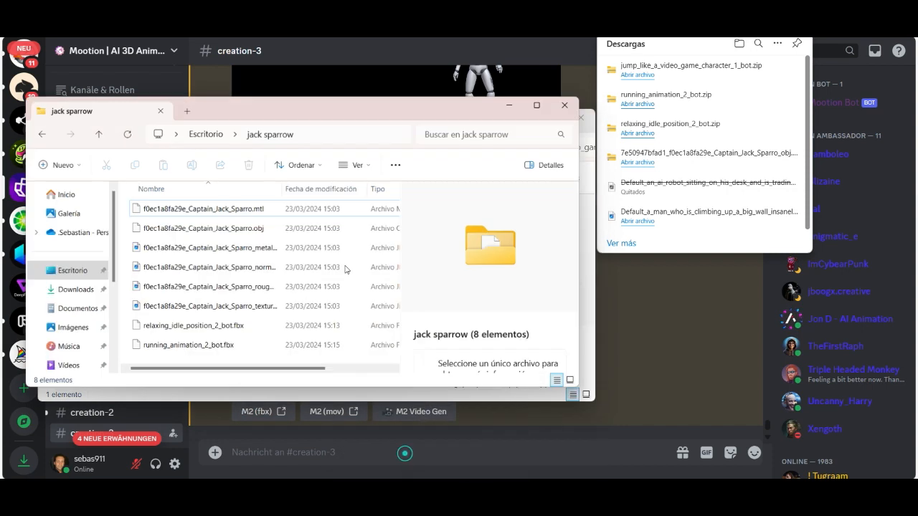
pyautogui.moveTo(318, 117); pyautogui.dragTo(594, 161)
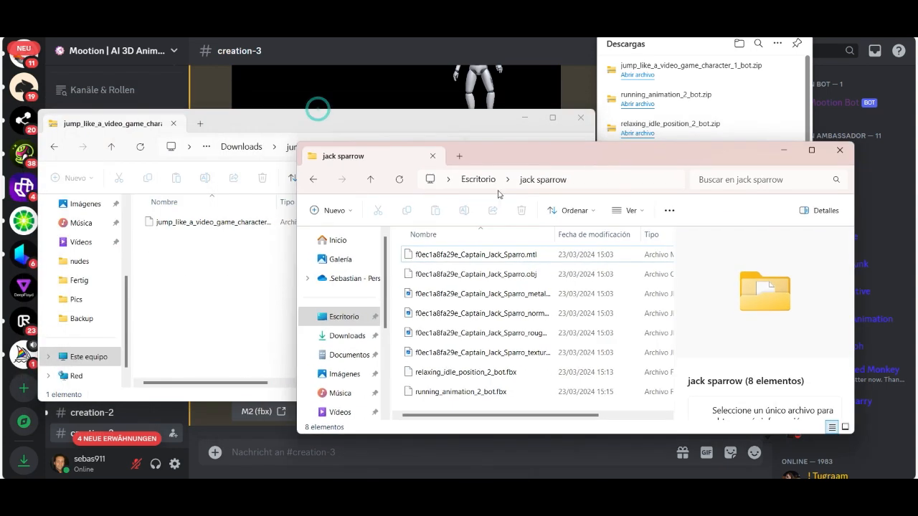
pyautogui.click(268, 221)
pyautogui.moveTo(233, 228); pyautogui.dragTo(634, 345)
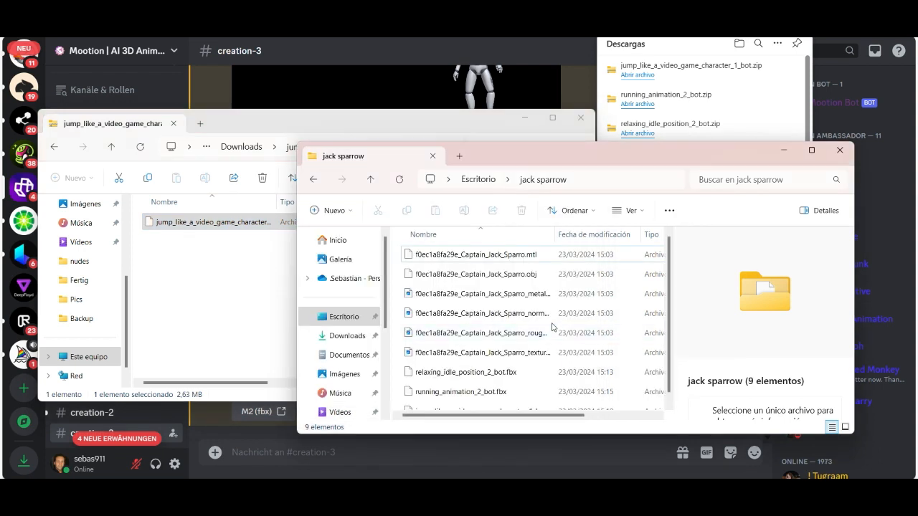
pyautogui.scroll(-1, 553, 327)
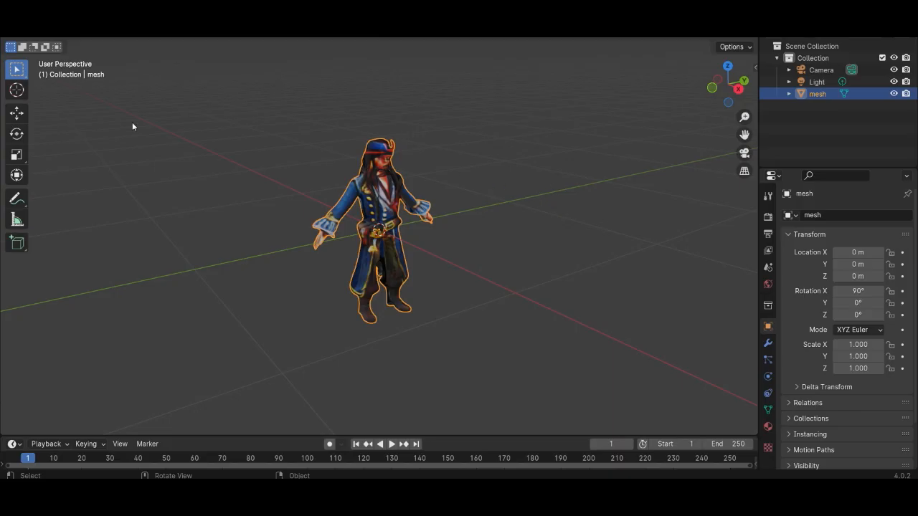
# Import relaxing_idle_position_2_bot.fbx from the desktop's "jack sparrow" folder into the scene.
pyautogui.click(26, 17)
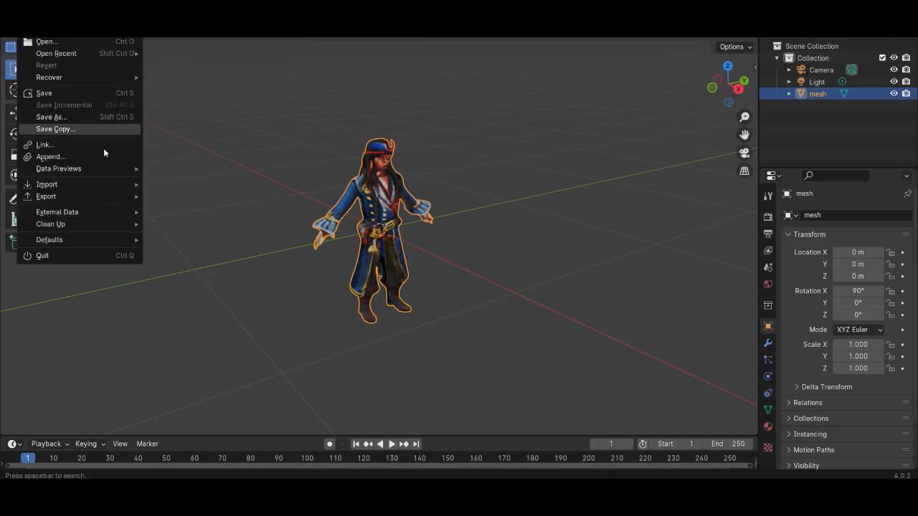
pyautogui.moveTo(112, 185)
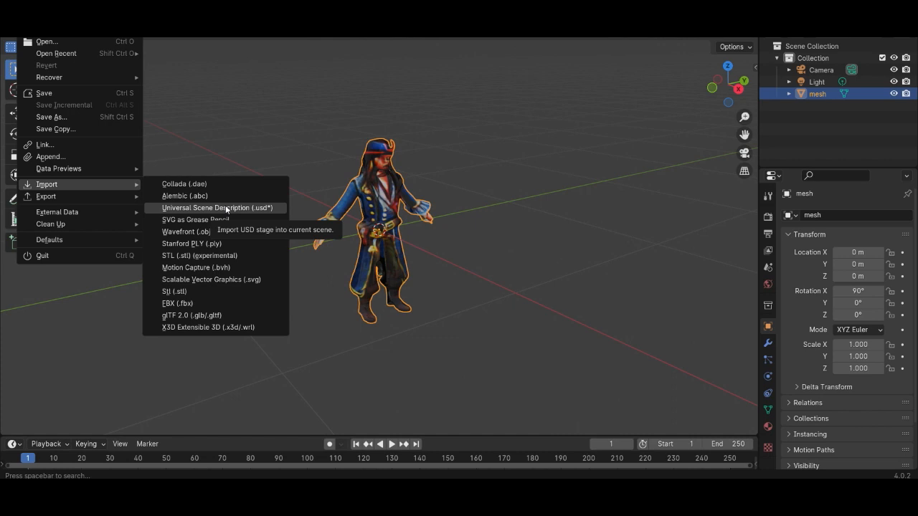
pyautogui.click(190, 304)
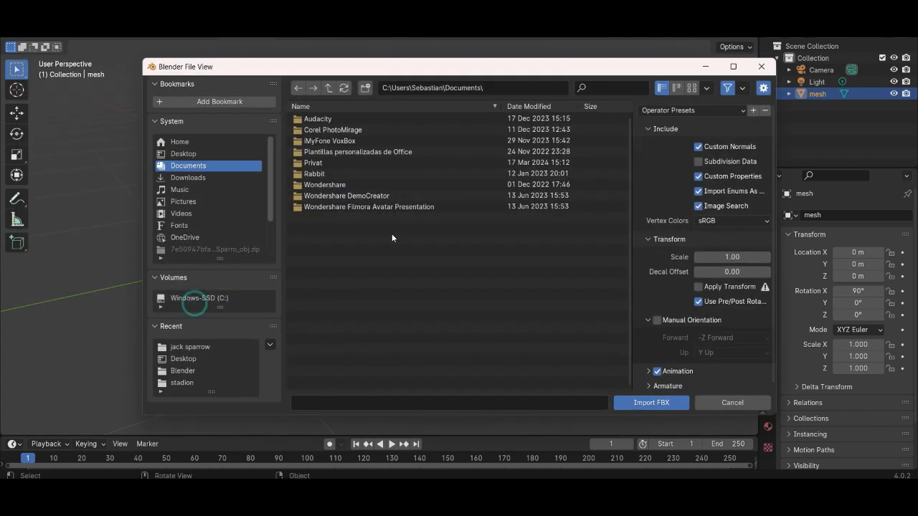
pyautogui.click(183, 154)
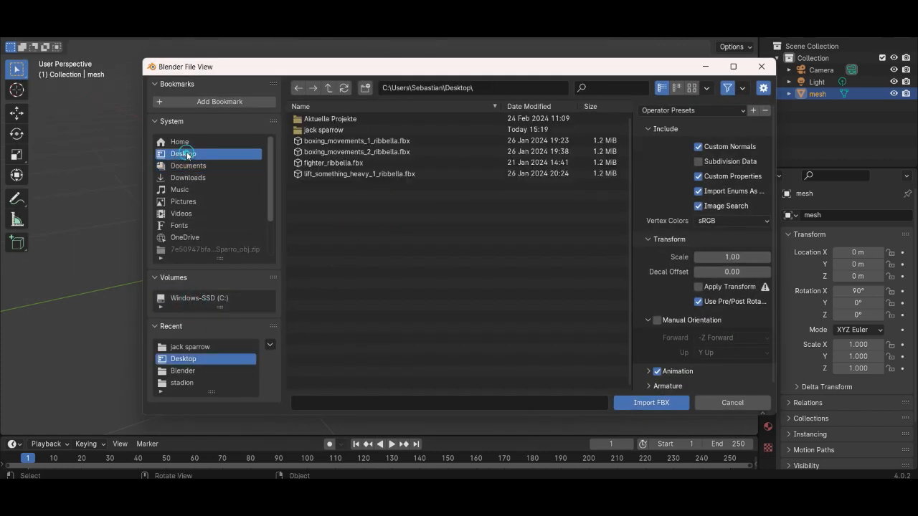
pyautogui.doubleClick(310, 130)
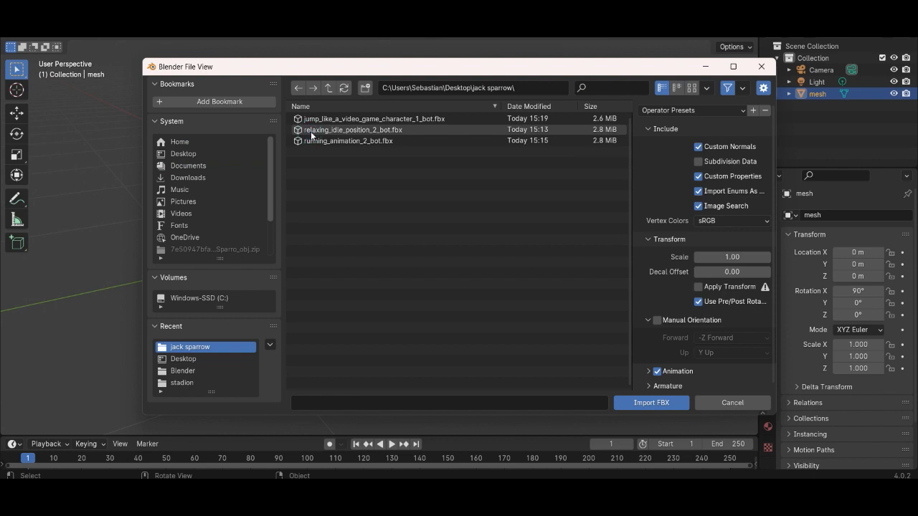
pyautogui.click(351, 130)
pyautogui.click(652, 402)
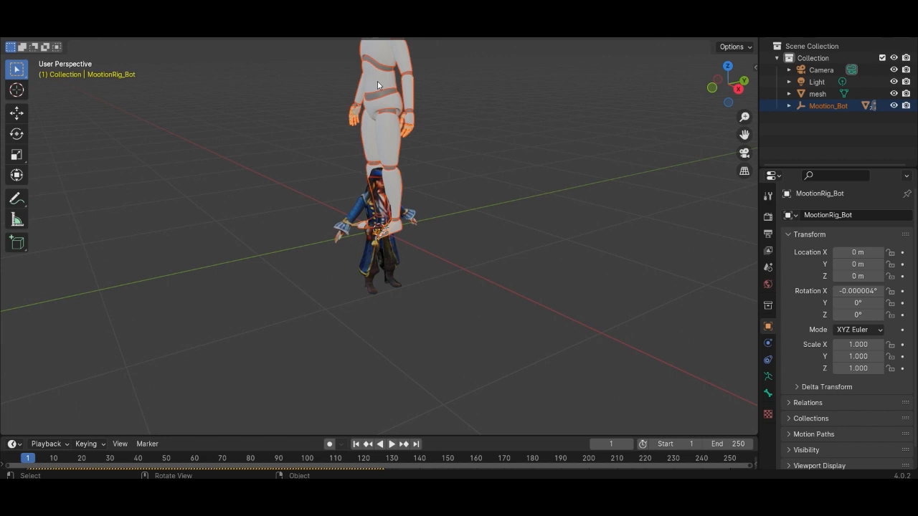
# Rotate the imported Mootion bot 90° about the global Z axis to match the pirate's facing direction.
pyautogui.write('rz')
pyautogui.write('90')
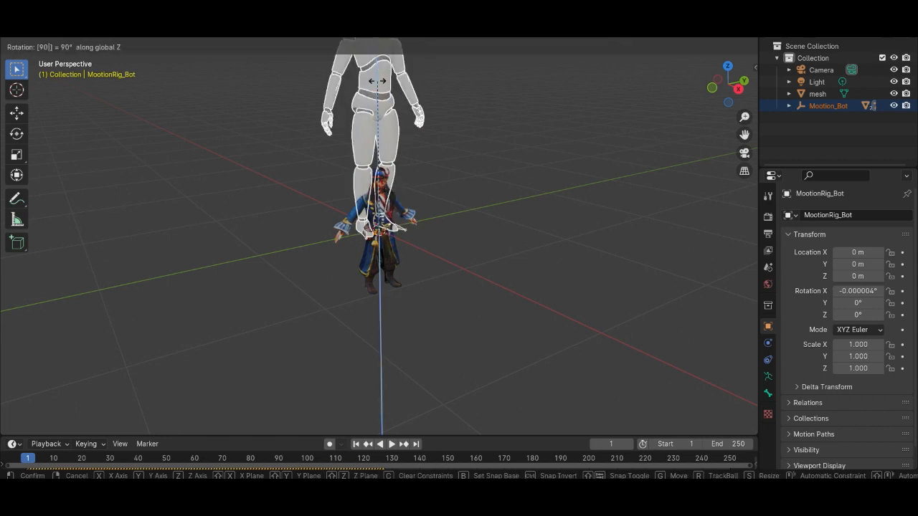
pyautogui.press('Return')
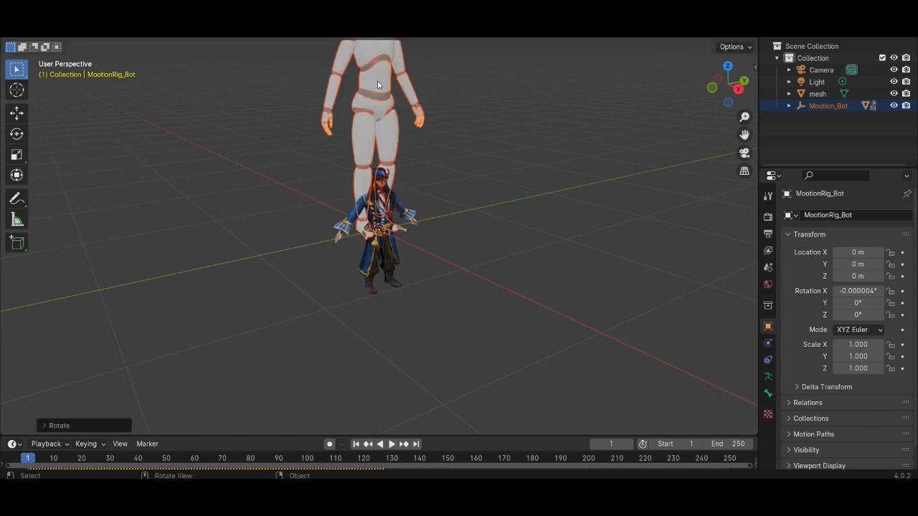
# Add the pirate mesh to the bot selection and rotate both 90° about the global Z axis.
pyautogui.press('KP_1')
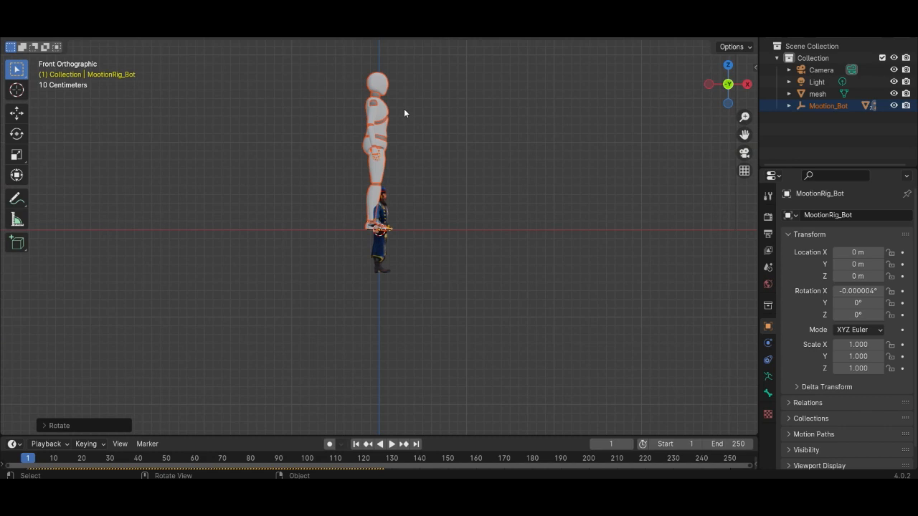
pyautogui.press('KP_3')
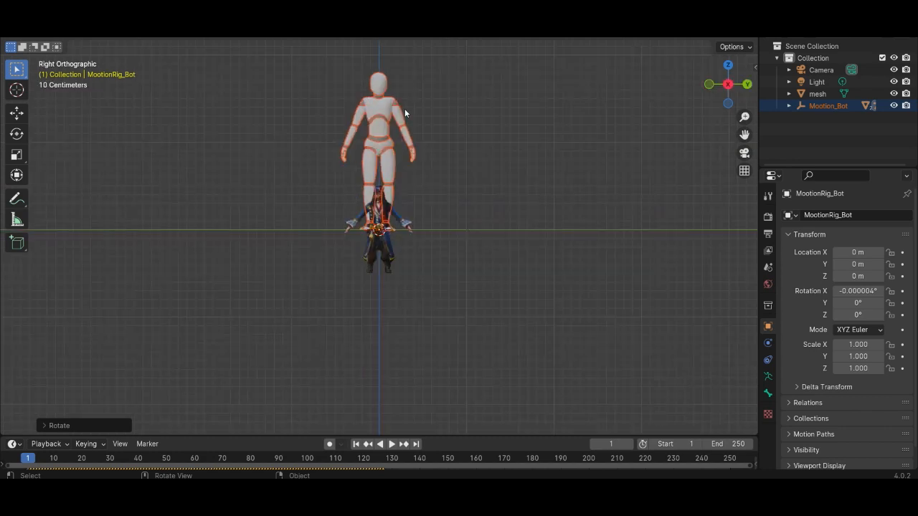
pyautogui.keyDown('shift'); pyautogui.click(398, 218); pyautogui.keyUp('shift')
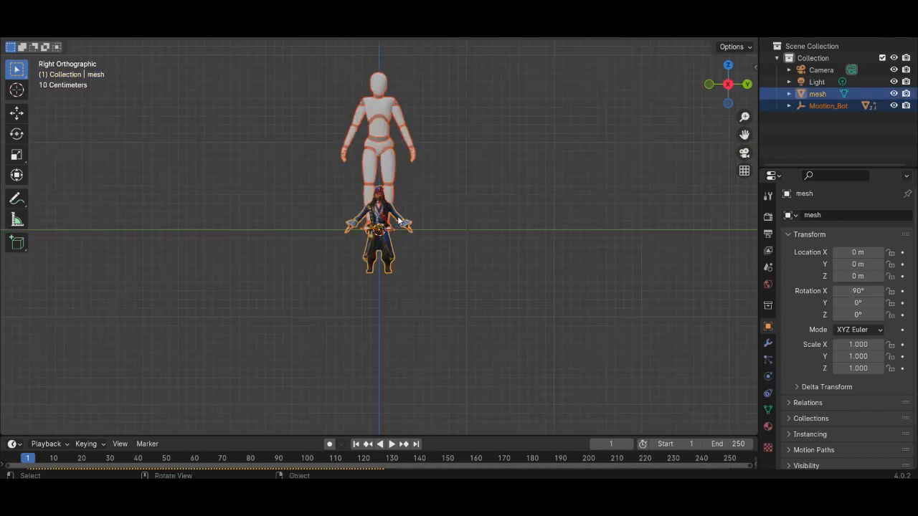
pyautogui.press('r')
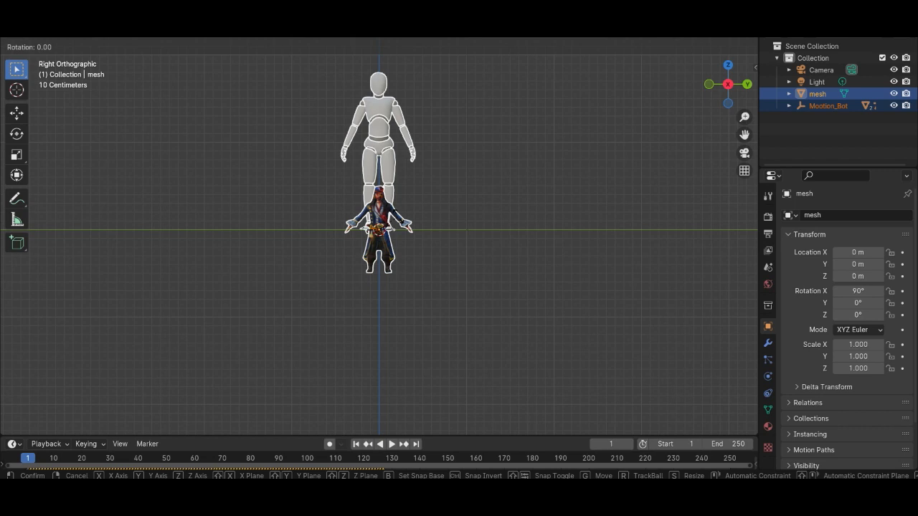
pyautogui.write('z')
pyautogui.write('90')
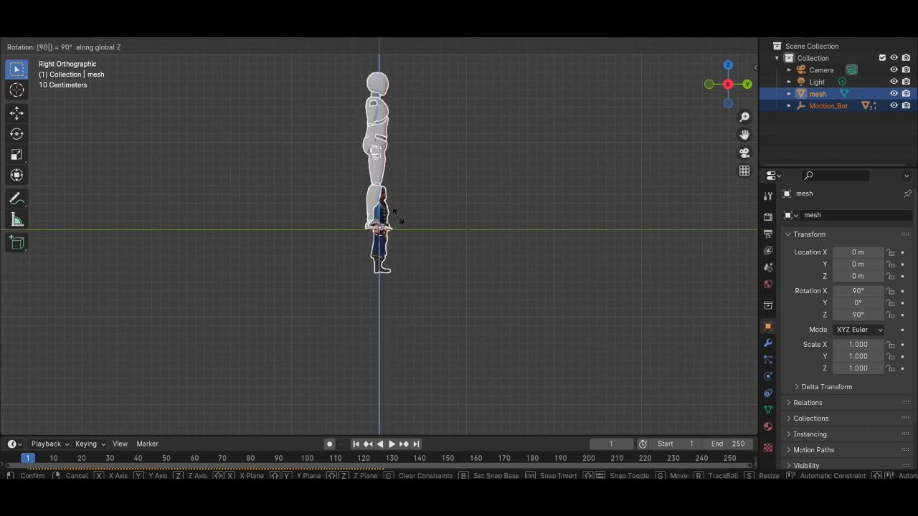
pyautogui.press('Return')
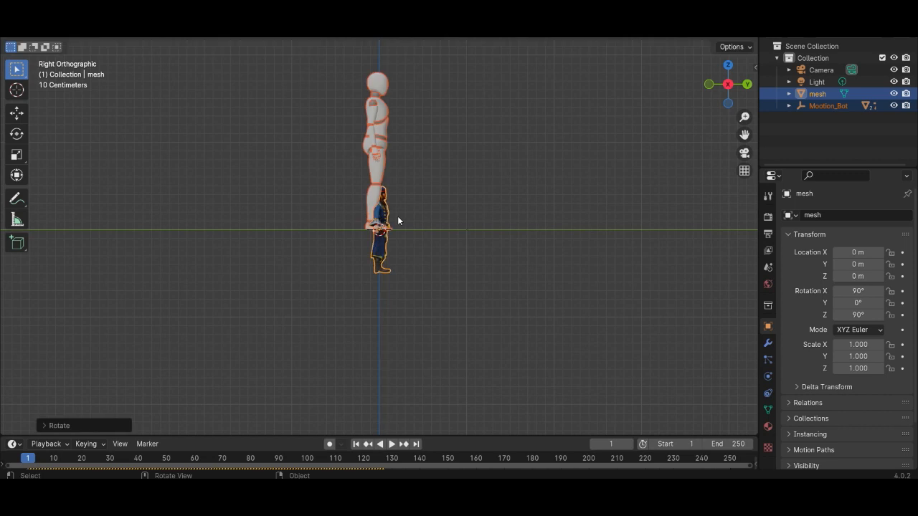
# Rotate the pirate mesh and the bot together 180° about Z so both face the front view.
pyautogui.press('KP_1')
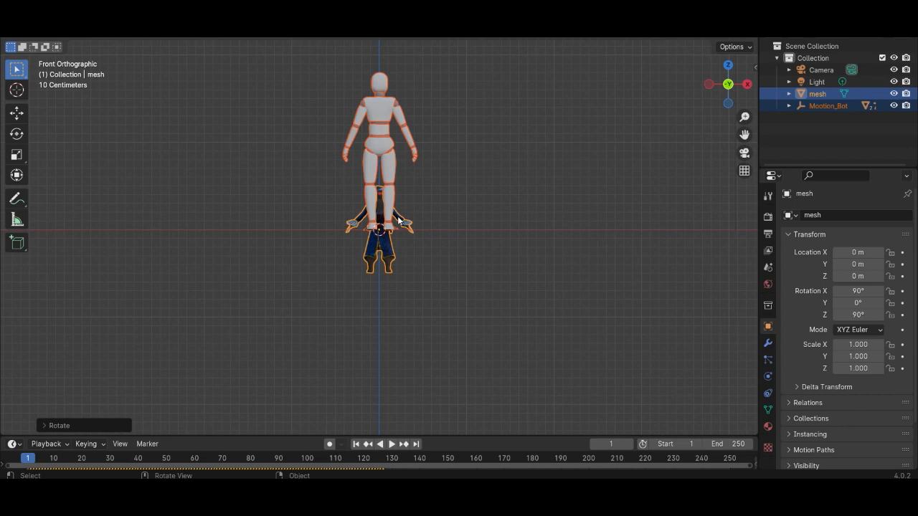
pyautogui.write('rz180')
pyautogui.press('Return')
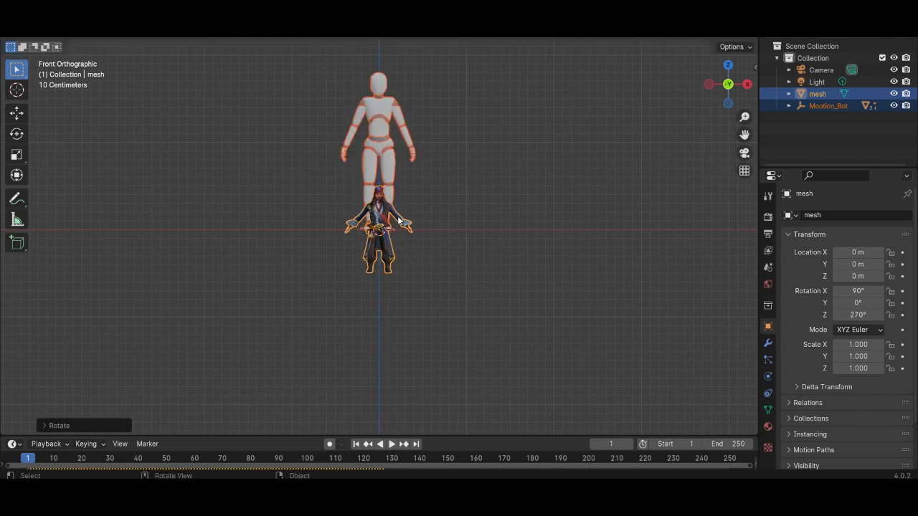
# Expand the Mootion_Bot hierarchy down to its MootionRig_Bot armature and select the armature data.
pyautogui.scroll(2, 441, 224)
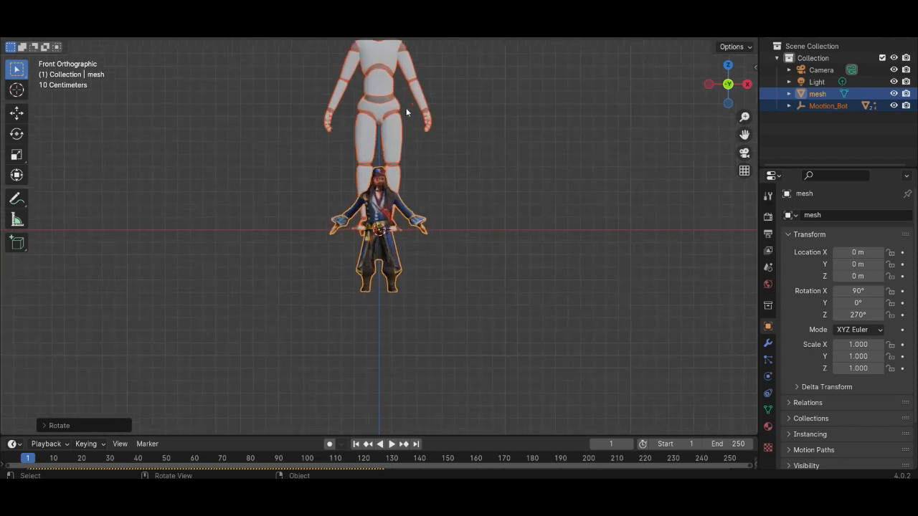
pyautogui.click(381, 92)
pyautogui.keyDown('shift'); pyautogui.moveTo(438, 74); pyautogui.dragTo(390, 150, button='middle'); pyautogui.keyUp('shift')
pyautogui.click(789, 106)
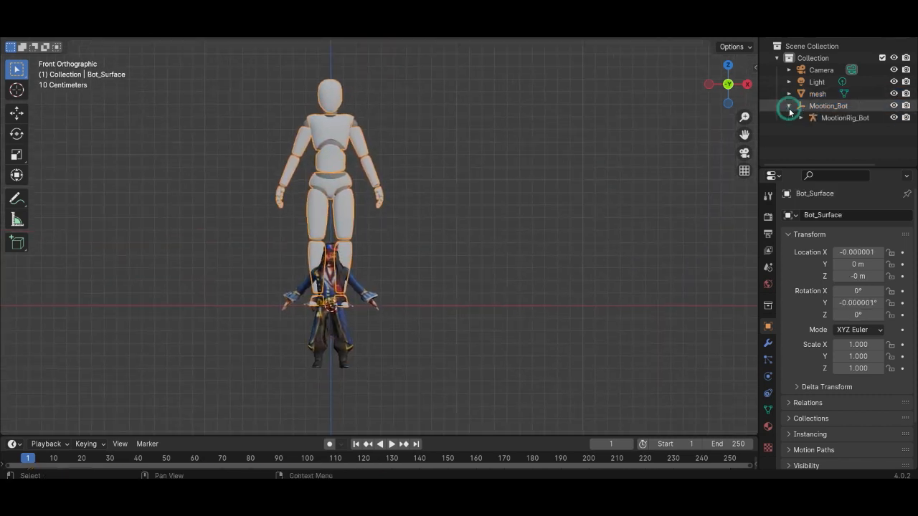
pyautogui.click(800, 118)
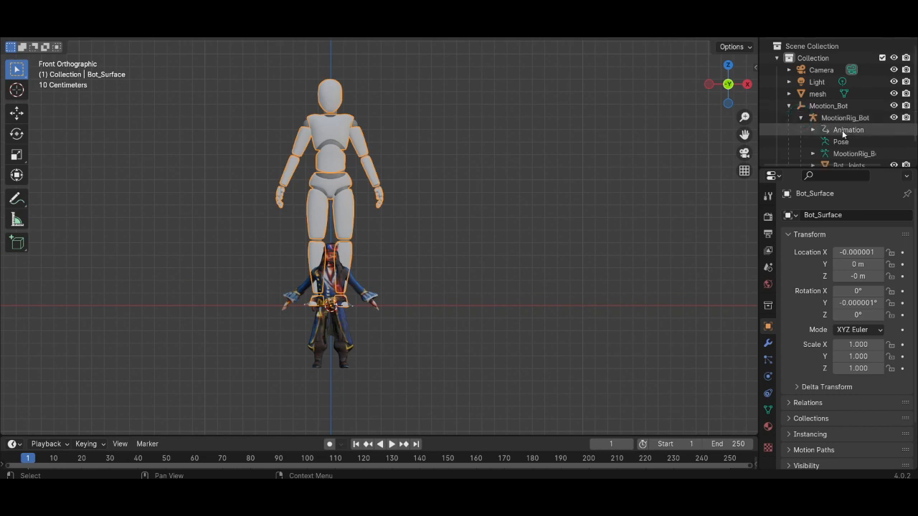
pyautogui.click(854, 153)
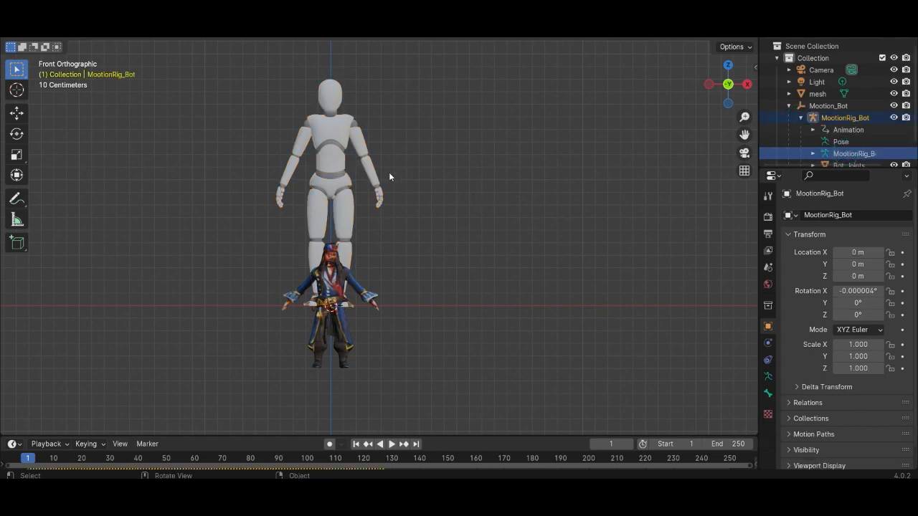
# Show the scene in wireframe and examine the bot's surface and joint meshes around the rig.
pyautogui.click(341, 130)
pyautogui.hotkey('shift', 'z')
pyautogui.scroll(2, 314, 138)
pyautogui.scroll(-1, 316, 136)
pyautogui.scroll(3, 326, 106)
pyautogui.keyDown('shift'); pyautogui.moveTo(329, 104); pyautogui.dragTo(434, 263, button='middle'); pyautogui.keyUp('shift')
pyautogui.scroll(4, 402, 189)
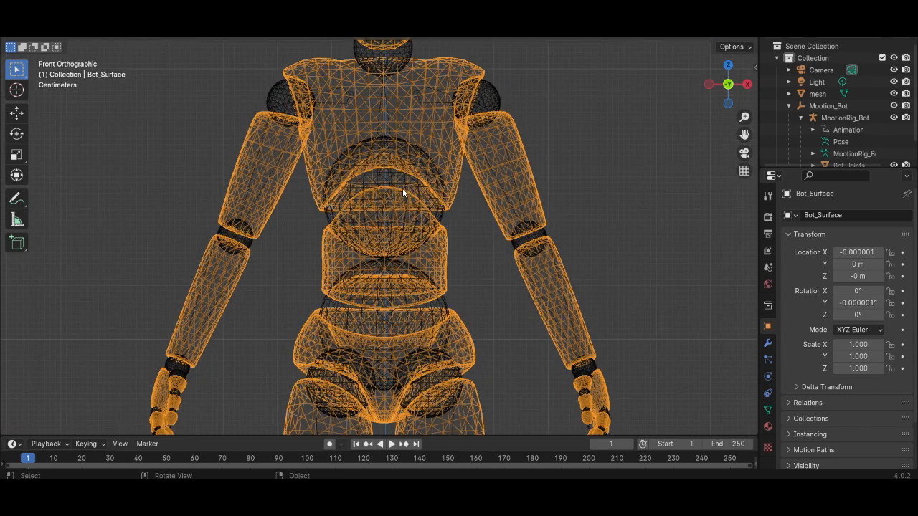
pyautogui.click(387, 211)
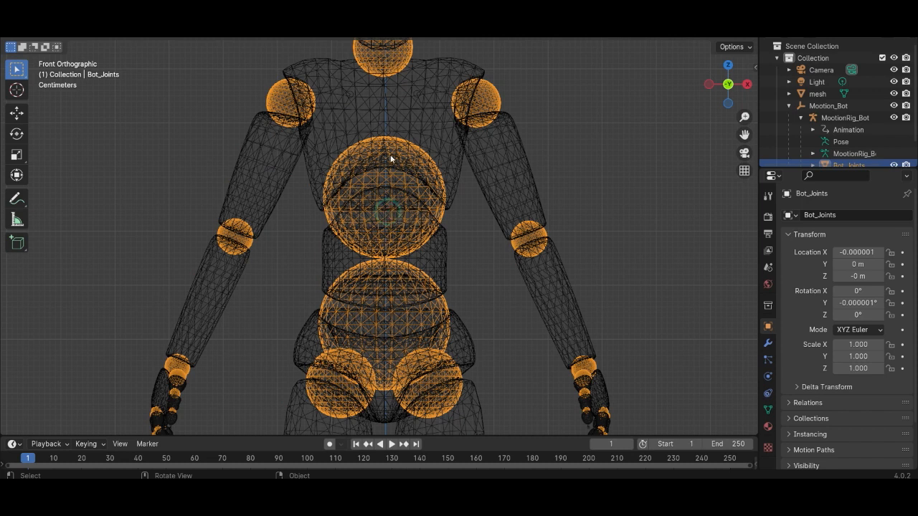
pyautogui.click(384, 113)
pyautogui.click(487, 96)
# Delete the Bot_Joints and Bot_Surface meshes, keeping only the bot's armature.
pyautogui.scroll(-4, 488, 96)
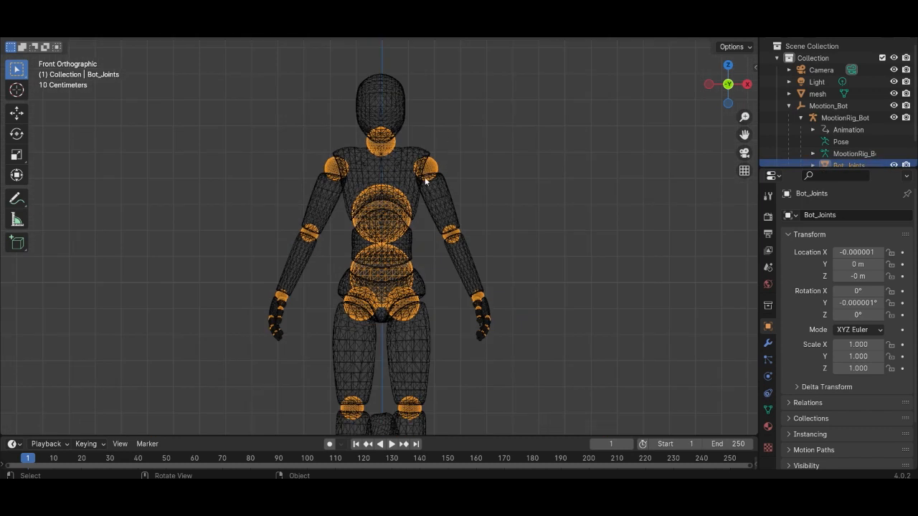
pyautogui.scroll(-2, 823, 131)
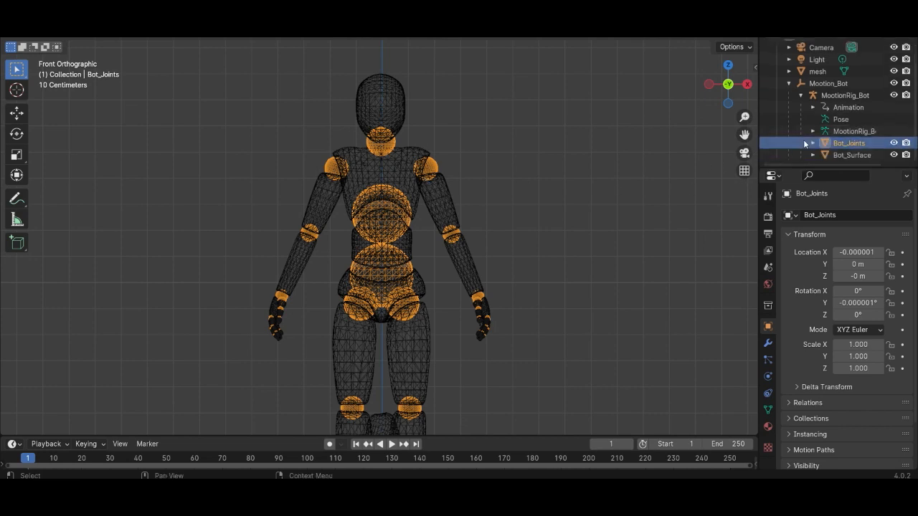
pyautogui.keyDown('shift'); pyautogui.click(840, 155); pyautogui.keyUp('shift')
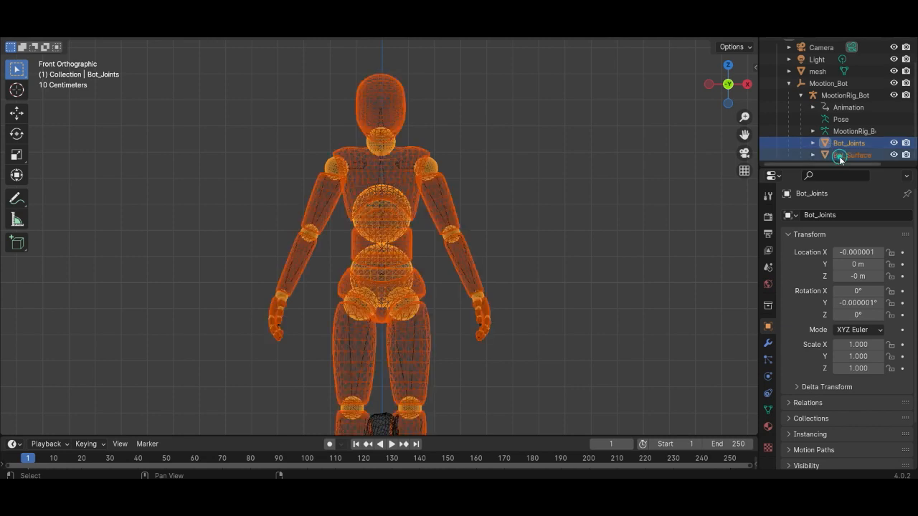
pyautogui.press('x')
pyautogui.click(541, 181)
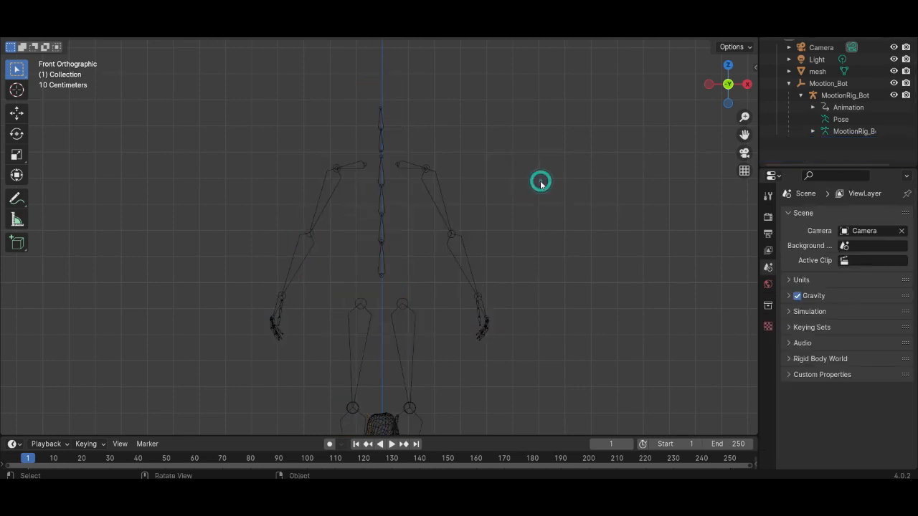
# Move the MootionRig_Bot armature about 0.5 m down along the Z axis to the level of the pirate's feet.
pyautogui.scroll(-6, 444, 188)
pyautogui.keyDown('shift'); pyautogui.moveTo(442, 187); pyautogui.dragTo(430, 154, button='middle'); pyautogui.keyUp('shift')
pyautogui.moveTo(450, 104); pyautogui.dragTo(328, 313)
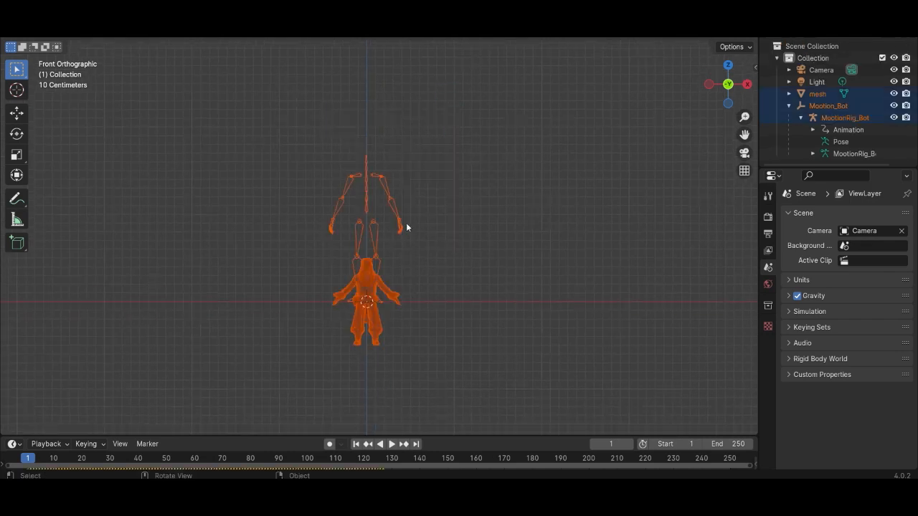
pyautogui.click(436, 198)
pyautogui.click(393, 190)
pyautogui.scroll(2, 393, 192)
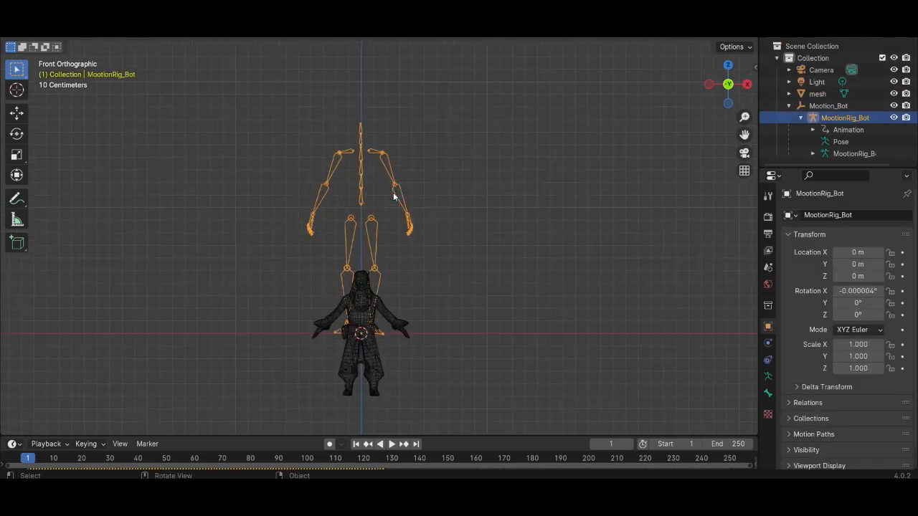
pyautogui.press('g')
pyautogui.press('z')
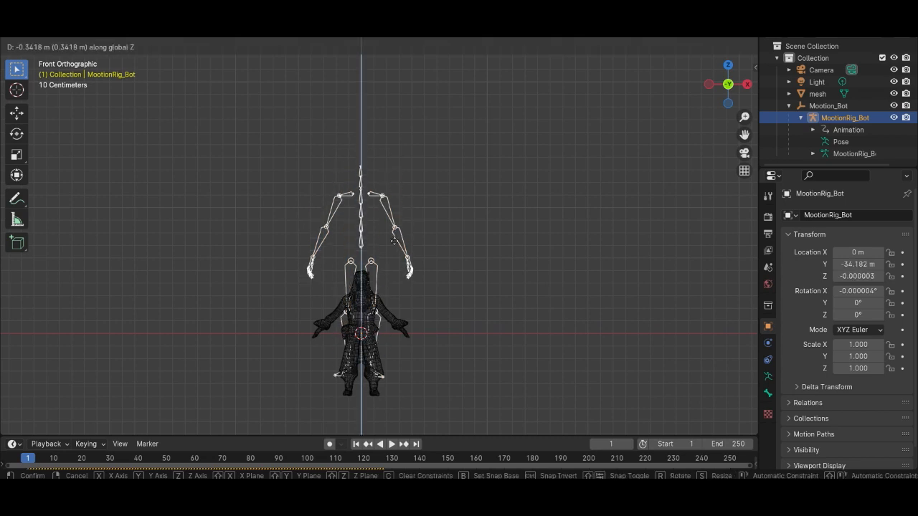
pyautogui.click(393, 252)
# Put the armature in Edit Mode and scale all its bones down to about 0.37.
pyautogui.scroll(3, 413, 185)
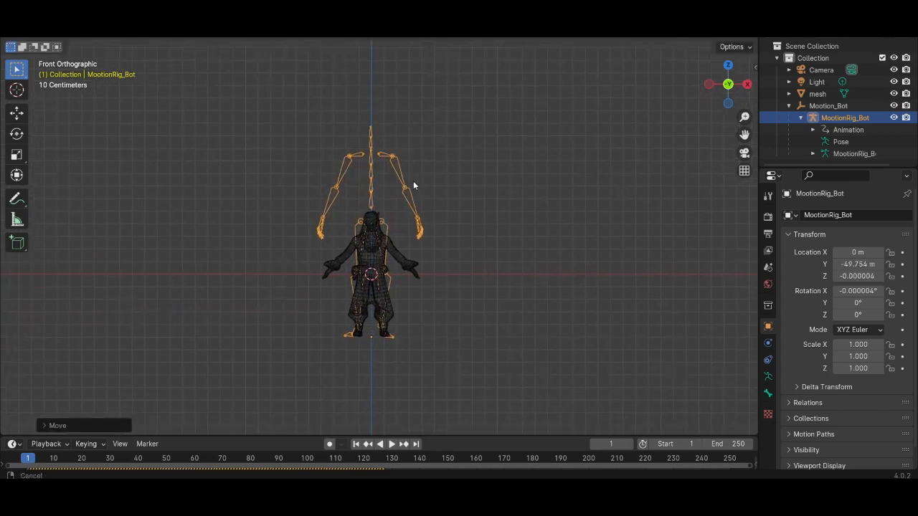
pyautogui.scroll(2, 399, 194)
pyautogui.scroll(-2, 414, 188)
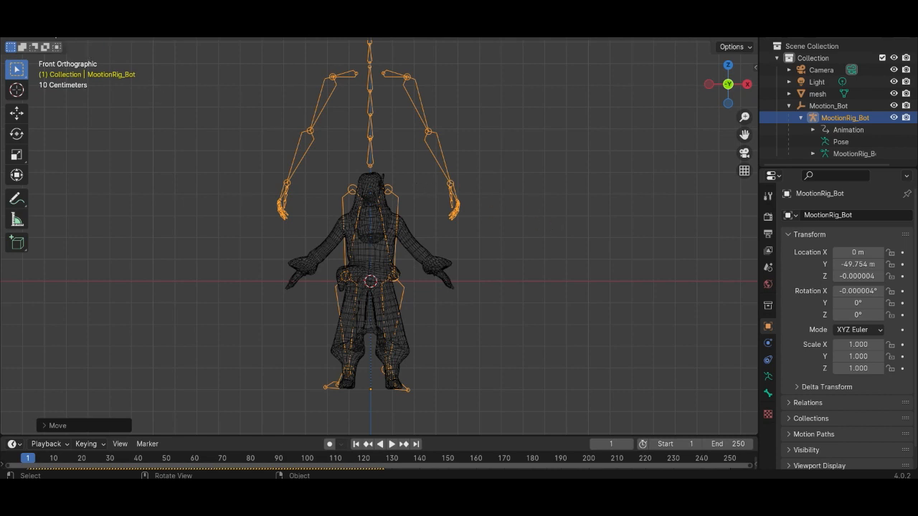
pyautogui.click(57, 34)
pyautogui.click(56, 57)
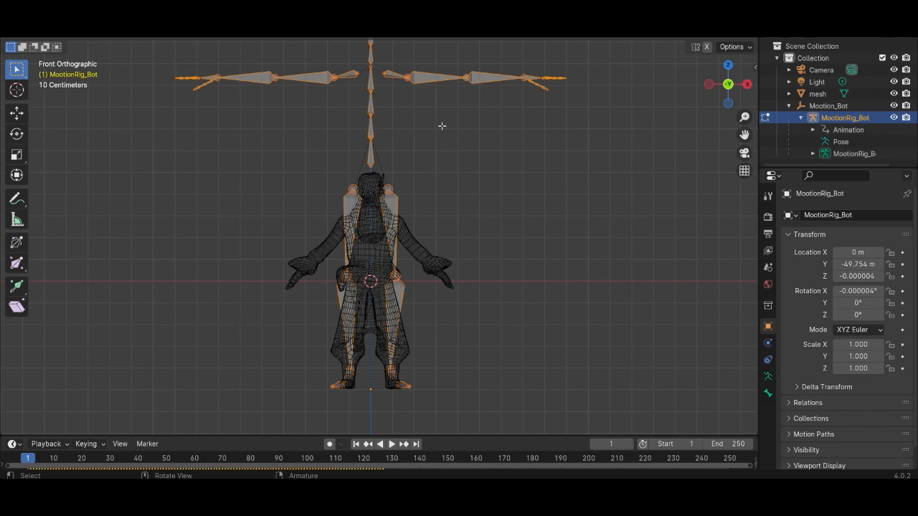
pyautogui.scroll(-1, 442, 126)
pyautogui.press('s')
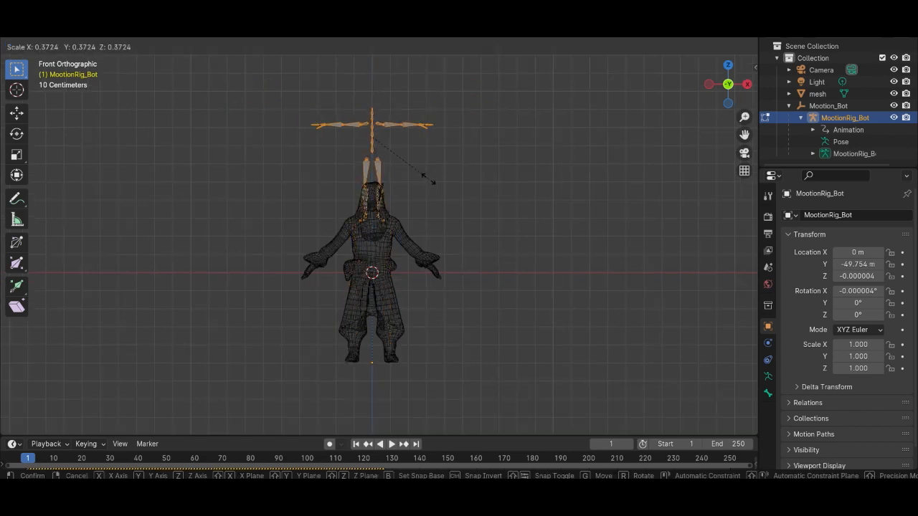
pyautogui.click(395, 159)
# Move the scaled bones down along the Z axis until the foot bones reach the pirate's feet.
pyautogui.press('g')
pyautogui.press('z')
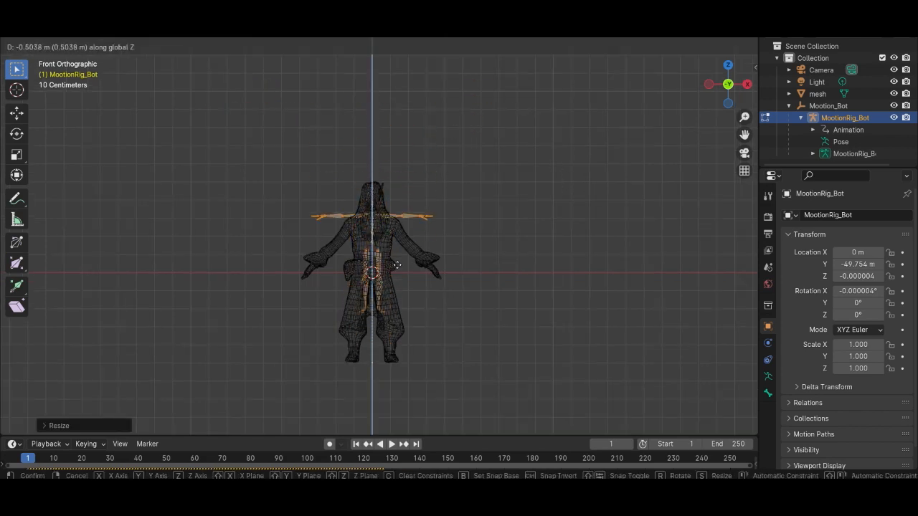
pyautogui.click(394, 299)
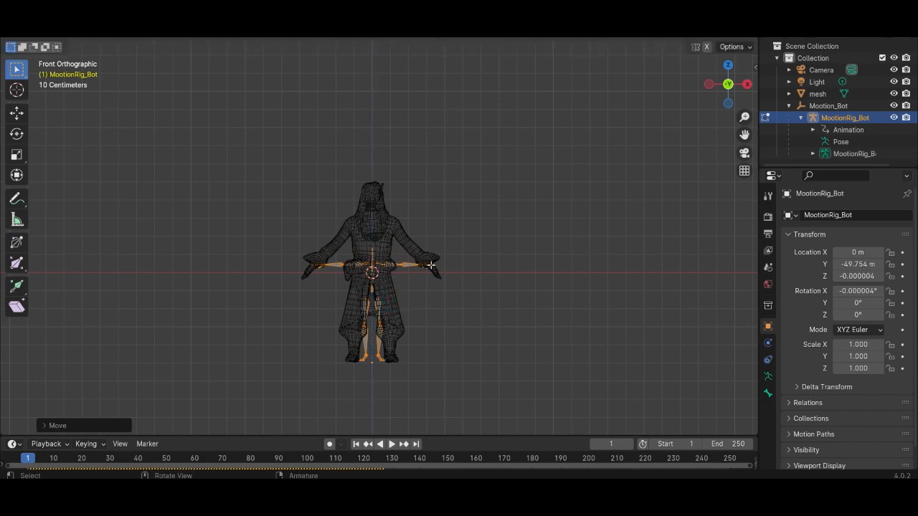
# Scale the armature's bones up and raise them along the Z axis until the foot bones meet the pirate's feet.
pyautogui.press('s')
pyautogui.click(455, 252)
pyautogui.press('g')
pyautogui.press('z')
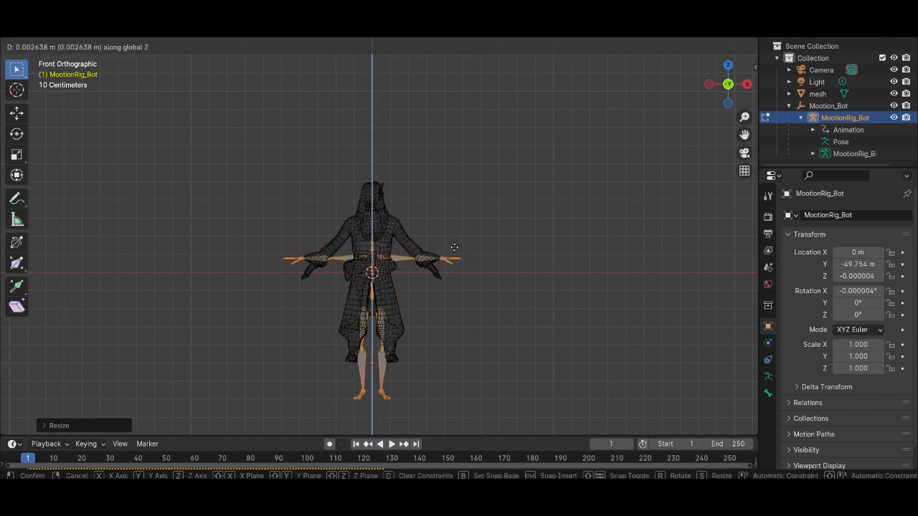
pyautogui.click(449, 214)
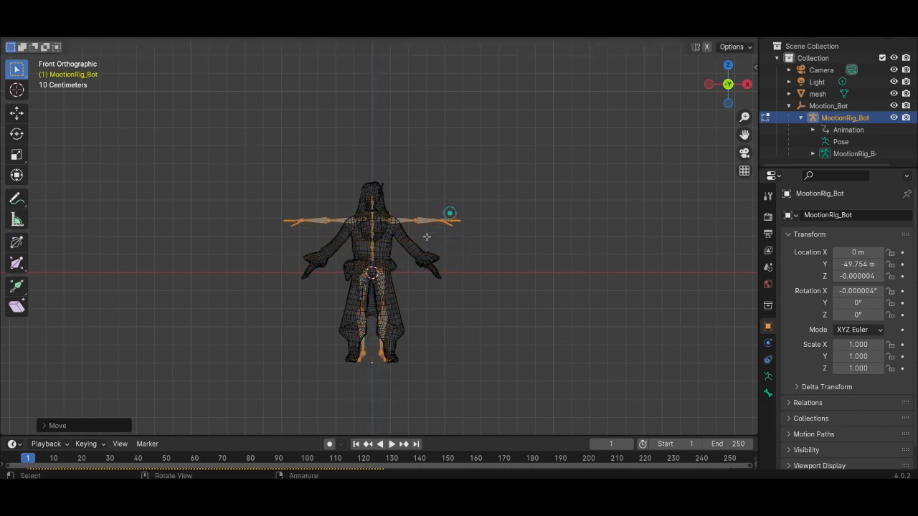
# Set the armature's viewport display to In Front so its bones draw over the pirate mesh.
pyautogui.scroll(3, 422, 242)
pyautogui.keyDown('shift'); pyautogui.moveTo(419, 237); pyautogui.dragTo(394, 155, button='middle'); pyautogui.keyUp('shift')
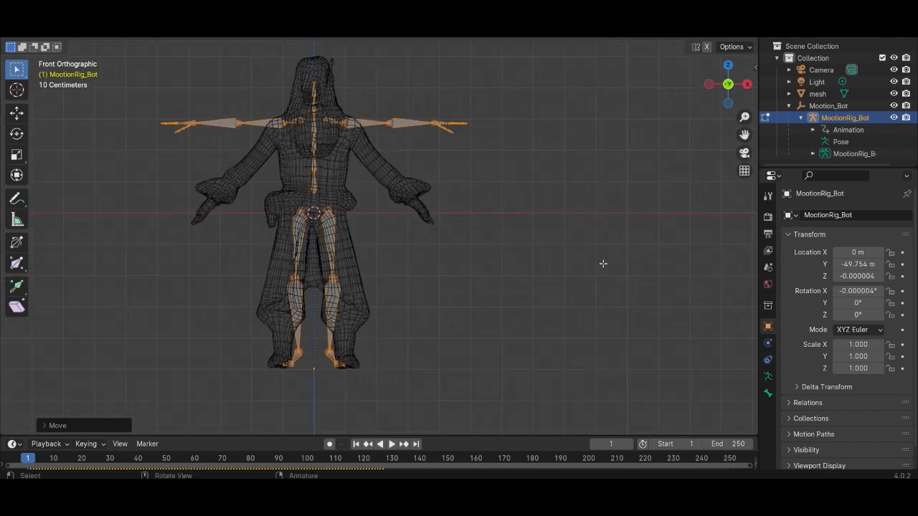
pyautogui.click(768, 376)
pyautogui.click(789, 363)
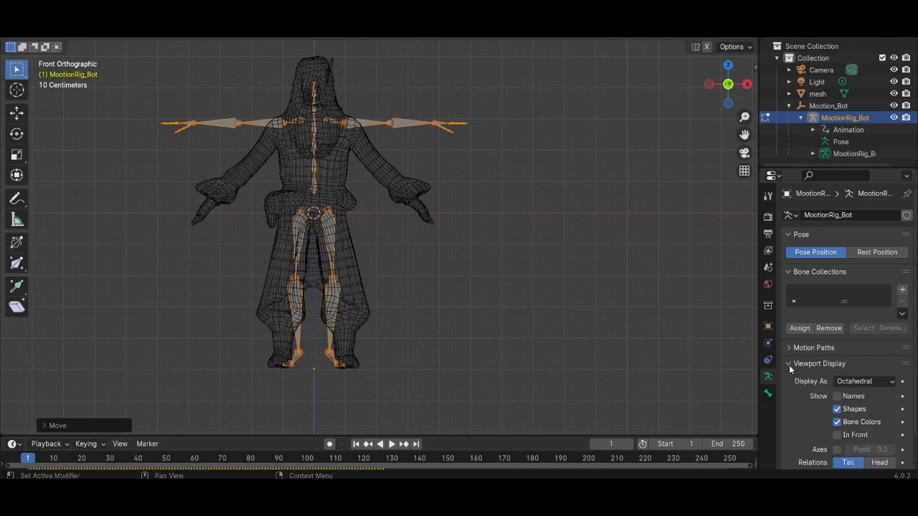
pyautogui.click(837, 435)
pyautogui.moveTo(409, 150); pyautogui.dragTo(279, 150, button='middle')
pyautogui.press('KP_1')
pyautogui.scroll(3, 282, 113)
pyautogui.keyDown('shift'); pyautogui.moveTo(342, 134); pyautogui.dragTo(473, 227, button='middle'); pyautogui.keyUp('shift')
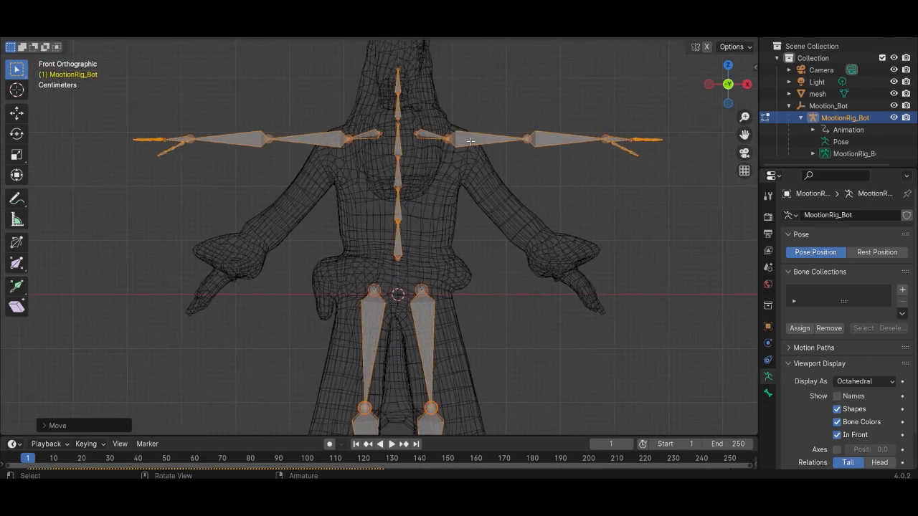
# Turn on X-axis mirroring for armature editing and try moving the left upper arm bone.
pyautogui.click(470, 144)
pyautogui.scroll(-2, 467, 143)
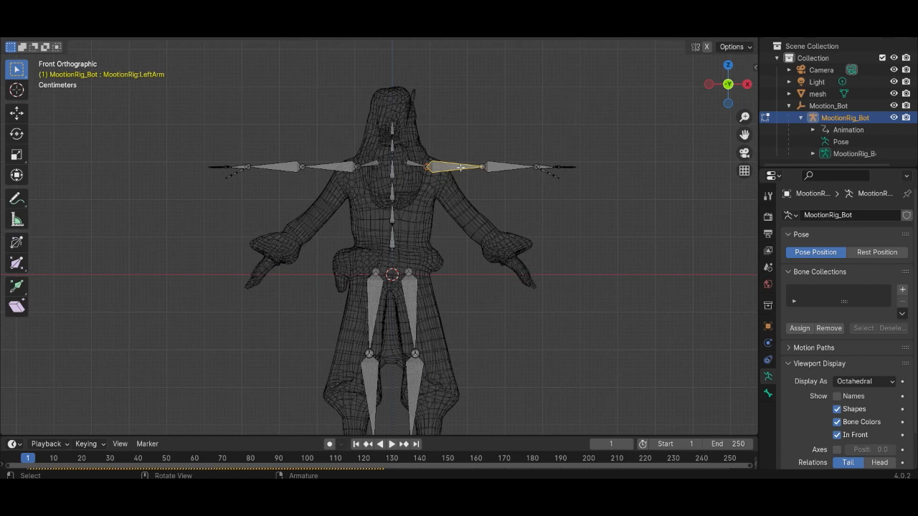
pyautogui.press('g')
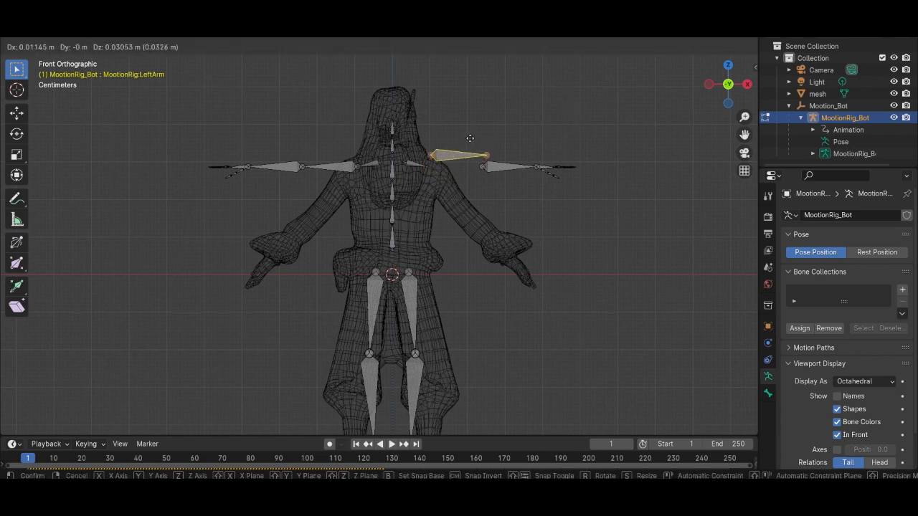
pyautogui.press('Escape')
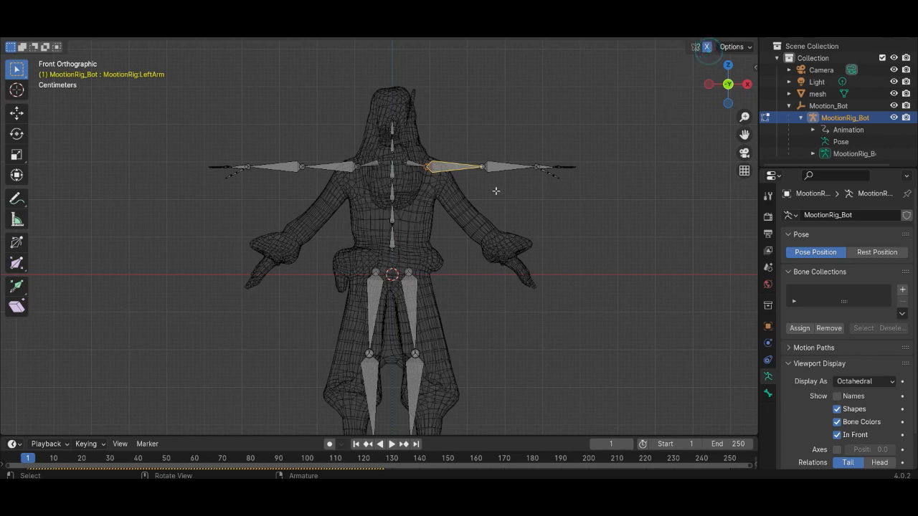
pyautogui.press('g')
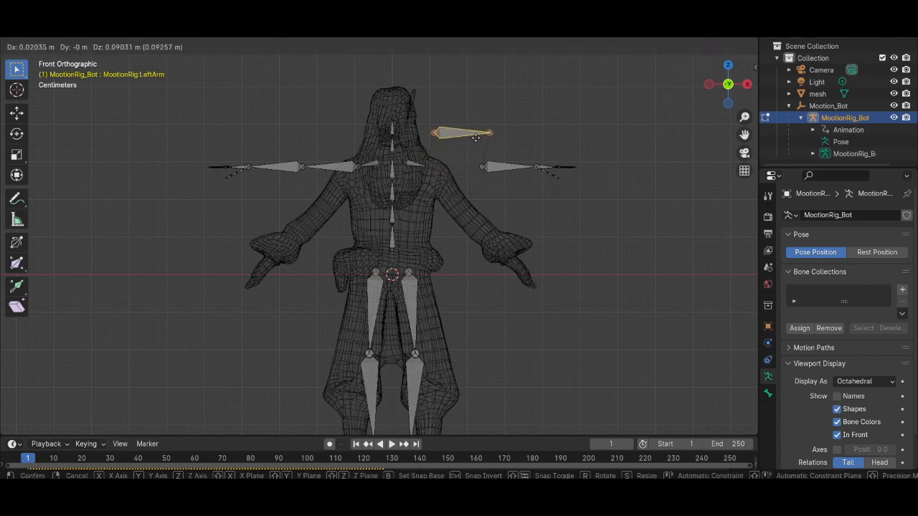
pyautogui.rightClick(476, 136)
# Rename the left upper arm bone upperarm.l.
pyautogui.scroll(3, 481, 134)
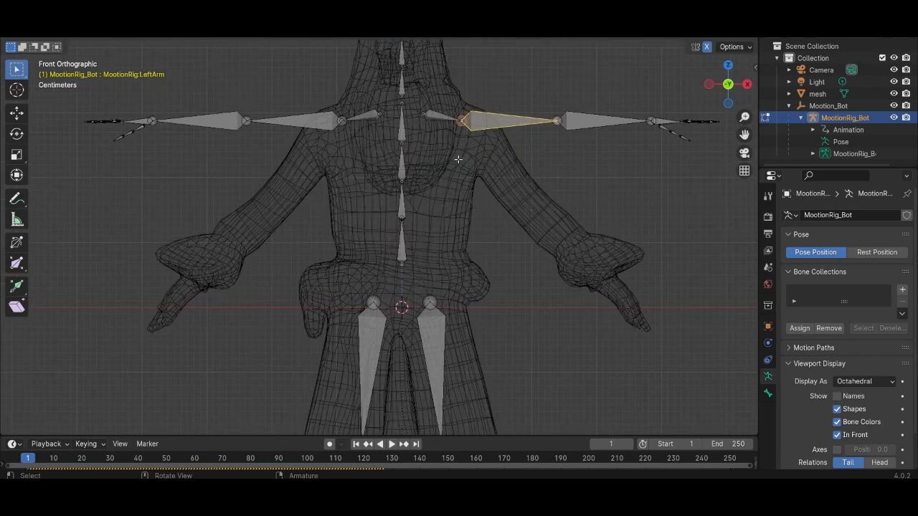
pyautogui.keyDown('shift'); pyautogui.moveTo(485, 132); pyautogui.dragTo(391, 182, button='middle'); pyautogui.keyUp('shift')
pyautogui.scroll(1, 398, 170)
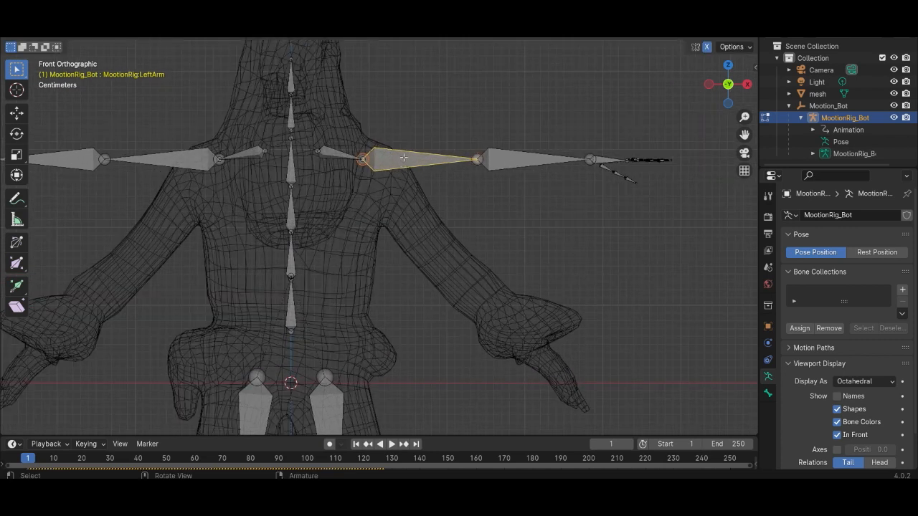
pyautogui.click(768, 392)
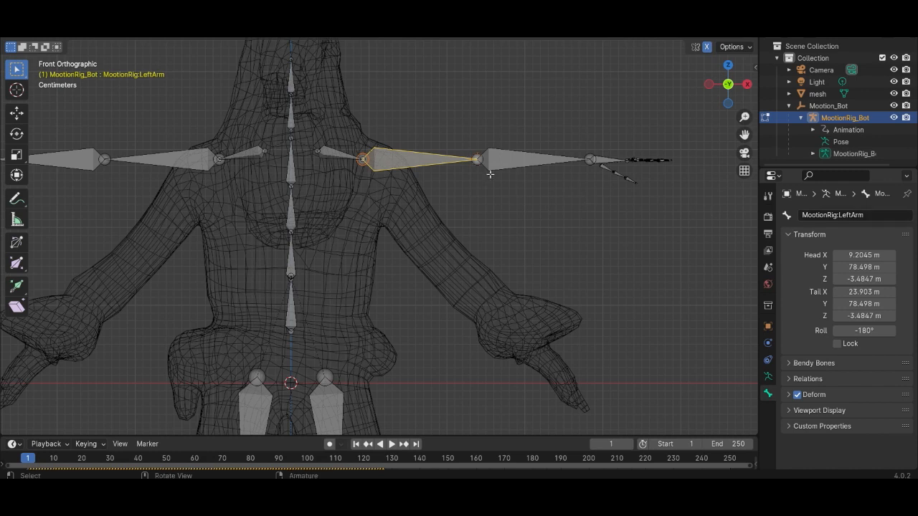
pyautogui.click(868, 216)
pyautogui.moveTo(868, 216); pyautogui.dragTo(782, 220)
pyautogui.write('u')
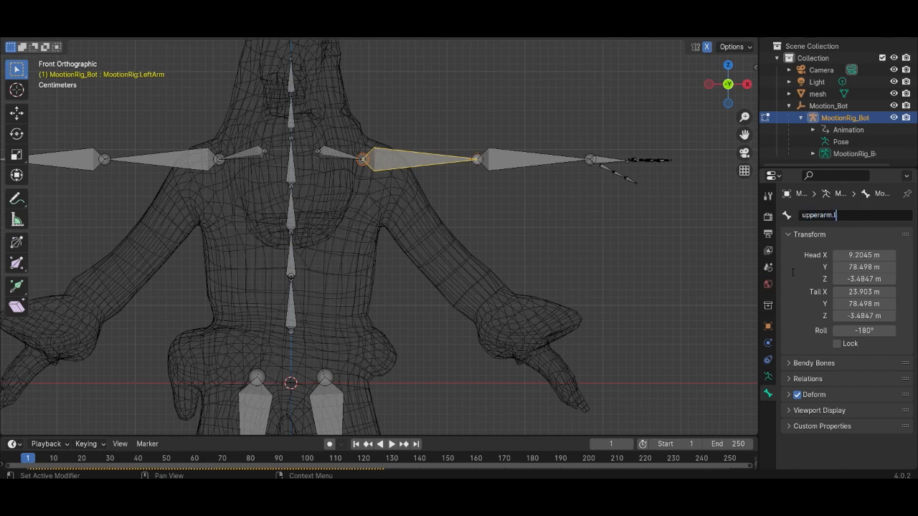
pyautogui.write('pperarm.l')
pyautogui.press('Return')
# Rename the right upper arm bone to match upperarm.l, using the right-side suffix.
pyautogui.click(184, 162)
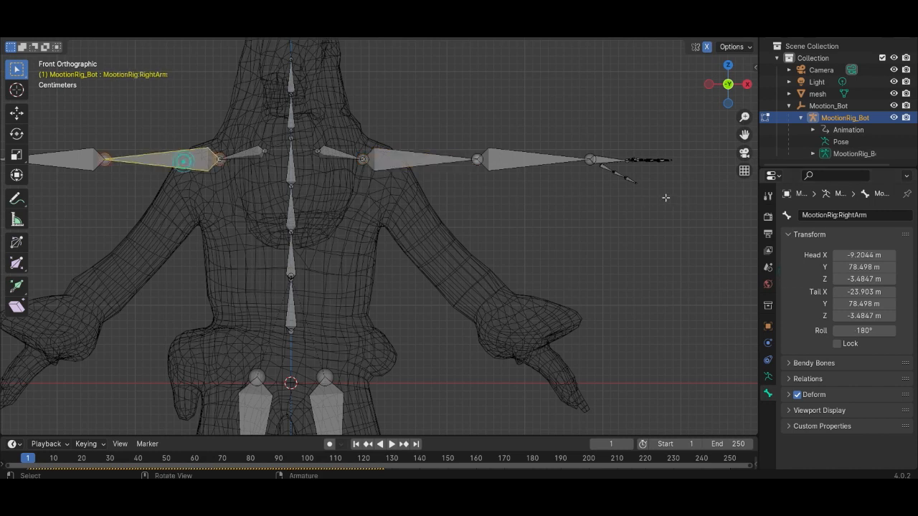
pyautogui.click(825, 215)
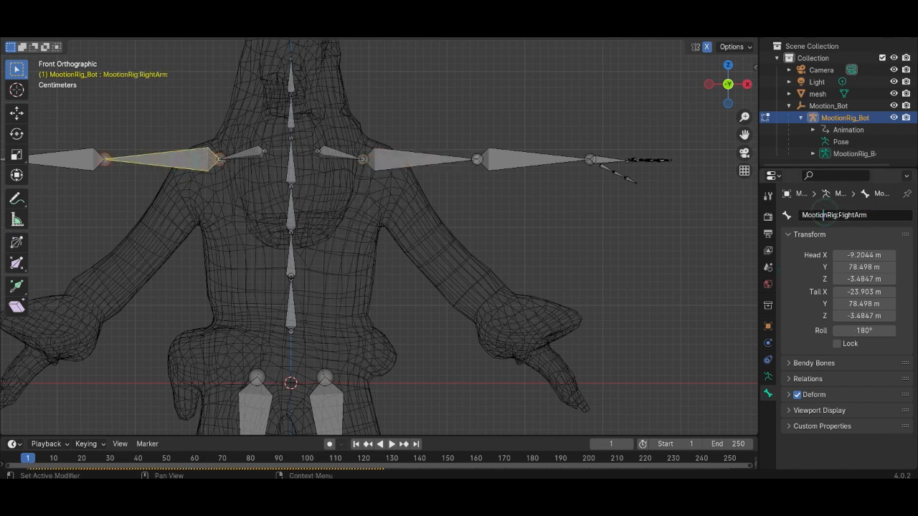
pyautogui.click(823, 215)
pyautogui.write('u')
pyautogui.press('Return')
# Try moving the upperarm.l bone to test the mirrored movement on the opposite arm.
pyautogui.click(392, 160)
pyautogui.press('g')
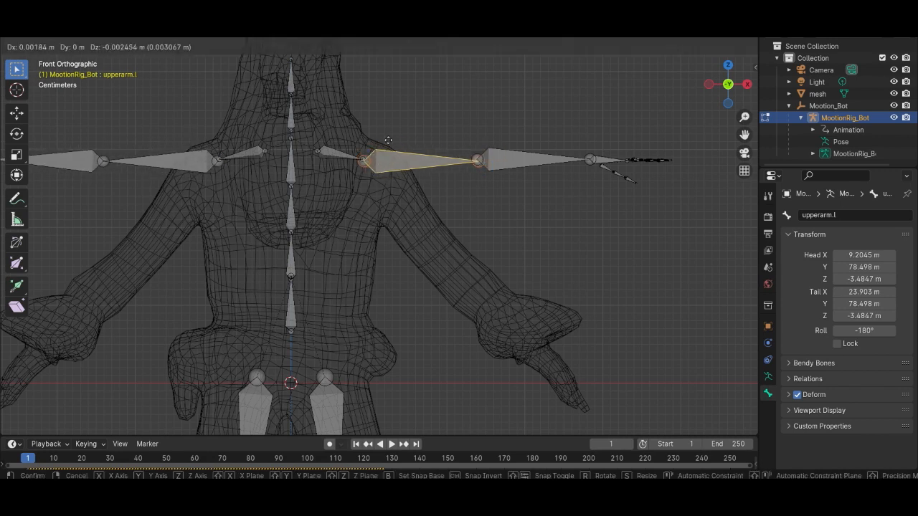
pyautogui.press('Escape')
# Rename the left and right forearm bones lowerarm.l and lowerarm.r.
pyautogui.scroll(-3, 382, 157)
pyautogui.scroll(2, 403, 205)
pyautogui.scroll(-2, 403, 204)
pyautogui.scroll(1, 426, 151)
pyautogui.click(547, 108)
pyautogui.doubleClick(854, 215)
pyautogui.write('lowerarm.l')
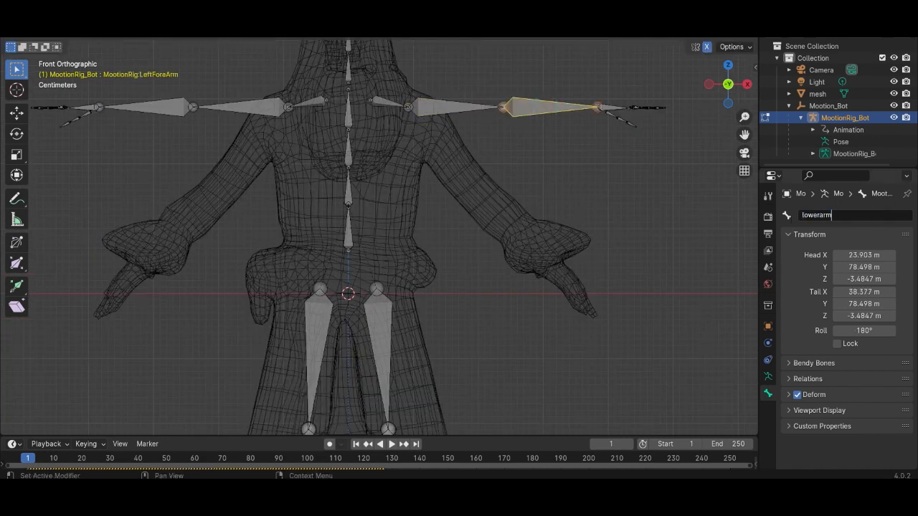
pyautogui.click(146, 108)
pyautogui.doubleClick(853, 215)
pyautogui.write('lowerarm.r')
pyautogui.click(388, 101)
pyautogui.click(318, 96)
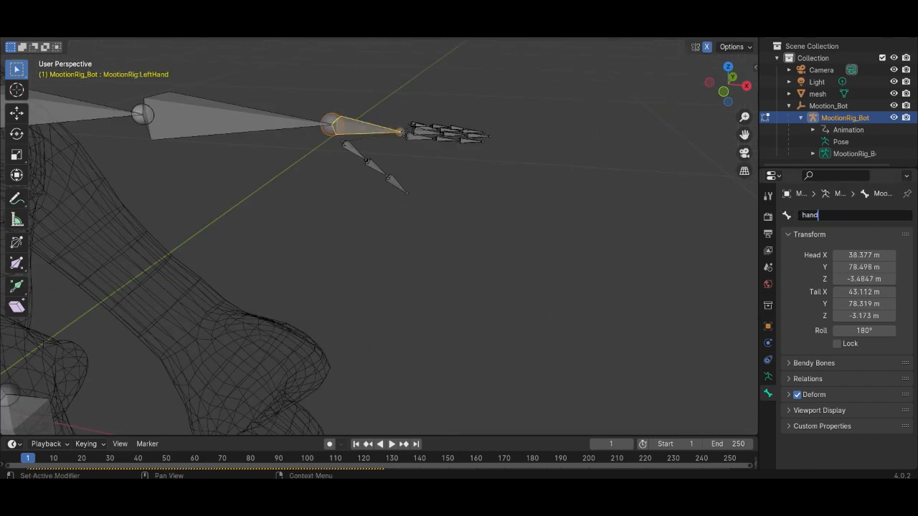
# Rename the right hand's three thumb bones thumb1.r, thumb2.r and thumb3.r, from the base to the tip.
pyautogui.click(300, 172)
pyautogui.doubleClick(893, 215)
pyautogui.write('thumb1.r')
pyautogui.click(294, 203)
pyautogui.doubleClick(894, 216)
pyautogui.write('thumb2.r')
pyautogui.click(291, 226)
pyautogui.doubleClick(894, 216)
pyautogui.write('thumb3.r')
pyautogui.press('Return')
# Rename the right hand's second and third middle-finger bones middle2.r and middle3.r, and its first ring-finger bone ring1 with the right-side suffix.
pyautogui.click(195, 188)
pyautogui.doubleClick(852, 216)
pyautogui.write('middle2.r')
pyautogui.press('Return')
pyautogui.click(168, 201)
pyautogui.doubleClick(851, 215)
pyautogui.write('middle3.r')
pyautogui.press('Return')
pyautogui.click(205, 172)
pyautogui.doubleClick(851, 215)
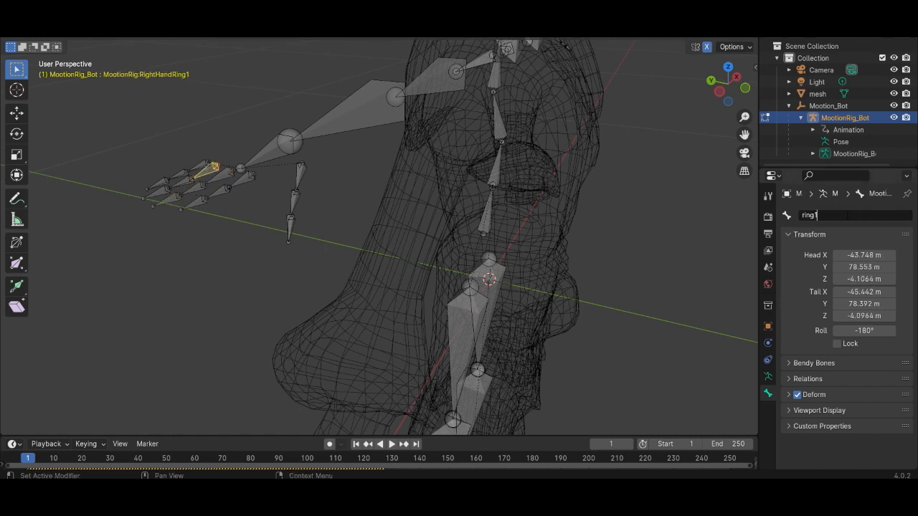
# Rename the right hand's first two little-finger bones pinky1.r and pinky2.r.
pyautogui.click(200, 168)
pyautogui.doubleClick(861, 215)
pyautogui.write('pinky1.r')
pyautogui.press('Return')
pyautogui.click(178, 176)
pyautogui.doubleClick(861, 215)
pyautogui.write('pinky2.r')
pyautogui.press('Return')
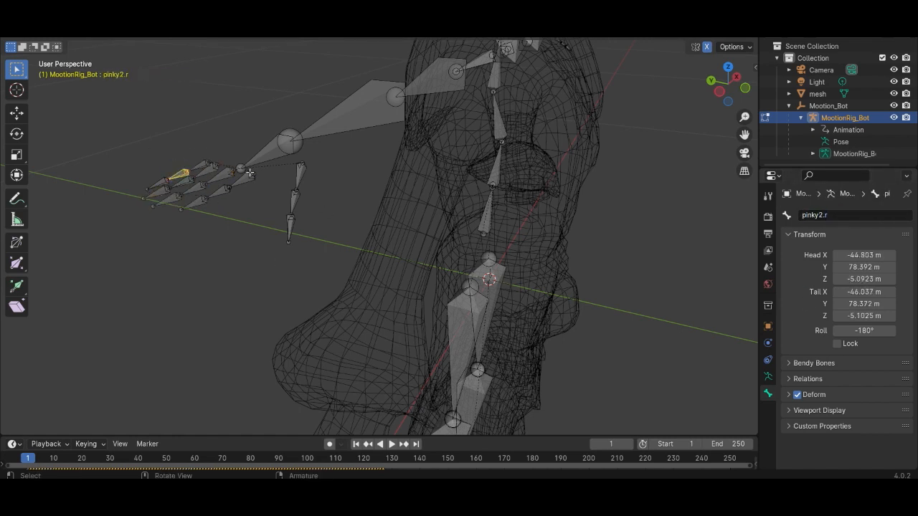
pyautogui.press('Return')
# Rename the left hand's second and third thumb bones thumb2.l and thumb3.l.
pyautogui.click(328, 176)
pyautogui.doubleClick(865, 215)
pyautogui.write('thumb2.l')
pyautogui.press('Return')
pyautogui.click(350, 213)
pyautogui.doubleClick(865, 215)
pyautogui.write('thumb3.l')
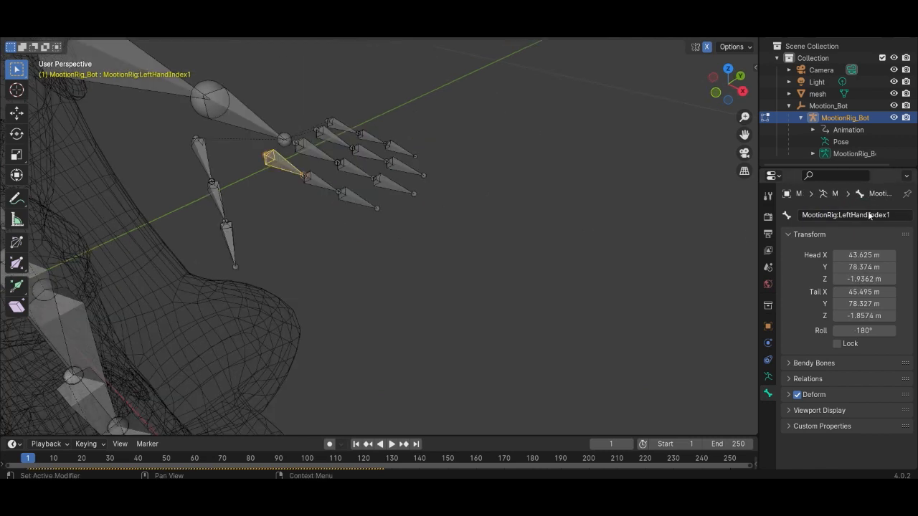
pyautogui.press('Return')
# Rename the left hand's middle-finger bones middle1.l, middle2.l and middle3.l, from the base to the tip.
pyautogui.click(316, 153)
pyautogui.doubleClick(839, 215)
pyautogui.write('middle1.l')
pyautogui.press('Return')
pyautogui.click(357, 170)
pyautogui.doubleClick(839, 215)
pyautogui.write('middle2.l')
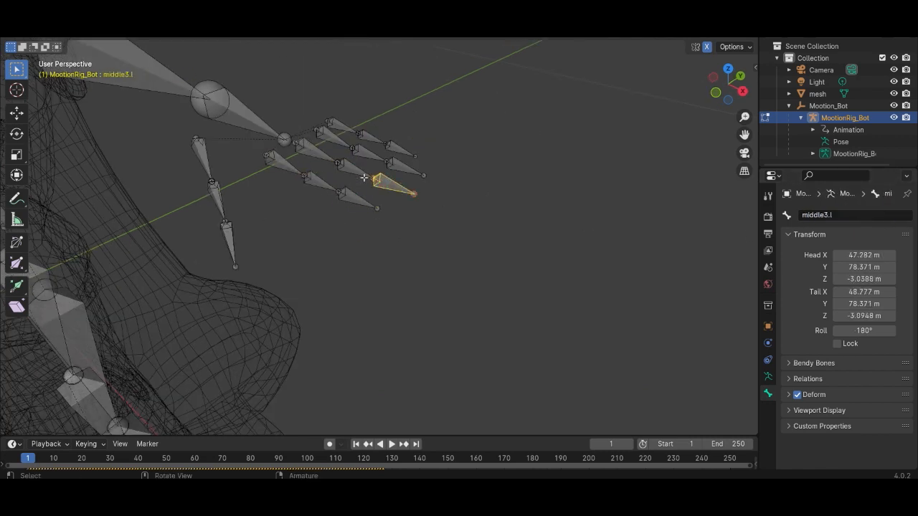
pyautogui.press('Return')
# Rename the left hand's first two little-finger bones pinky1.l and pinky2.l, and check the names of its other finger bones.
pyautogui.click(343, 127)
pyautogui.doubleClick(872, 215)
pyautogui.write('pinky1.l')
pyautogui.press('Return')
pyautogui.click(368, 136)
pyautogui.doubleClick(872, 215)
pyautogui.write('pinky2.l')
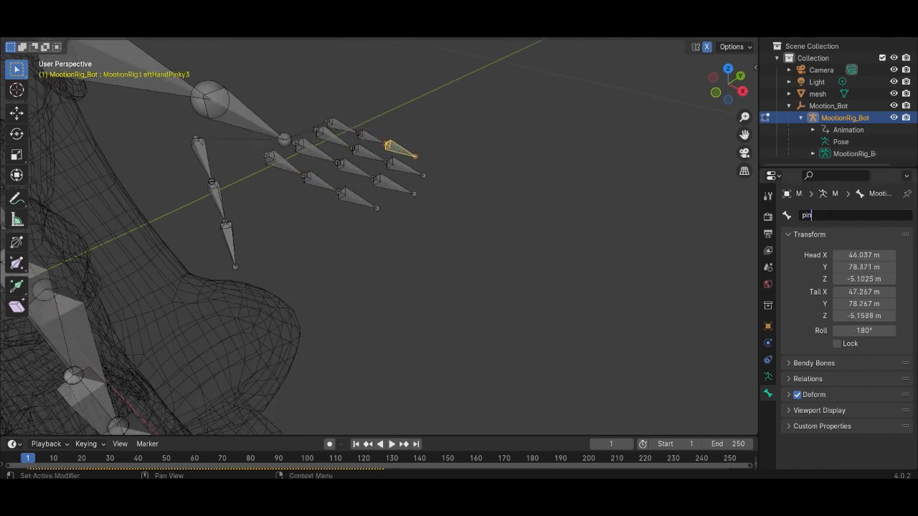
pyautogui.click(652, 236)
pyautogui.click(631, 235)
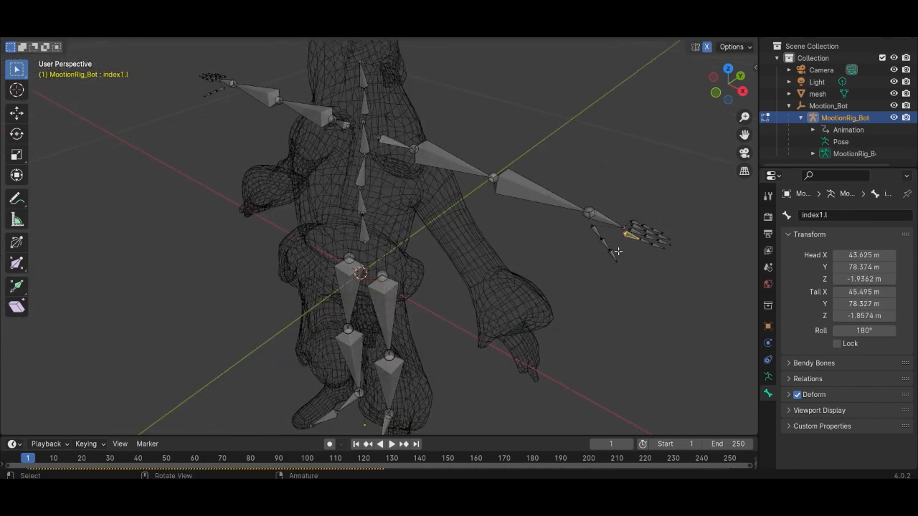
pyautogui.click(607, 221)
# Rename the left and right thigh bones upperleg.l and upperleg.r.
pyautogui.press('KP_1')
pyautogui.keyDown('shift'); pyautogui.moveTo(445, 286); pyautogui.dragTo(402, 175, button='middle'); pyautogui.keyUp('shift')
pyautogui.click(400, 165)
pyautogui.doubleClick(857, 215)
pyautogui.write('upperleg.l')
pyautogui.press('Return')
pyautogui.click(348, 165)
pyautogui.doubleClick(857, 215)
pyautogui.write('upperleg.r')
pyautogui.press('Return')
# Rename the left and right shin bones lowerleg.l and lowerleg.r.
pyautogui.click(405, 283)
pyautogui.doubleClick(857, 215)
pyautogui.write('lowerleg.l')
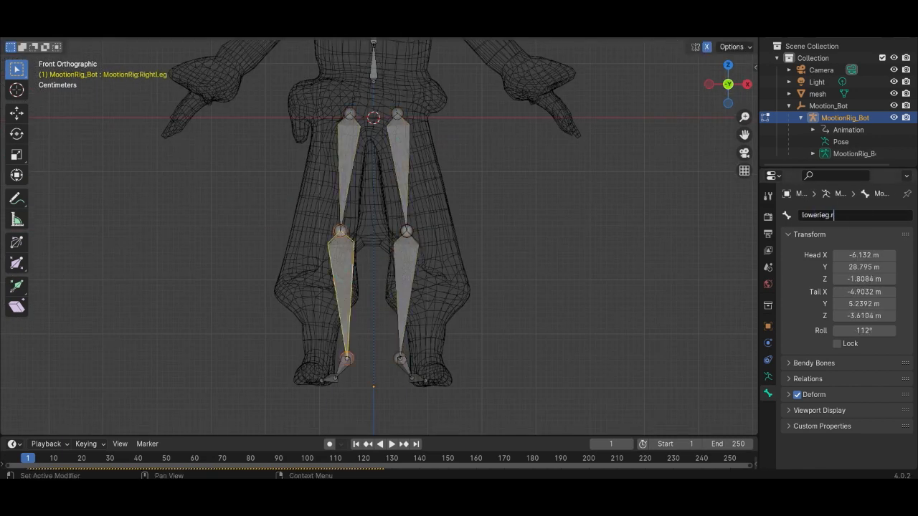
pyautogui.click(377, 410)
pyautogui.doubleClick(872, 215)
pyautogui.click(323, 294)
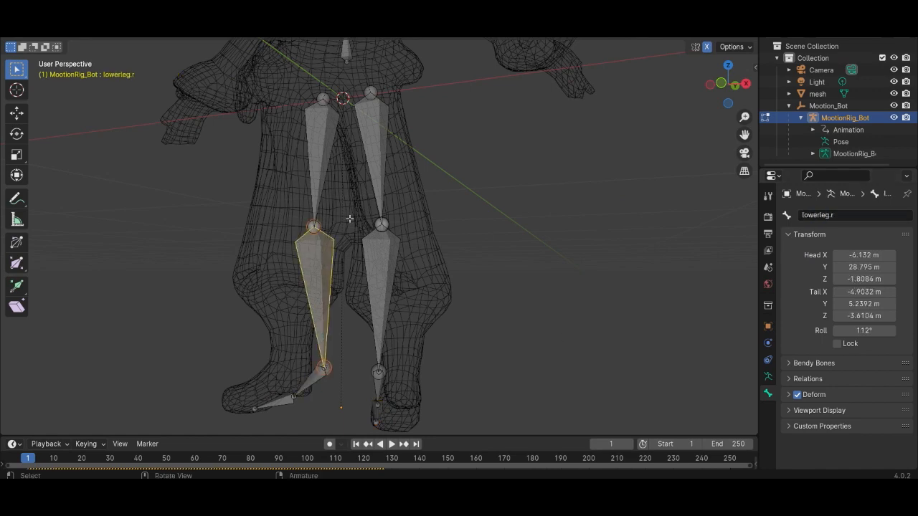
# Reposition the upper-body joints, including the neck, in side view to fit inside the pirate's body.
pyautogui.press('KP_1')
pyautogui.click(439, 144)
pyautogui.press('KP_3')
pyautogui.press('g')
pyautogui.click(381, 108)
pyautogui.click(407, 209)
pyautogui.moveTo(415, 187); pyautogui.dragTo(404, 203, button='middle')
pyautogui.press('KP_3')
pyautogui.press('g')
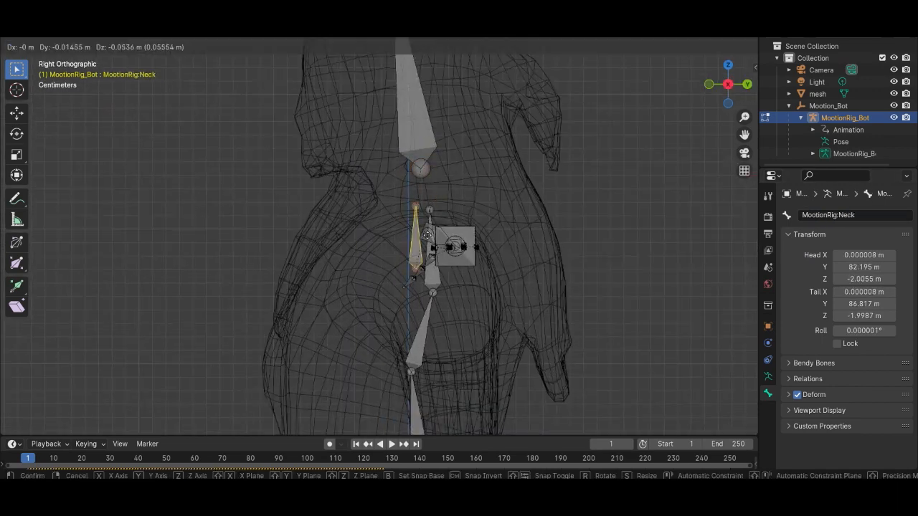
pyautogui.click(416, 235)
# Move the left knee and ankle joints outward in front view to the middle of the pirate's leg, mirrored on the right.
pyautogui.press('KP_1')
pyautogui.keyDown('shift'); pyautogui.moveTo(412, 380); pyautogui.dragTo(405, 197, button='middle'); pyautogui.keyUp('shift')
pyautogui.click(401, 230)
pyautogui.press('g')
pyautogui.click(414, 230)
pyautogui.click(391, 334)
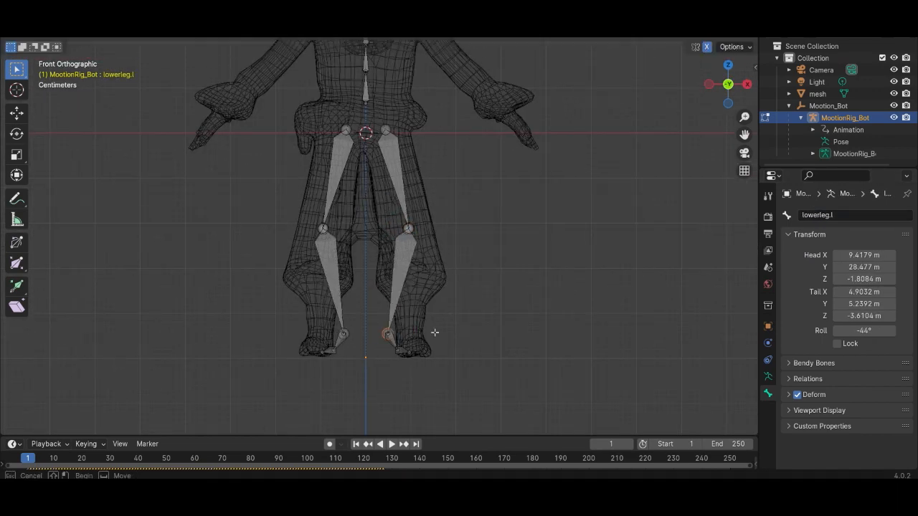
pyautogui.press('g')
pyautogui.click(434, 334)
# Adjust the leg and foot joints in side view so the bones run inside the pirate's leg and boot.
pyautogui.press('KP_3')
pyautogui.click(382, 242)
pyautogui.press('g')
pyautogui.click(371, 241)
pyautogui.click(430, 214)
pyautogui.press('g')
pyautogui.press('KP_1')
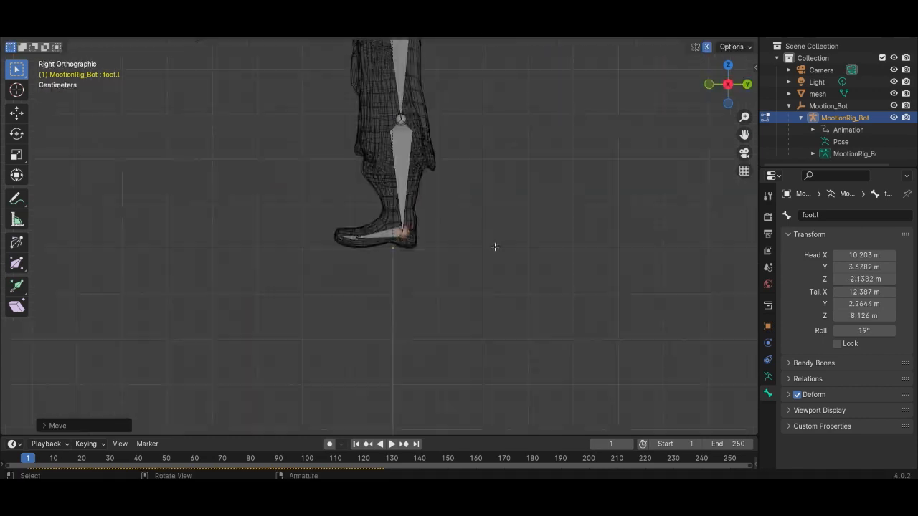
# Move the left arm and hand joints in side and front views to fit inside the pirate's arm and hand.
pyautogui.moveTo(496, 249); pyautogui.dragTo(533, 216, button='middle')
pyautogui.press('KP_3')
pyautogui.click(405, 214)
pyautogui.moveTo(448, 141); pyautogui.dragTo(401, 169)
pyautogui.press('g')
pyautogui.click(399, 177)
pyautogui.press('KP_1')
pyautogui.moveTo(624, 121); pyautogui.dragTo(423, 227)
pyautogui.press('g')
pyautogui.click(479, 215)
# Move and rotate the left thumb bones in front view to line up with the pirate's hand.
pyautogui.click(375, 113)
pyautogui.moveTo(445, 160); pyautogui.dragTo(511, 204, button='middle')
pyautogui.press('KP_1')
pyautogui.press('g')
pyautogui.click(533, 241)
pyautogui.press('r')
pyautogui.click(553, 313)
# Refine the position and rotation of the left thumb bones using the front, side and top views.
pyautogui.moveTo(499, 256); pyautogui.dragTo(512, 216, button='middle')
pyautogui.keyDown('shift'); pyautogui.click(512, 209); pyautogui.keyUp('shift')
pyautogui.press('g')
pyautogui.click(563, 236)
pyautogui.press('KP_3')
pyautogui.press('r')
pyautogui.click(474, 188)
pyautogui.press('KP_7')
pyautogui.press('g')
pyautogui.click(371, 174)
pyautogui.moveTo(372, 174); pyautogui.dragTo(497, 244, button='middle')
# Move the tail joint of the left hand bone in front view into the pirate's palm, near the finger bones.
pyautogui.moveTo(482, 352); pyautogui.dragTo(555, 294)
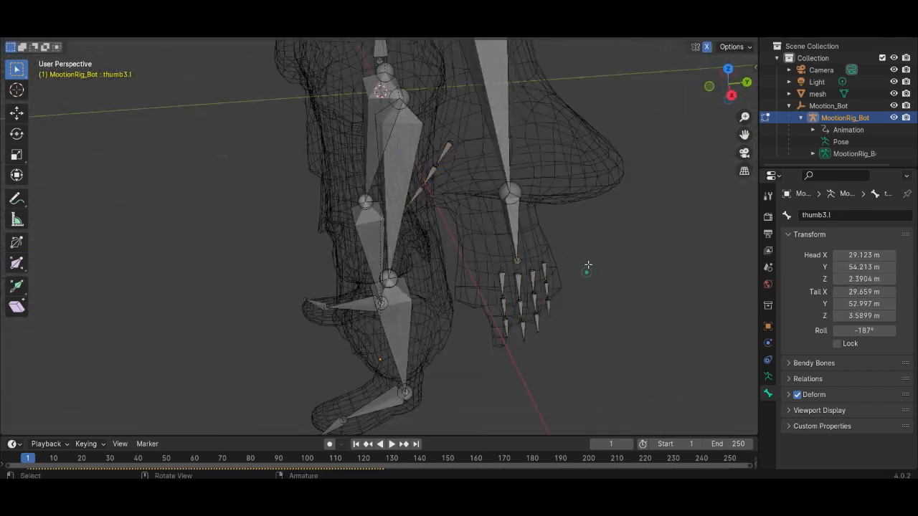
pyautogui.moveTo(555, 295); pyautogui.dragTo(539, 284, button='middle')
pyautogui.click(510, 275)
pyautogui.press('KP_1')
pyautogui.press('g')
pyautogui.click(470, 211)
pyautogui.scroll(-8, 470, 211)
pyautogui.moveTo(369, 241); pyautogui.dragTo(395, 247, button='middle')
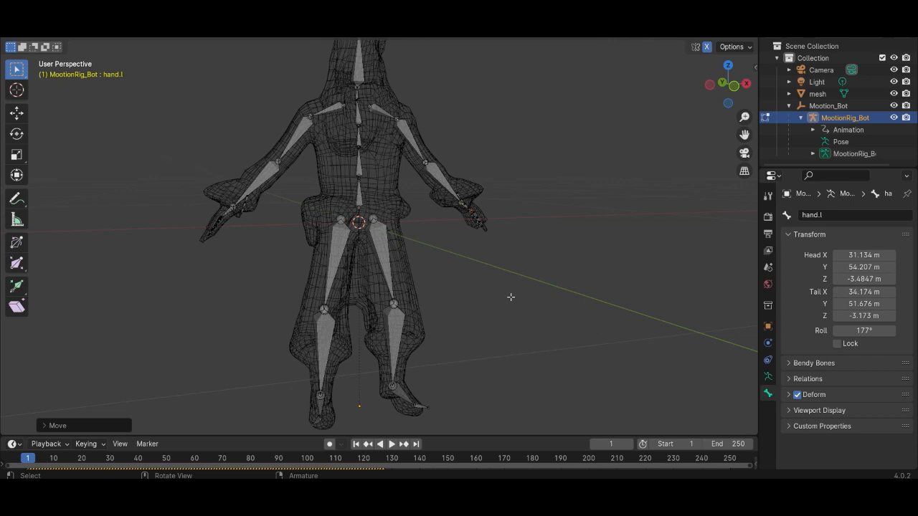
pyautogui.press('KP_1')
# Switch the armature from Edit Mode to Pose Mode and select all of its bones.
pyautogui.click(63, 37)
pyautogui.click(63, 45)
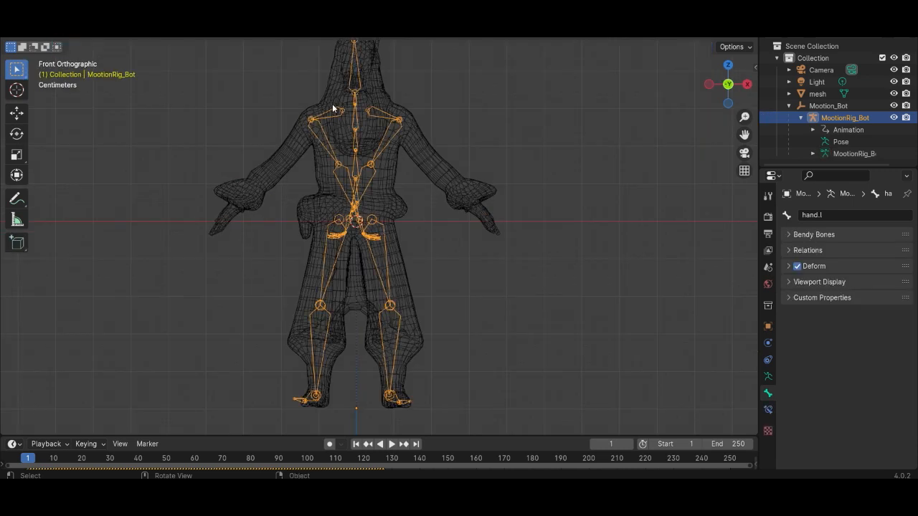
pyautogui.click(83, 40)
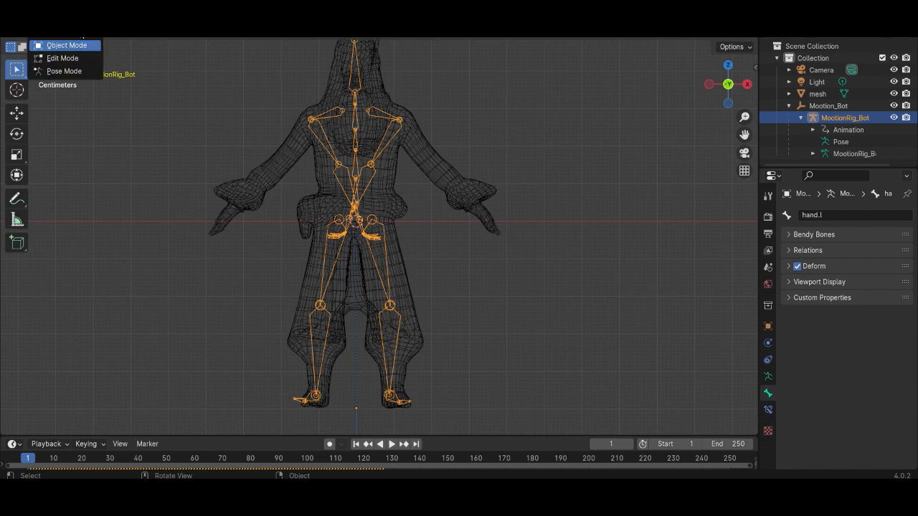
pyautogui.click(65, 71)
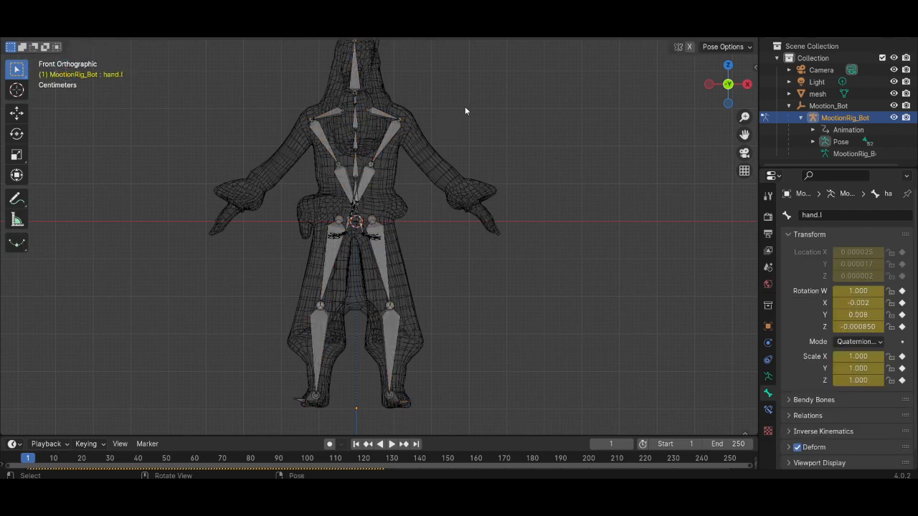
pyautogui.hotkey('ctrl', 'a')
pyautogui.moveTo(534, 92); pyautogui.dragTo(247, 398)
pyautogui.scroll(-3, 300, 226)
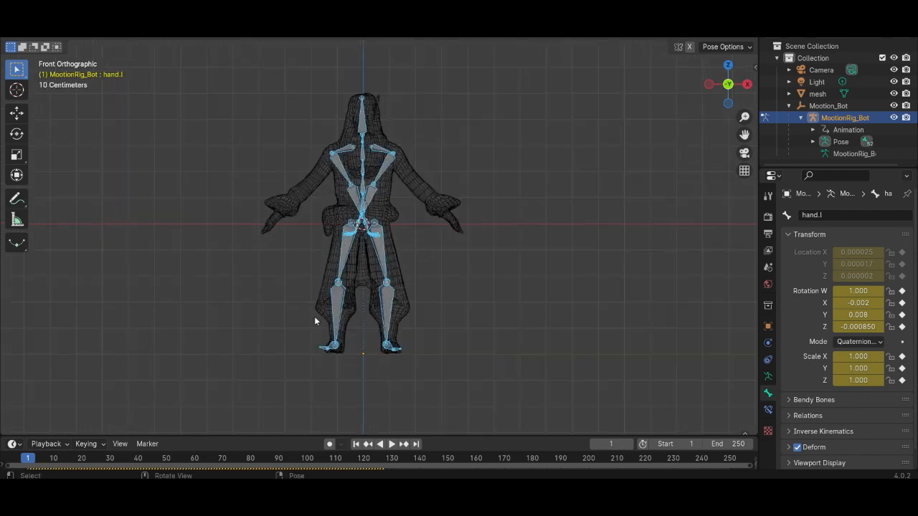
# Enlarge the timeline and move the keyframes at frame 1 to frame 2.
pyautogui.moveTo(290, 435); pyautogui.dragTo(291, 228)
pyautogui.scroll(1, 85, 290)
pyautogui.keyDown('ctrl'); pyautogui.scroll(18, 85, 288); pyautogui.keyUp('ctrl')
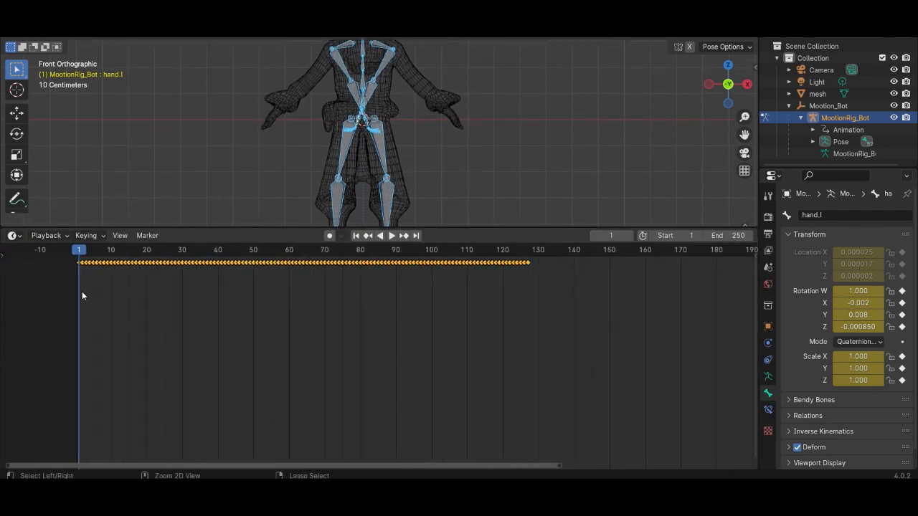
pyautogui.scroll(10, 308, 271)
pyautogui.scroll(4, 244, 274)
pyautogui.keyDown('ctrl'); pyautogui.scroll(10, 239, 273); pyautogui.keyUp('ctrl')
pyautogui.scroll(9, 470, 288)
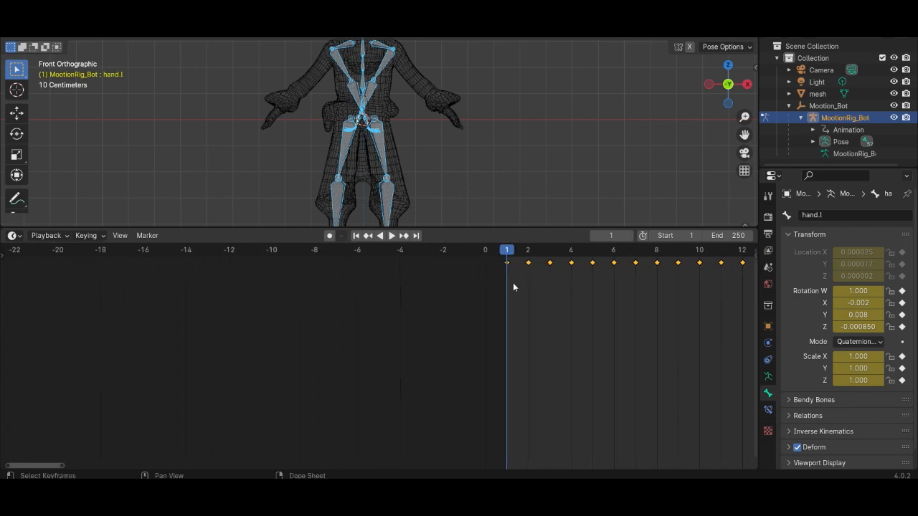
pyautogui.moveTo(563, 289); pyautogui.dragTo(293, 297, button='middle')
pyautogui.scroll(2, 294, 303)
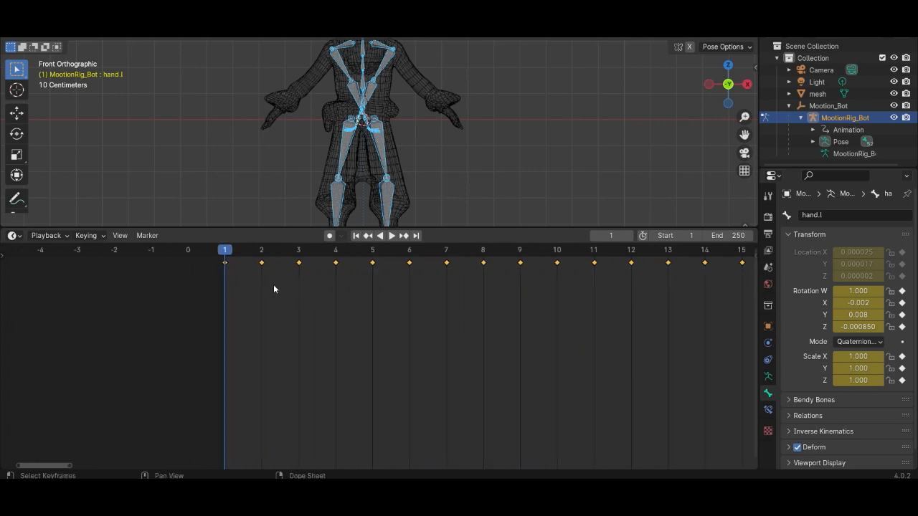
pyautogui.press('g')
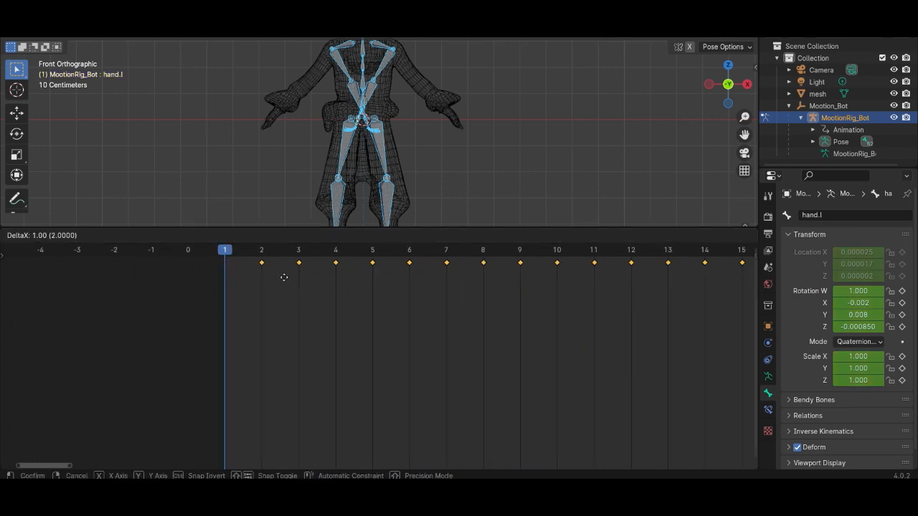
pyautogui.click(282, 274)
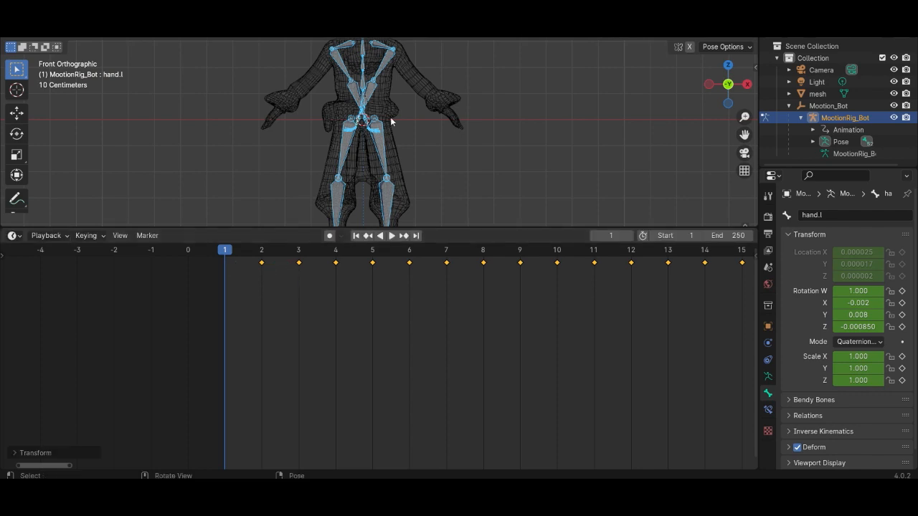
# Compare the armature's pose with its Edit Mode rest position against the mesh in front, side and top views.
pyautogui.scroll(-5, 391, 122)
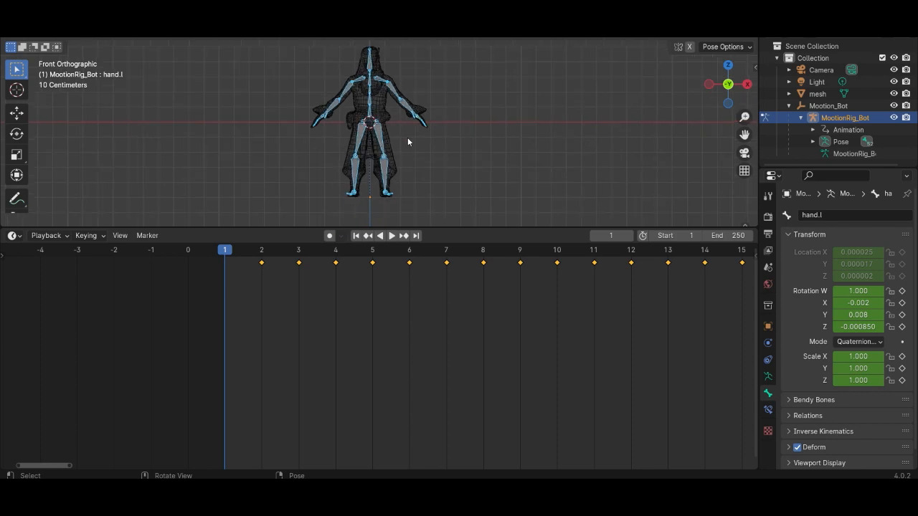
pyautogui.moveTo(414, 134); pyautogui.dragTo(343, 152, button='middle')
pyautogui.press('KP_3')
pyautogui.scroll(1, 371, 115)
pyautogui.scroll(5, 371, 101)
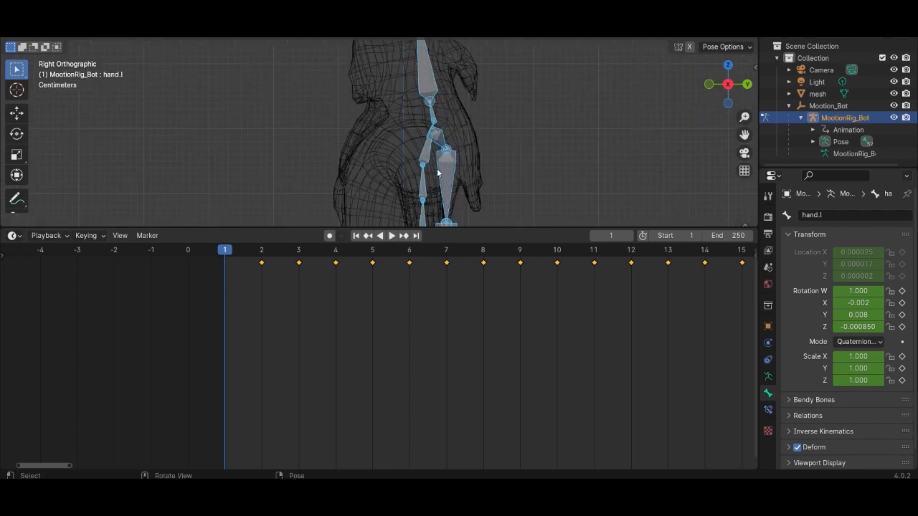
pyautogui.press('KP_7')
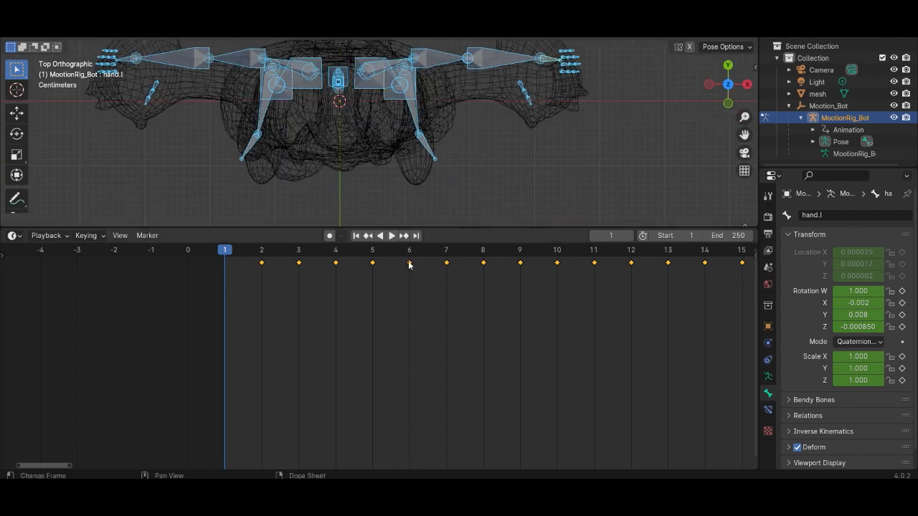
pyautogui.moveTo(444, 228); pyautogui.dragTo(445, 351)
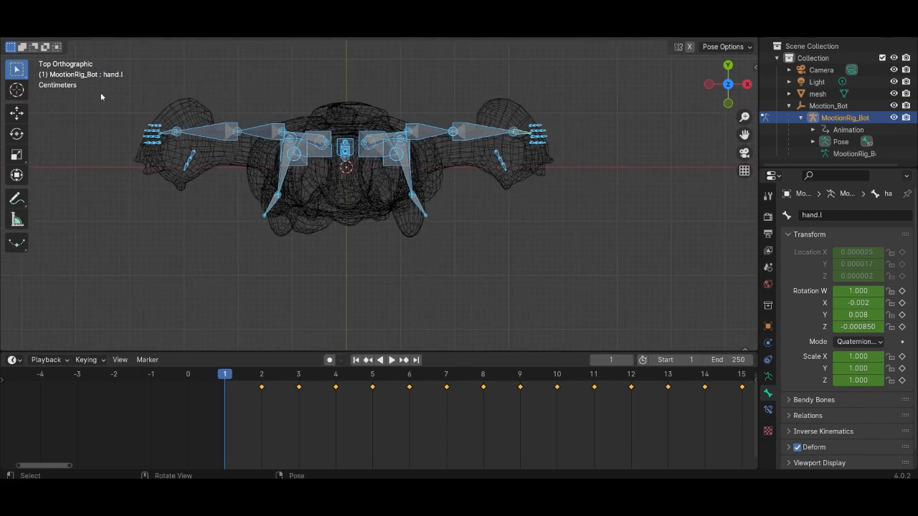
pyautogui.click(45, 41)
pyautogui.click(63, 58)
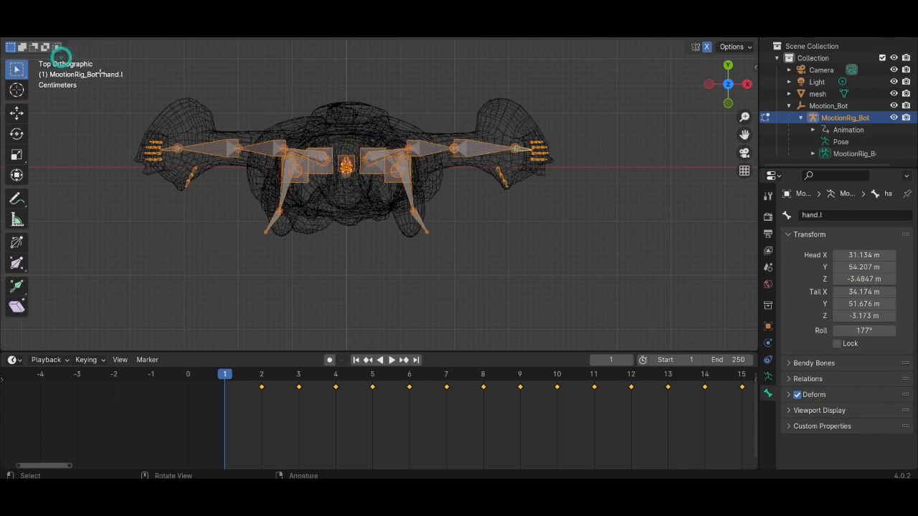
pyautogui.click(68, 40)
pyautogui.click(68, 69)
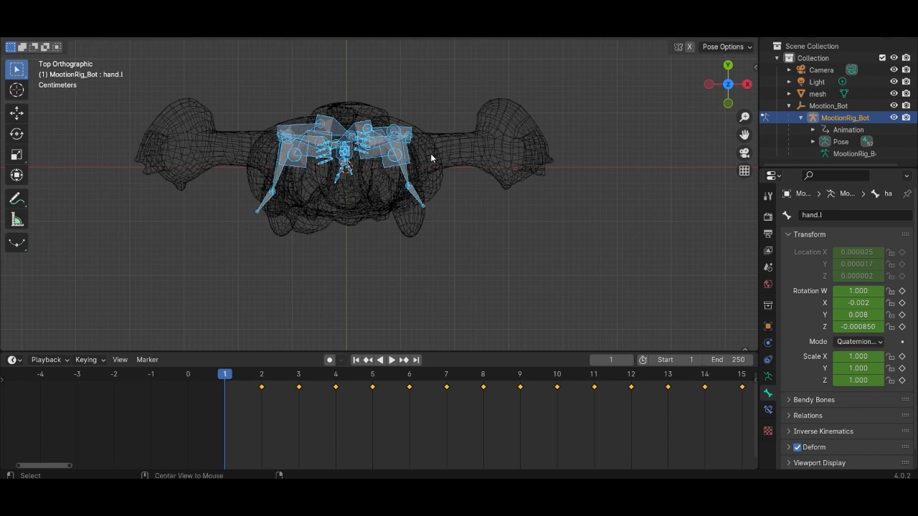
# Clear the rotation and location of all bones and insert a Location & Rotation keyframe at frame 1.
pyautogui.hotkey('alt', 'r')
pyautogui.hotkey('alt', 'g')
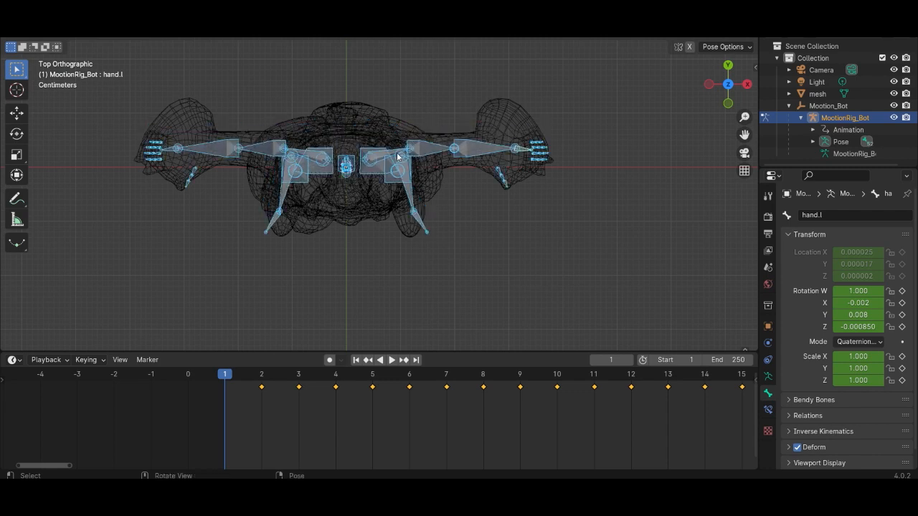
pyautogui.press('i')
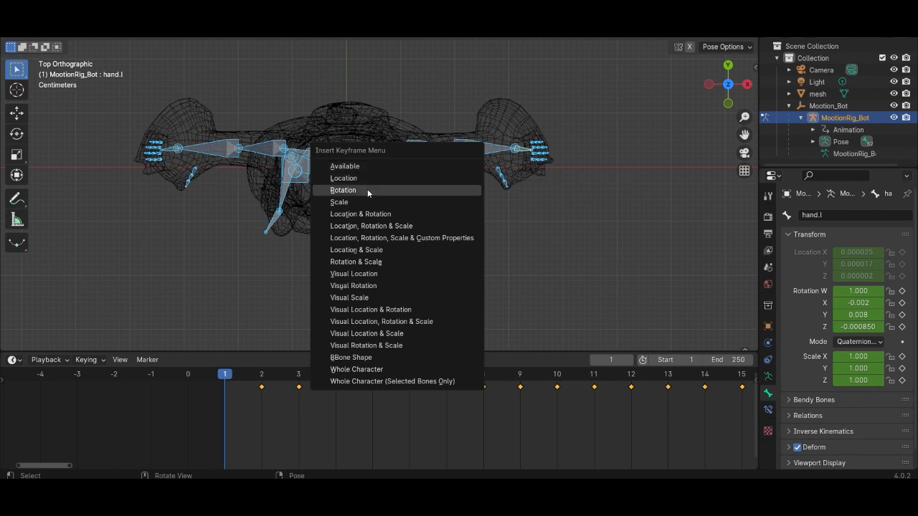
pyautogui.click(369, 216)
pyautogui.moveTo(327, 269); pyautogui.dragTo(323, 145, button='middle')
pyautogui.press('KP_1')
pyautogui.scroll(-3, 376, 227)
pyautogui.keyDown('shift'); pyautogui.moveTo(375, 227); pyautogui.dragTo(383, 156, button='middle'); pyautogui.keyUp('shift')
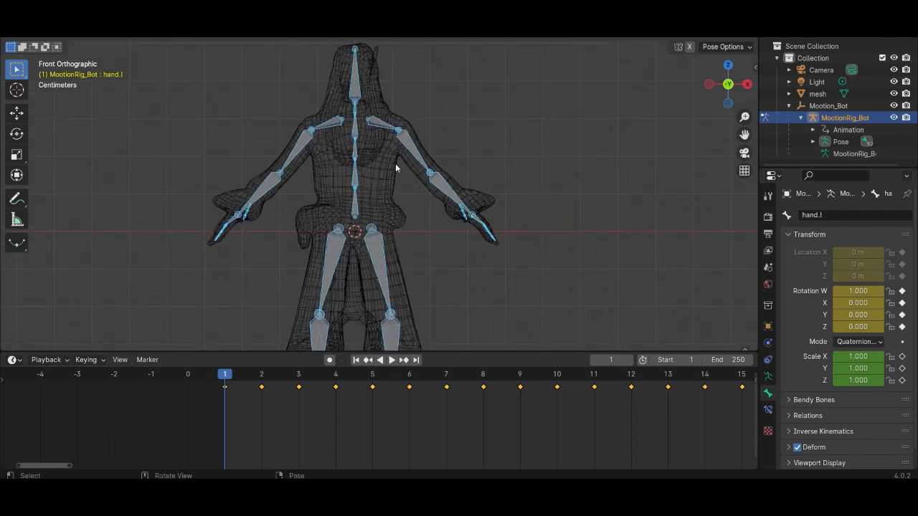
pyautogui.moveTo(450, 352); pyautogui.dragTo(450, 387)
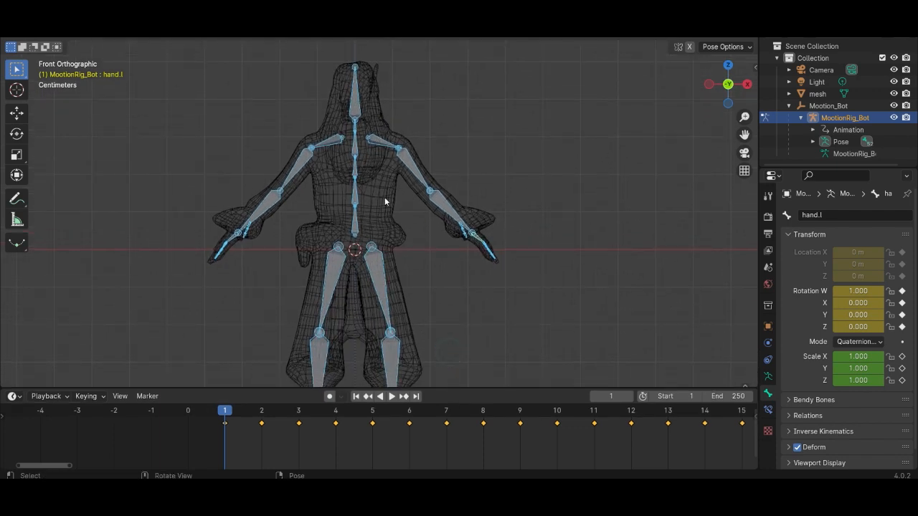
# Parent the pirate mesh to the armature in Object Mode using Armature Deform With Automatic Weights.
pyautogui.click(61, 35)
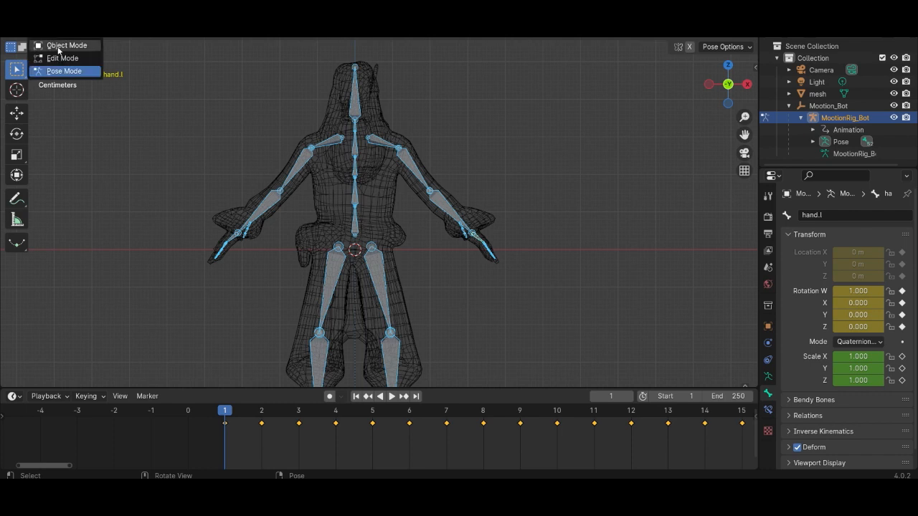
pyautogui.click(57, 47)
pyautogui.click(384, 191)
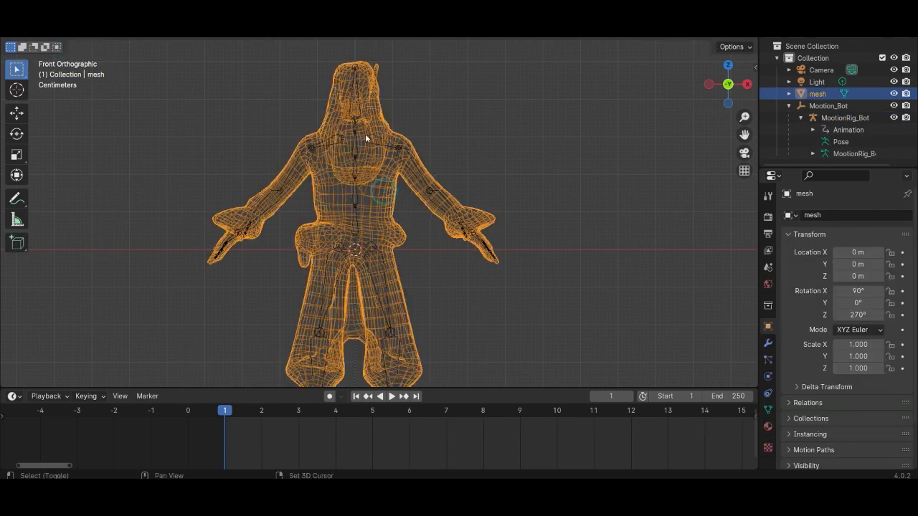
pyautogui.keyDown('shift'); pyautogui.click(355, 132); pyautogui.keyUp('shift')
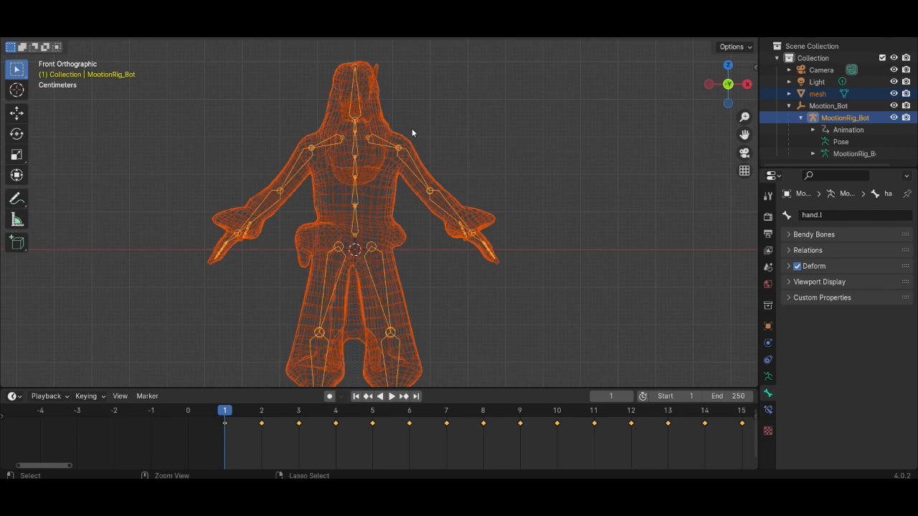
pyautogui.hotkey('ctrl', 'p')
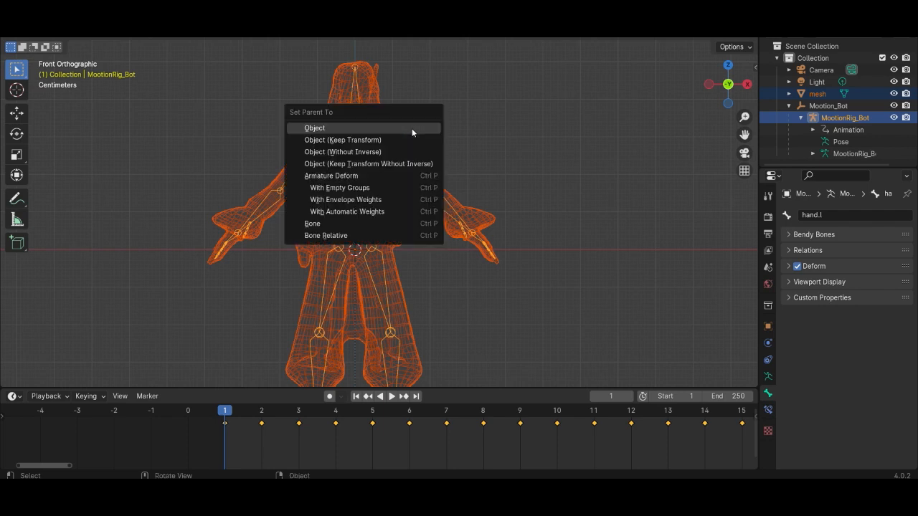
pyautogui.click(372, 212)
# Select the armature on its own and switch it to Pose Mode.
pyautogui.click(411, 166)
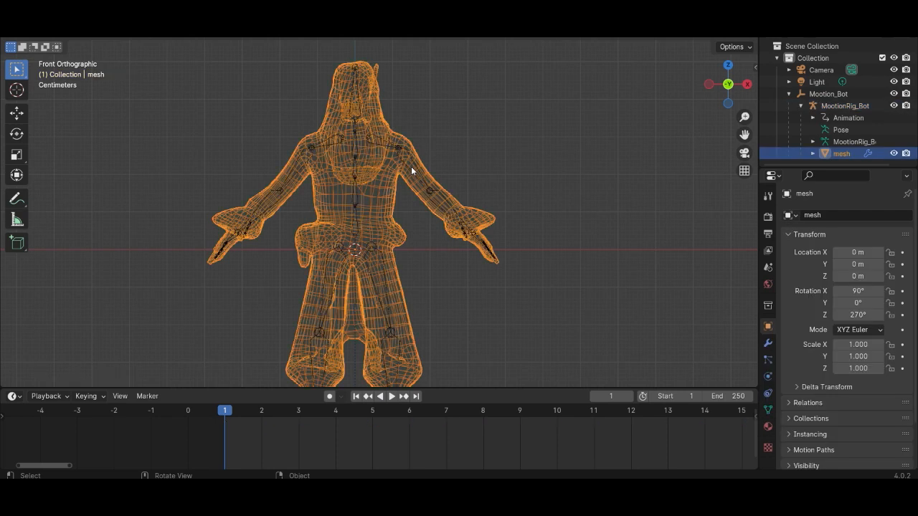
pyautogui.click(411, 167)
pyautogui.click(79, 40)
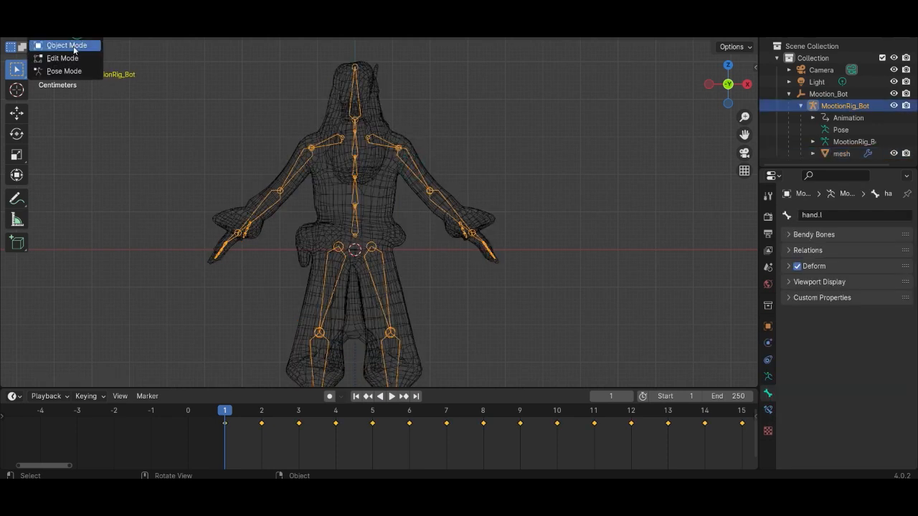
pyautogui.click(74, 72)
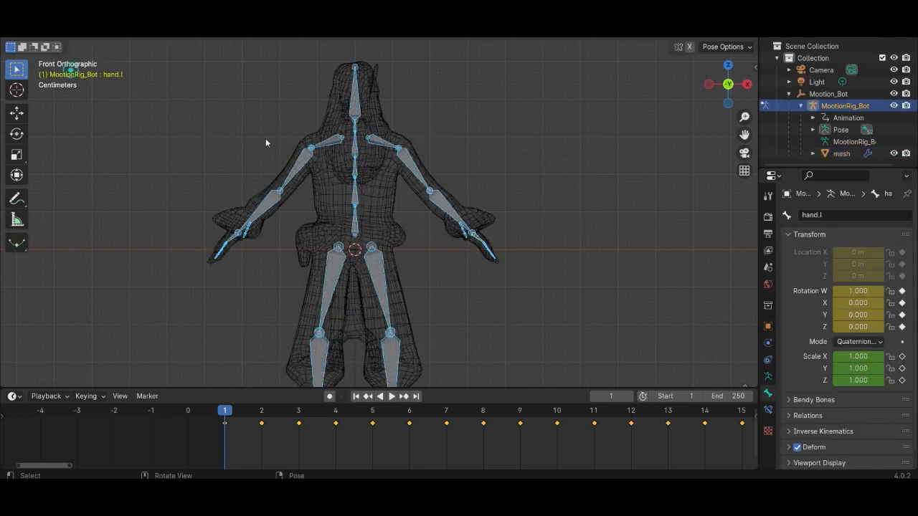
# Test how the mesh deforms by rotating the left upper arm and lower arm bones in turn.
pyautogui.click(411, 172)
pyautogui.press('r')
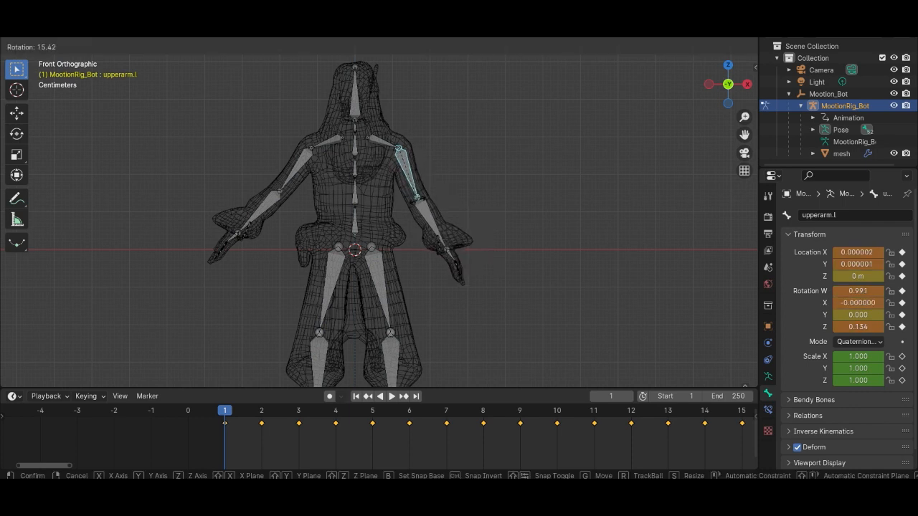
pyautogui.press('Escape')
pyautogui.click(450, 210)
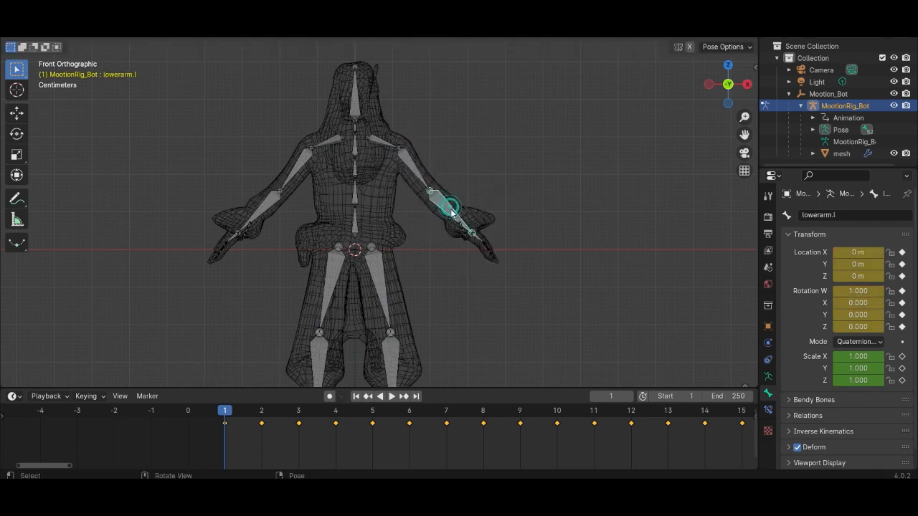
pyautogui.press('r')
pyautogui.press('Escape')
# Select all bones and play the animation, examining the moving pirate from several angles.
pyautogui.press('a')
pyautogui.scroll(-5, 466, 289)
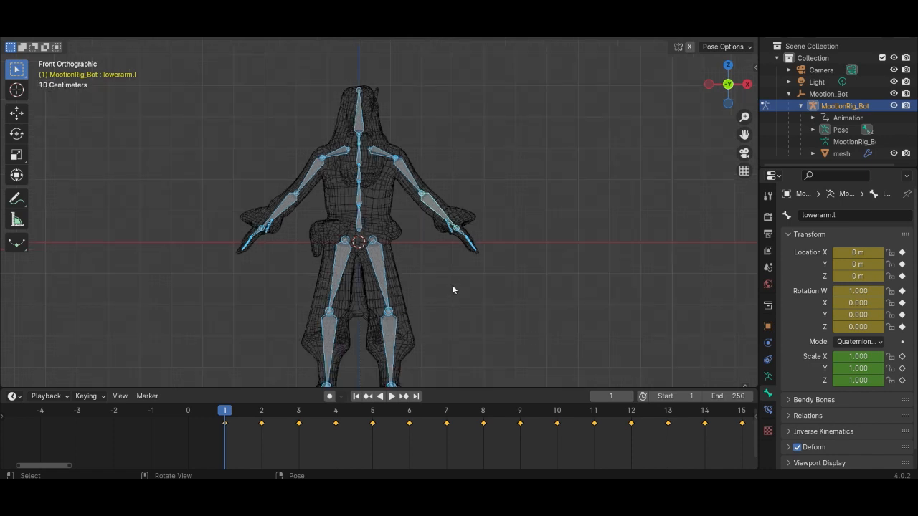
pyautogui.moveTo(452, 287); pyautogui.dragTo(395, 421, button='middle')
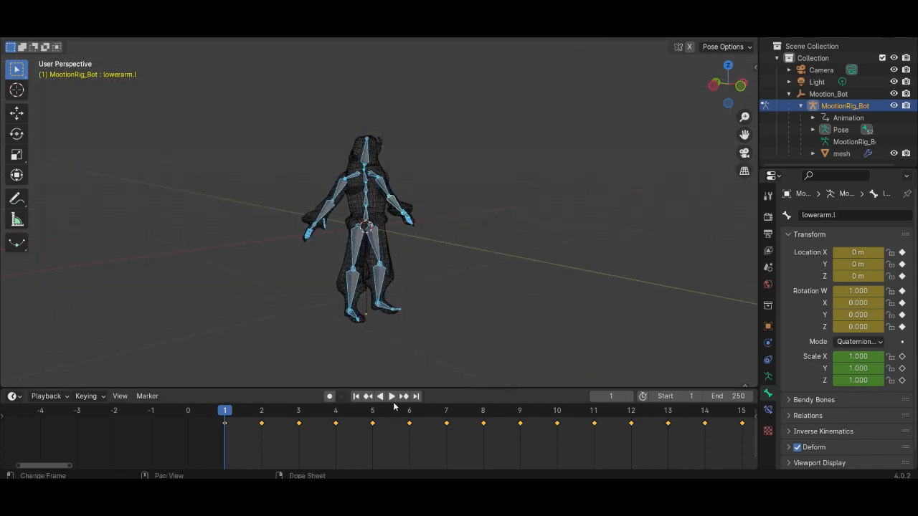
pyautogui.click(390, 396)
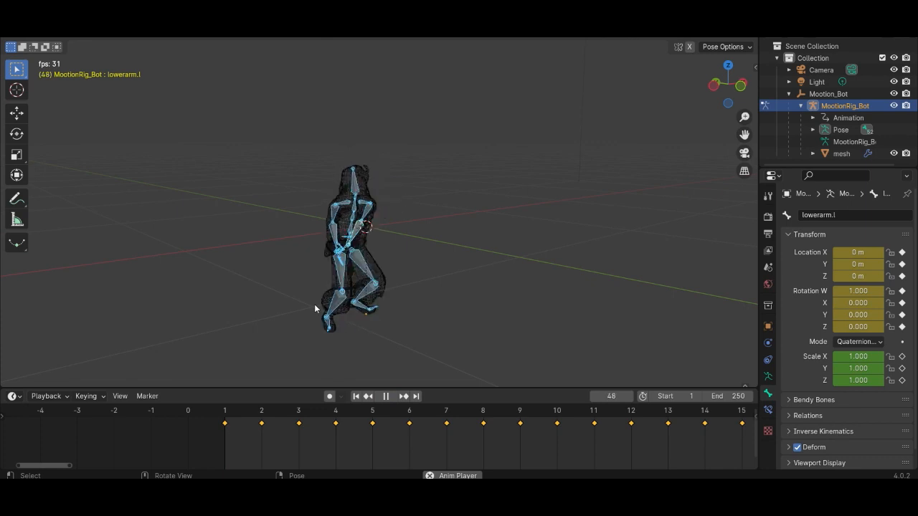
pyautogui.moveTo(314, 304); pyautogui.dragTo(339, 269, button='middle')
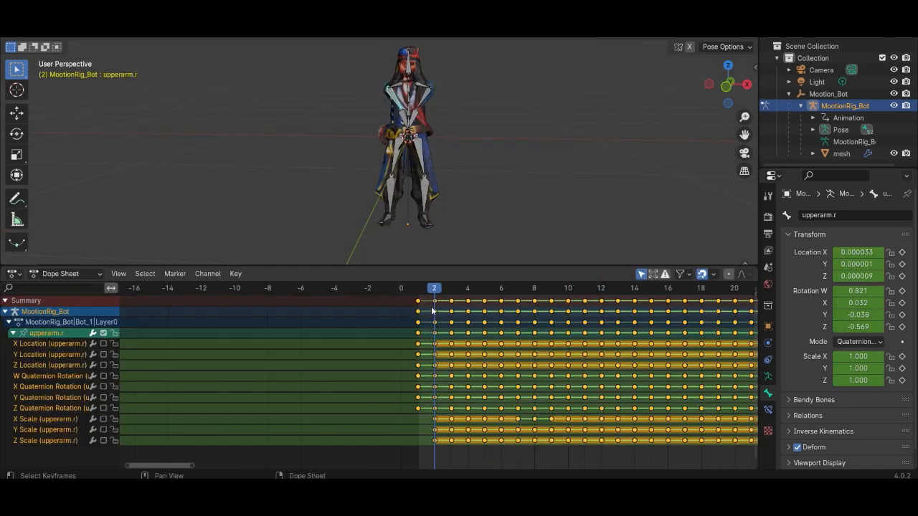
# Re-enable the right upper arm's animation channels and compare its pose at frames 1 and 2.
pyautogui.press('Left')
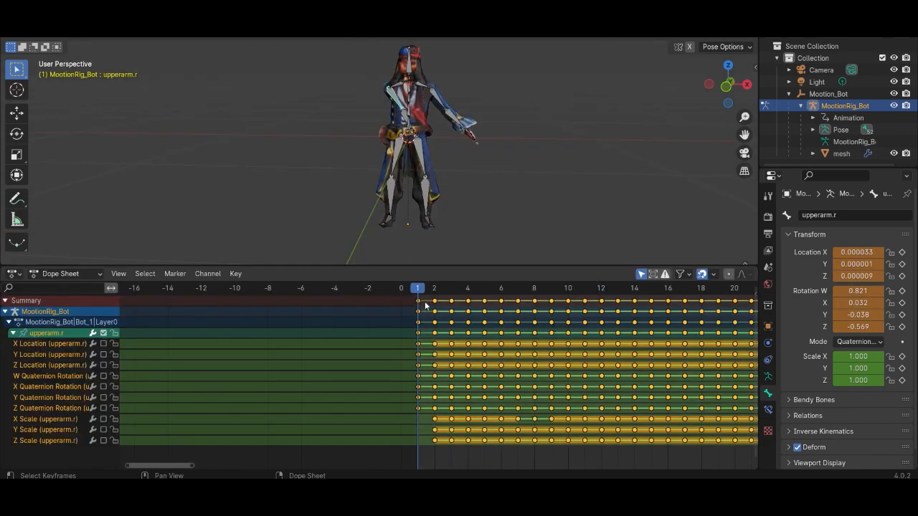
pyautogui.click(431, 293)
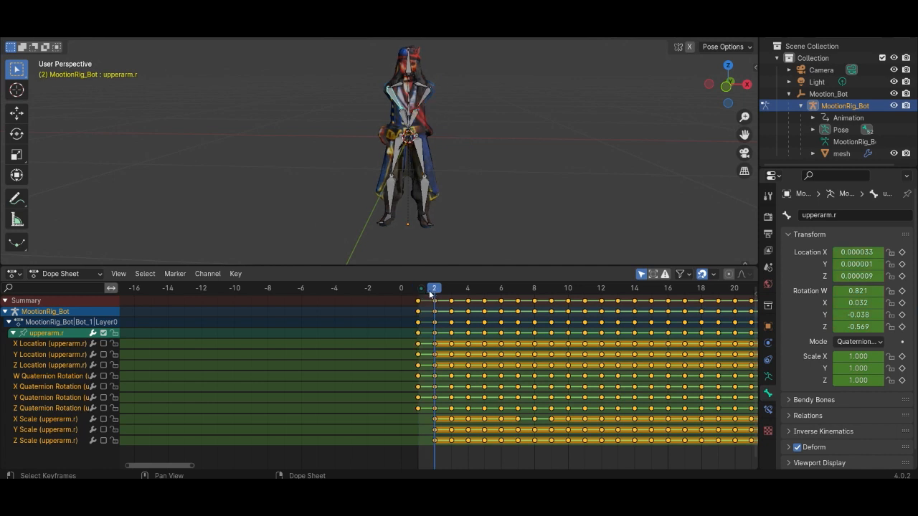
pyautogui.click(426, 292)
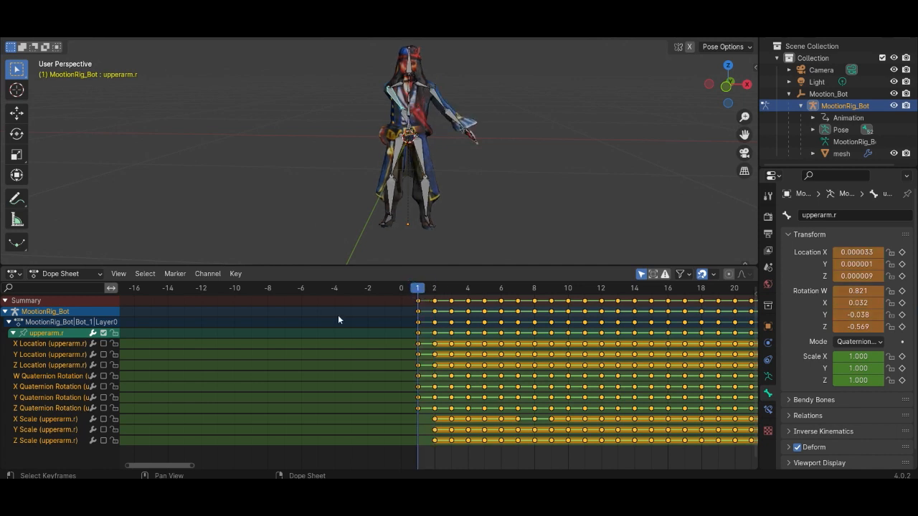
pyautogui.click(103, 334)
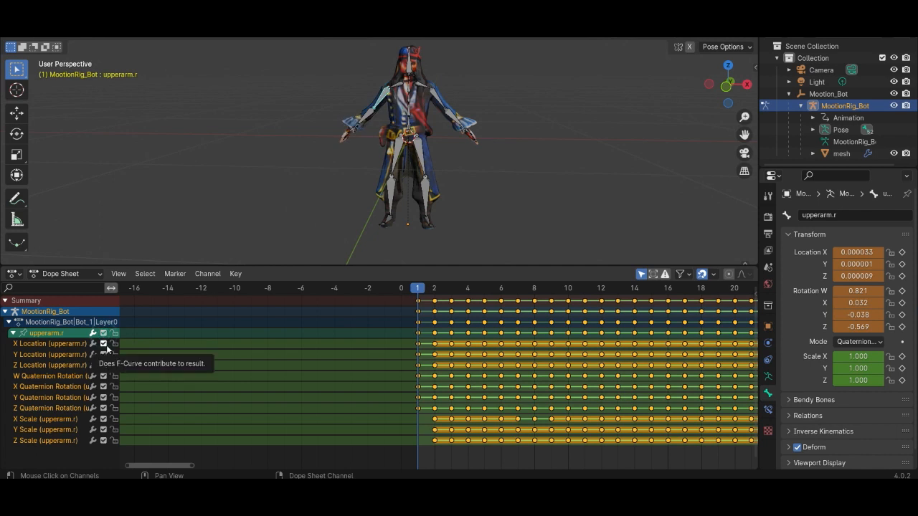
pyautogui.moveTo(418, 288)
pyautogui.mouseDown()
pyautogui.moveTo(432, 292)
pyautogui.moveTo(416, 289)
pyautogui.mouseUp()
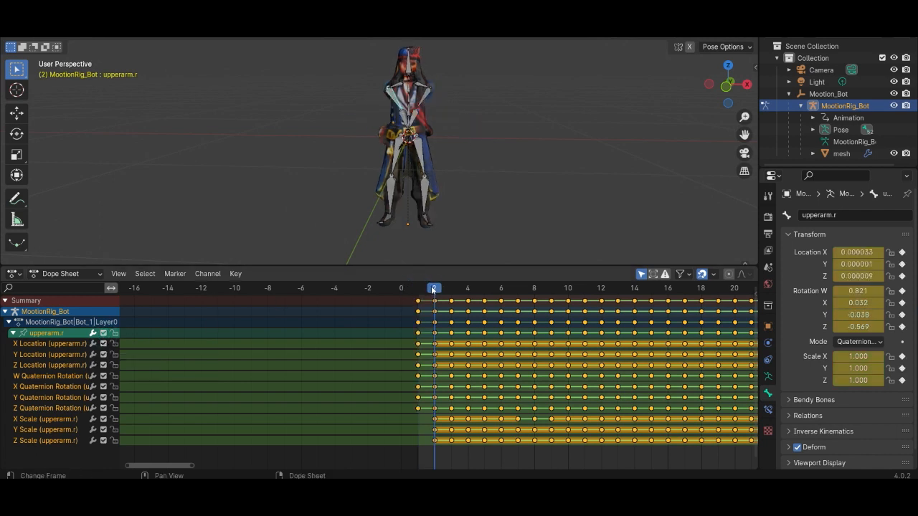
pyautogui.moveTo(432, 289); pyautogui.dragTo(422, 289)
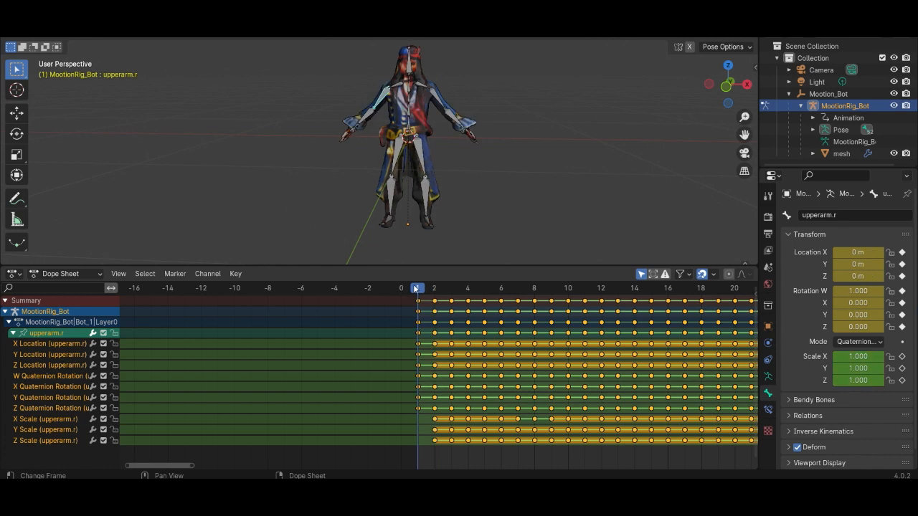
pyautogui.moveTo(414, 285); pyautogui.dragTo(433, 287)
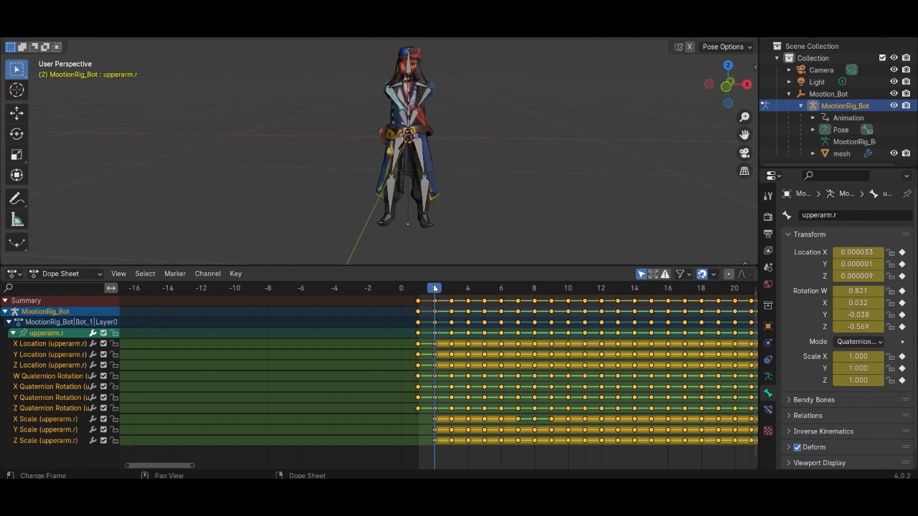
pyautogui.moveTo(433, 284); pyautogui.dragTo(422, 288)
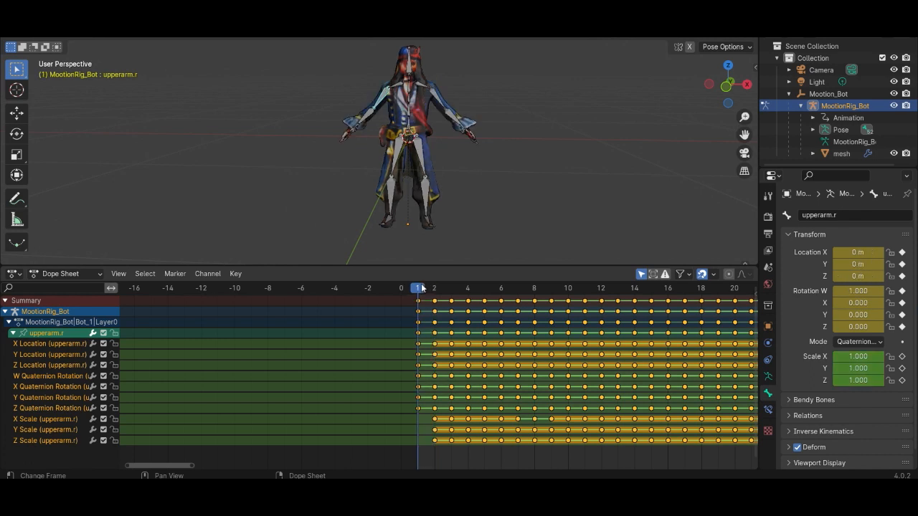
# At frame 2, rotate the right upper arm outward by about 59° and insert a Location & Rotation keyframe.
pyautogui.click(434, 288)
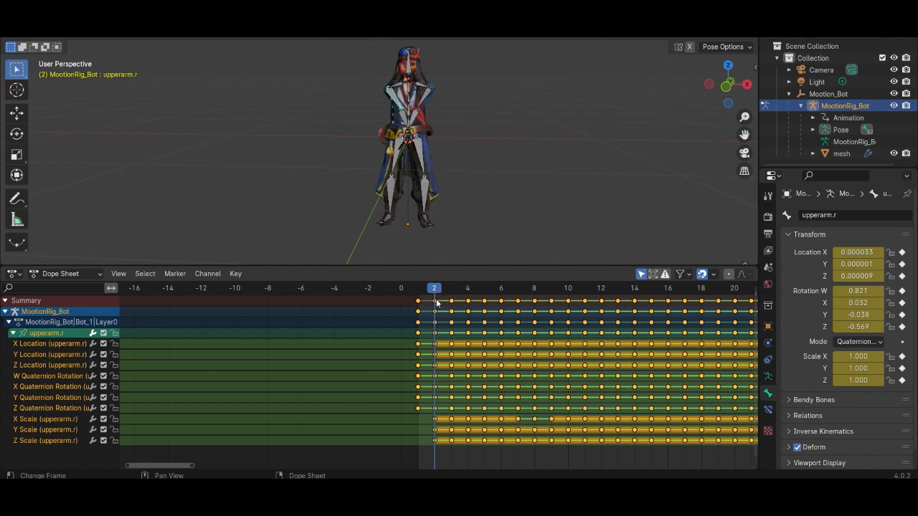
pyautogui.press('r')
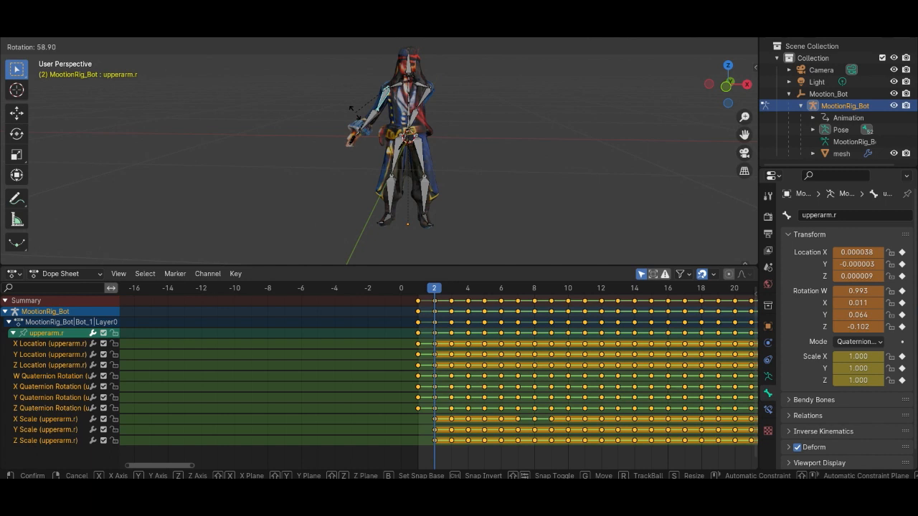
pyautogui.click(356, 116)
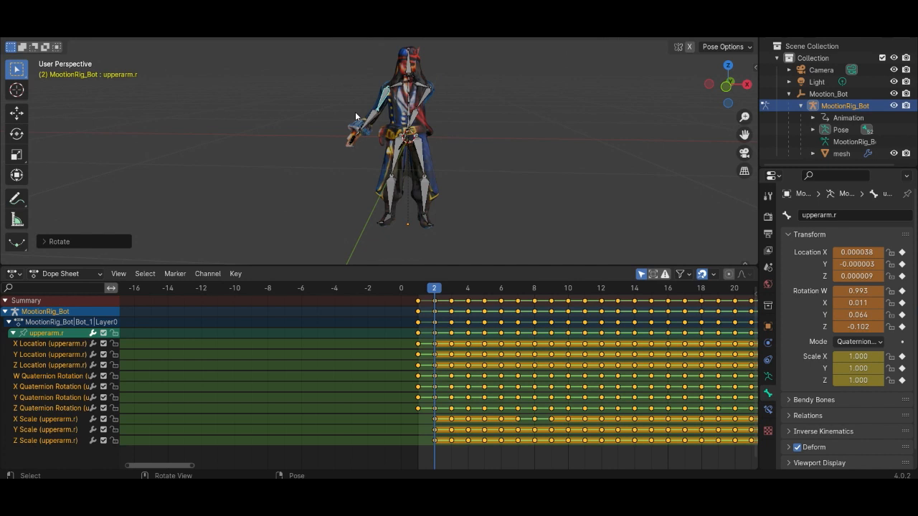
pyautogui.press('i')
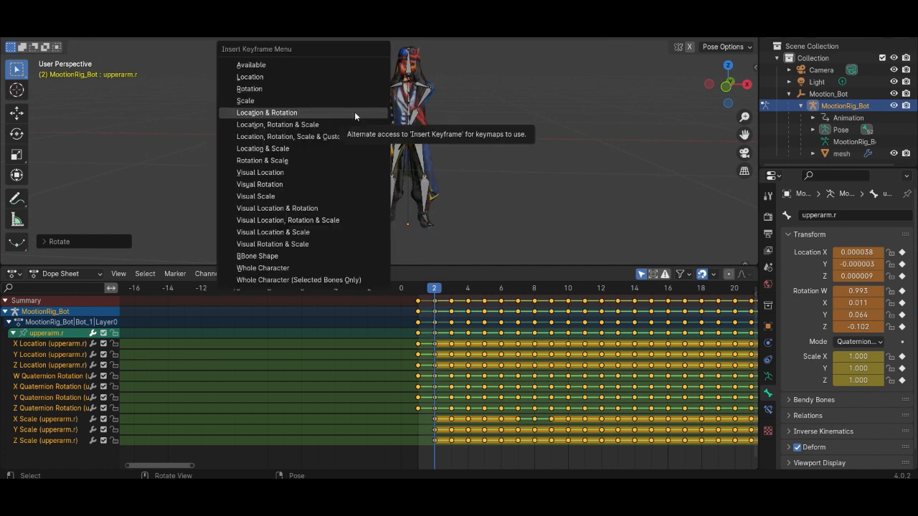
pyautogui.click(354, 112)
pyautogui.moveTo(435, 287)
pyautogui.mouseDown()
pyautogui.moveTo(414, 289)
pyautogui.moveTo(485, 292)
pyautogui.moveTo(423, 292)
pyautogui.mouseUp()
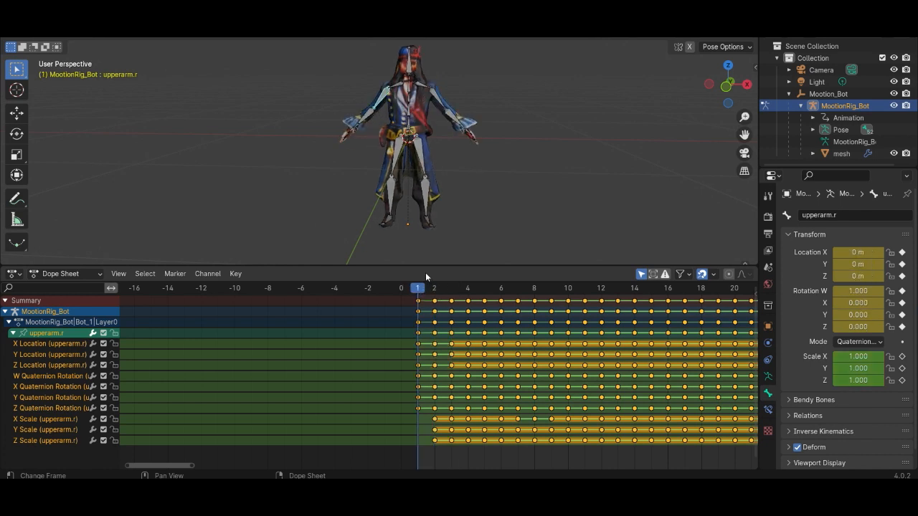
# At frame 2, rotate the left upper arm outward by about -62° and insert a Location & Rotation keyframe.
pyautogui.click(439, 101)
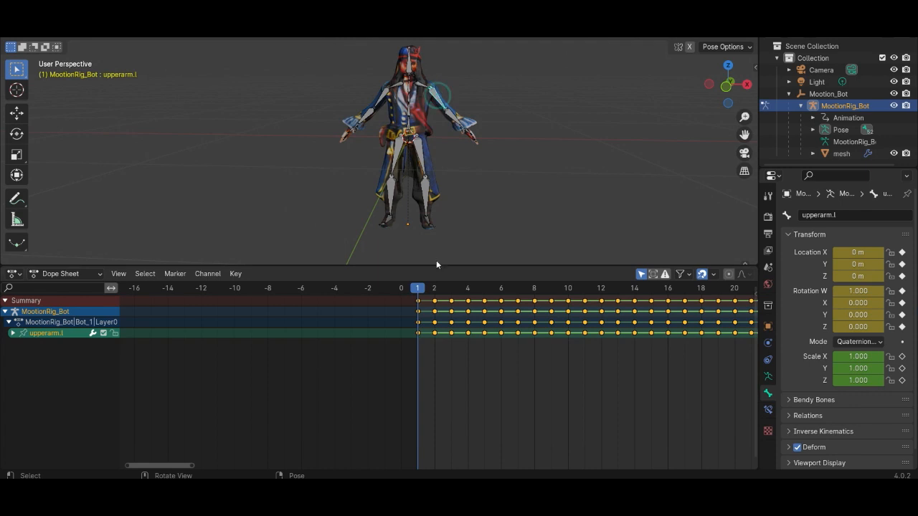
pyautogui.moveTo(420, 287); pyautogui.dragTo(431, 292)
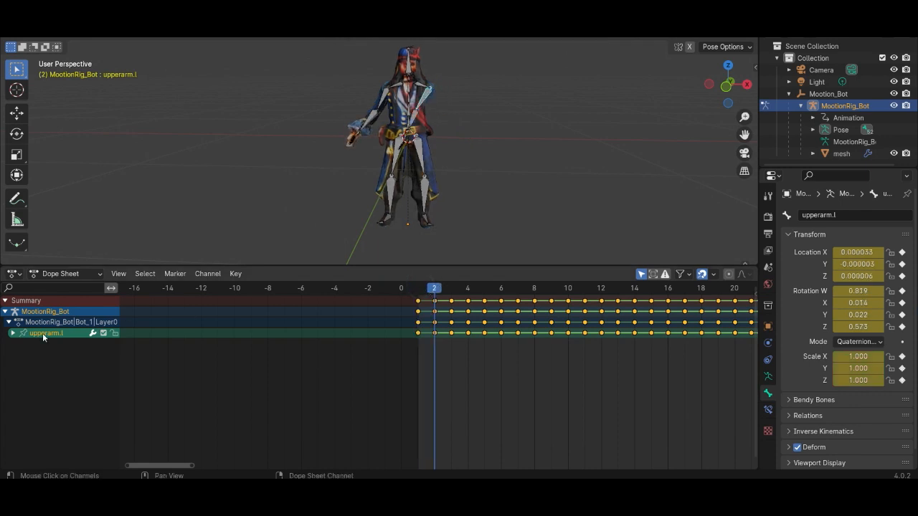
pyautogui.click(13, 334)
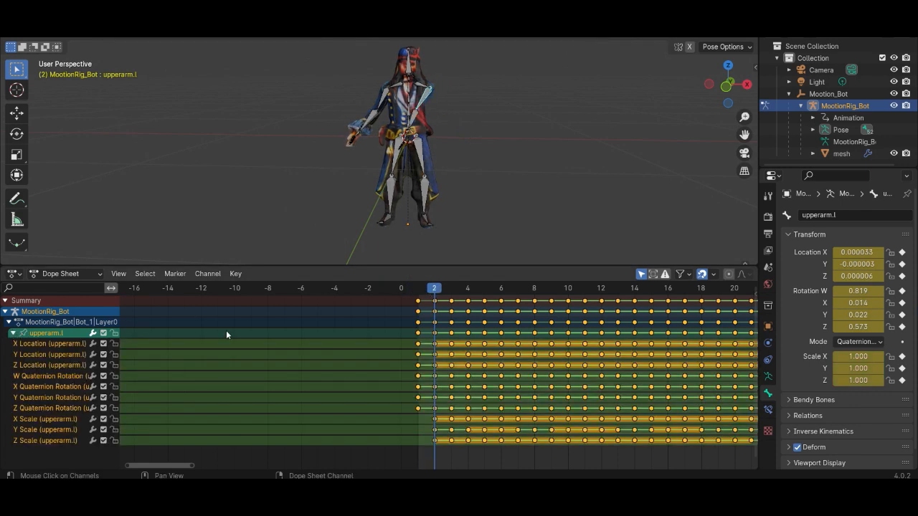
pyautogui.press('r')
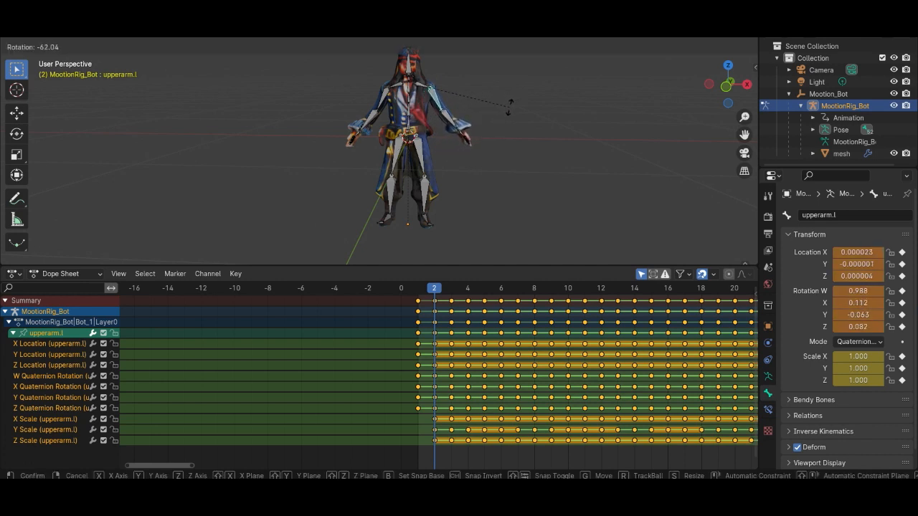
pyautogui.click(508, 107)
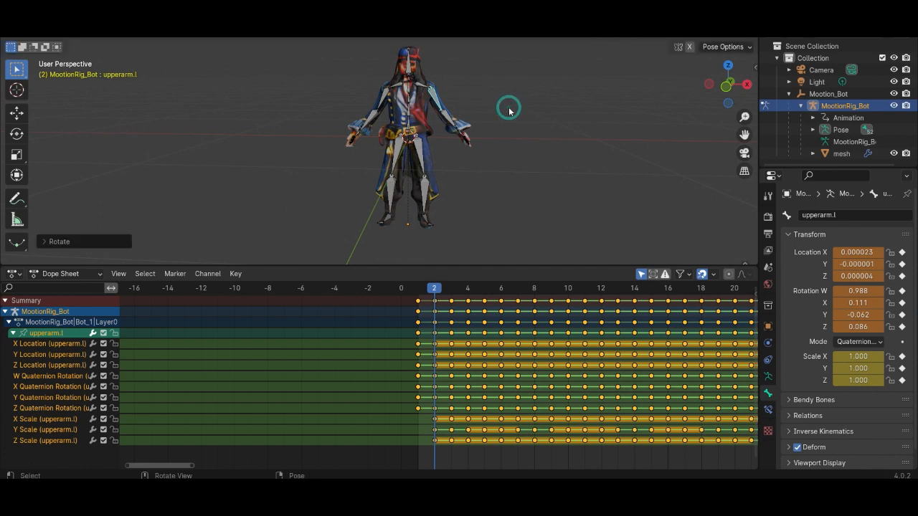
pyautogui.press('i')
pyautogui.click(509, 107)
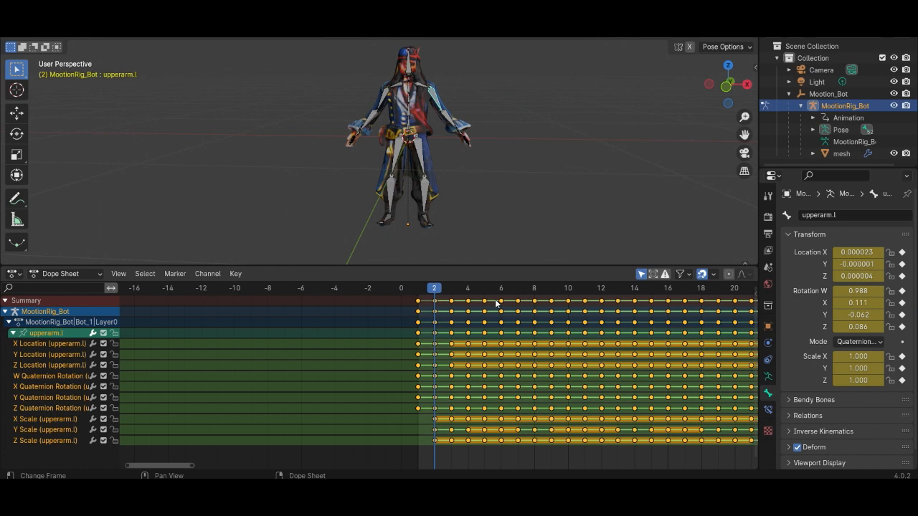
# Delete all left upper arm keyframes from frame 2 onward and scrub to frame 45 and back to check the pose.
pyautogui.moveTo(437, 287); pyautogui.dragTo(450, 290)
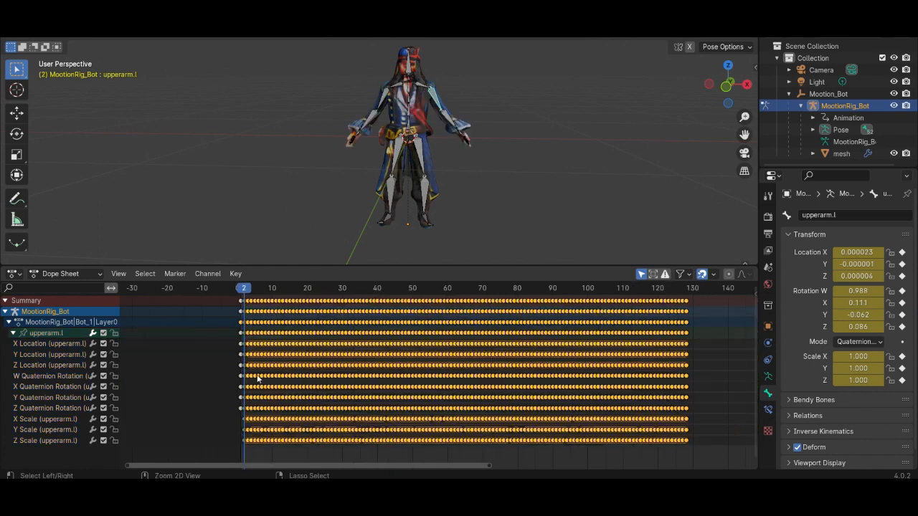
pyautogui.keyDown('ctrl'); pyautogui.scroll(7, 267, 375); pyautogui.keyUp('ctrl')
pyautogui.scroll(10, 402, 366)
pyautogui.press('x')
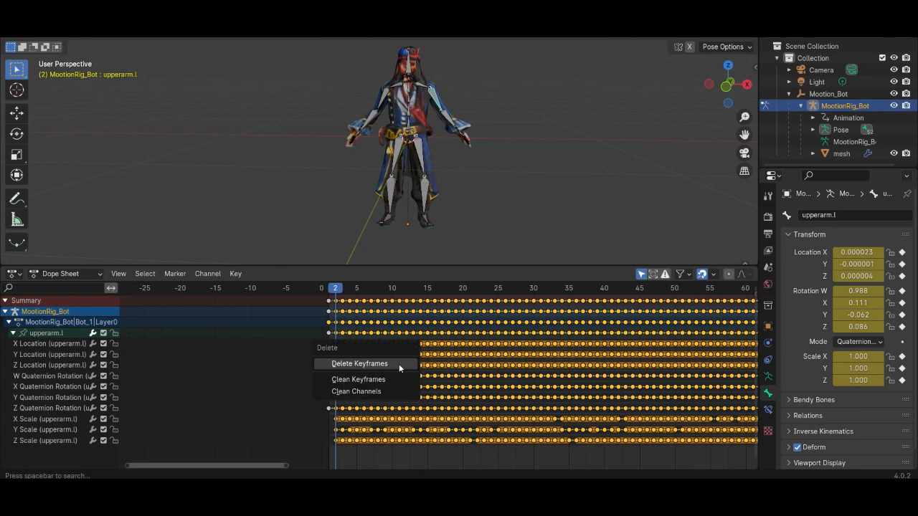
pyautogui.click(399, 364)
pyautogui.moveTo(337, 287); pyautogui.dragTo(640, 333)
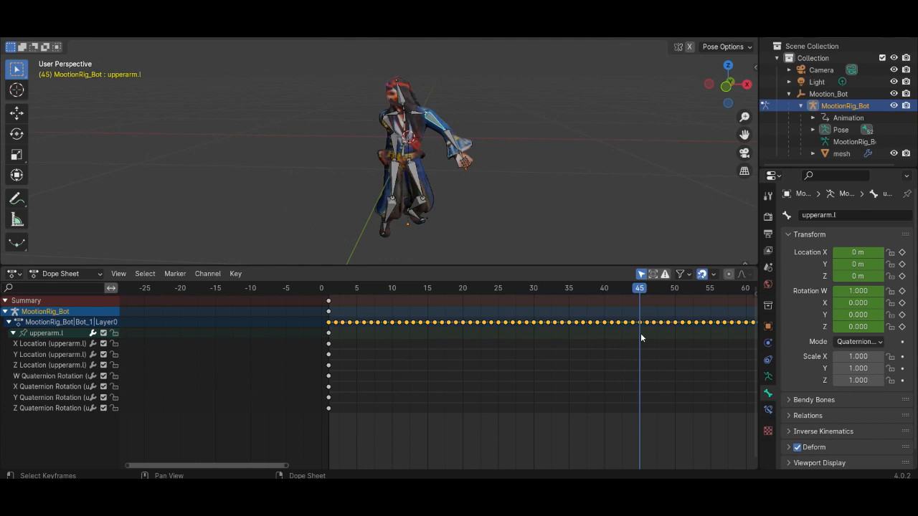
pyautogui.moveTo(480, 191); pyautogui.dragTo(459, 175, button='middle')
pyautogui.moveTo(639, 288); pyautogui.dragTo(329, 315)
# Delete all right upper arm keyframes from frame 2 onward and scrub the first frames to check the pose.
pyautogui.scroll(3, 384, 172)
pyautogui.moveTo(387, 147); pyautogui.dragTo(451, 162, button='middle')
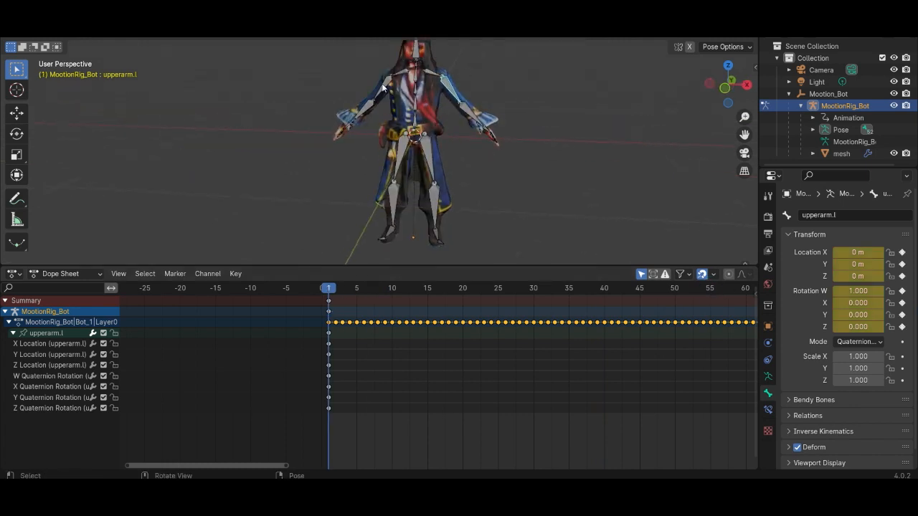
pyautogui.click(384, 86)
pyautogui.keyDown('ctrl'); pyautogui.hscroll(5, 393, 341); pyautogui.keyUp('ctrl')
pyautogui.scroll(-5, 417, 344)
pyautogui.moveTo(711, 296); pyautogui.dragTo(312, 456)
pyautogui.press('x')
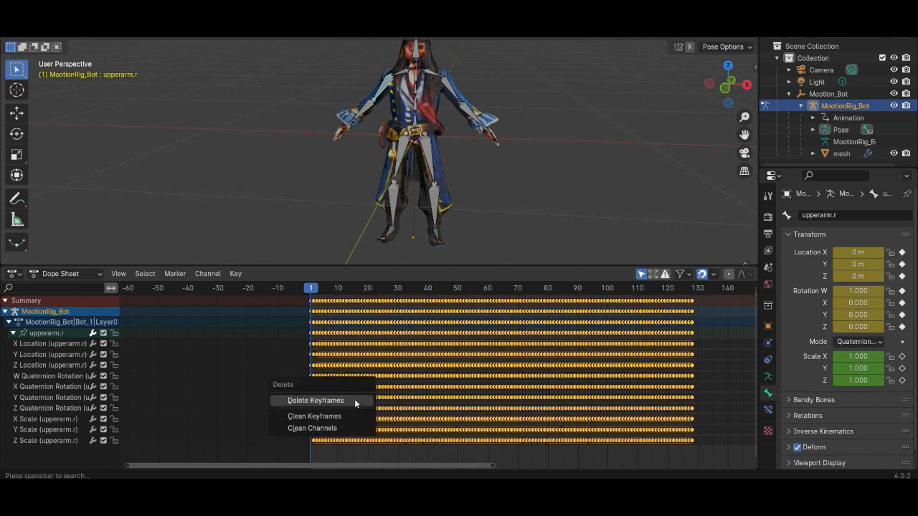
pyautogui.click(354, 399)
pyautogui.scroll(-3, 397, 168)
pyautogui.moveTo(319, 293)
pyautogui.mouseDown()
pyautogui.moveTo(645, 299)
pyautogui.moveTo(324, 299)
pyautogui.mouseUp()
pyautogui.keyDown('ctrl'); pyautogui.hscroll(-5, 325, 315); pyautogui.keyUp('ctrl')
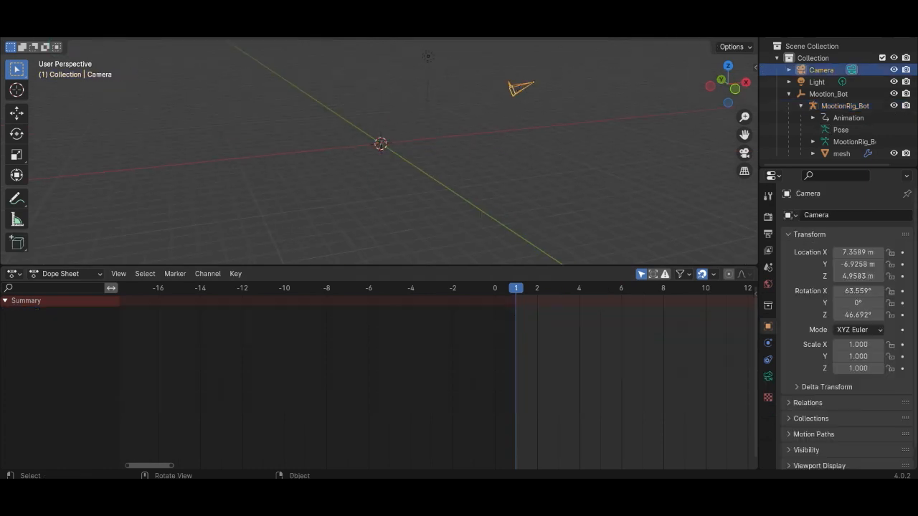
# Clear the camera's location and rotation so it sits at the world origin.
pyautogui.hotkey('alt', 'g')
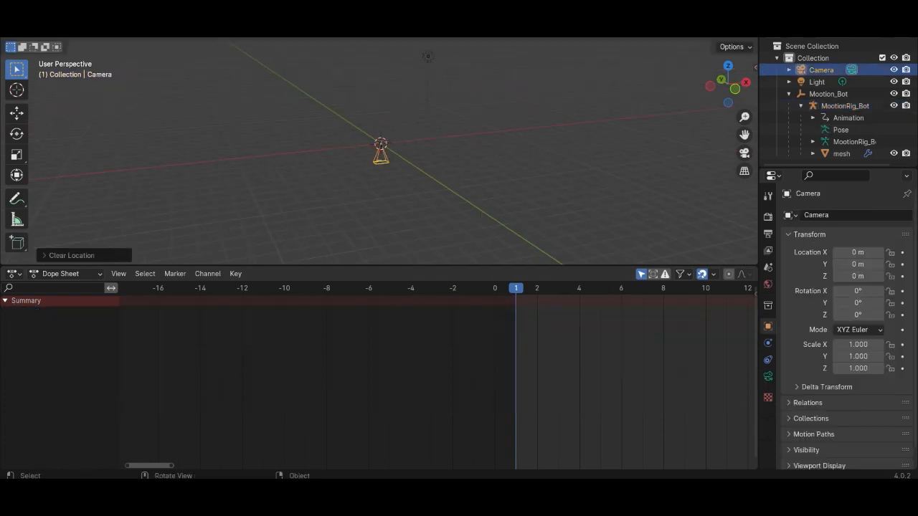
pyautogui.press('r')
pyautogui.press('x')
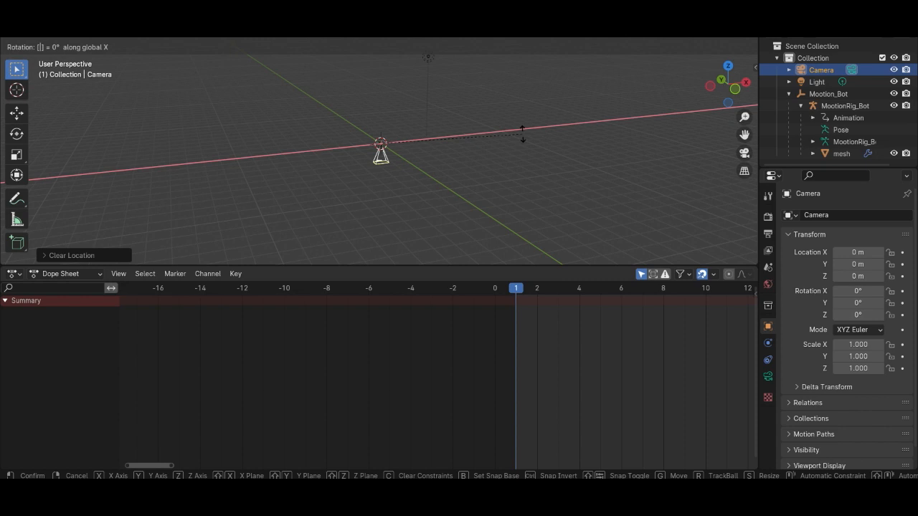
pyautogui.click(523, 135)
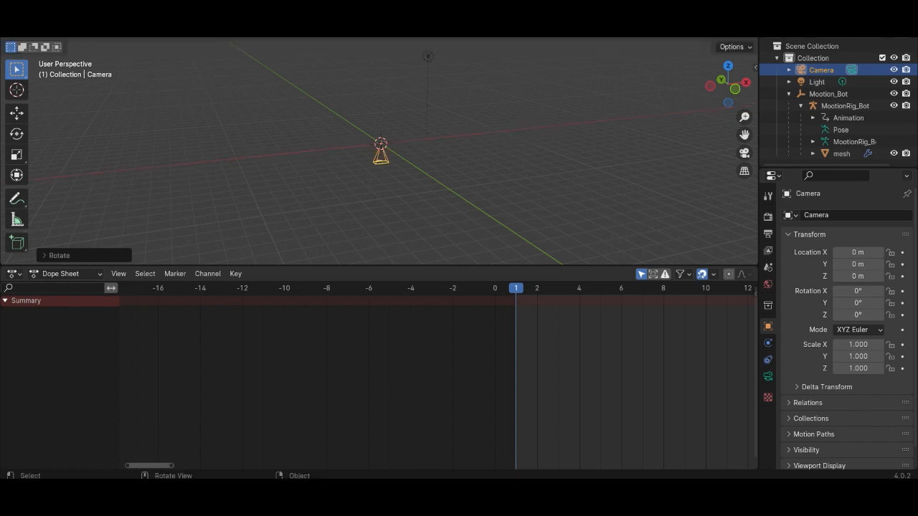
pyautogui.press('r')
pyautogui.press('x')
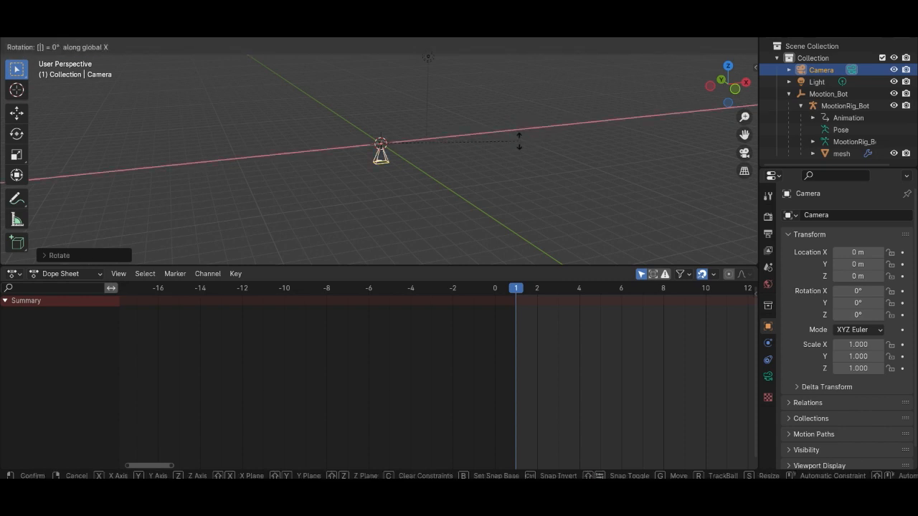
pyautogui.click(519, 142)
pyautogui.moveTo(476, 153); pyautogui.dragTo(416, 145, button='middle')
pyautogui.scroll(2, 416, 145)
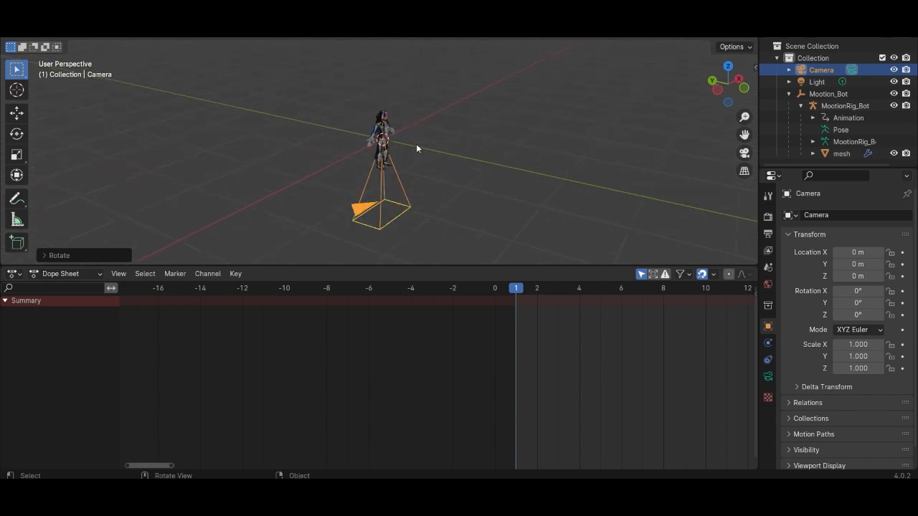
pyautogui.press('r')
pyautogui.press('z')
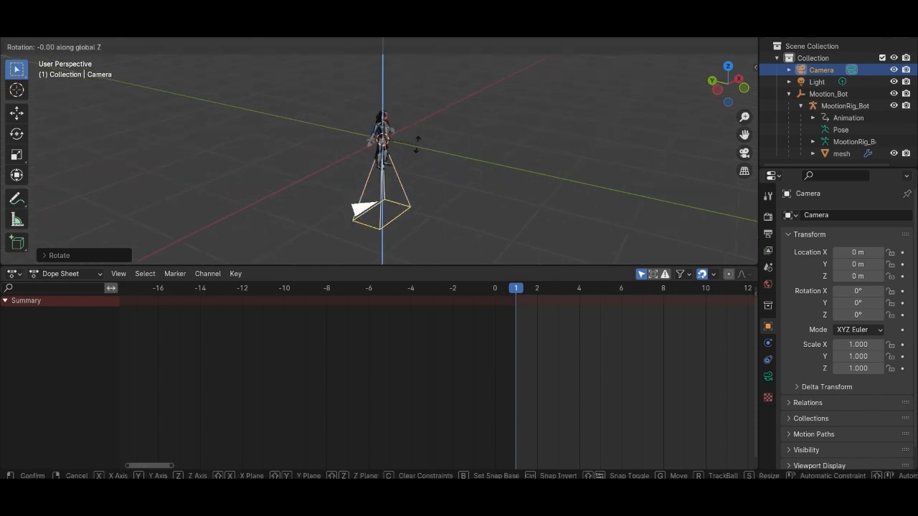
pyautogui.click(415, 145)
# Rotate the camera 90° about the X axis.
pyautogui.press('r')
pyautogui.press('x')
pyautogui.press('9')
pyautogui.press('0')
pyautogui.press('Return')
# In top view, move the camera away from the character, rotate it, and check the framing through the camera.
pyautogui.press('KP_7')
pyautogui.press('g')
pyautogui.click(349, 244)
pyautogui.press('r')
pyautogui.click(377, 177)
pyautogui.press('KP_0')
# Reposition the camera in top view to about X -3.3 m, Y -1.3 m with Z rotation about -70°, framing the whole character.
pyautogui.press('KP_7')
pyautogui.press('g')
pyautogui.click(344, 191)
pyautogui.press('r')
pyautogui.click(323, 207)
pyautogui.press('g')
pyautogui.click(303, 177)
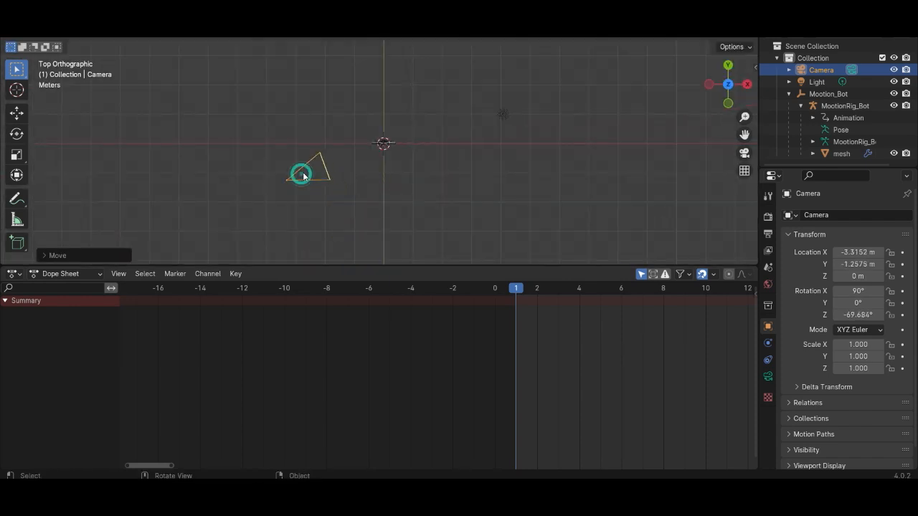
pyautogui.press('KP_0')
pyautogui.scroll(-5, 369, 160)
pyautogui.scroll(4, 395, 137)
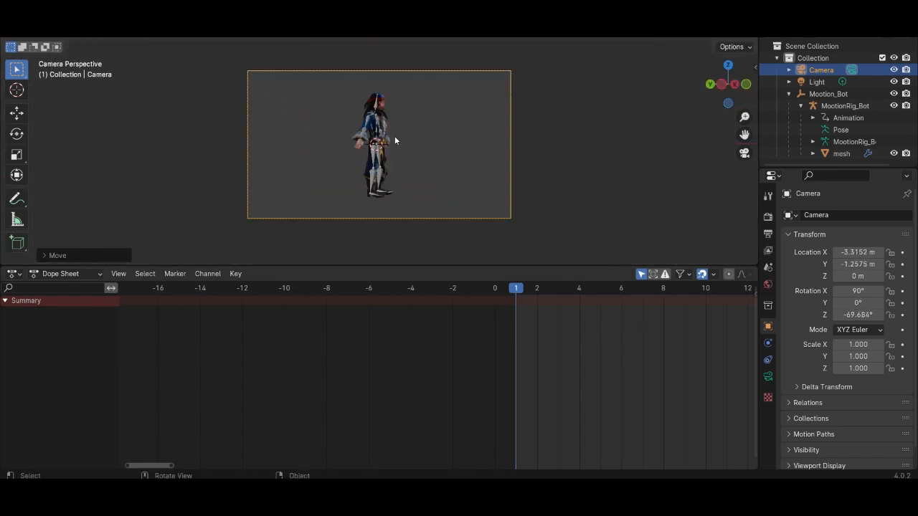
# Select the light and move it in top view to sit close beside the camera.
pyautogui.scroll(-4, 460, 145)
pyautogui.moveTo(459, 143); pyautogui.dragTo(443, 176, button='middle')
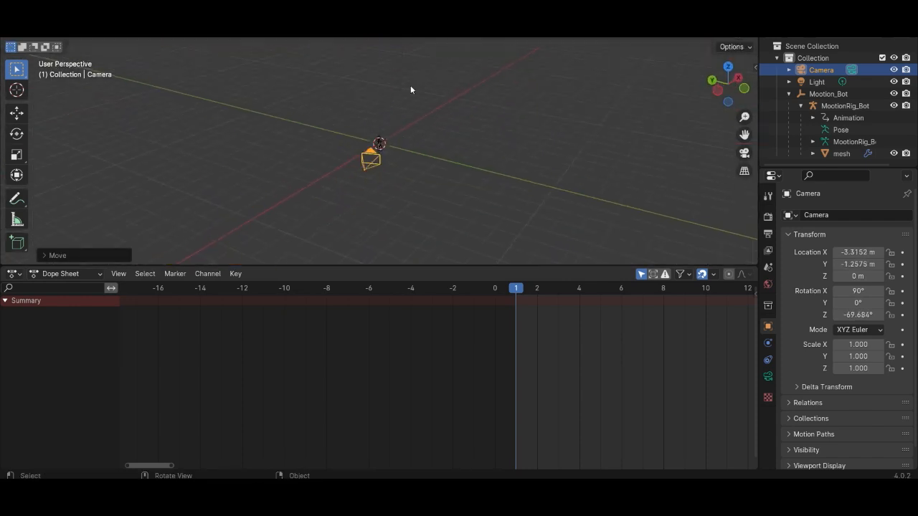
pyautogui.click(391, 96)
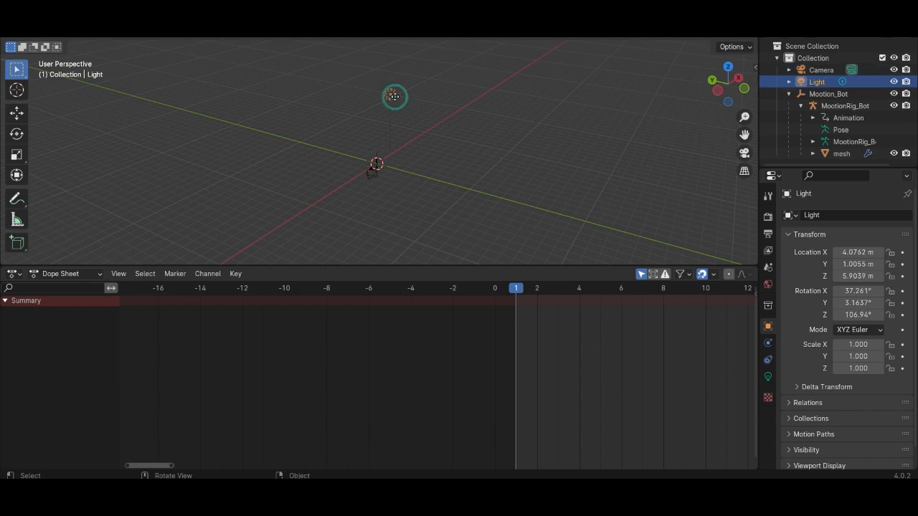
pyautogui.press('KP_7')
pyautogui.press('g')
pyautogui.click(370, 154)
# Change the light to an area light, rotate it about 159° in top view toward the character, and check the shot through the camera.
pyautogui.click(768, 377)
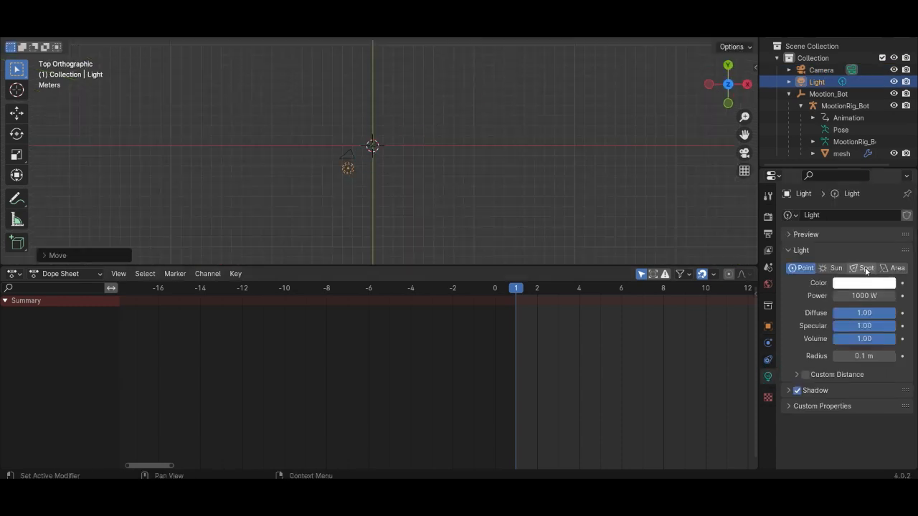
pyautogui.click(893, 267)
pyautogui.press('r')
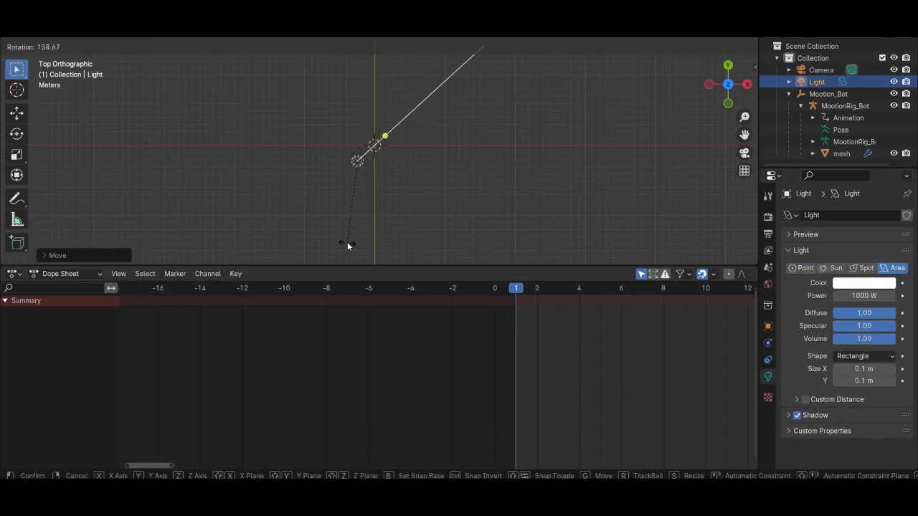
pyautogui.click(347, 242)
pyautogui.press('KP_0')
pyautogui.scroll(6, 445, 155)
pyautogui.scroll(-5, 438, 136)
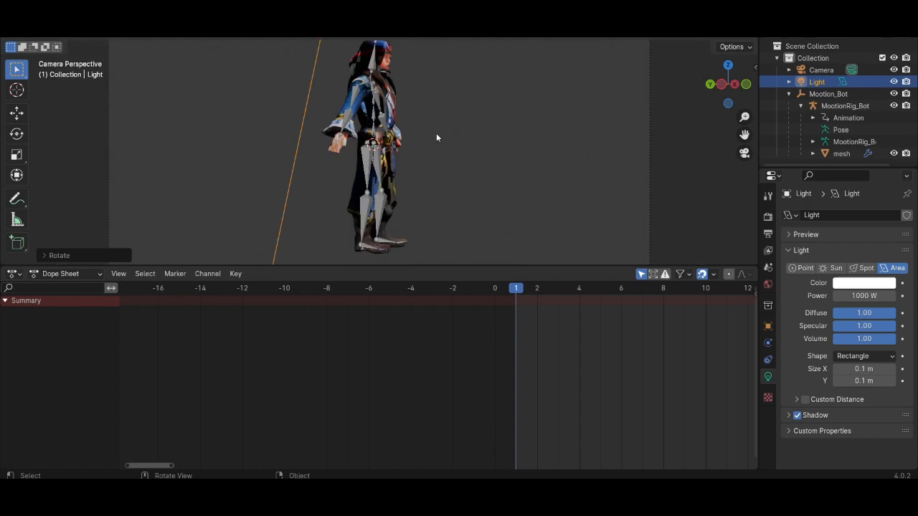
pyautogui.press('KP_7')
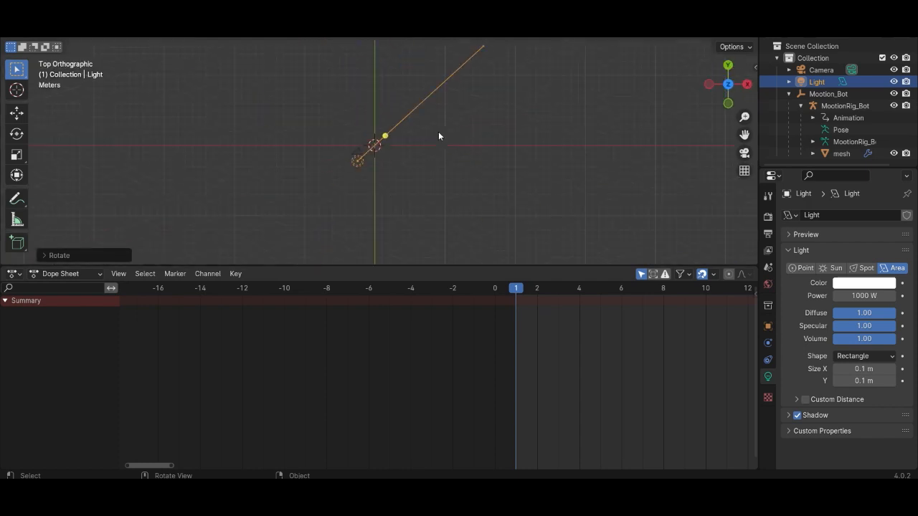
pyautogui.scroll(6, 439, 136)
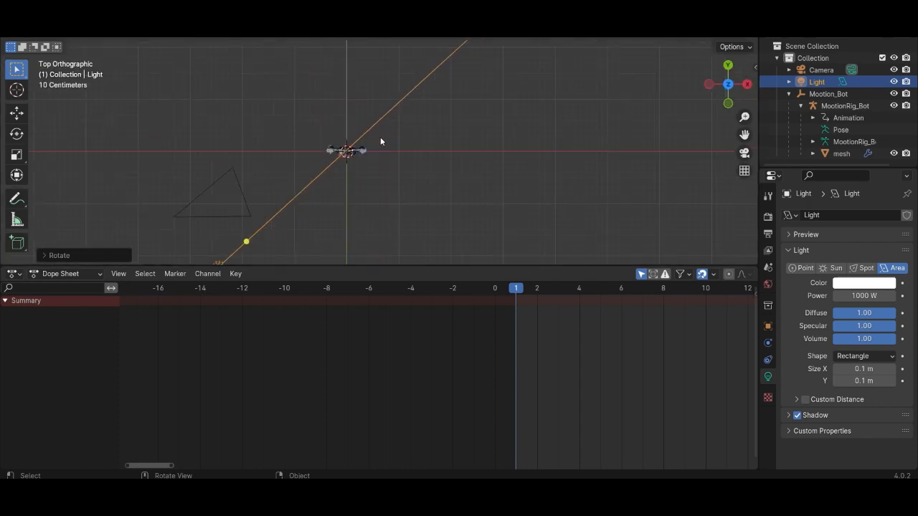
pyautogui.press('KP_0')
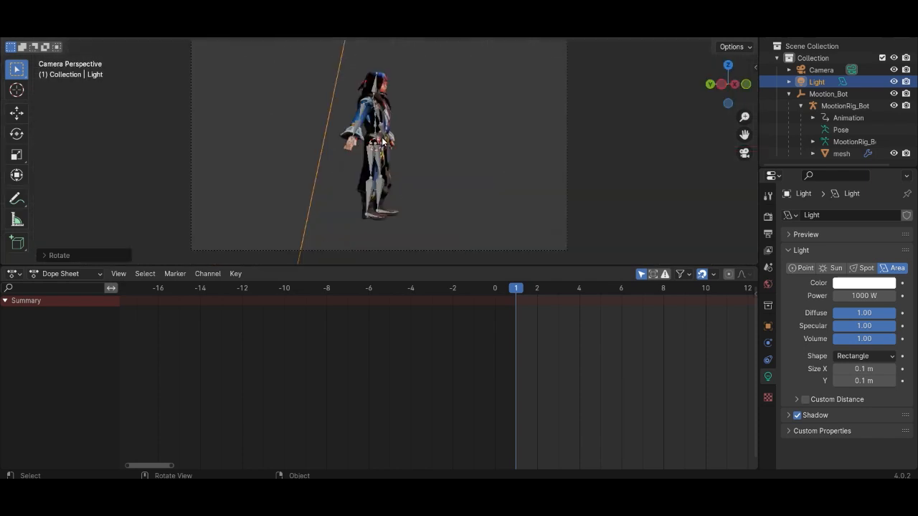
pyautogui.scroll(-4, 423, 144)
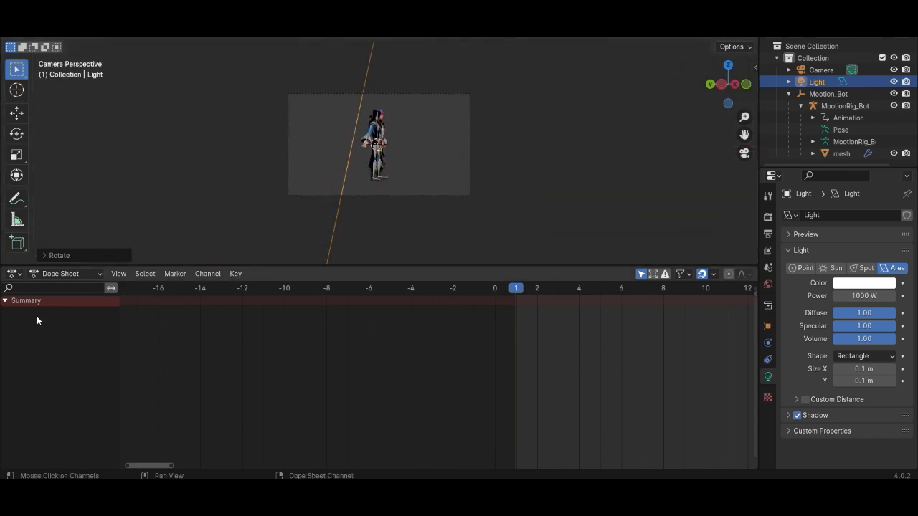
# Switch the Dope Sheet area to the Timeline and play the animation from frame 0 in camera view.
pyautogui.click(43, 276)
pyautogui.click(14, 275)
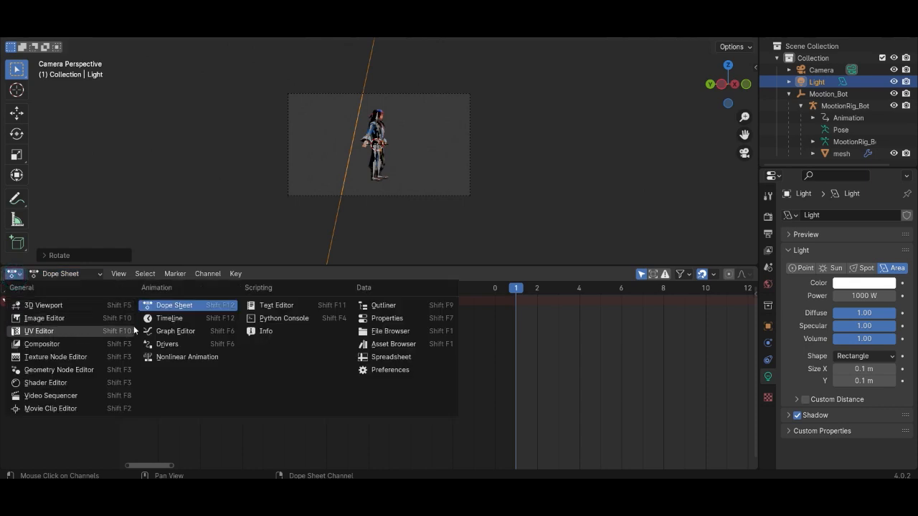
pyautogui.click(157, 322)
pyautogui.scroll(4, 347, 127)
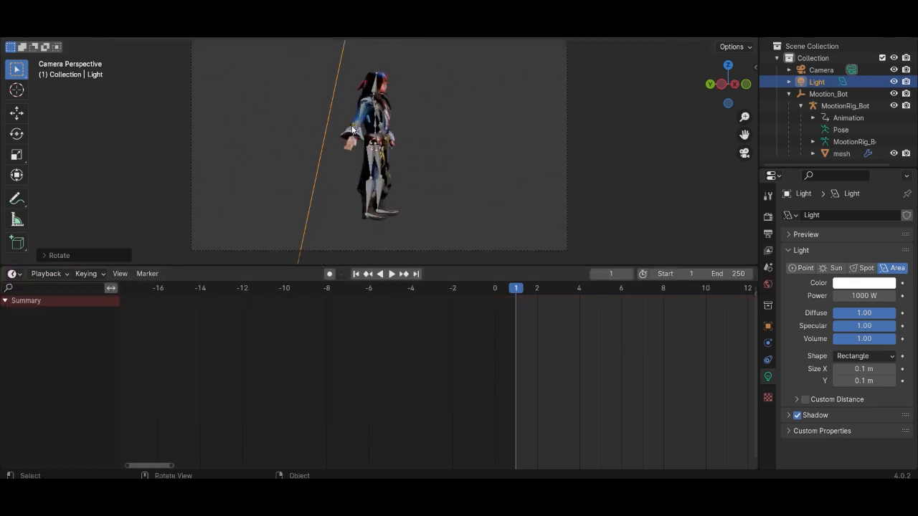
pyautogui.click(489, 289)
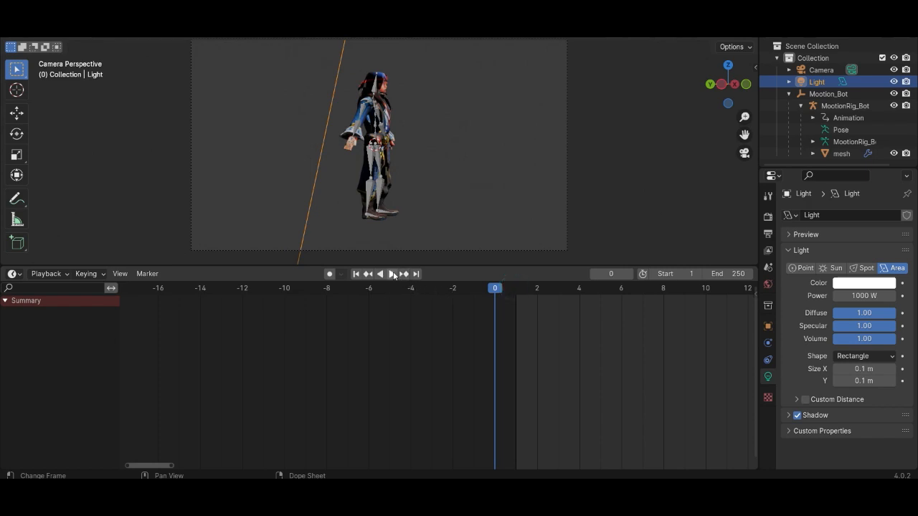
pyautogui.click(391, 274)
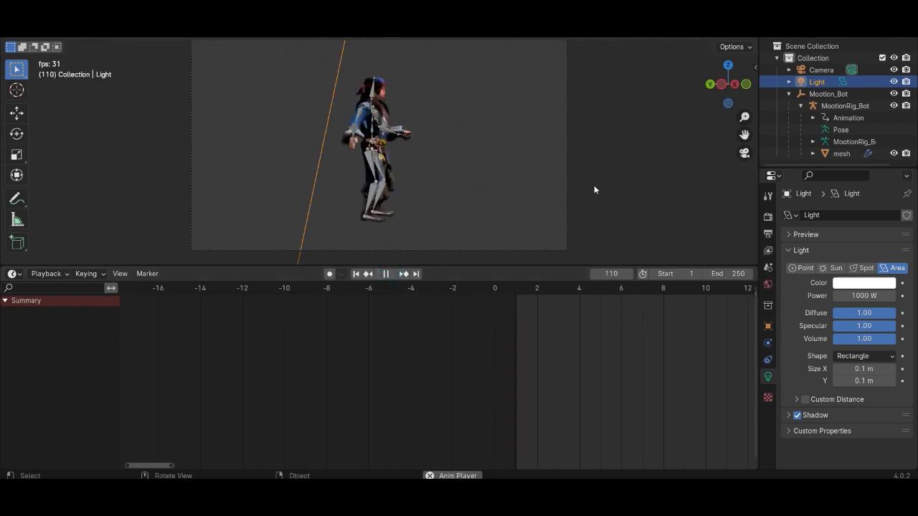
pyautogui.click(386, 274)
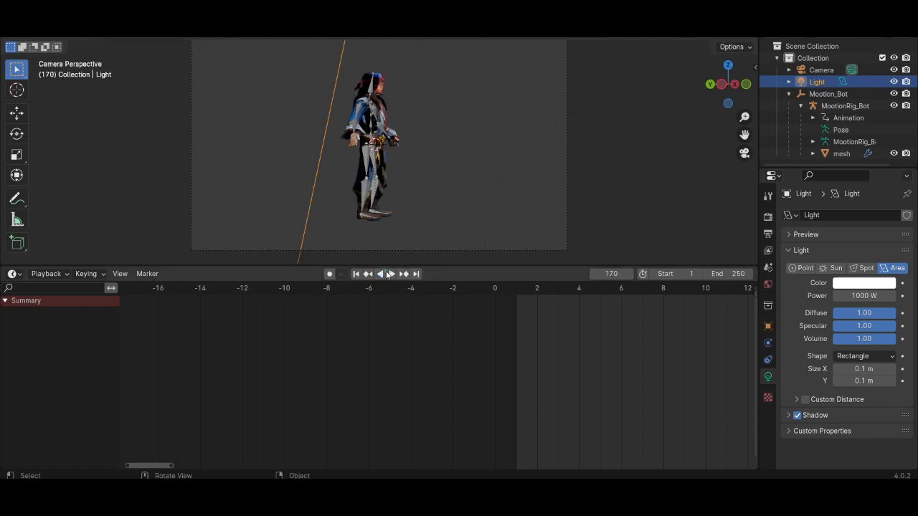
# Scrub the timeline back to about frame 90 and play a short stretch of the animation.
pyautogui.scroll(-2, 552, 354)
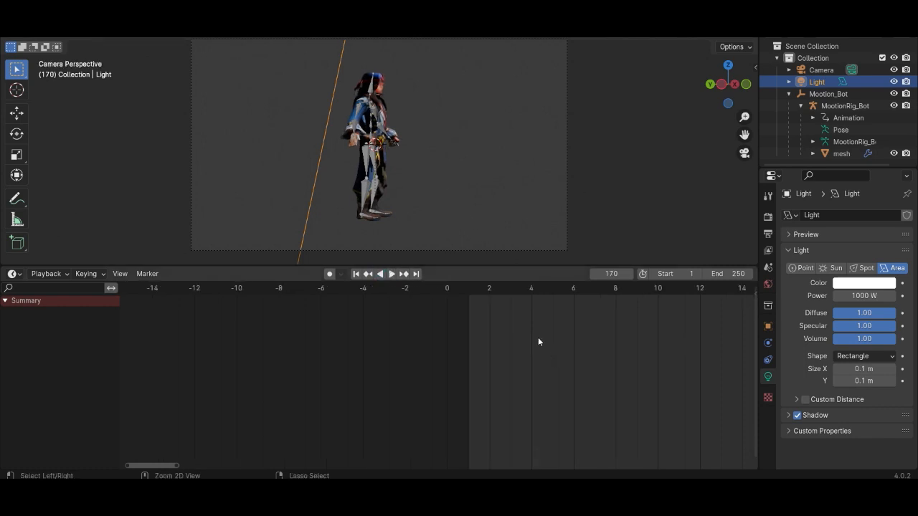
pyautogui.scroll(-10, 536, 334)
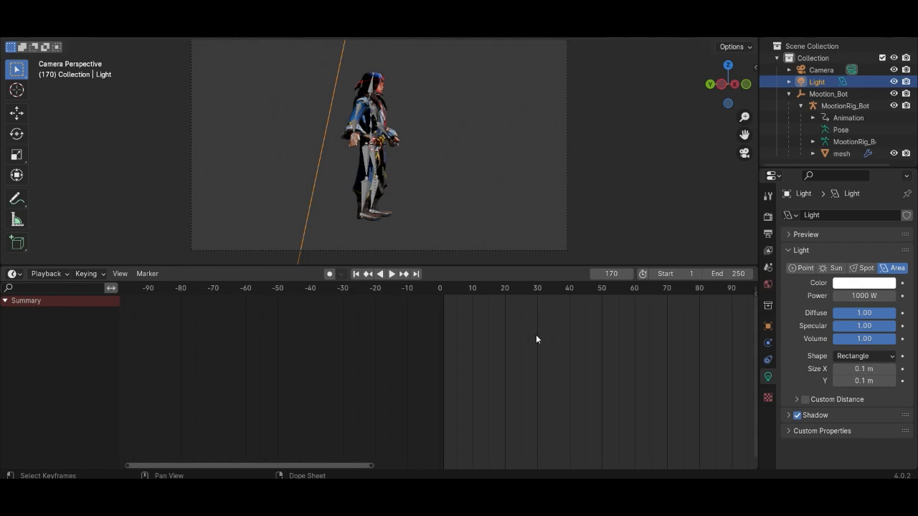
pyautogui.scroll(-3, 535, 339)
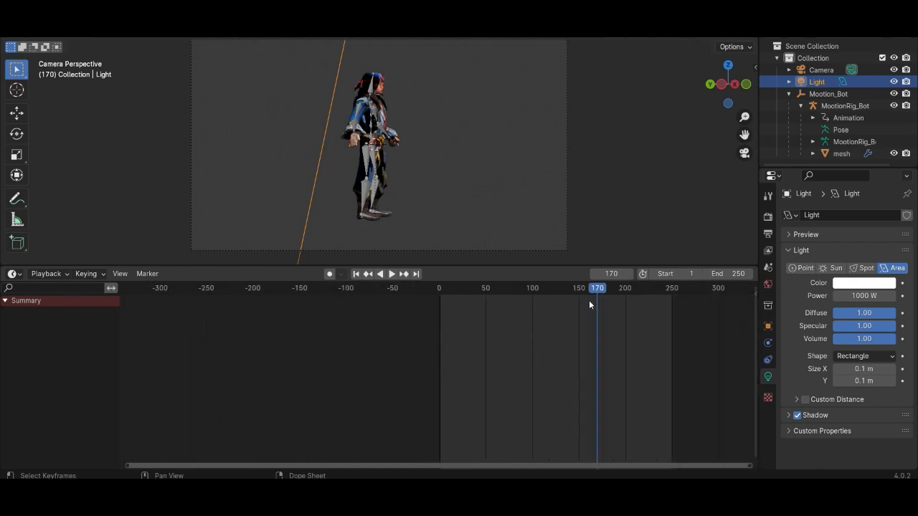
pyautogui.moveTo(595, 292); pyautogui.dragTo(523, 300)
pyautogui.press('space')
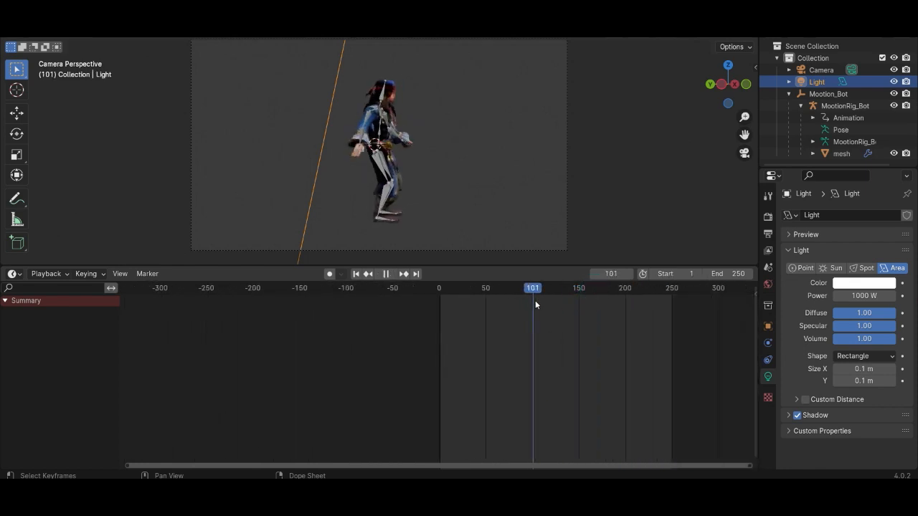
pyautogui.press('space')
# Change the Timeline area back to the Dope Sheet and select only the MootionRig_Bot armature.
pyautogui.click(13, 274)
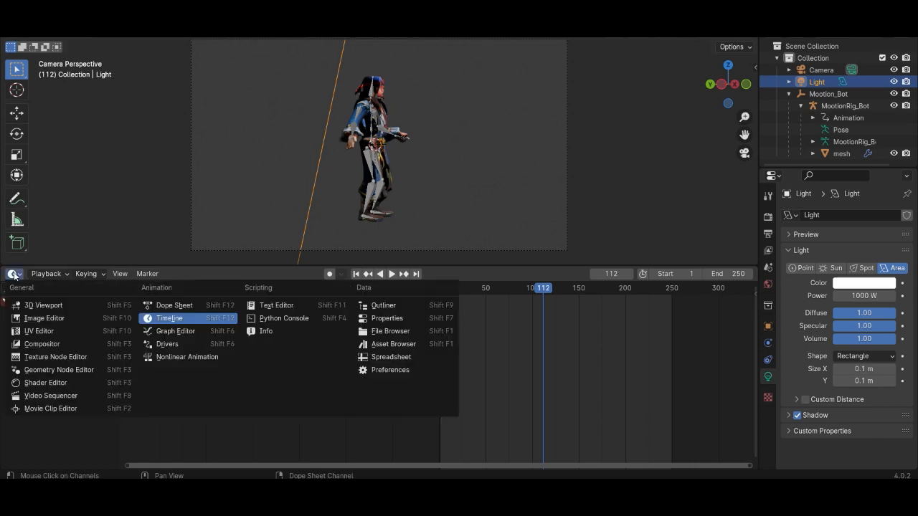
pyautogui.click(159, 305)
pyautogui.press('a')
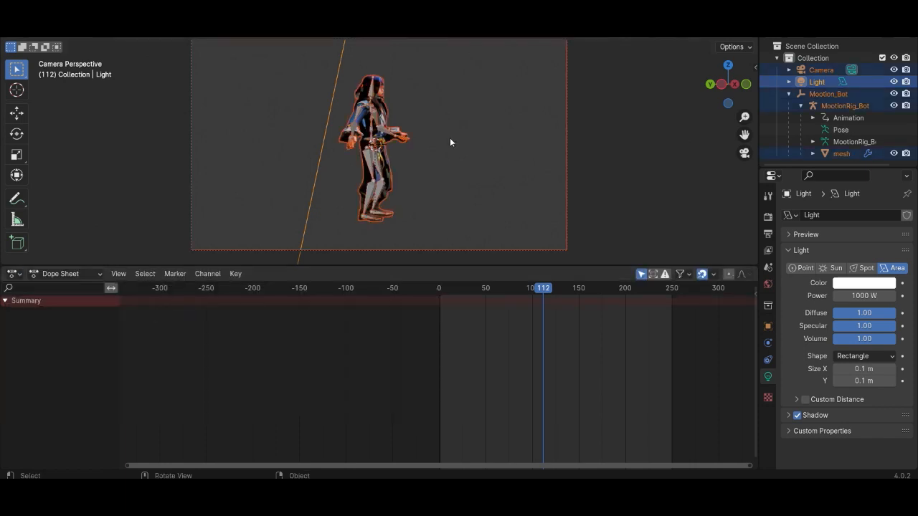
pyautogui.click(387, 124)
pyautogui.click(387, 123)
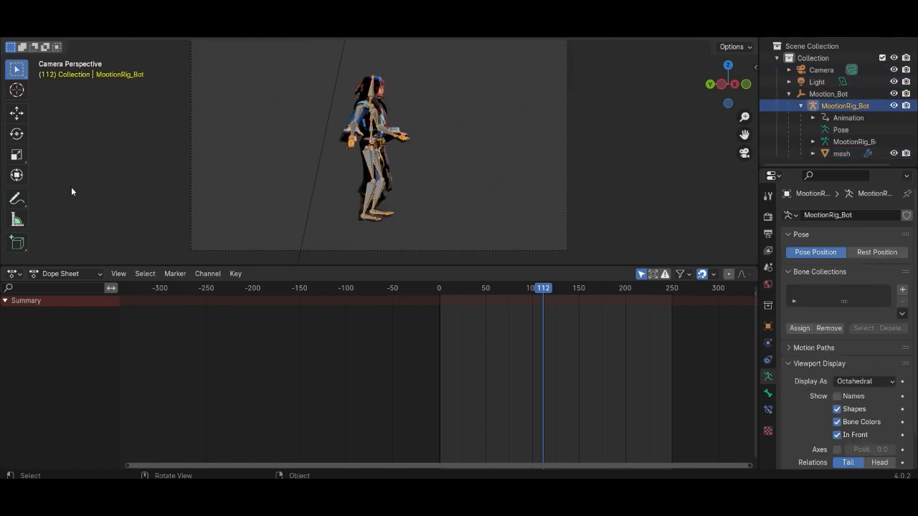
# Put the armature into Pose Mode and select all its bones to show their keyframes.
pyautogui.click(73, 33)
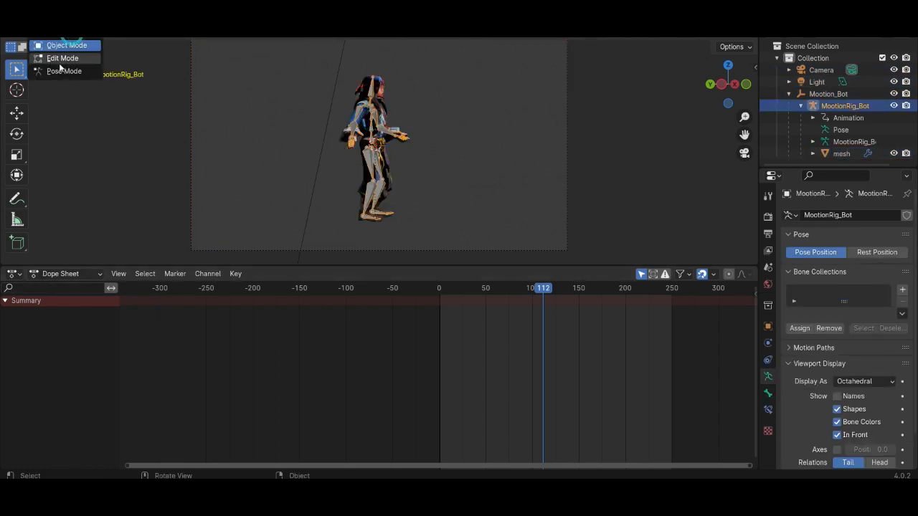
pyautogui.click(61, 71)
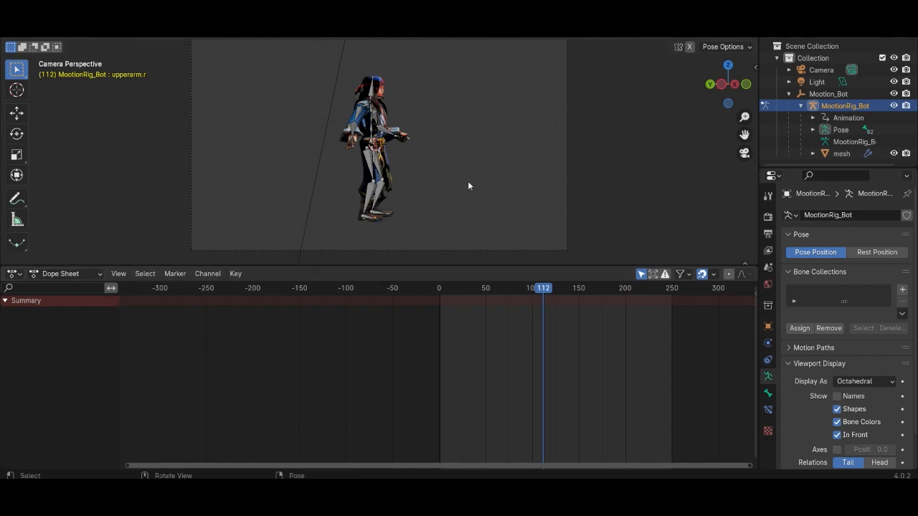
pyautogui.press('a')
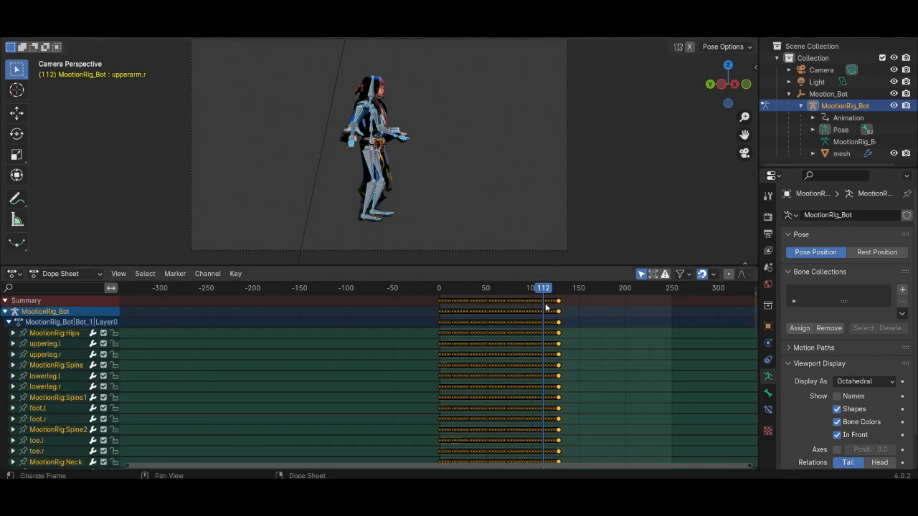
# Move the current frame to 128 and inspect the end of the keyframe range in the Dope Sheet.
pyautogui.moveTo(549, 288)
pyautogui.mouseDown()
pyautogui.moveTo(535, 288)
pyautogui.moveTo(558, 290)
pyautogui.mouseUp()
pyautogui.keyDown('ctrl'); pyautogui.scroll(6, 552, 300); pyautogui.keyUp('ctrl')
pyautogui.keyDown('ctrl'); pyautogui.scroll(6, 552, 300); pyautogui.keyUp('ctrl')
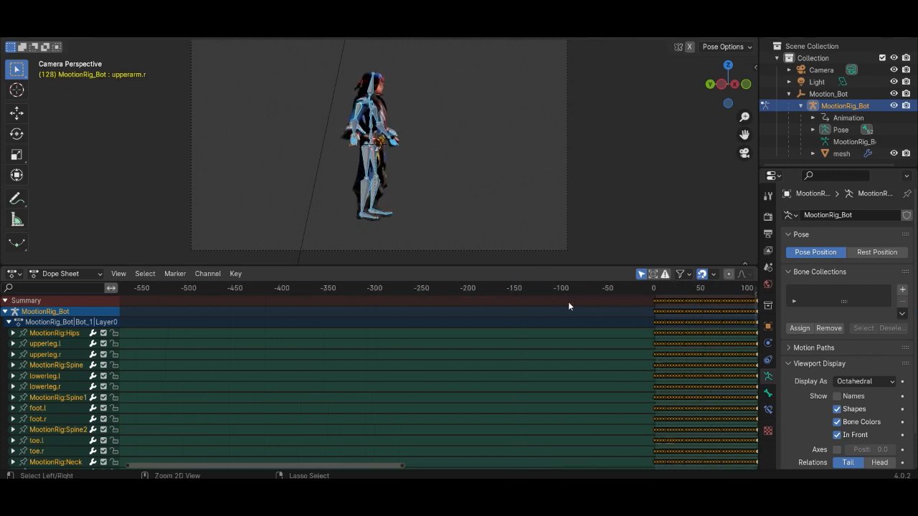
pyautogui.scroll(4, 698, 316)
pyautogui.moveTo(558, 328); pyautogui.dragTo(383, 357, button='middle')
pyautogui.scroll(7, 428, 324)
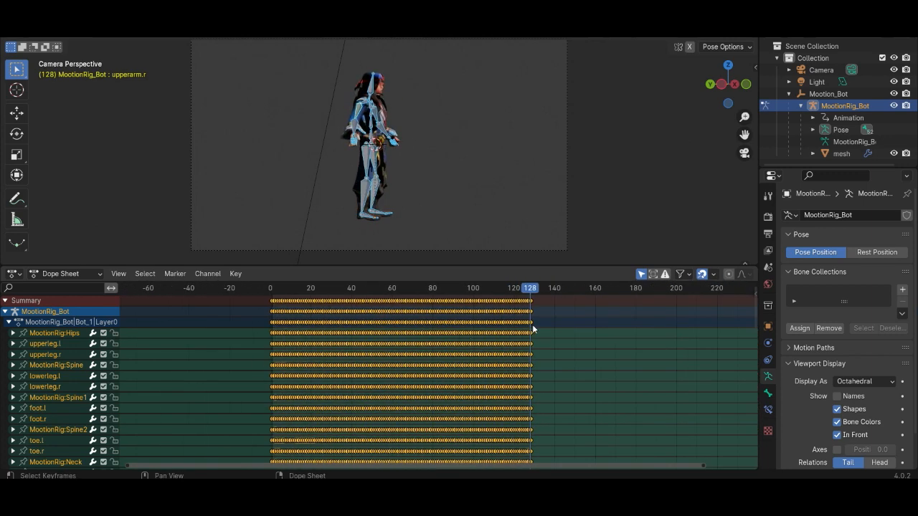
# Switch the animation editor from the Dope Sheet to the Timeline, focused around the last keyframe.
pyautogui.scroll(3, 382, 325)
pyautogui.moveTo(332, 286); pyautogui.dragTo(330, 324)
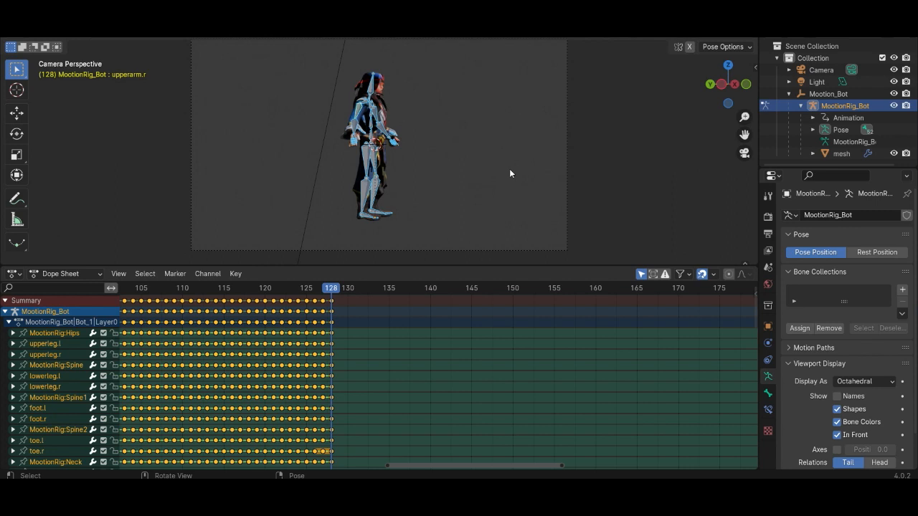
pyautogui.click(26, 274)
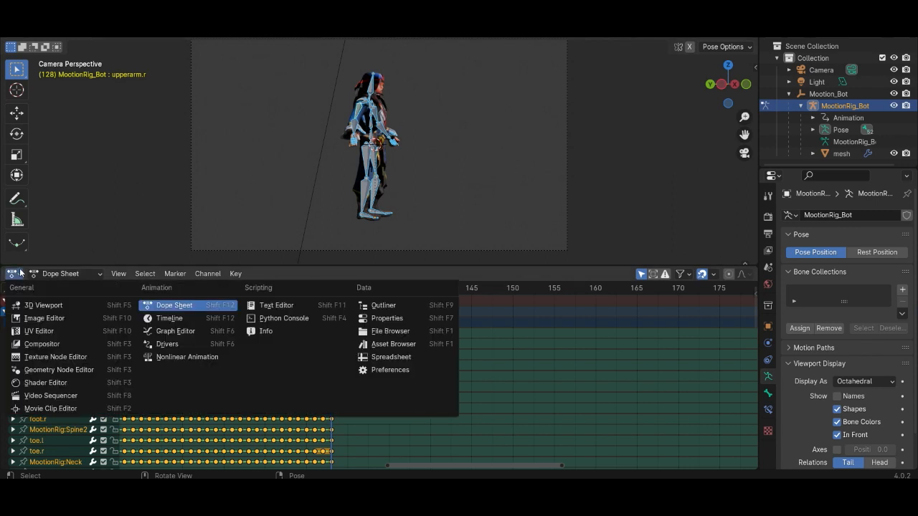
pyautogui.click(40, 304)
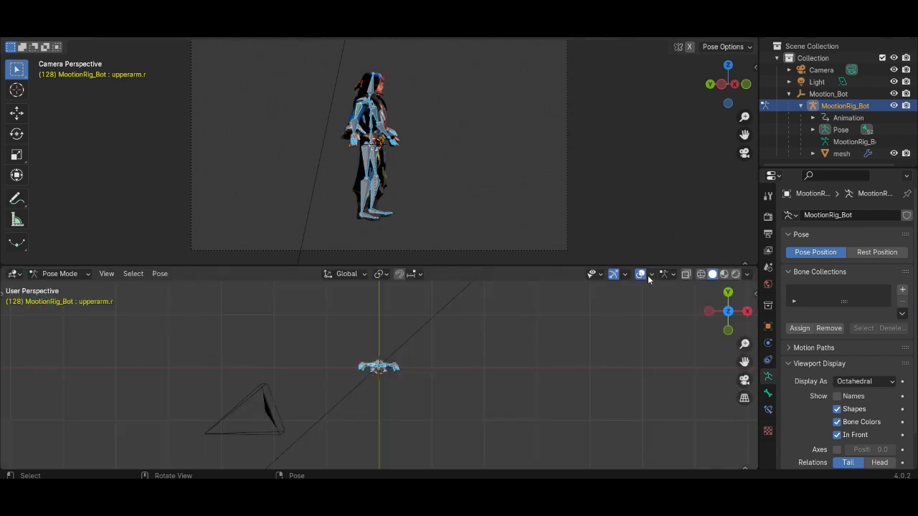
pyautogui.click(12, 274)
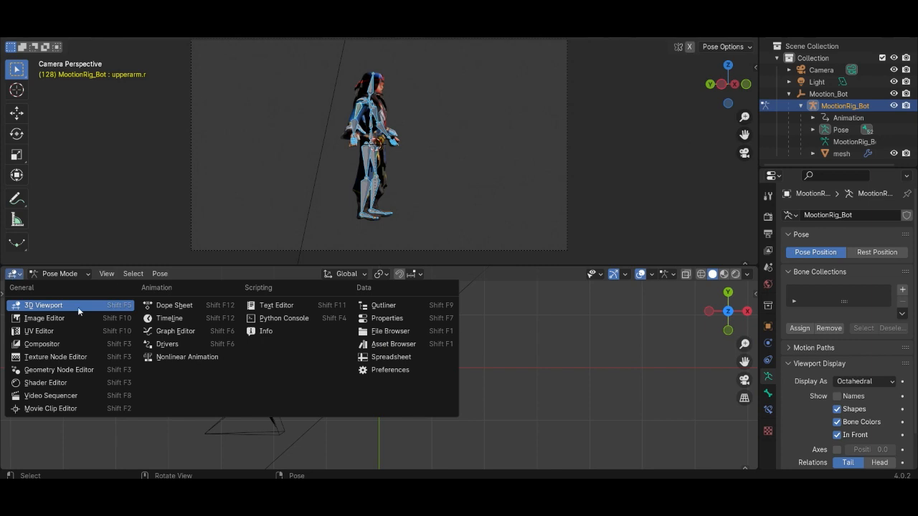
pyautogui.click(162, 317)
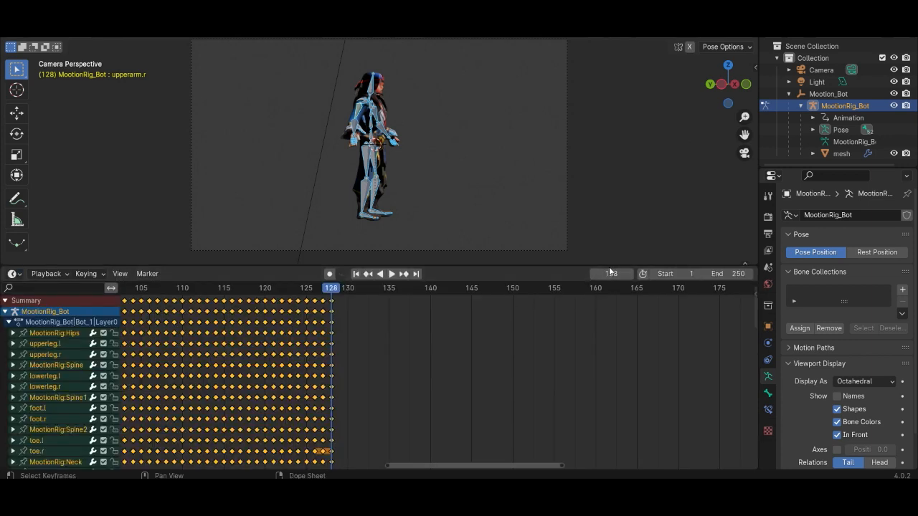
# Set the scene's end frame to 128.
pyautogui.click(738, 274)
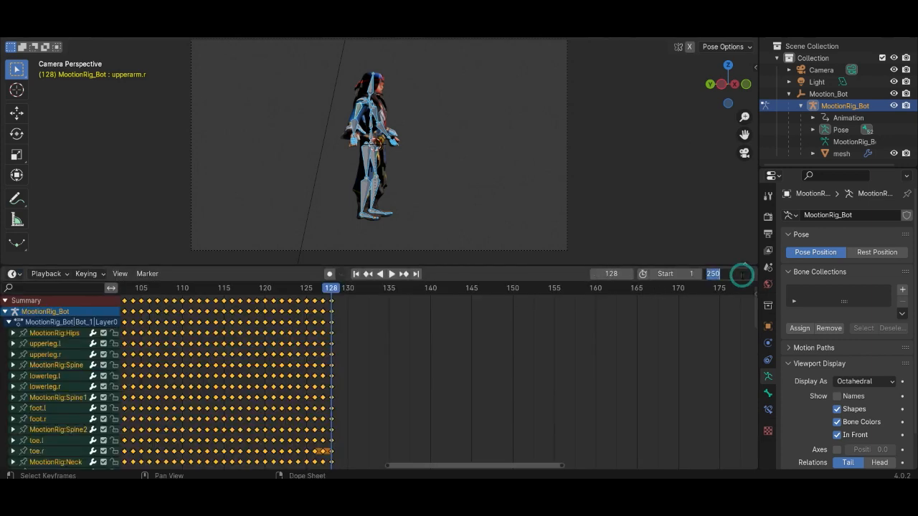
pyautogui.write('128')
pyautogui.press('Tab')
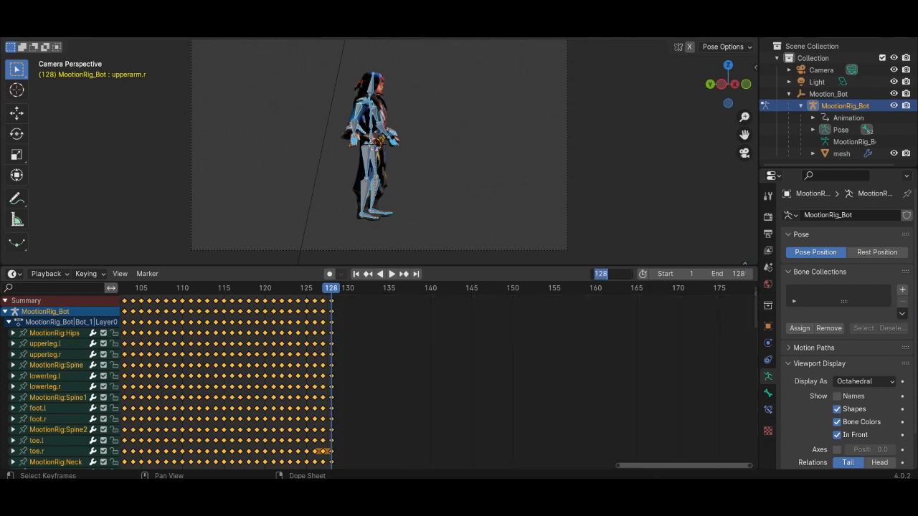
# Play the character's animation through the shortened frame range and stop it.
pyautogui.click(391, 274)
pyautogui.click(391, 273)
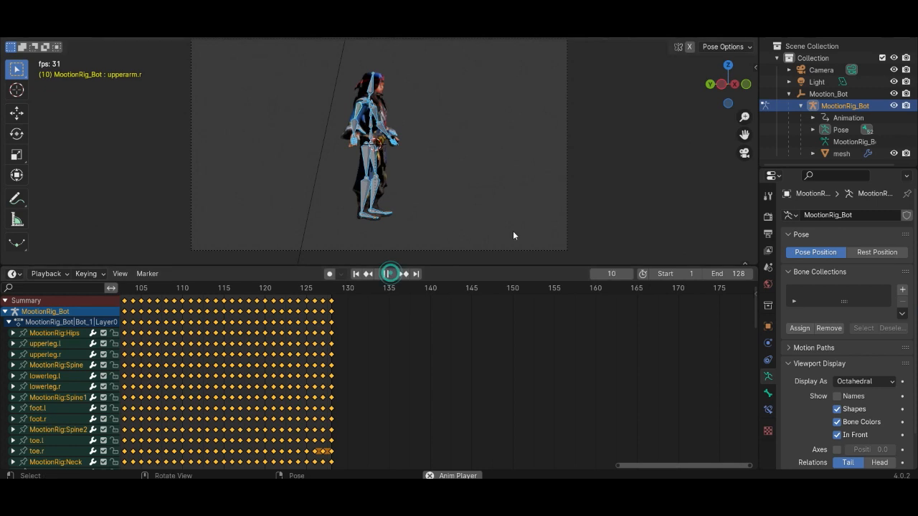
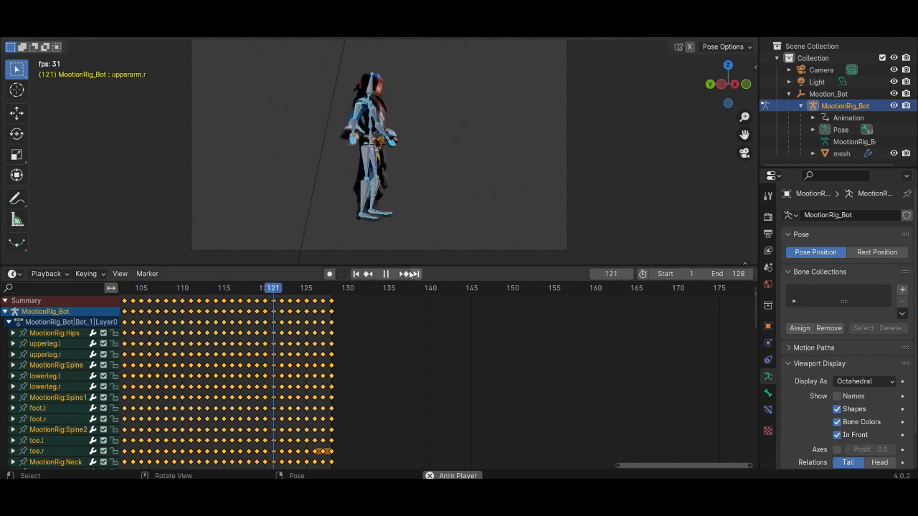
pyautogui.click(388, 274)
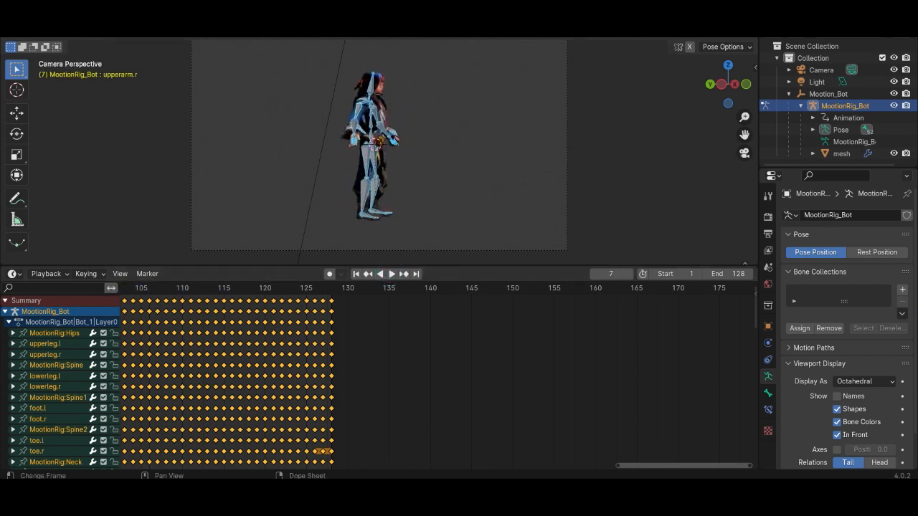
# Leave Pose Mode, deselect the rig and show the character in front orthographic view.
pyautogui.hotkey('ctrl', 'z')
pyautogui.click(511, 125)
pyautogui.press('KP_1')
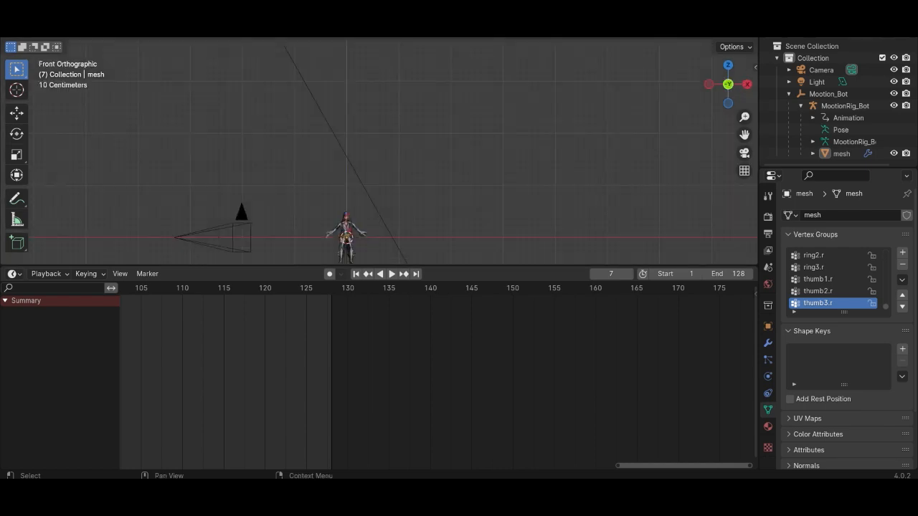
pyautogui.keyDown('shift'); pyautogui.moveTo(407, 174); pyautogui.dragTo(439, 102, button='middle'); pyautogui.keyUp('shift')
pyautogui.scroll(4, 422, 127)
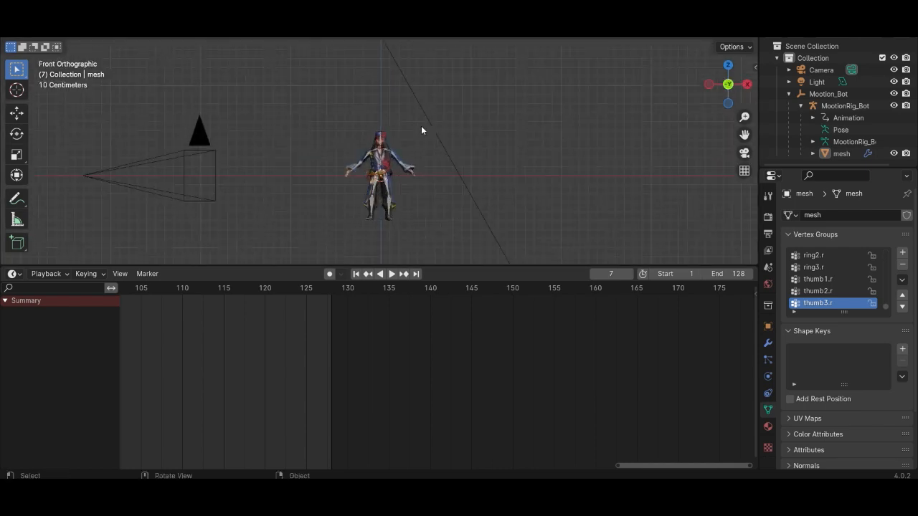
# Import the second Mootion bot animation from its FBX file.
pyautogui.click(27, 17)
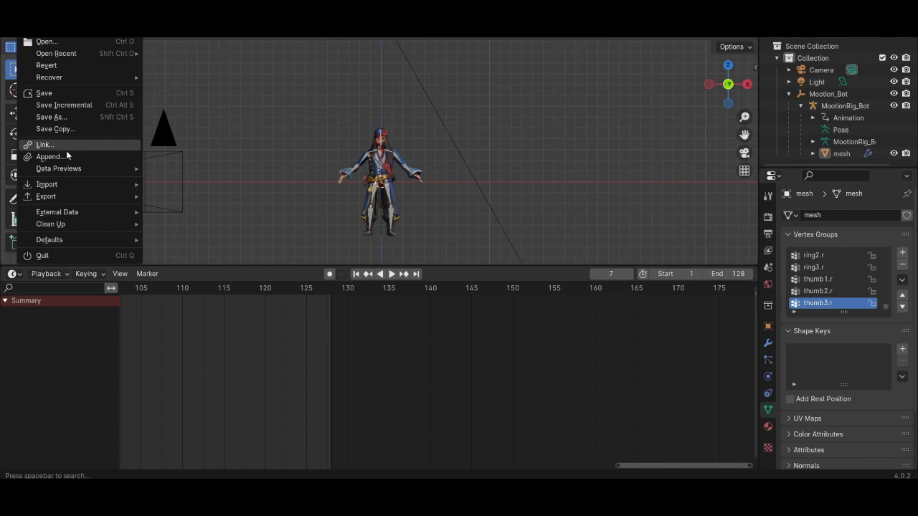
pyautogui.moveTo(104, 189)
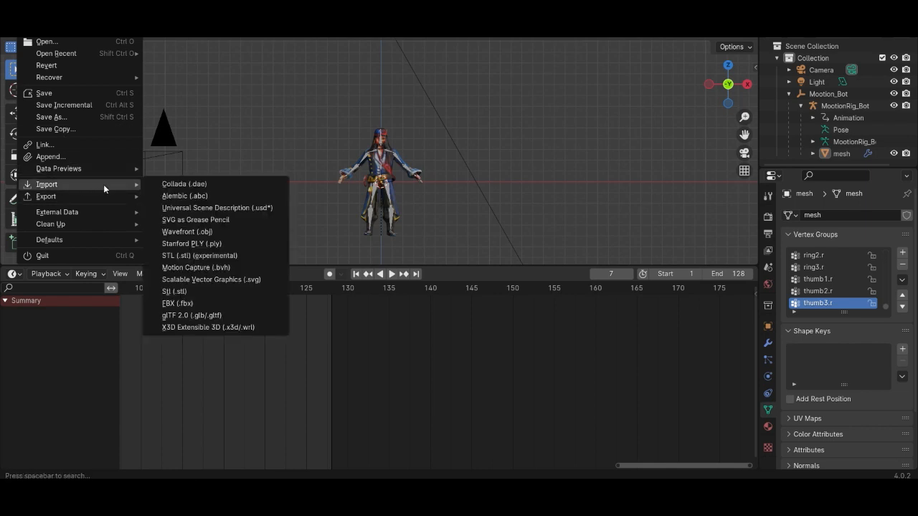
pyautogui.click(188, 304)
pyautogui.click(370, 142)
pyautogui.click(619, 400)
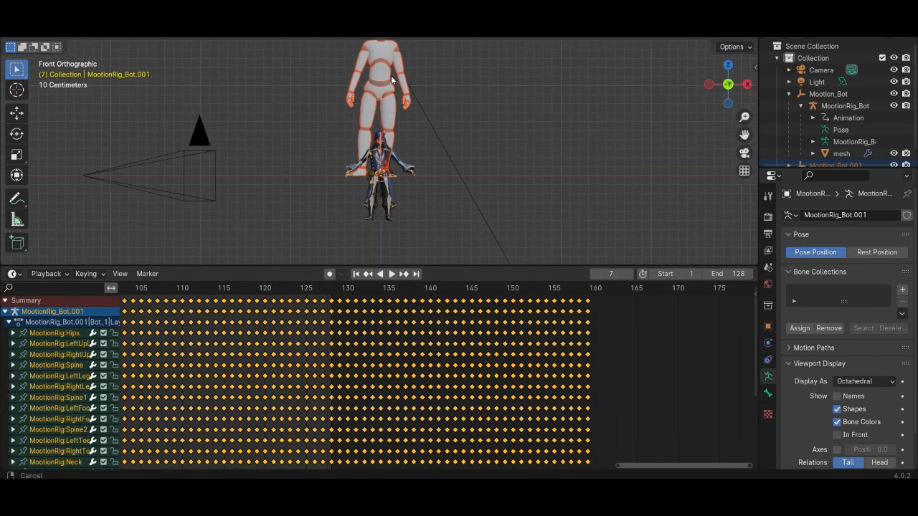
# Delete the imported bot's Bot_Surface and Bot_Joints meshes, keeping only its armature.
pyautogui.scroll(4, 370, 126)
pyautogui.click(361, 114)
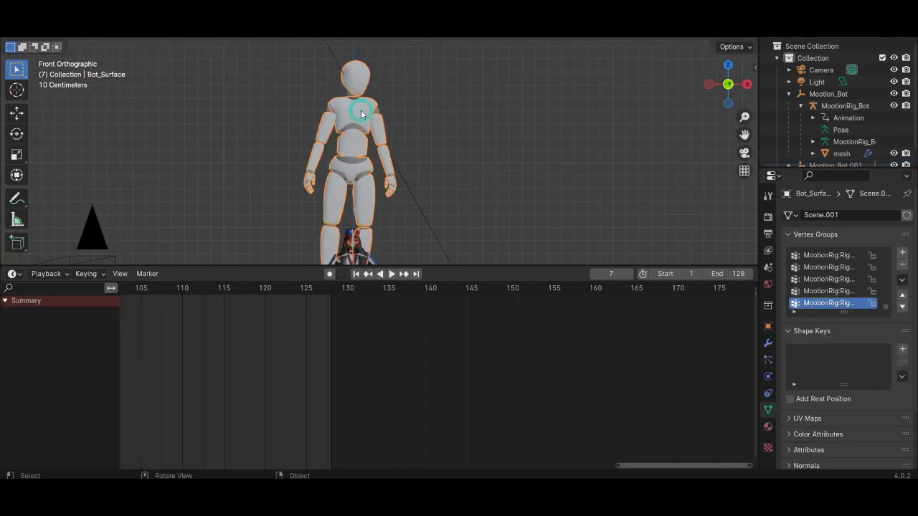
pyautogui.keyDown('alt'); pyautogui.click(361, 109); pyautogui.keyUp('alt')
pyautogui.click(361, 110)
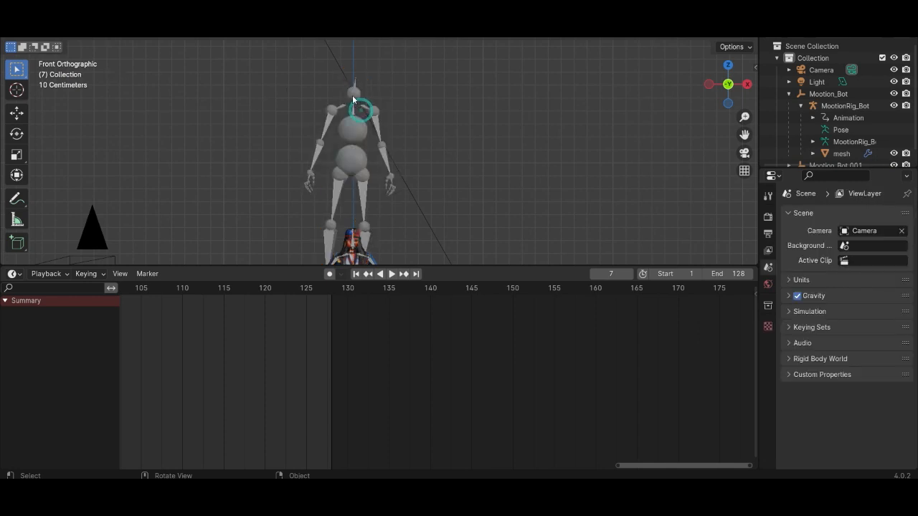
pyautogui.click(352, 96)
pyautogui.press('x')
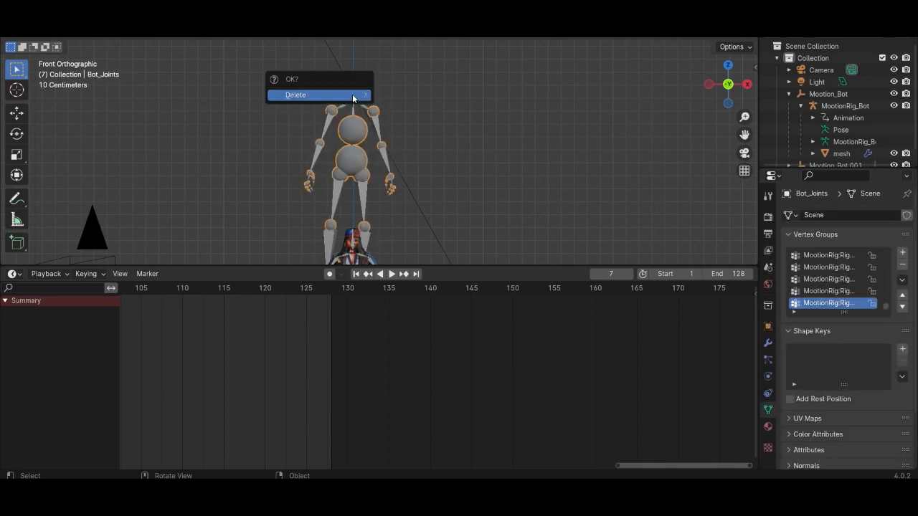
pyautogui.click(352, 95)
# Scale the imported armature MootionRig_Bot.001 down to about 0.56, close to the character's height.
pyautogui.click(386, 126)
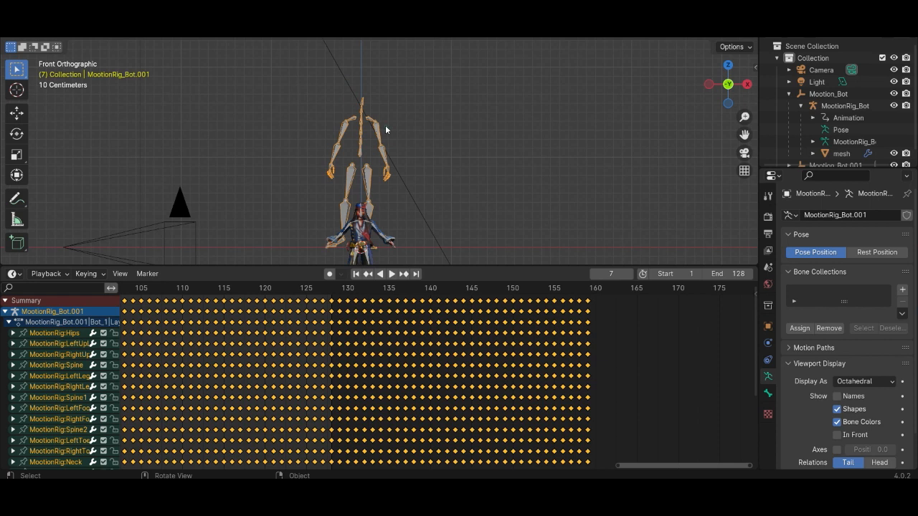
pyautogui.press('s')
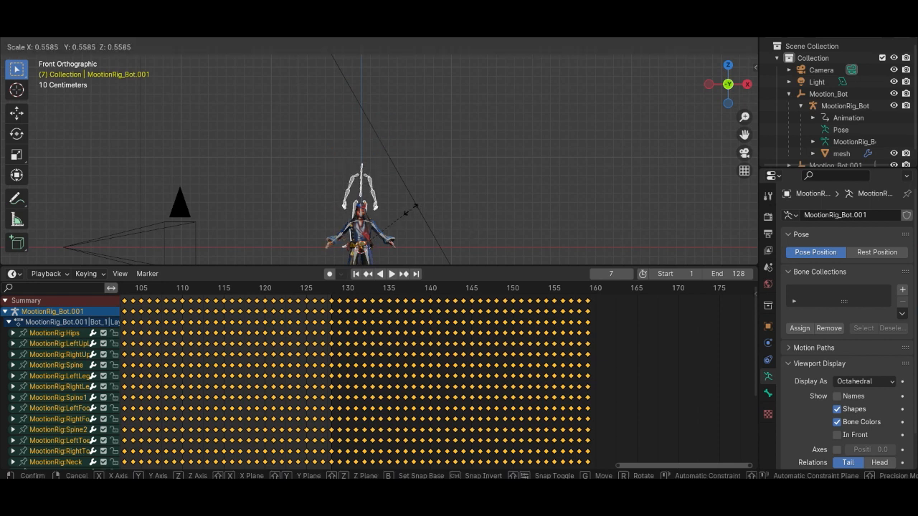
pyautogui.click(411, 209)
# Move the imported armature down to the character's foot level and clear of the character along negative X.
pyautogui.keyDown('shift'); pyautogui.moveTo(411, 208); pyautogui.dragTo(474, 108, button='middle'); pyautogui.keyUp('shift')
pyautogui.scroll(2, 442, 95)
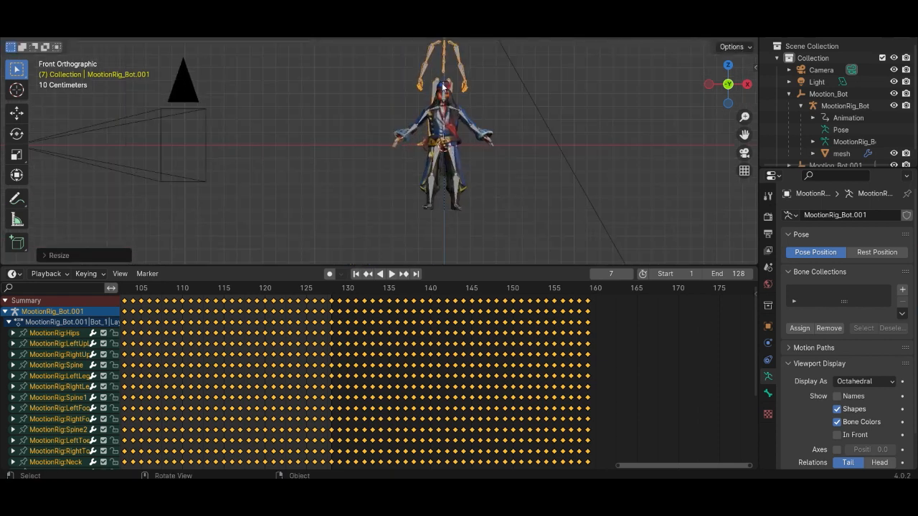
pyautogui.press('g')
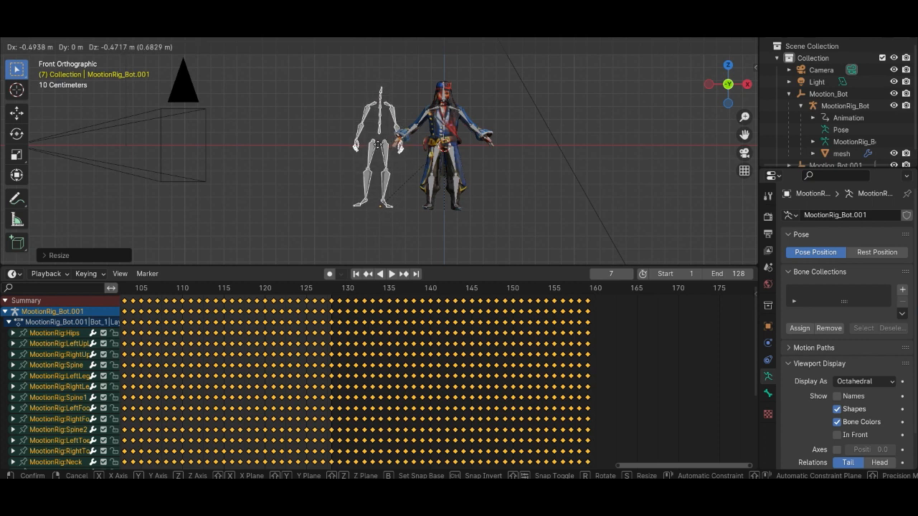
pyautogui.click(378, 144)
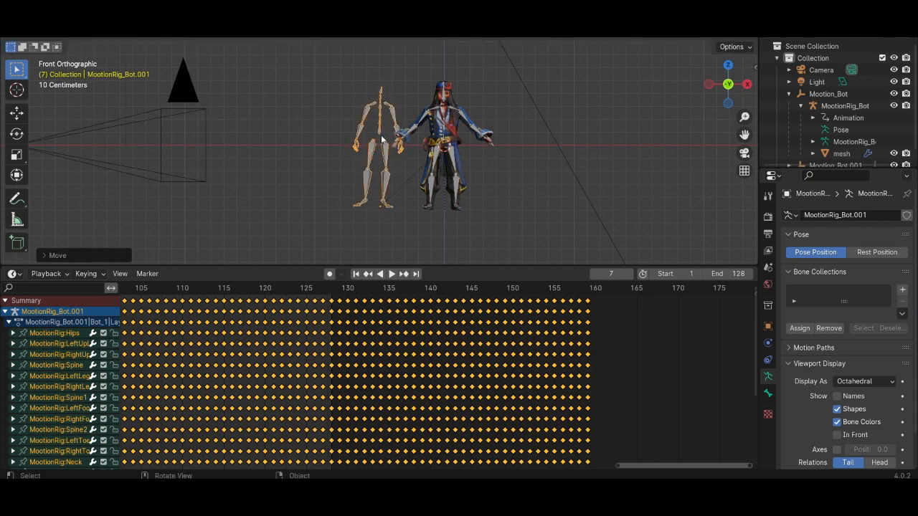
pyautogui.press('g')
pyautogui.press('x')
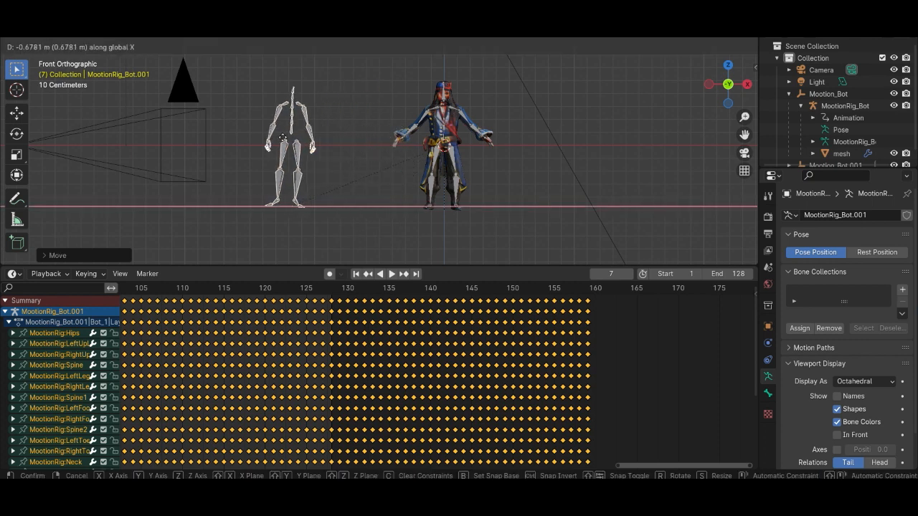
pyautogui.click(259, 136)
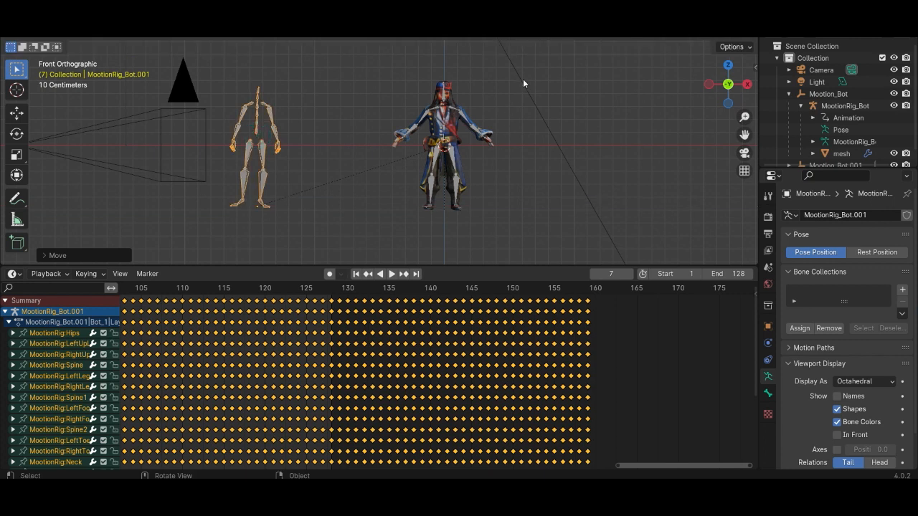
pyautogui.click(458, 116)
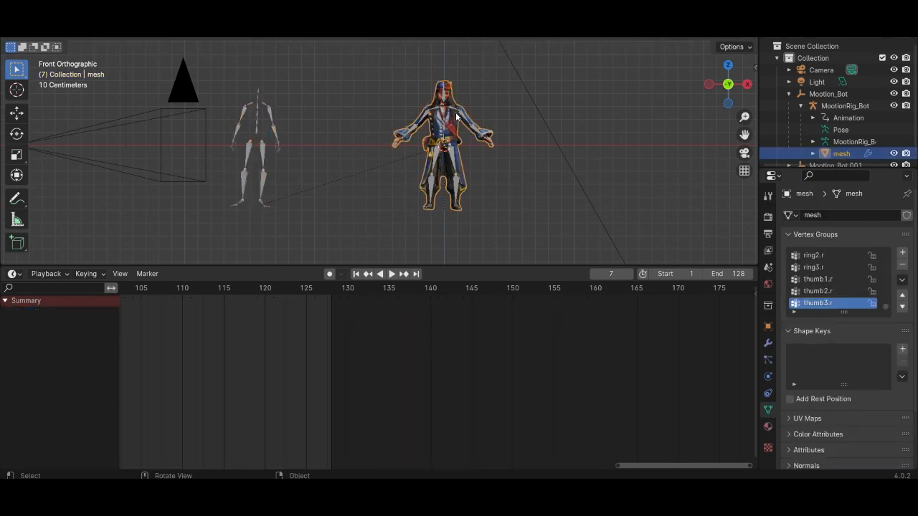
pyautogui.keyDown('shift'); pyautogui.click(457, 114); pyautogui.keyUp('shift')
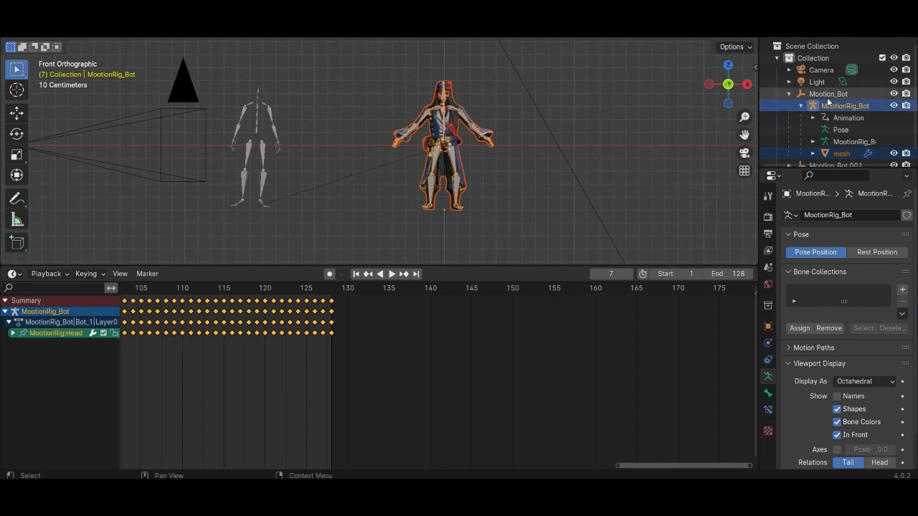
pyautogui.click(789, 95)
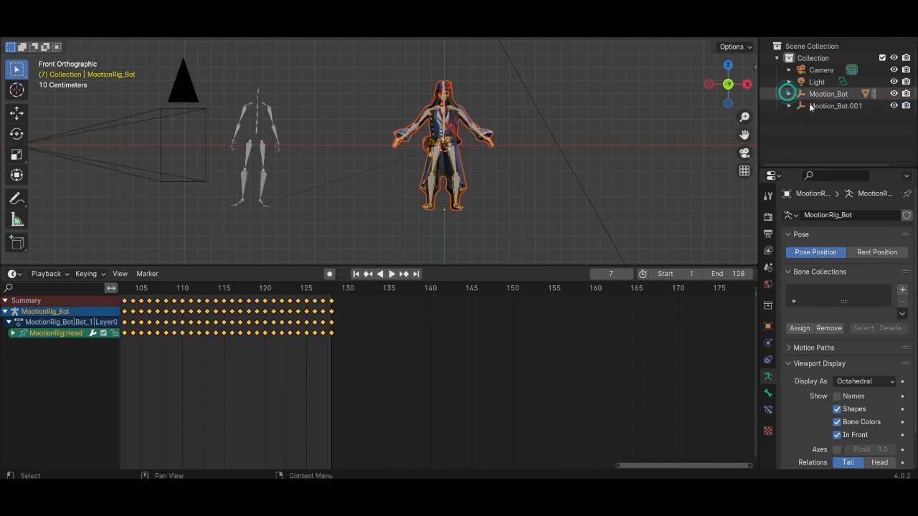
pyautogui.click(823, 95)
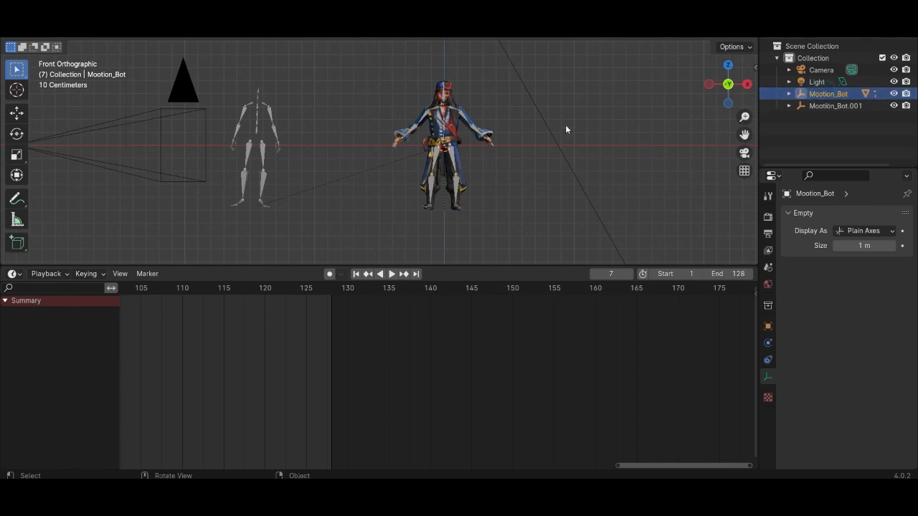
# Duplicate the pirate character's mesh together with its rig, leaving the copy in place.
pyautogui.click(455, 122)
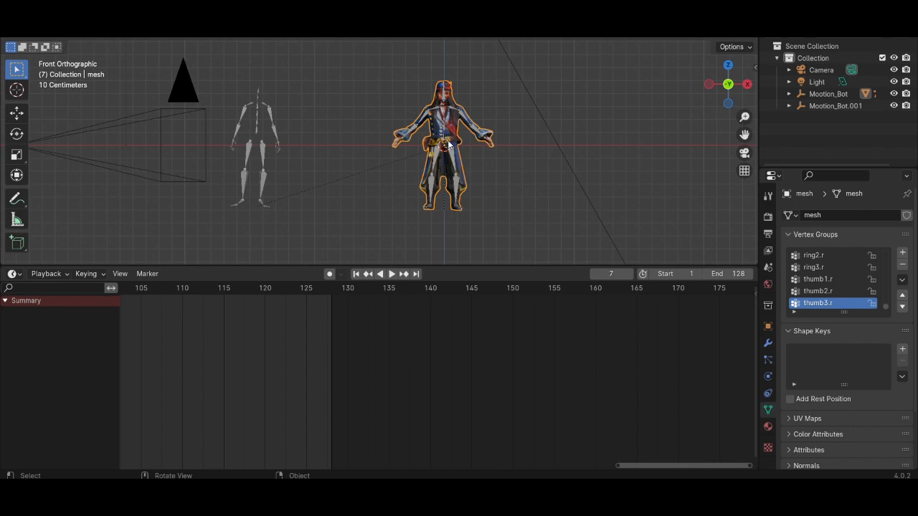
pyautogui.keyDown('shift'); pyautogui.click(466, 119); pyautogui.keyUp('shift')
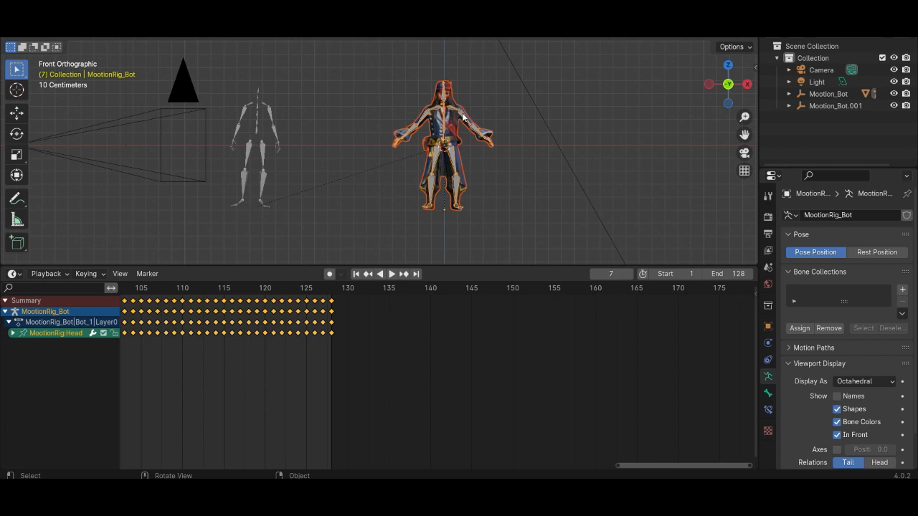
pyautogui.hotkey('shift', 'd')
pyautogui.press('Escape')
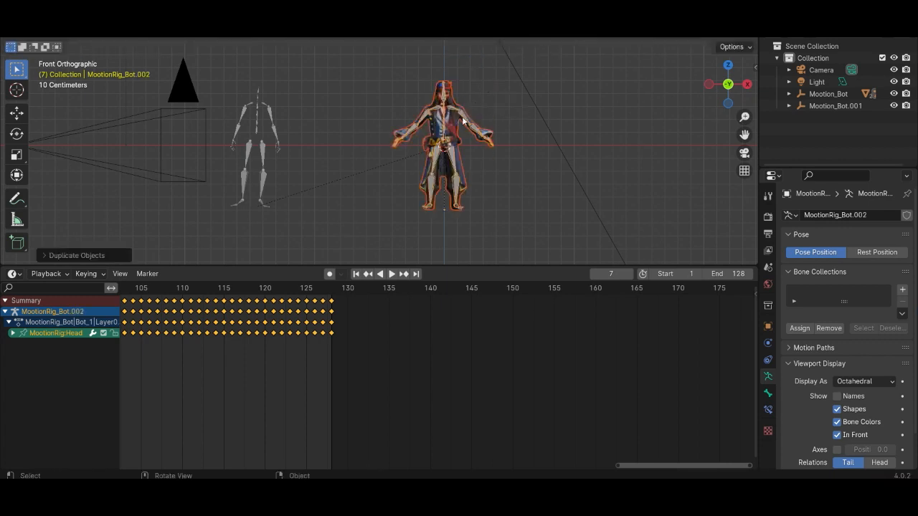
pyautogui.press('g')
pyautogui.press('x')
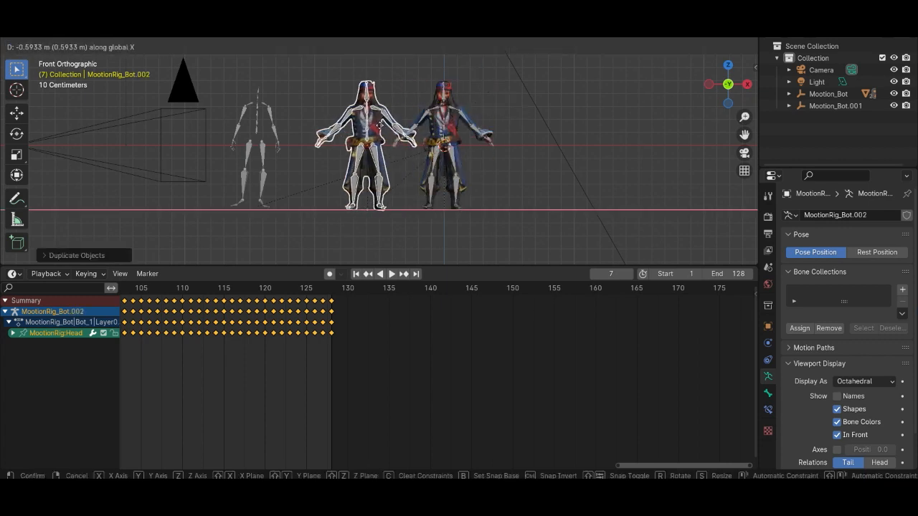
pyautogui.press('Escape')
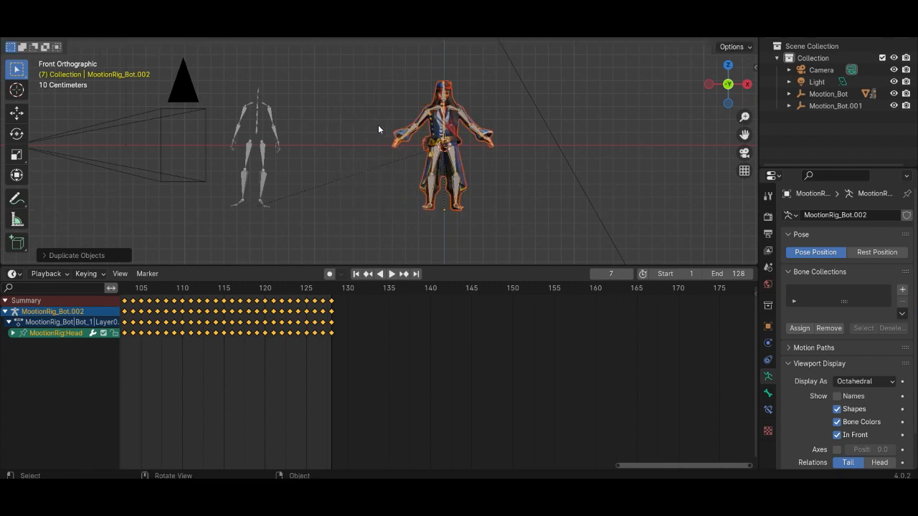
# Hide the original character's MootionRig_Bot armature and its mesh in the viewport, leaving only the duplicate shown.
pyautogui.click(789, 94)
pyautogui.scroll(-1, 832, 108)
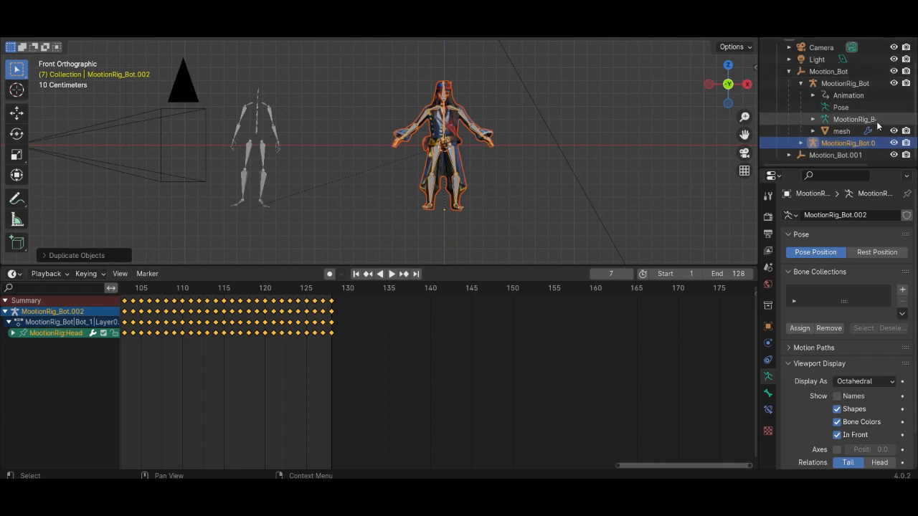
pyautogui.click(893, 83)
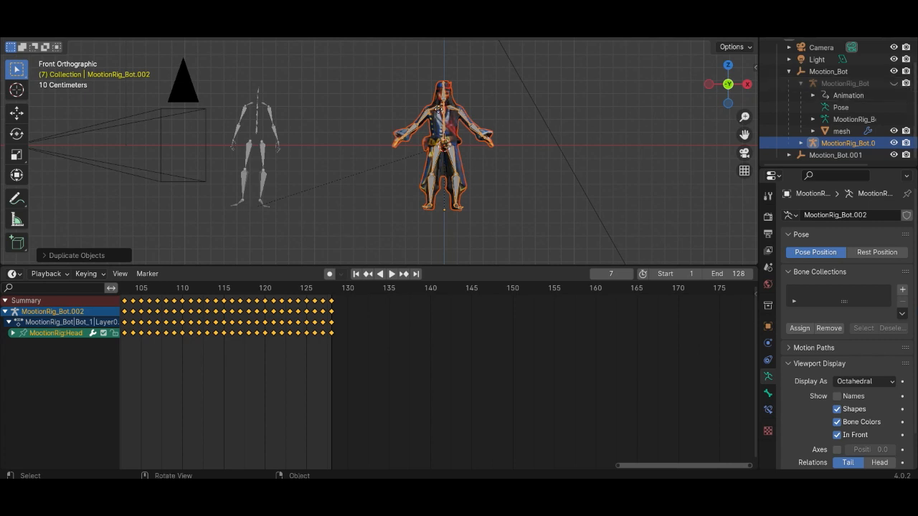
pyautogui.press('g')
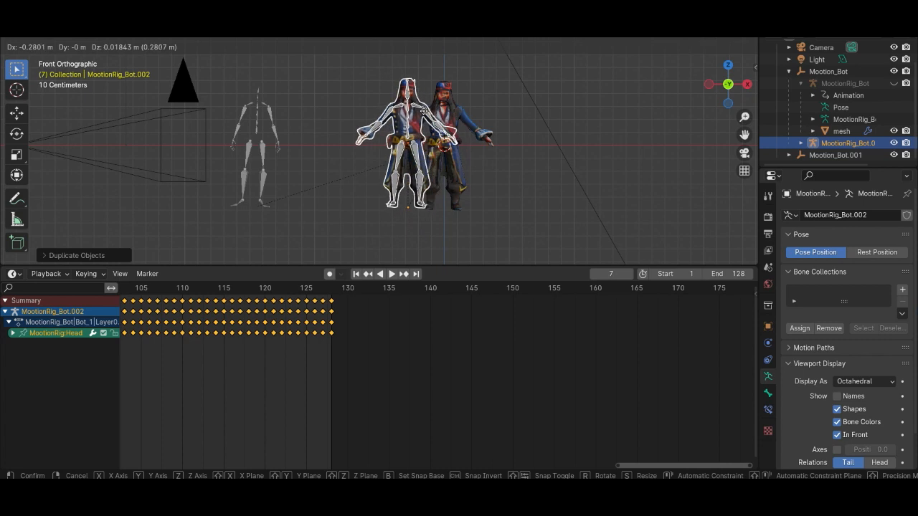
pyautogui.press('Escape')
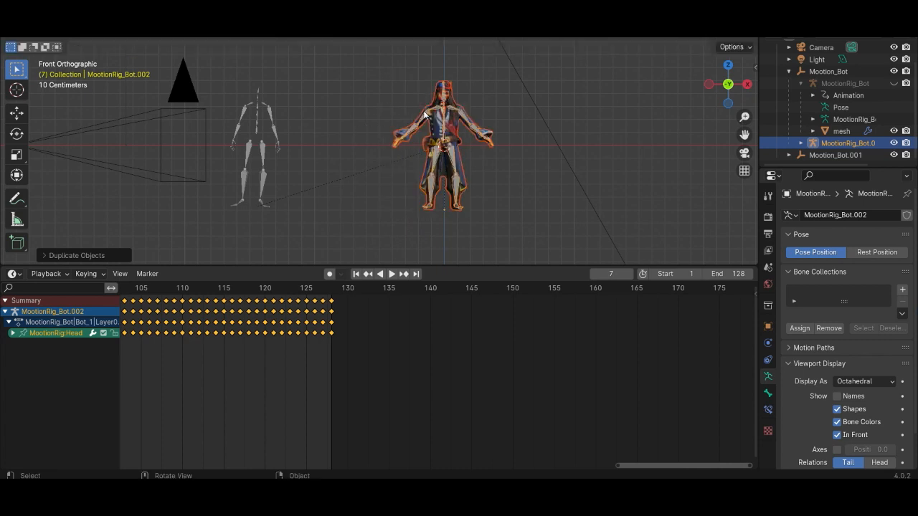
pyautogui.click(893, 132)
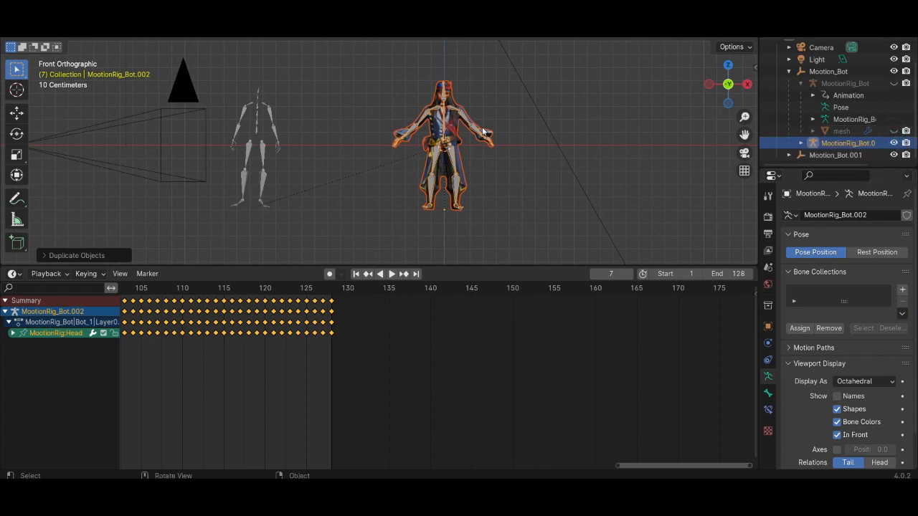
pyautogui.press('g')
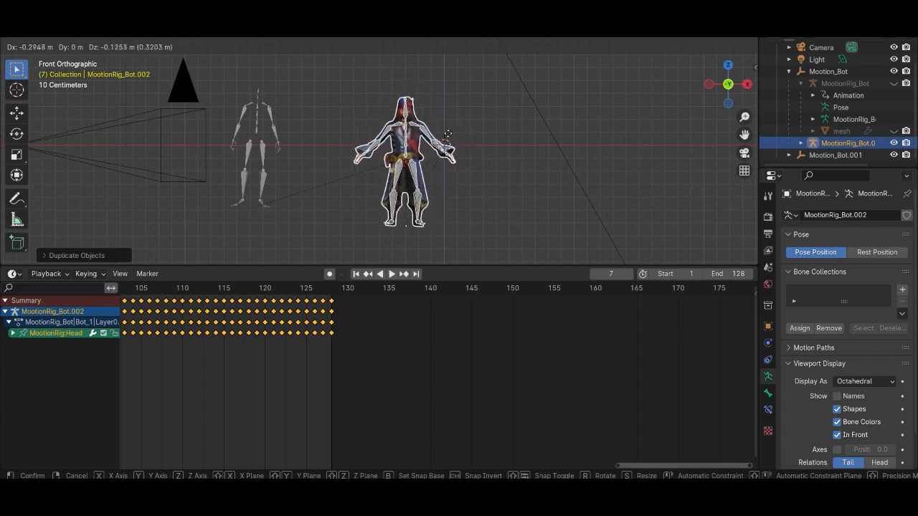
pyautogui.rightClick(459, 122)
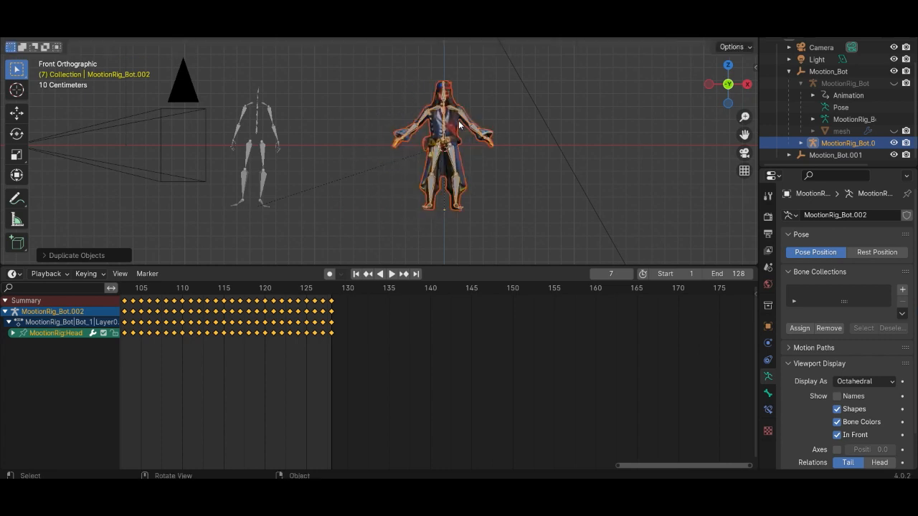
pyautogui.click(801, 84)
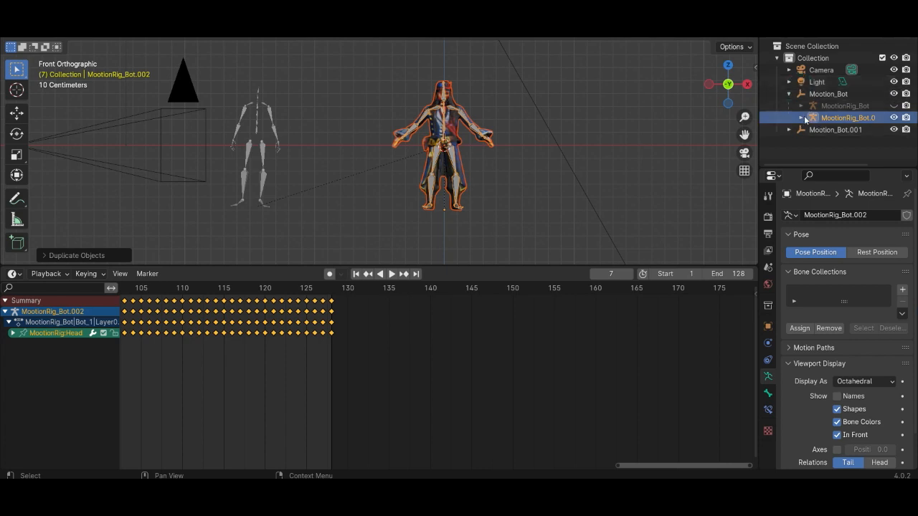
# Delete all keyframes from the duplicate's armature MootionRig_Bot.002.
pyautogui.scroll(1, 478, 134)
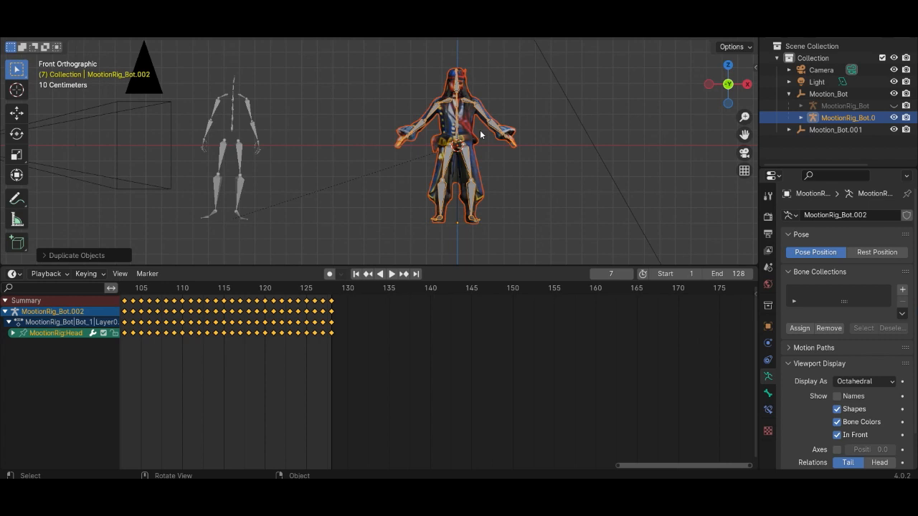
pyautogui.click(482, 112)
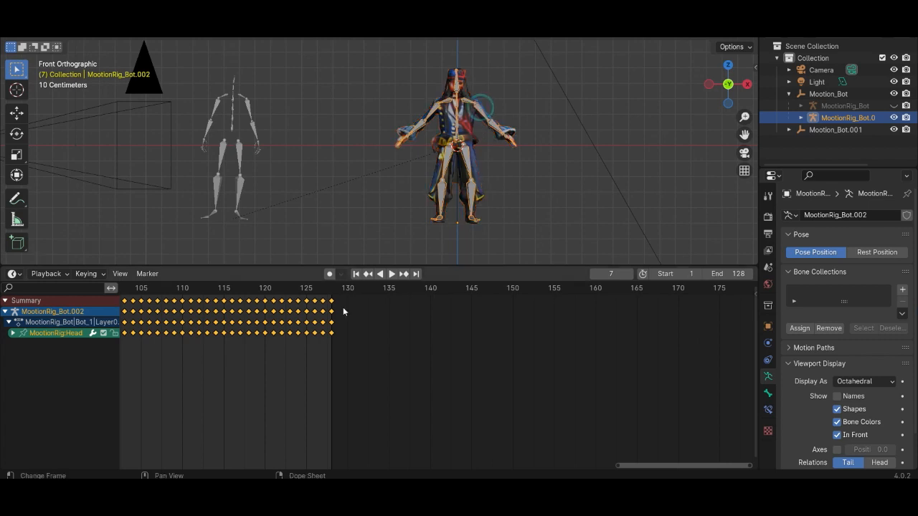
pyautogui.keyDown('ctrl'); pyautogui.scroll(-4, 346, 325); pyautogui.keyUp('ctrl')
pyautogui.keyDown('ctrl'); pyautogui.scroll(8, 345, 335); pyautogui.keyUp('ctrl')
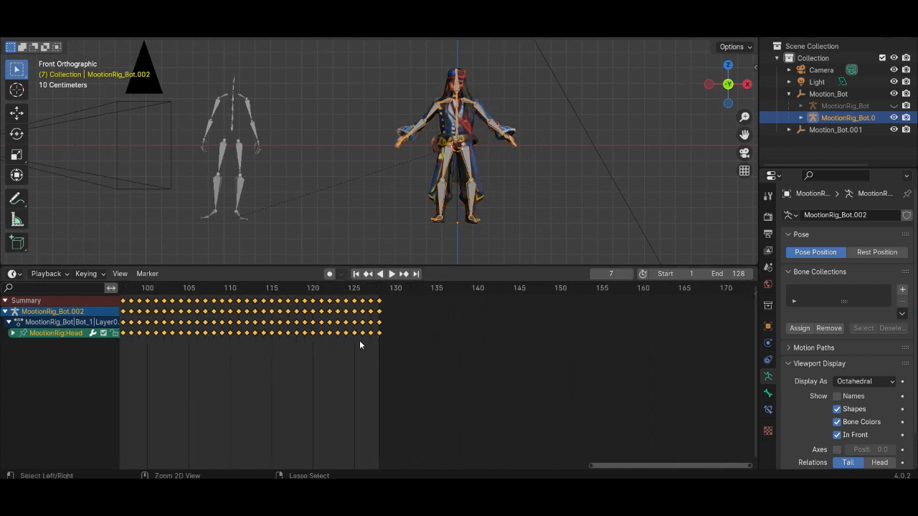
pyautogui.moveTo(592, 466); pyautogui.dragTo(347, 426)
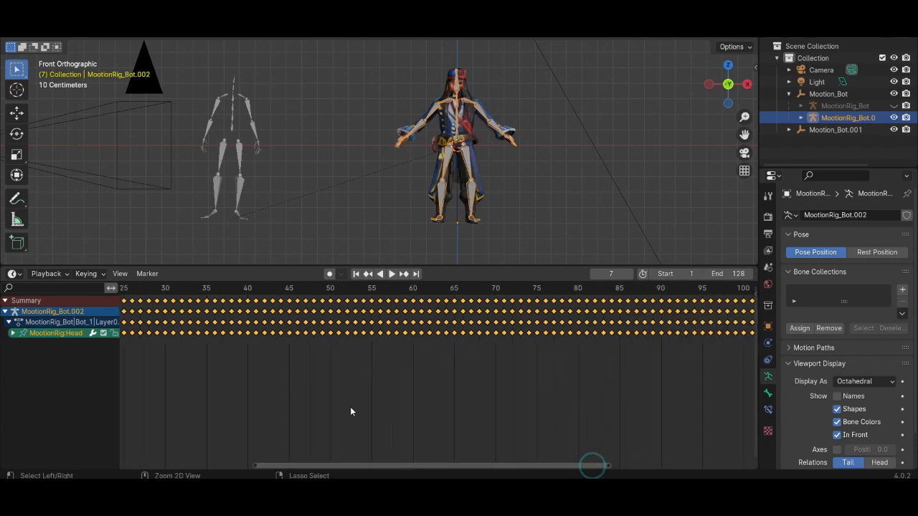
pyautogui.press('Home')
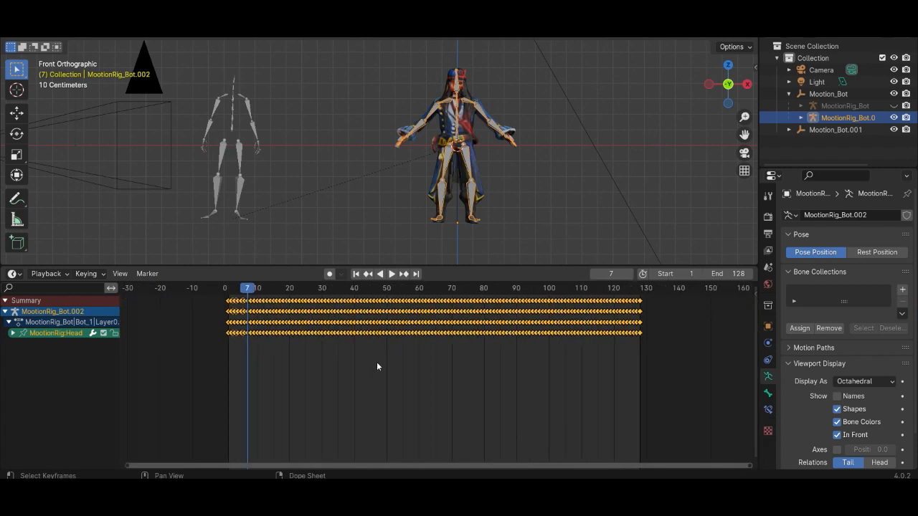
pyautogui.press('x')
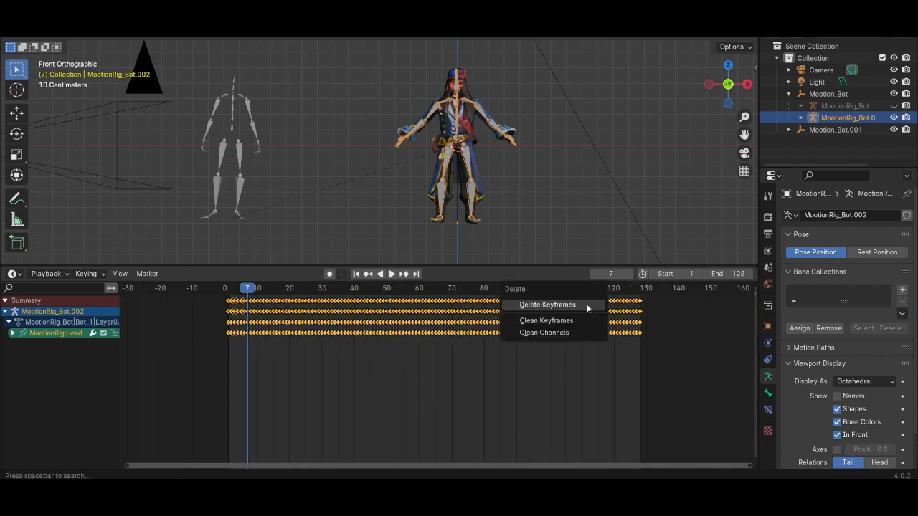
pyautogui.click(586, 305)
# Remove every vertex group from the duplicated character mesh mesh.001.
pyautogui.click(467, 113)
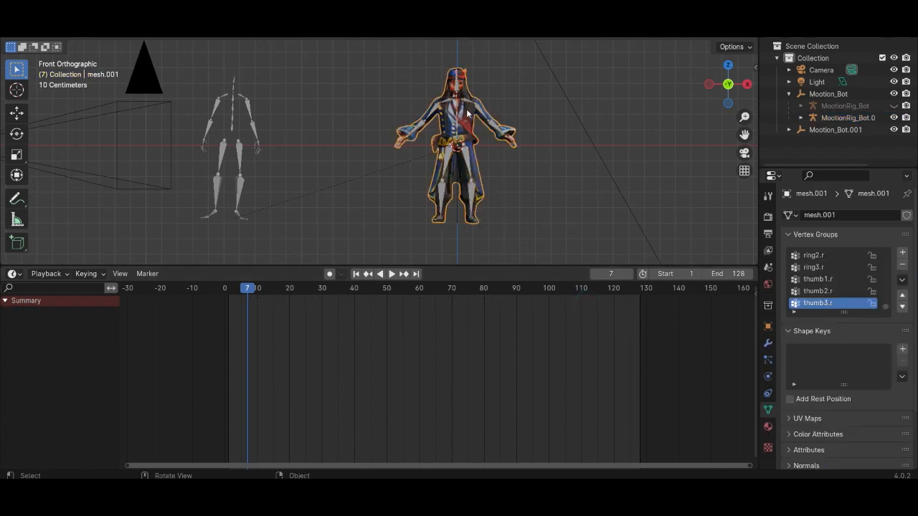
pyautogui.click(902, 266)
pyautogui.click(902, 266)
pyautogui.click(902, 267)
pyautogui.click(902, 266)
pyautogui.click(903, 266)
pyautogui.click(902, 266)
pyautogui.click(902, 266)
pyautogui.click(902, 266)
pyautogui.click(902, 266)
pyautogui.click(902, 266)
pyautogui.click(902, 266)
pyautogui.click(902, 266)
pyautogui.click(902, 266)
pyautogui.click(902, 266)
pyautogui.click(902, 266)
pyautogui.click(902, 266)
pyautogui.click(902, 266)
pyautogui.click(902, 266)
pyautogui.click(902, 266)
pyautogui.click(903, 267)
pyautogui.click(902, 267)
pyautogui.click(902, 266)
pyautogui.click(902, 266)
pyautogui.click(902, 266)
pyautogui.click(902, 266)
pyautogui.click(903, 266)
pyautogui.click(902, 266)
pyautogui.click(903, 266)
pyautogui.click(902, 266)
pyautogui.click(902, 266)
pyautogui.click(903, 266)
pyautogui.click(902, 266)
pyautogui.click(902, 266)
pyautogui.click(902, 266)
pyautogui.click(902, 266)
pyautogui.click(902, 266)
pyautogui.click(902, 266)
pyautogui.click(902, 266)
pyautogui.click(902, 266)
pyautogui.click(902, 266)
pyautogui.click(902, 266)
pyautogui.click(902, 266)
pyautogui.click(902, 266)
pyautogui.click(903, 266)
pyautogui.click(902, 266)
pyautogui.click(903, 266)
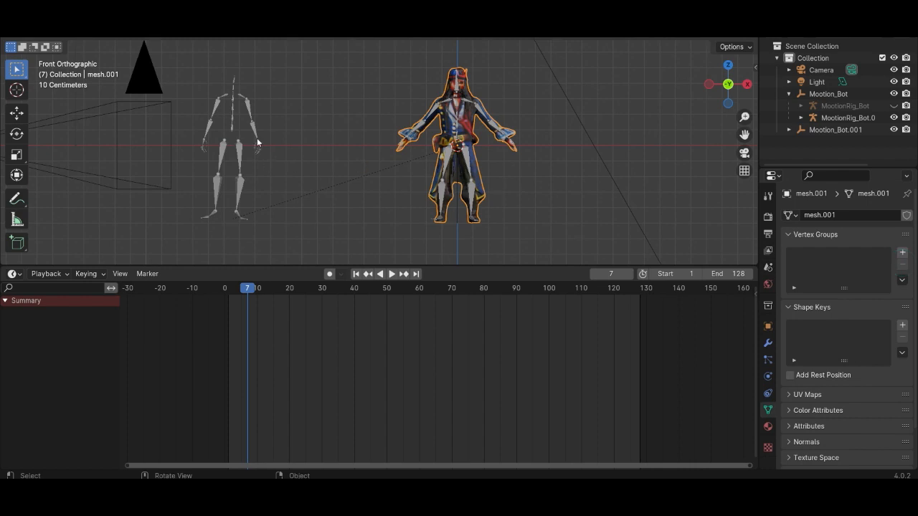
# Link the animation data of the imported armature MootionRig_Bot.001 to the duplicate's armature MootionRig_Bot.002.
pyautogui.click(465, 104)
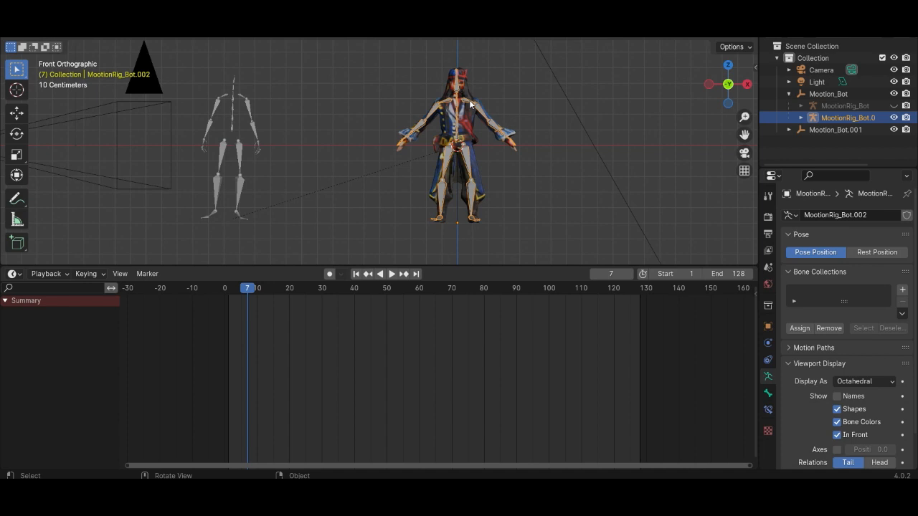
pyautogui.keyDown('shift'); pyautogui.click(249, 111); pyautogui.keyUp('shift')
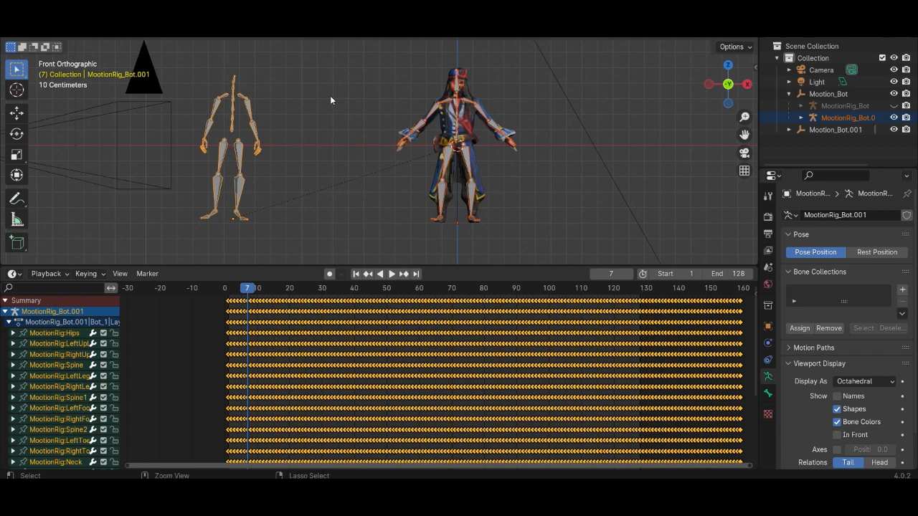
pyautogui.hotkey('ctrl', 'l')
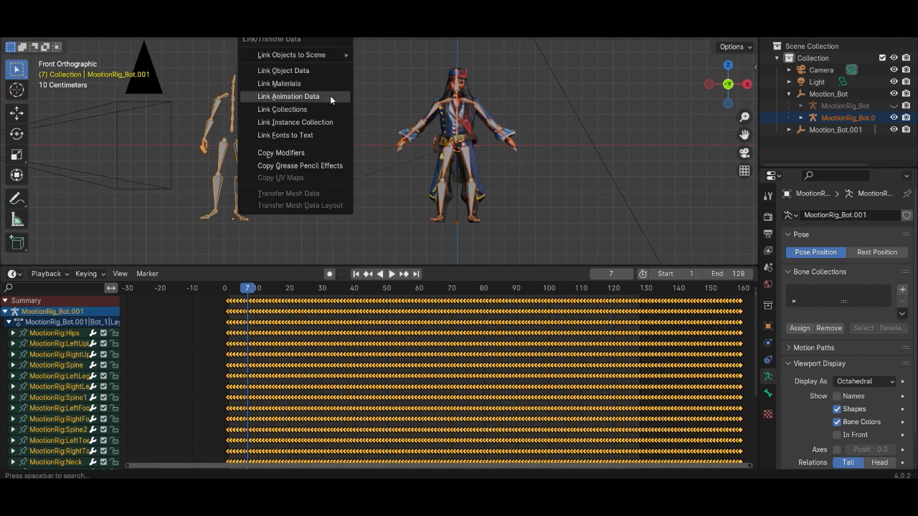
pyautogui.click(330, 96)
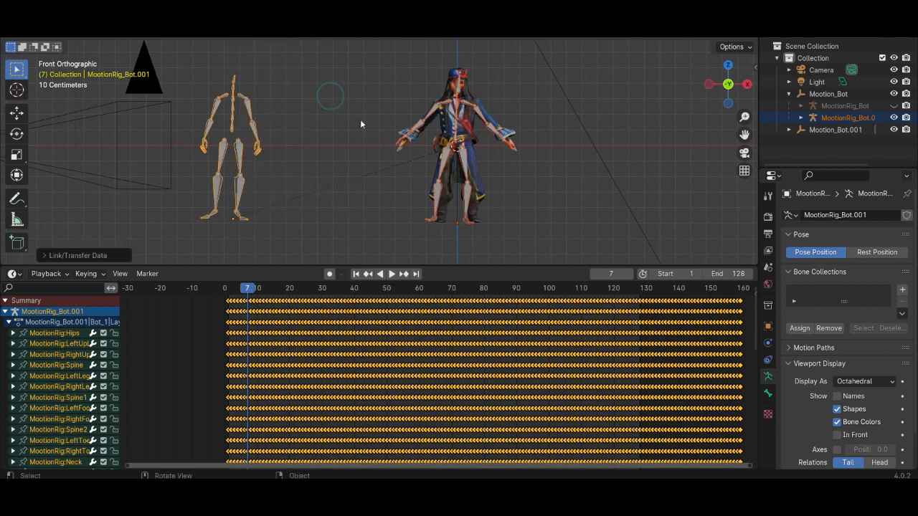
# Play back the linked animation on both armatures and return to frame 0.
pyautogui.press('space')
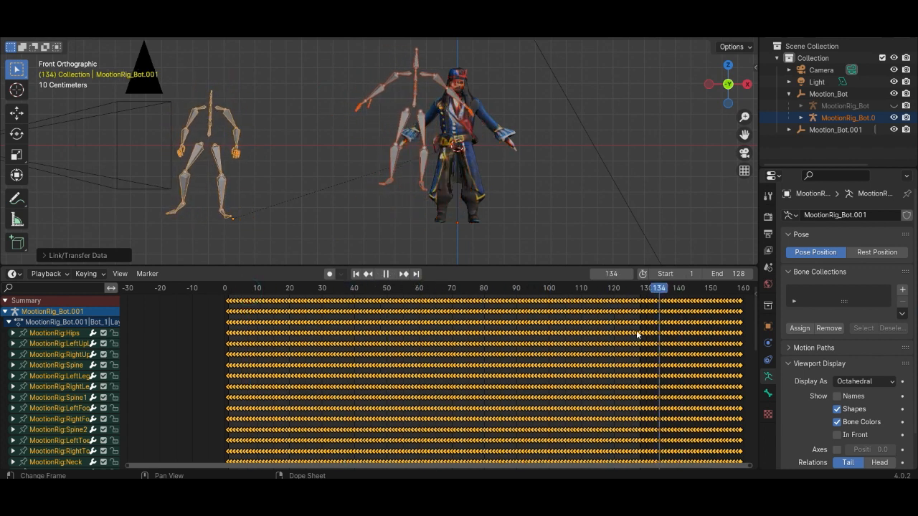
pyautogui.moveTo(380, 337); pyautogui.dragTo(179, 335)
pyautogui.press('space')
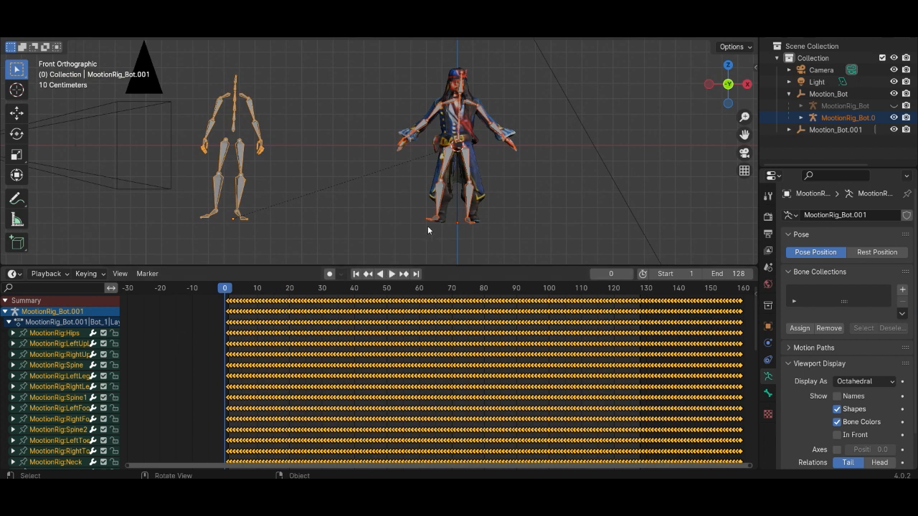
# Parent mesh.001 to the armature MootionRig_Bot.002 with automatic weights.
pyautogui.moveTo(455, 108); pyautogui.dragTo(416, 170, button='middle')
pyautogui.press('KP_5')
pyautogui.press('KP_1')
pyautogui.click(461, 92)
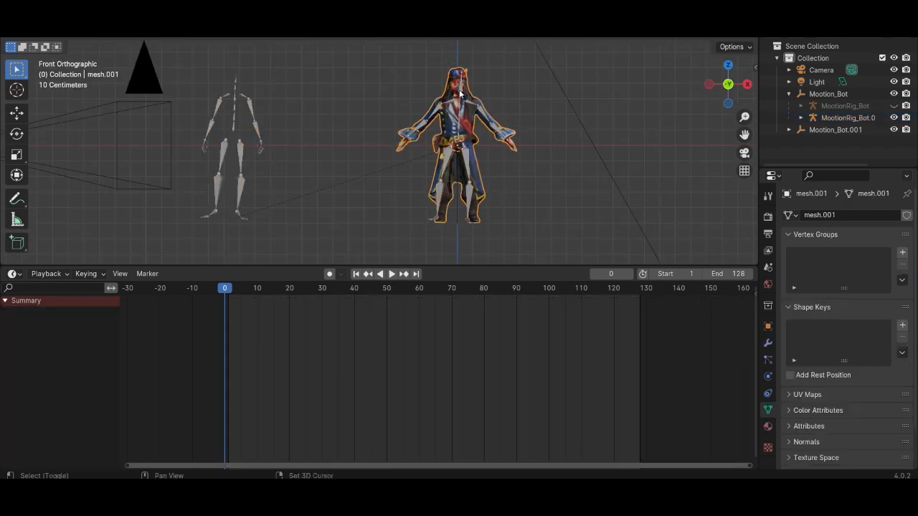
pyautogui.click(459, 91)
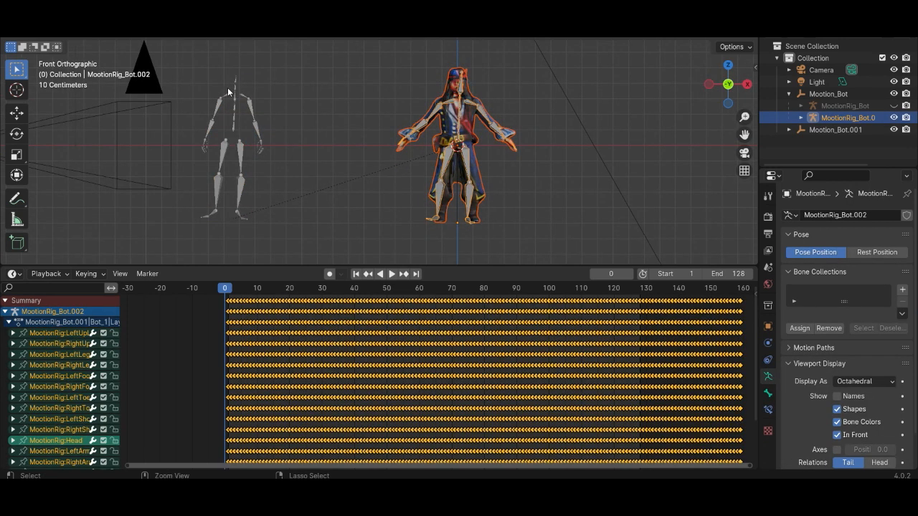
pyautogui.hotkey('ctrl', 'p')
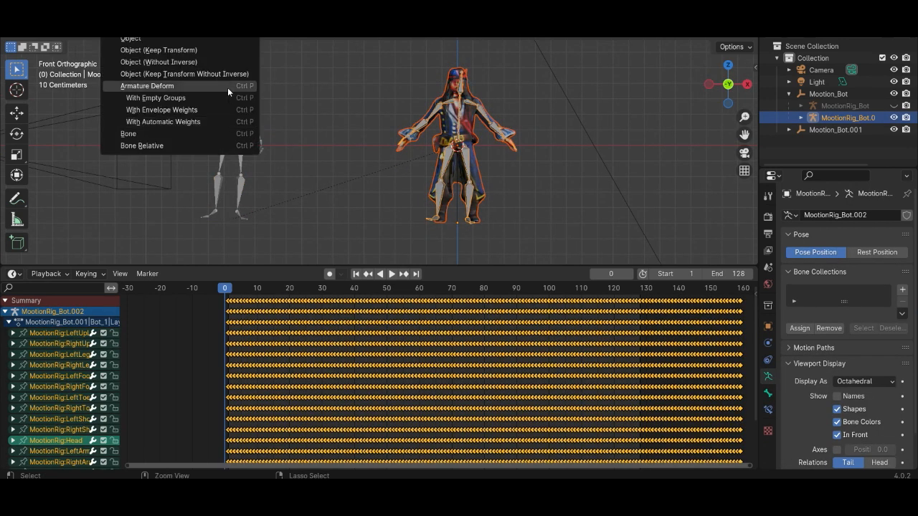
pyautogui.click(196, 122)
# Play and scrub the animation to frame 96 and examine how the duplicated character follows its armature in perspective and front views.
pyautogui.press('space')
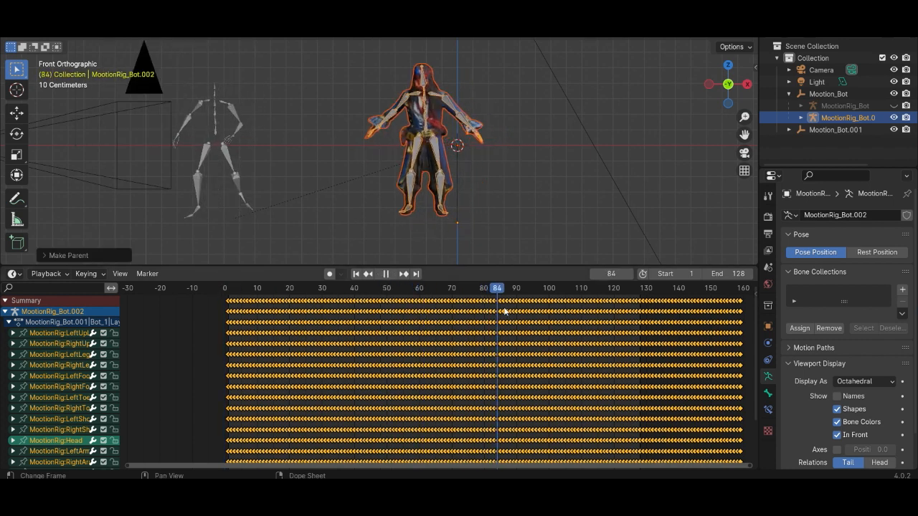
pyautogui.click(421, 347)
pyautogui.moveTo(421, 346); pyautogui.dragTo(519, 331)
pyautogui.press('space')
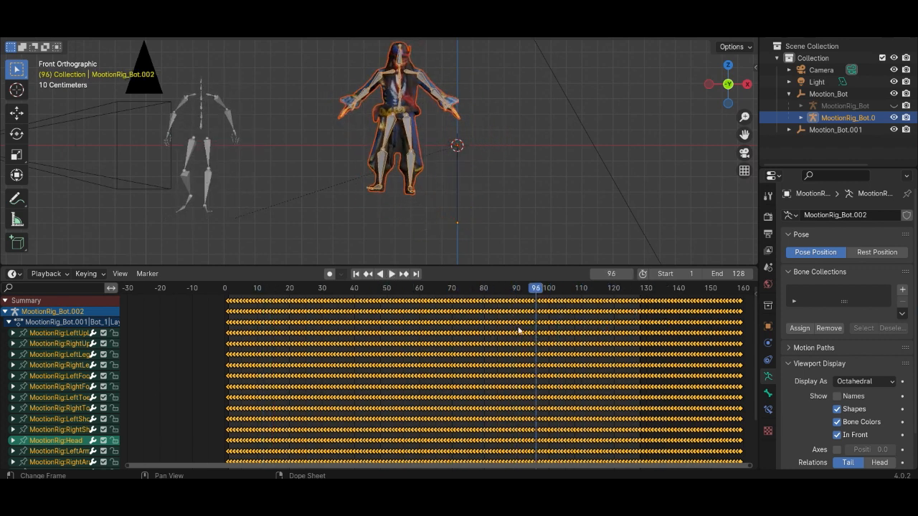
pyautogui.moveTo(362, 186); pyautogui.dragTo(423, 195, button='middle')
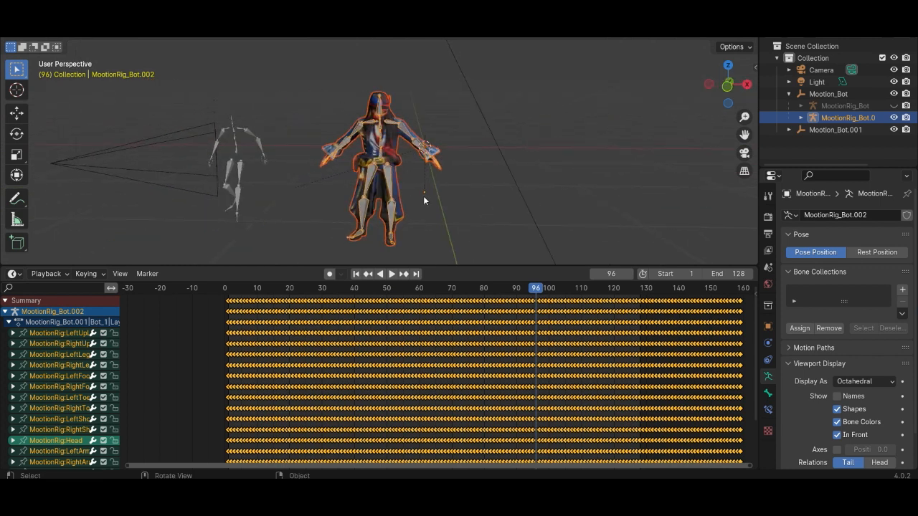
pyautogui.click(530, 206)
pyautogui.press('KP_1')
pyautogui.scroll(3, 401, 177)
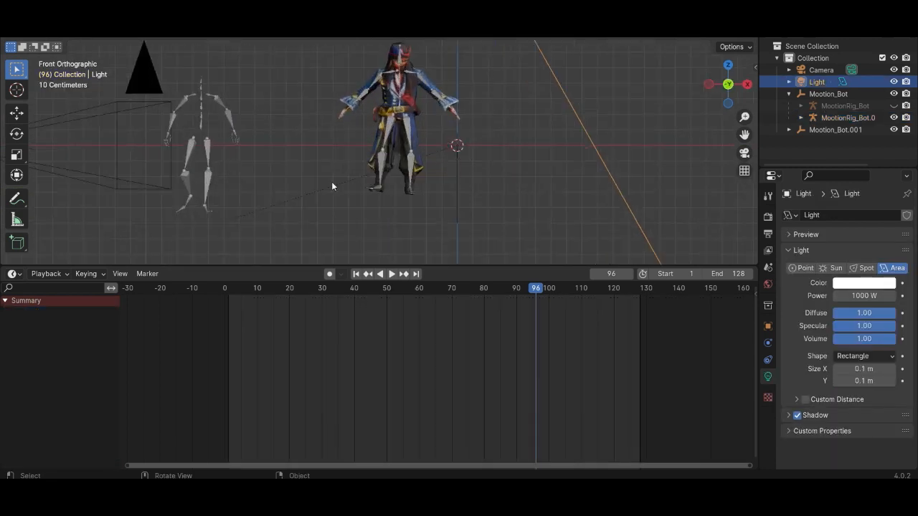
# Enter Edit Mode on the armature MootionRig_Bot.001 and rename its left upper leg bone to upperleg.l.
pyautogui.click(210, 154)
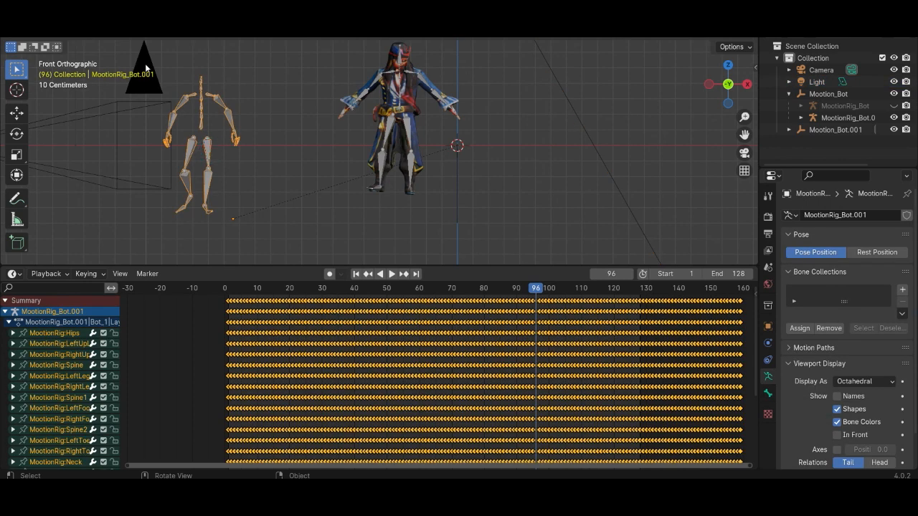
pyautogui.click(88, 33)
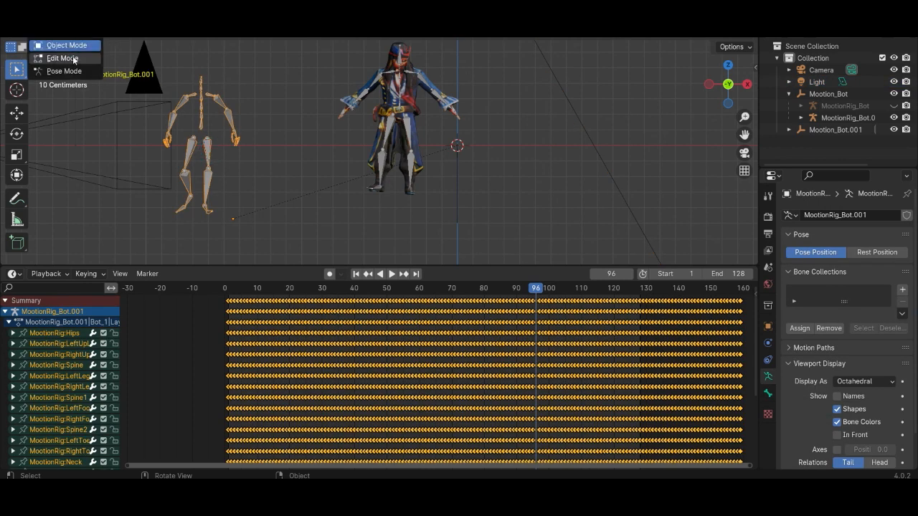
pyautogui.click(74, 59)
pyautogui.scroll(2, 255, 166)
pyautogui.click(182, 153)
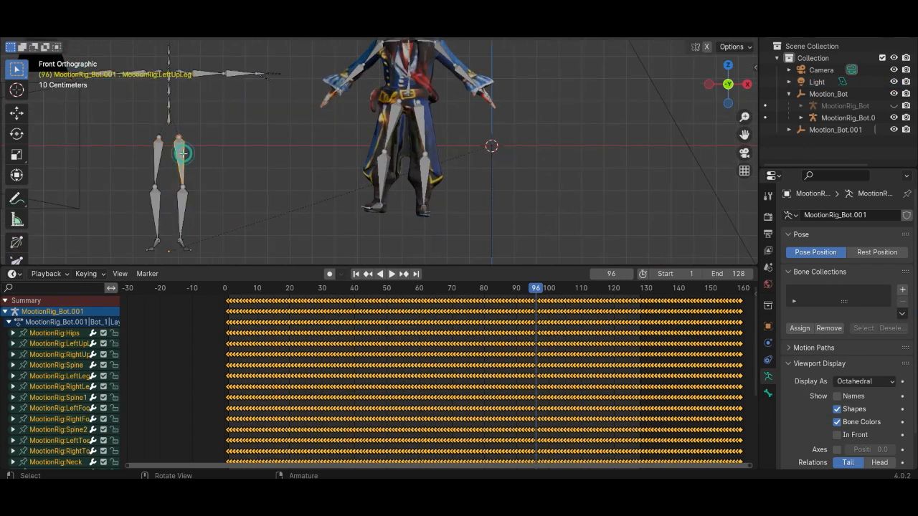
pyautogui.click(767, 393)
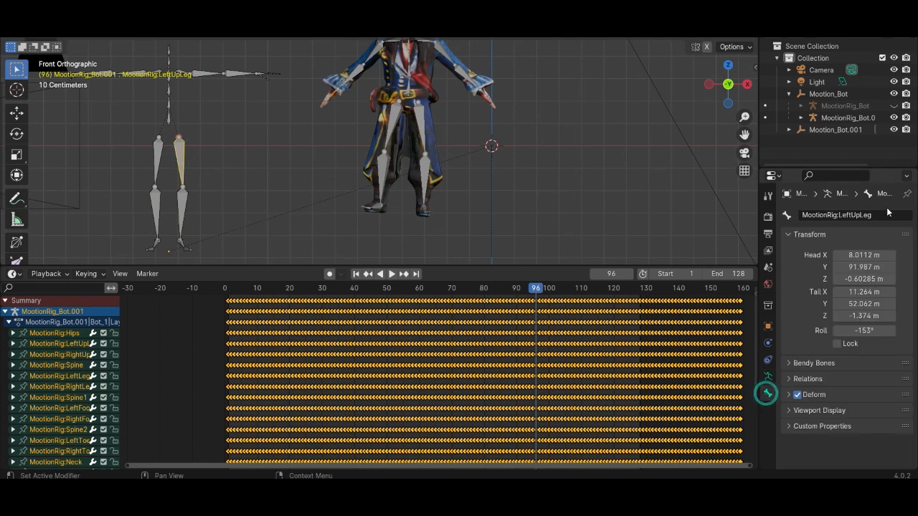
pyautogui.click(882, 213)
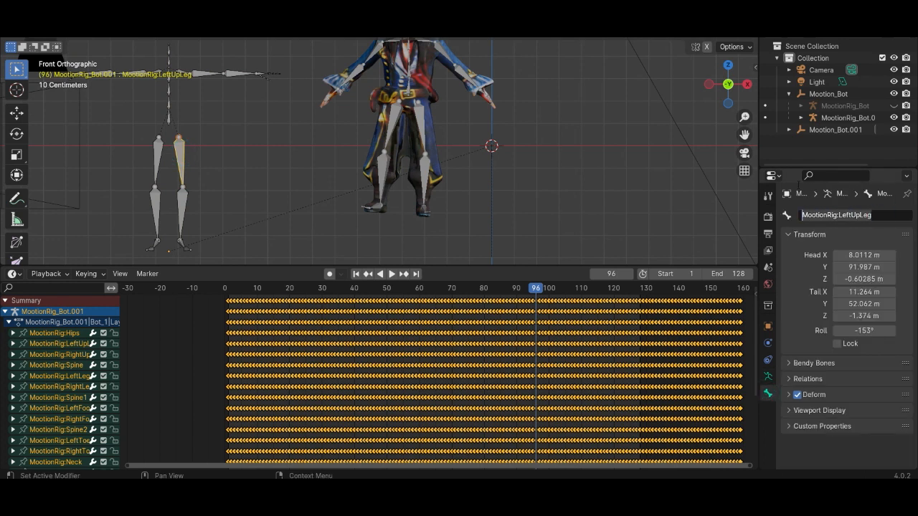
pyautogui.write('L')
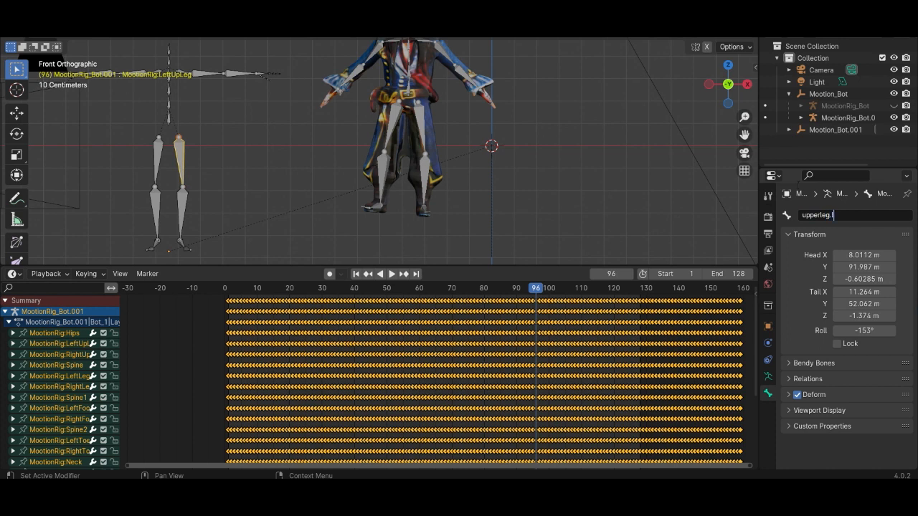
# Rename the right upper leg bone of MootionRig_Bot.001 to upperleg.r.
pyautogui.click(159, 151)
pyautogui.click(159, 150)
pyautogui.click(868, 215)
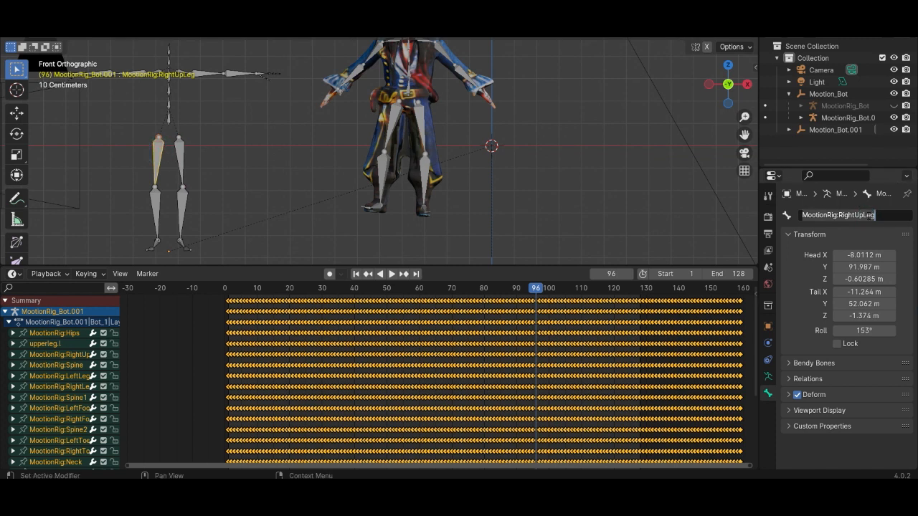
pyautogui.write('upperleg.')
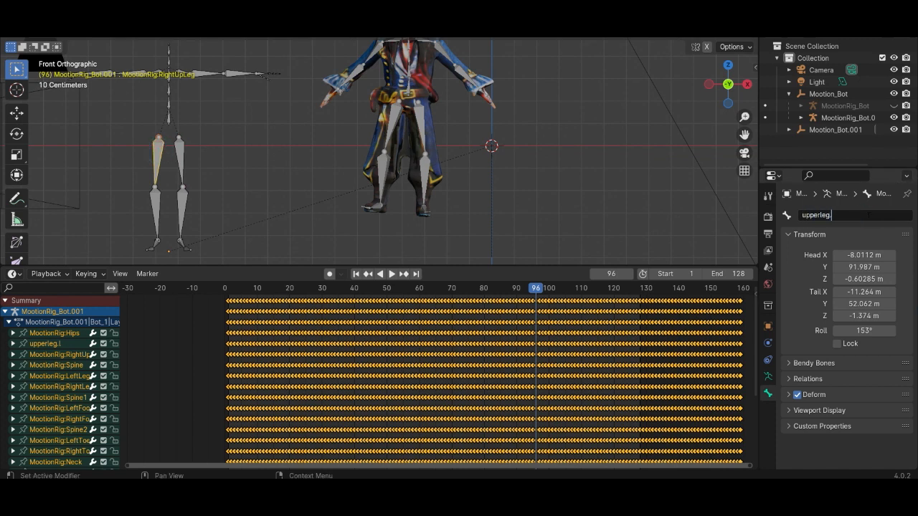
pyautogui.click(799, 273)
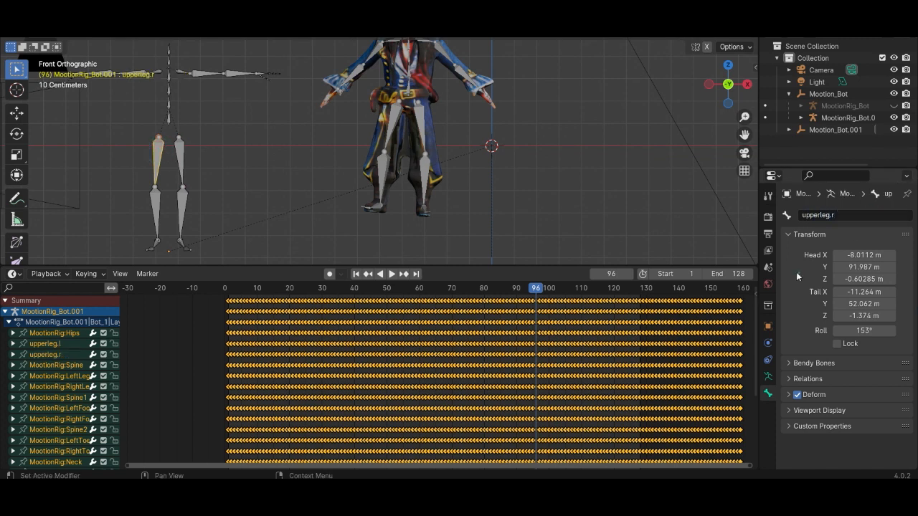
# Scrub the animation to frame 15 and rename the left lower leg bone of MootionRig_Bot.001 to lowerleg.l.
pyautogui.scroll(-4, 481, 165)
pyautogui.moveTo(466, 165); pyautogui.dragTo(379, 213, button='middle')
pyautogui.moveTo(539, 291); pyautogui.dragTo(273, 320)
pyautogui.scroll(1, 407, 231)
pyautogui.scroll(2, 407, 232)
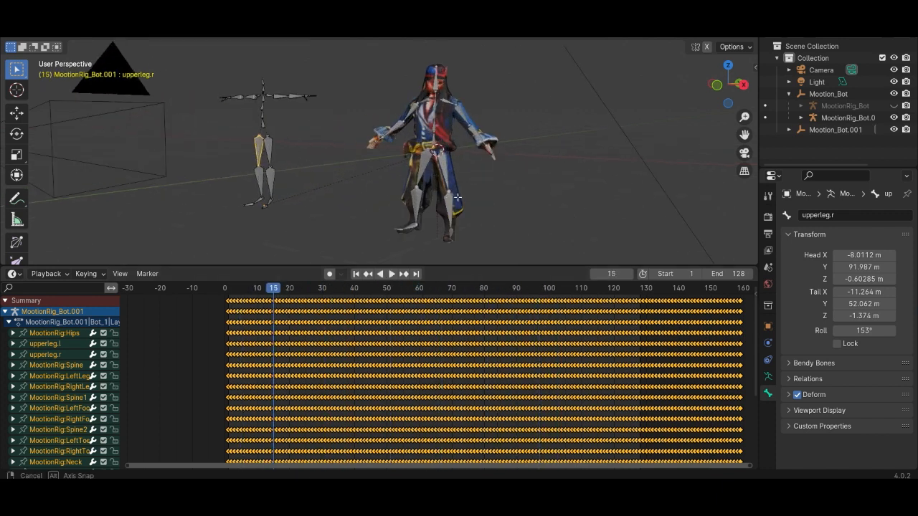
pyautogui.click(465, 198)
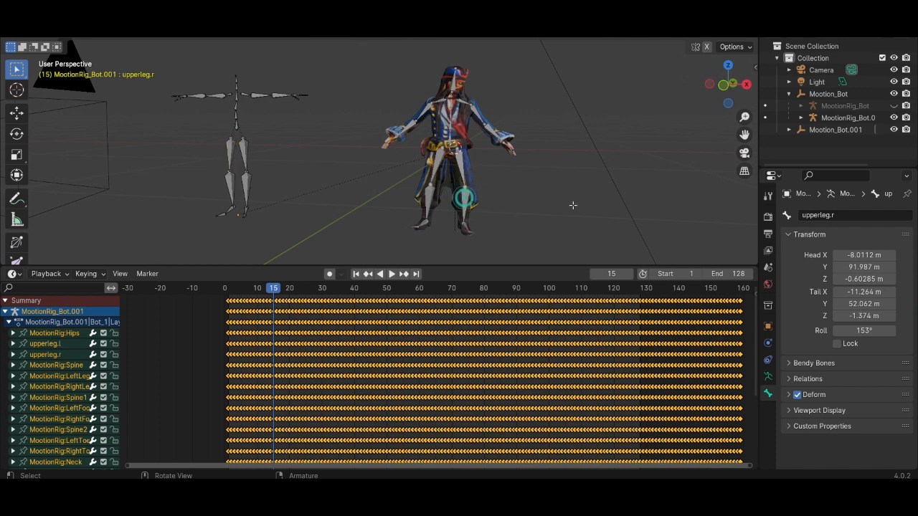
pyautogui.click(242, 180)
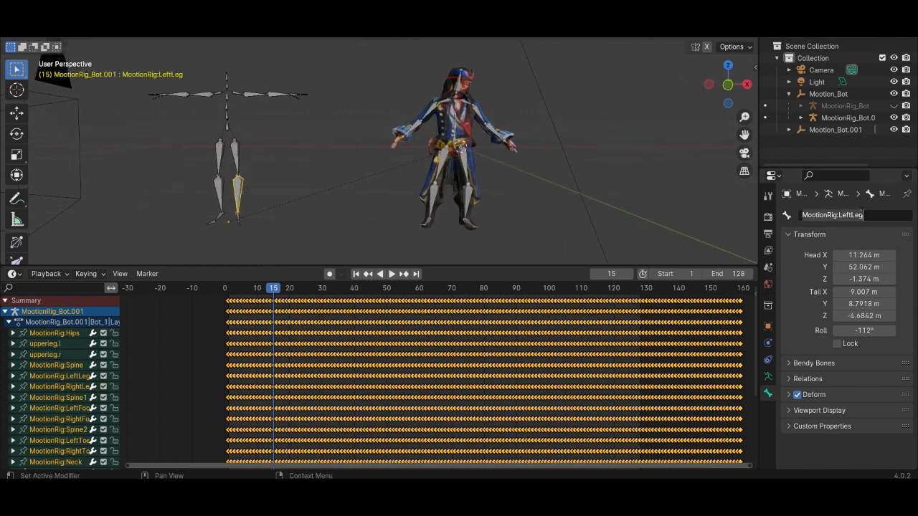
pyautogui.write('lowerleg.l')
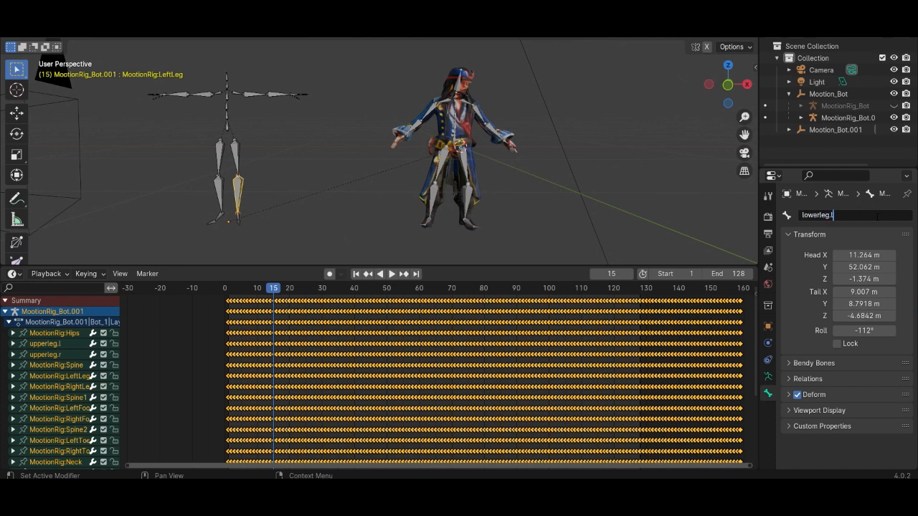
pyautogui.press('Return')
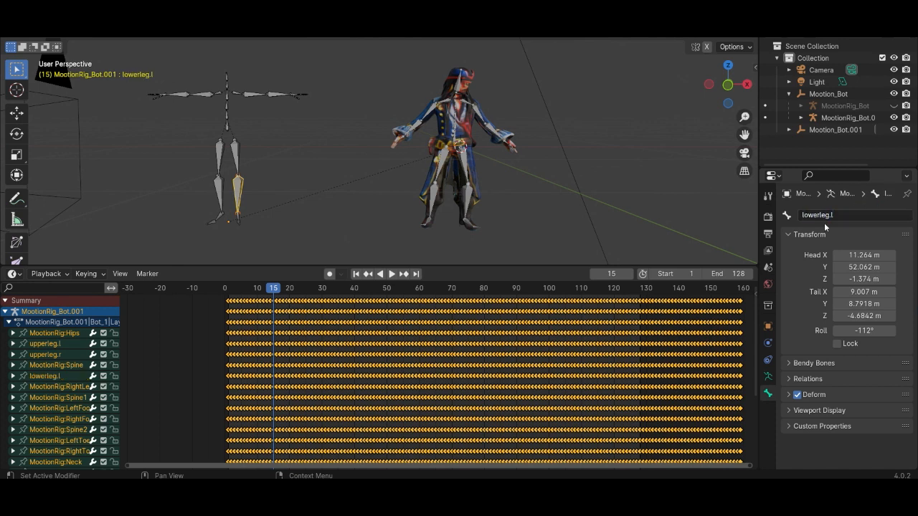
# Rename the right lower leg bone of MootionRig_Bot.001 to lowerleg.r.
pyautogui.click(217, 189)
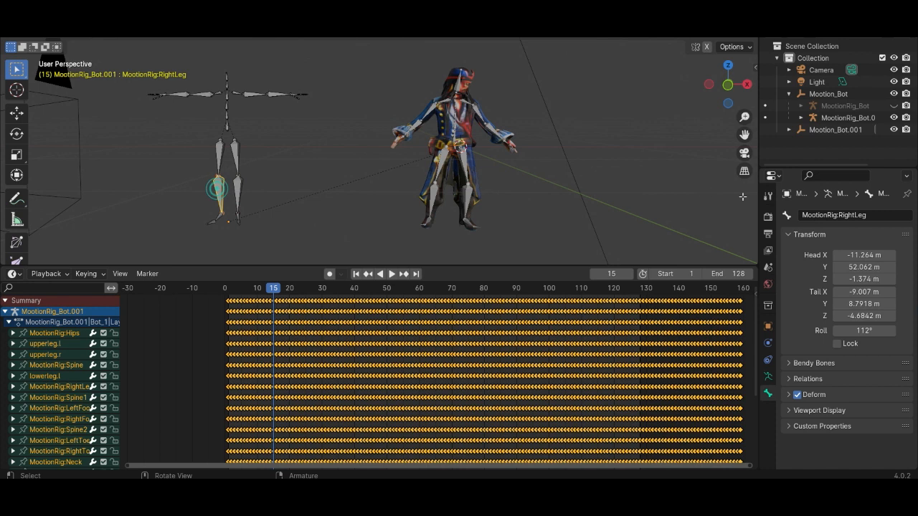
pyautogui.click(832, 215)
pyautogui.write('lower')
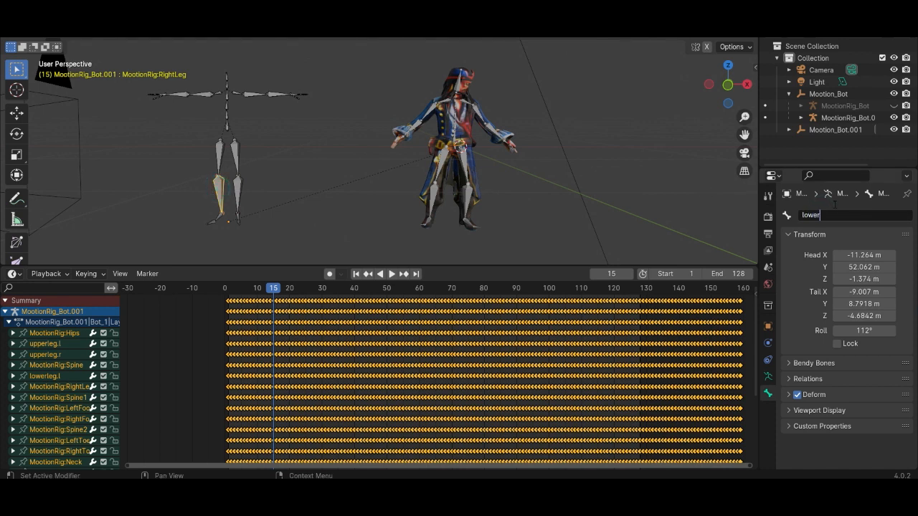
pyautogui.write('leg.r')
pyautogui.press('Return')
# Play and scrub the animation and examine the character's motion in perspective and side views.
pyautogui.moveTo(271, 298); pyautogui.dragTo(491, 326)
pyautogui.scroll(-3, 497, 215)
pyautogui.moveTo(498, 215); pyautogui.dragTo(375, 188, button='middle')
pyautogui.press('space')
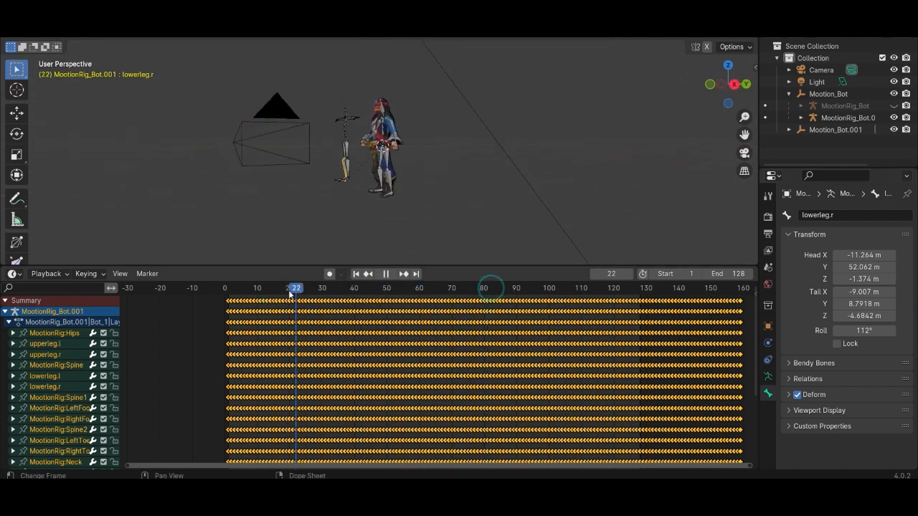
pyautogui.moveTo(432, 308); pyautogui.dragTo(412, 321)
pyautogui.moveTo(403, 188); pyautogui.dragTo(478, 191, button='middle')
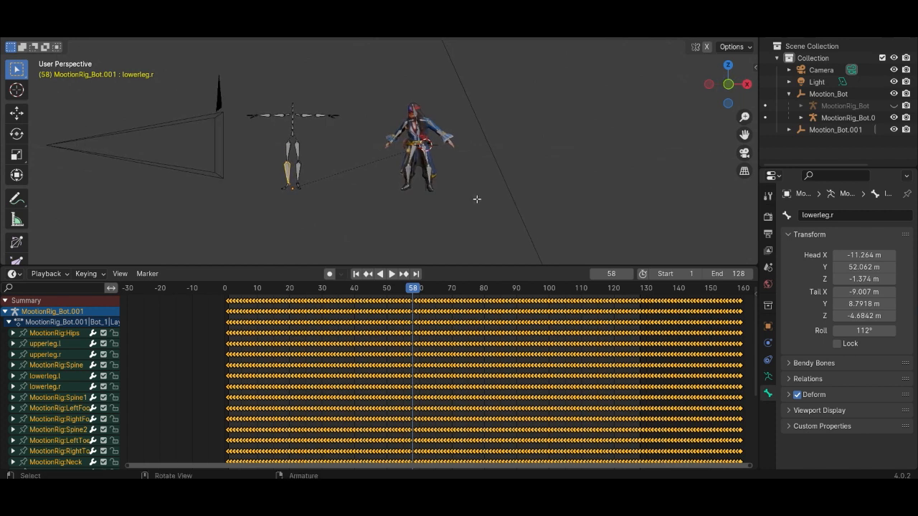
pyautogui.moveTo(411, 290); pyautogui.dragTo(434, 300)
pyautogui.keyDown('ctrl'); pyautogui.scroll(5, 395, 328); pyautogui.keyUp('ctrl')
pyautogui.scroll(5, 459, 332)
pyautogui.click(424, 154)
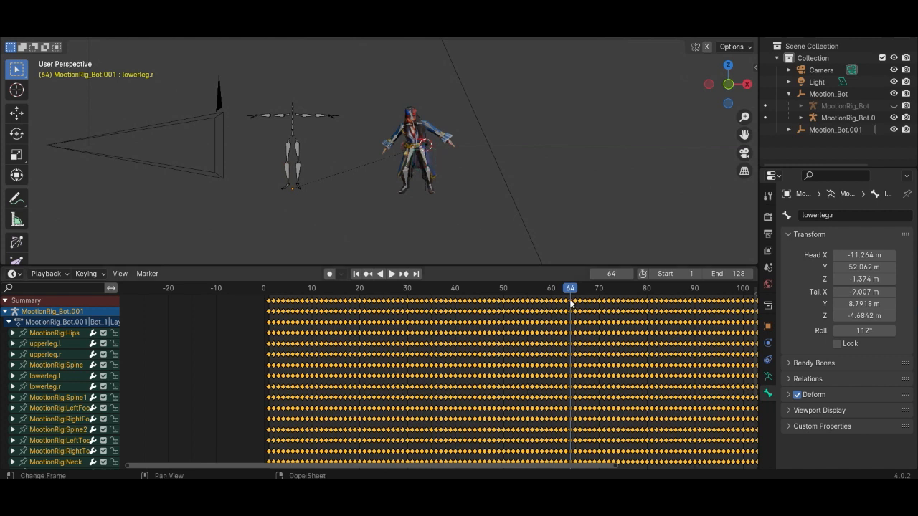
pyautogui.scroll(2, 570, 303)
pyautogui.moveTo(495, 201); pyautogui.dragTo(380, 187, button='middle')
# Scrub to frame 50 and delete all keyframes of MootionRig_Bot.001 before that frame.
pyautogui.moveTo(605, 289); pyautogui.dragTo(521, 317)
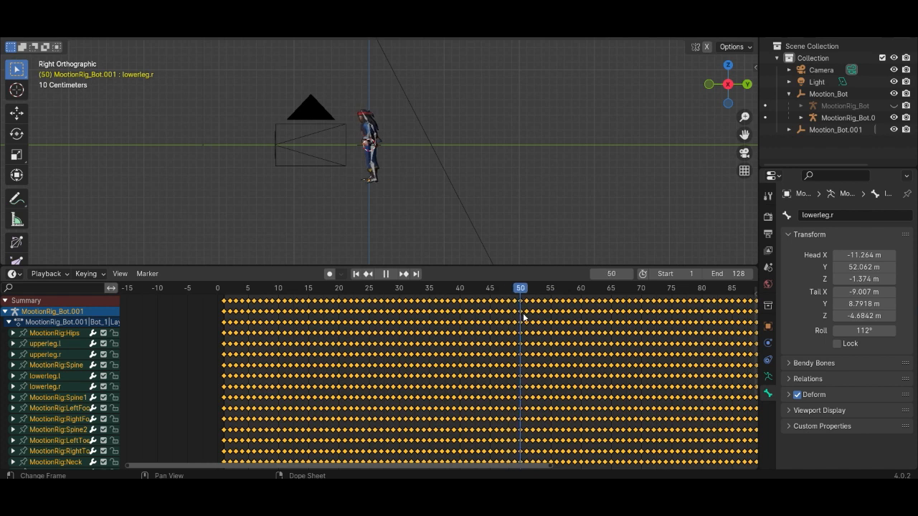
pyautogui.click(206, 309)
pyautogui.moveTo(197, 300); pyautogui.dragTo(516, 470)
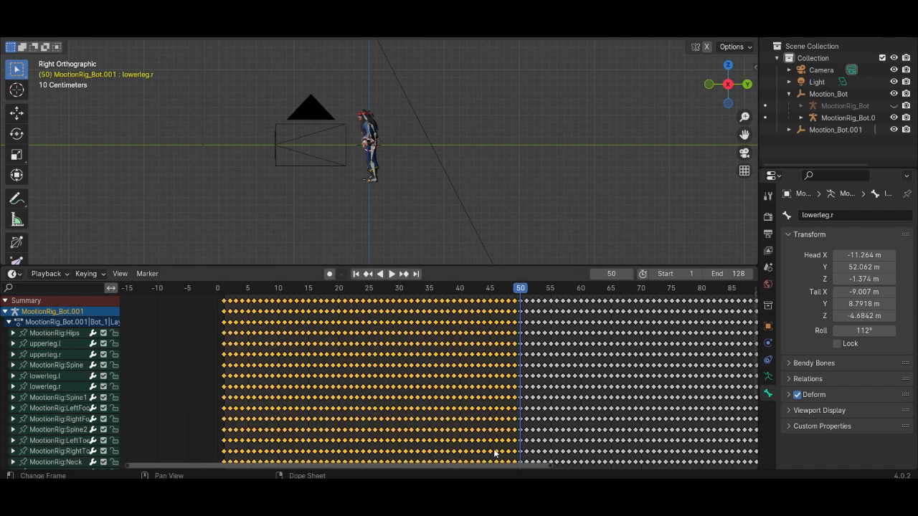
pyautogui.press('x')
pyautogui.click(470, 439)
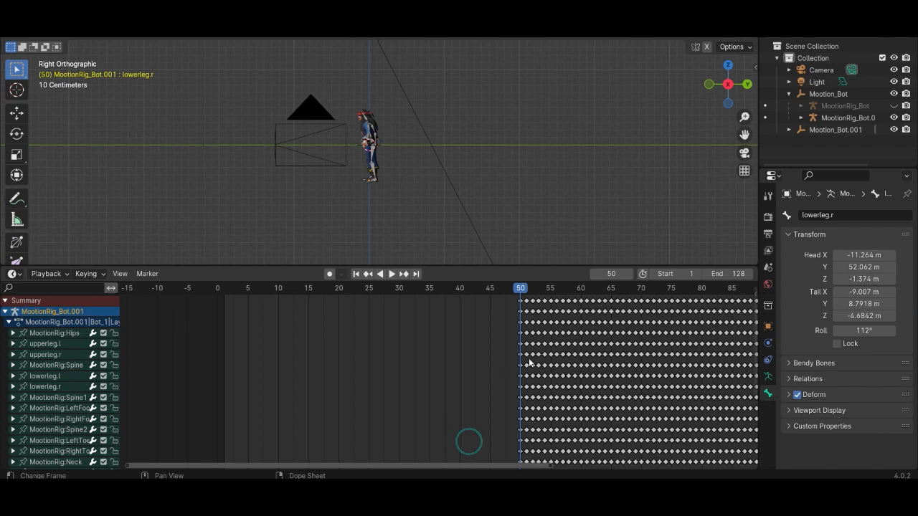
# Move all remaining keyframes 49 frames earlier so the animation starts at frame 1.
pyautogui.press('a')
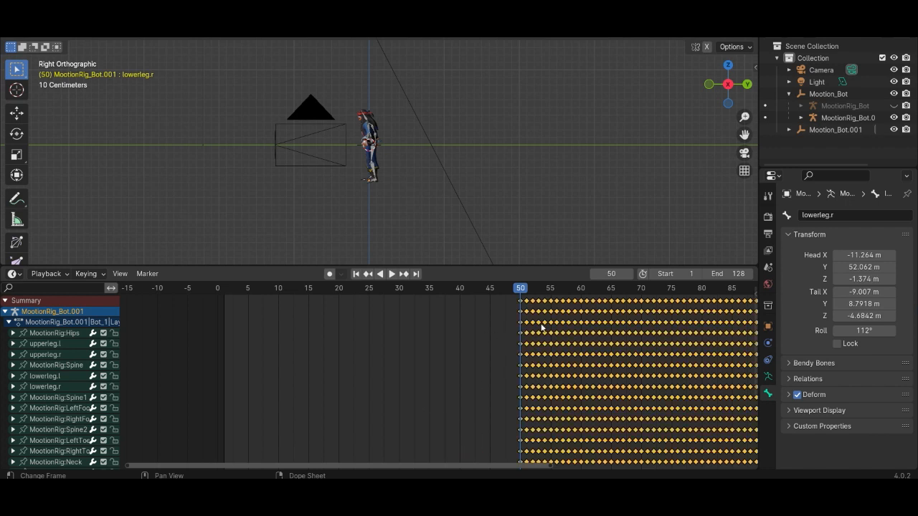
pyautogui.press('g')
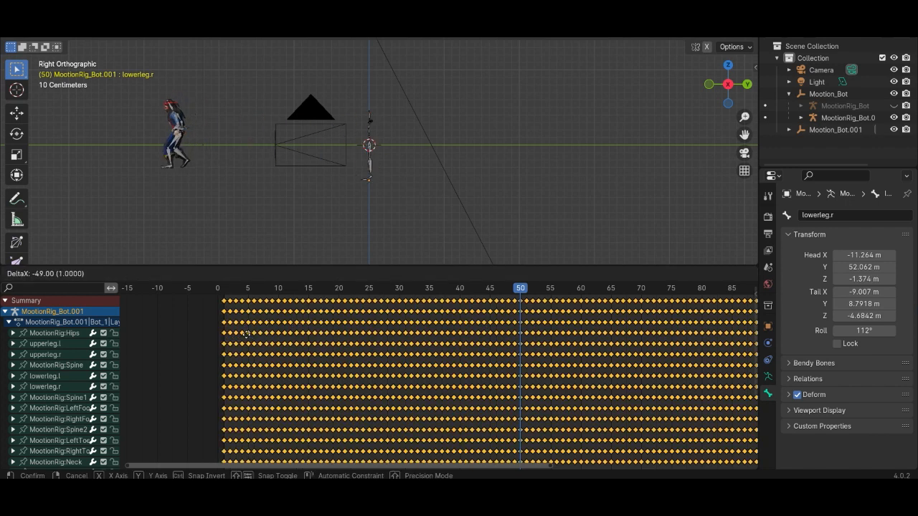
pyautogui.click(248, 335)
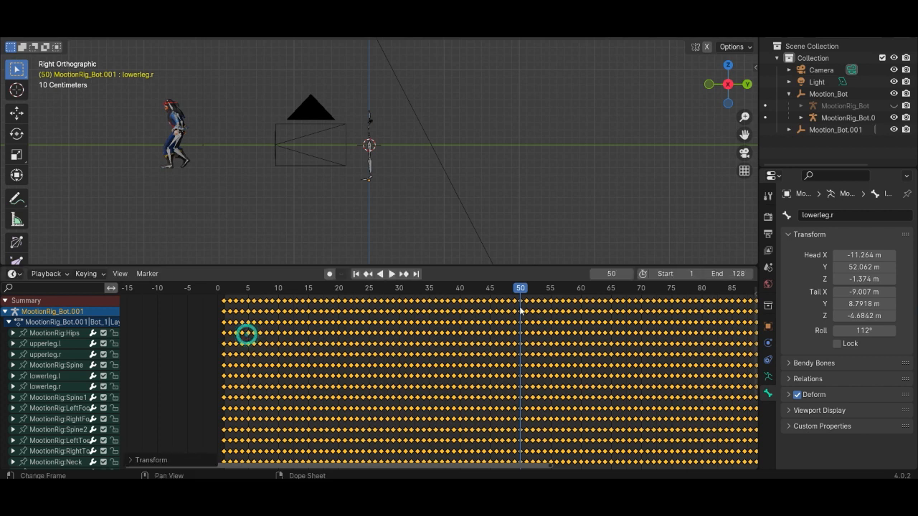
# Play through the shifted animation, delete all keyframes after frame 90 and return to frame 1.
pyautogui.moveTo(524, 287); pyautogui.dragTo(603, 360)
pyautogui.press('space')
pyautogui.keyDown('ctrl'); pyautogui.hscroll(5, 595, 381); pyautogui.keyUp('ctrl')
pyautogui.scroll(-3, 562, 375)
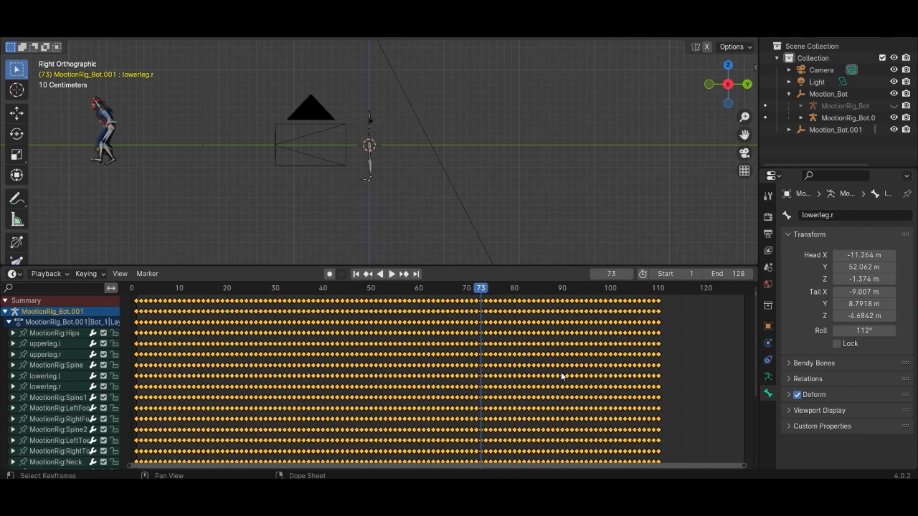
pyautogui.press('space')
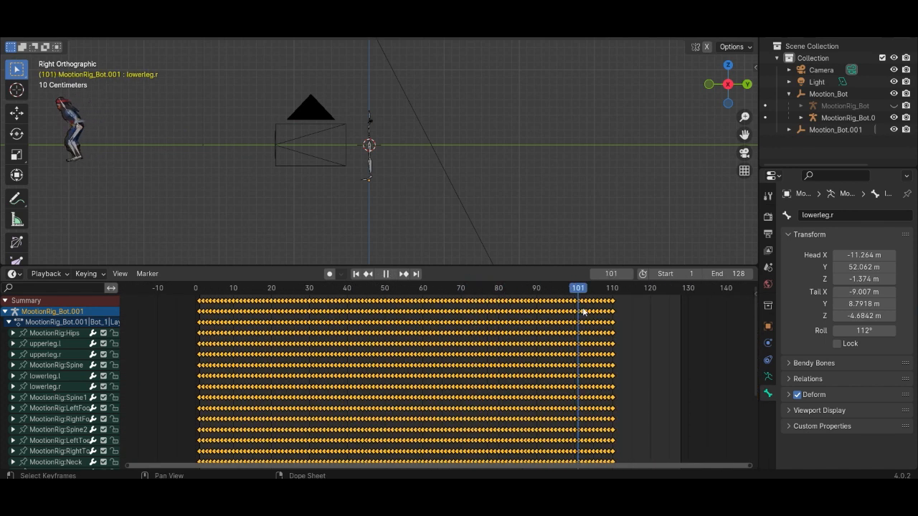
pyautogui.moveTo(628, 321); pyautogui.dragTo(536, 312)
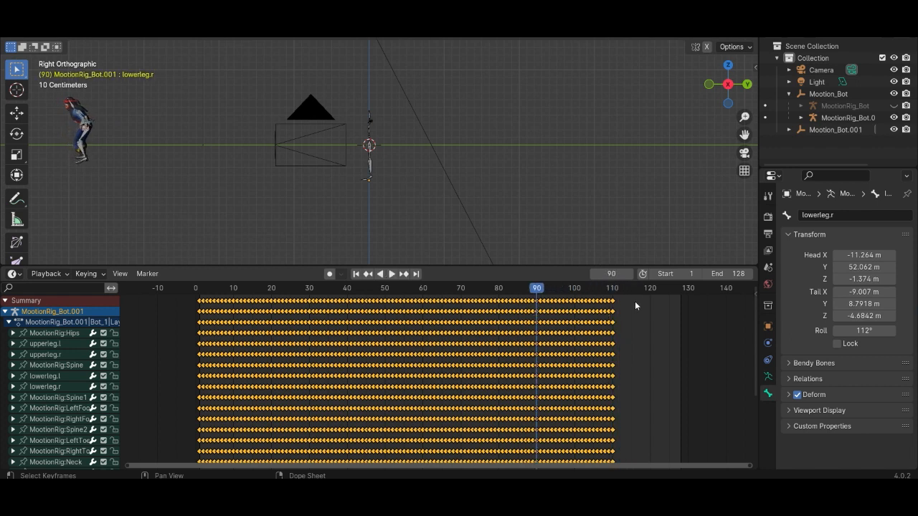
pyautogui.moveTo(647, 300); pyautogui.dragTo(538, 466)
pyautogui.press('x')
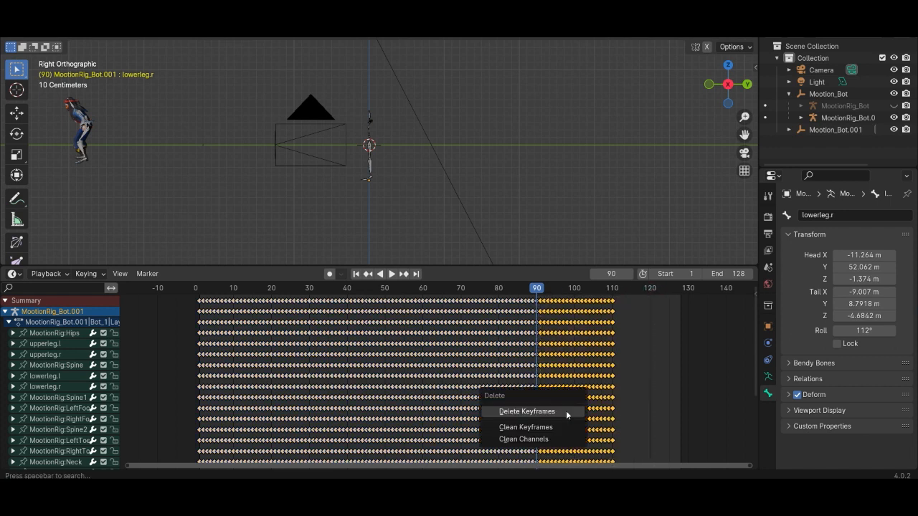
pyautogui.click(566, 411)
pyautogui.moveTo(541, 289); pyautogui.dragTo(199, 328)
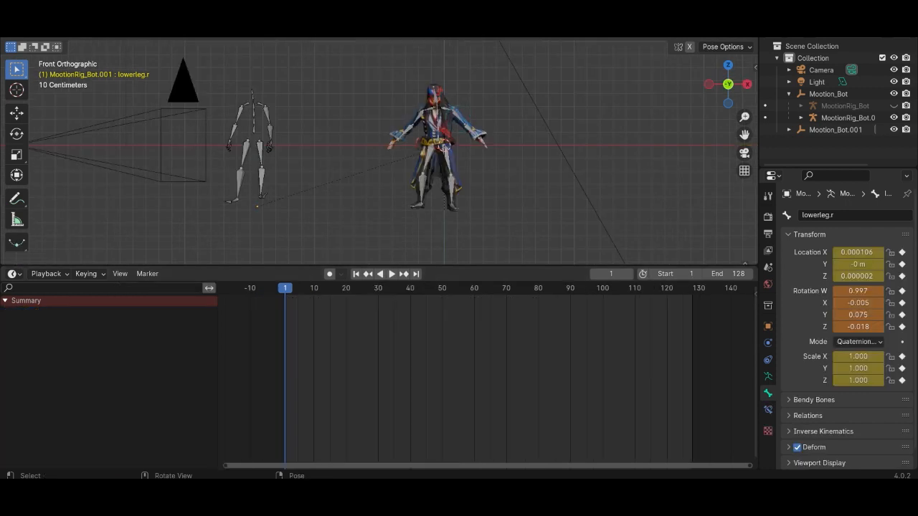
# Switch to Pose Mode on the character's armature MootionRig_Bot.002 and select its MootionRig:Hips bone.
pyautogui.click(60, 32)
pyautogui.click(59, 48)
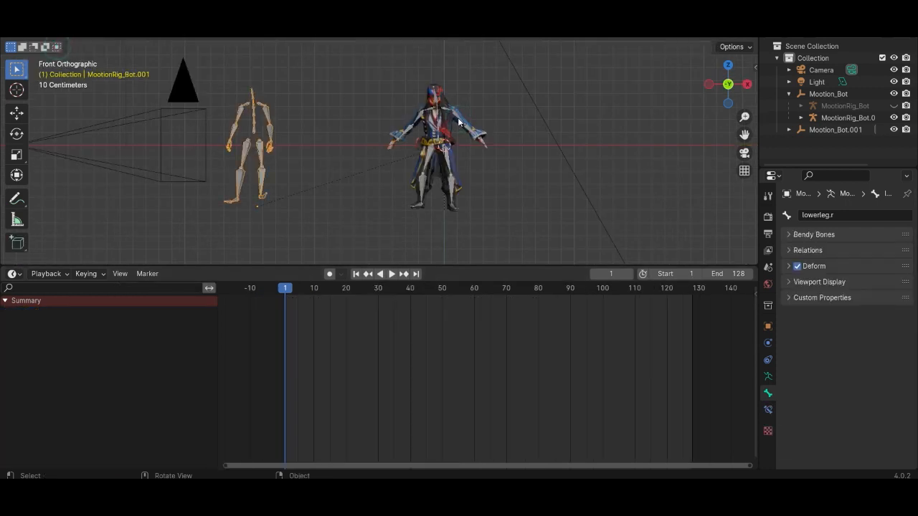
pyautogui.click(460, 123)
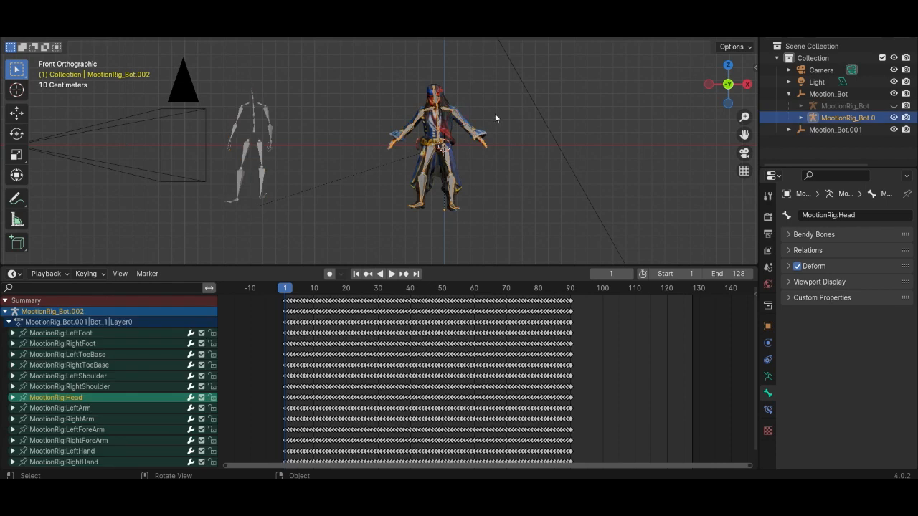
pyautogui.click(55, 40)
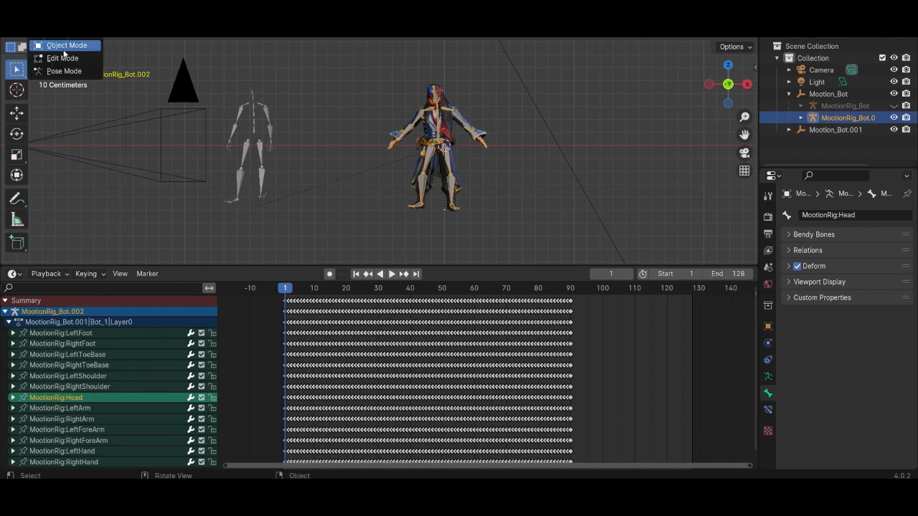
pyautogui.click(63, 71)
pyautogui.moveTo(556, 64); pyautogui.dragTo(361, 226)
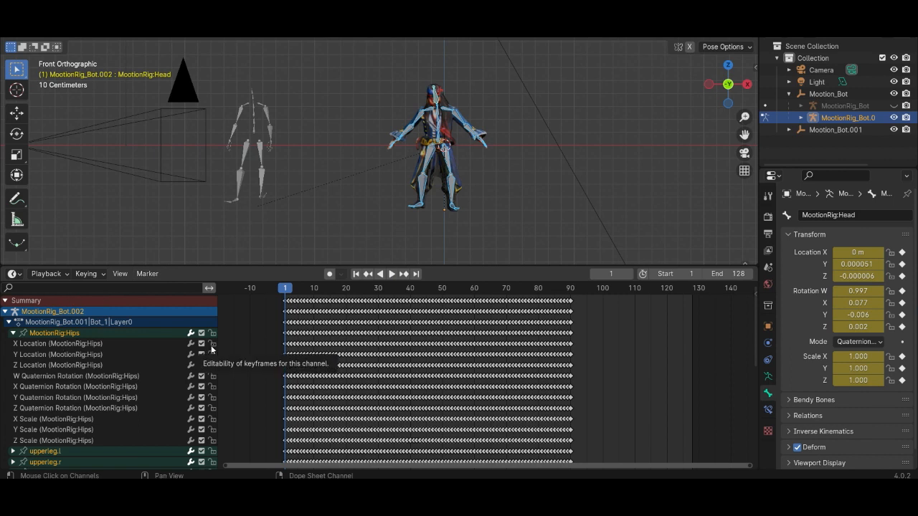
pyautogui.click(439, 143)
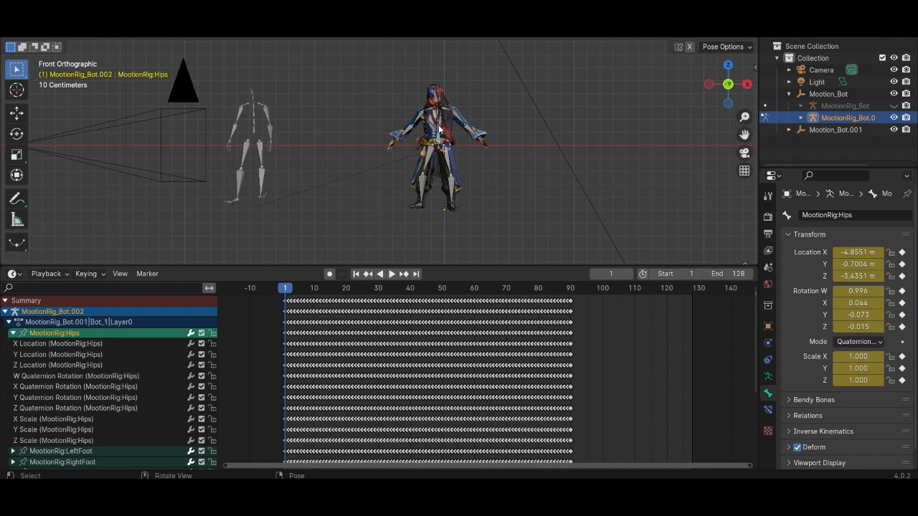
# Disable the X, Y and Z Location channels of the MootionRig:Hips bone and play back the animation to check it.
pyautogui.click(203, 345)
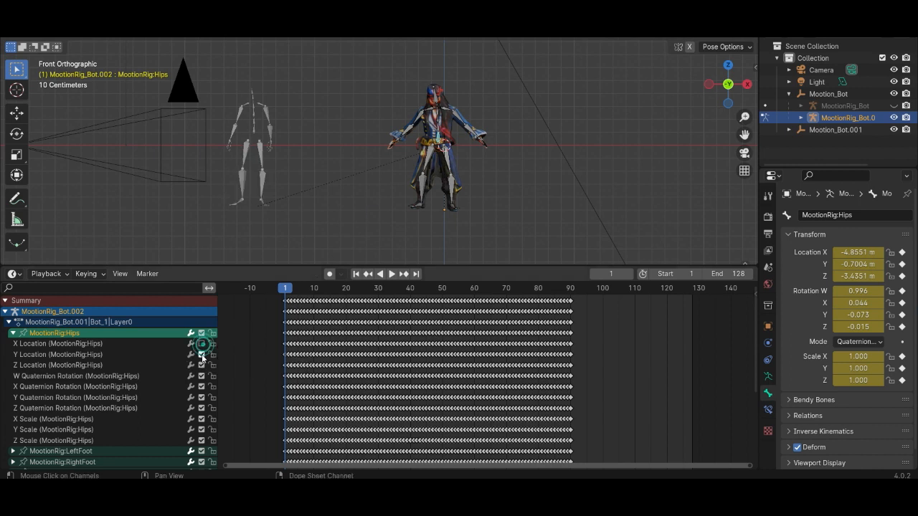
pyautogui.click(202, 365)
pyautogui.moveTo(283, 289); pyautogui.dragTo(415, 289)
pyautogui.press('space')
pyautogui.moveTo(499, 243); pyautogui.dragTo(333, 169, button='middle')
pyautogui.moveTo(521, 292); pyautogui.dragTo(291, 304)
# Preview the animation through the scene camera, then return to frame 1 and the front view.
pyautogui.press('KP_0')
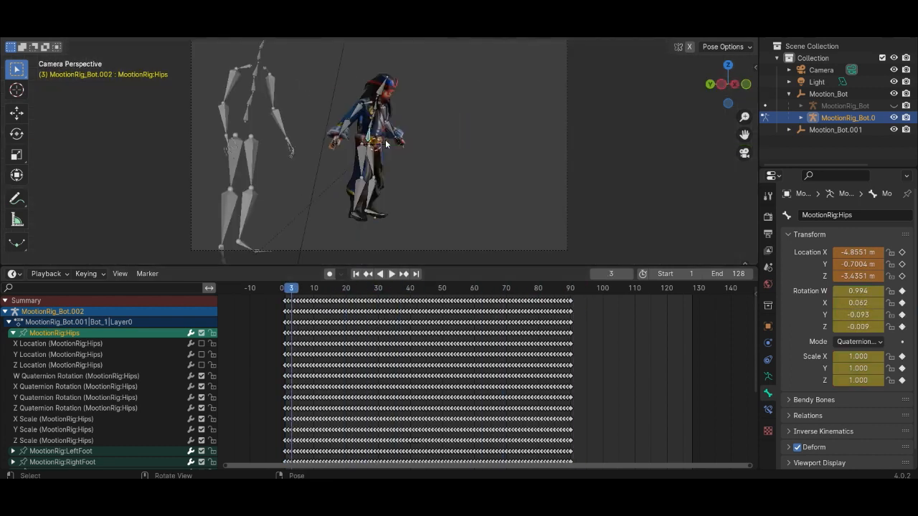
pyautogui.scroll(-2, 338, 206)
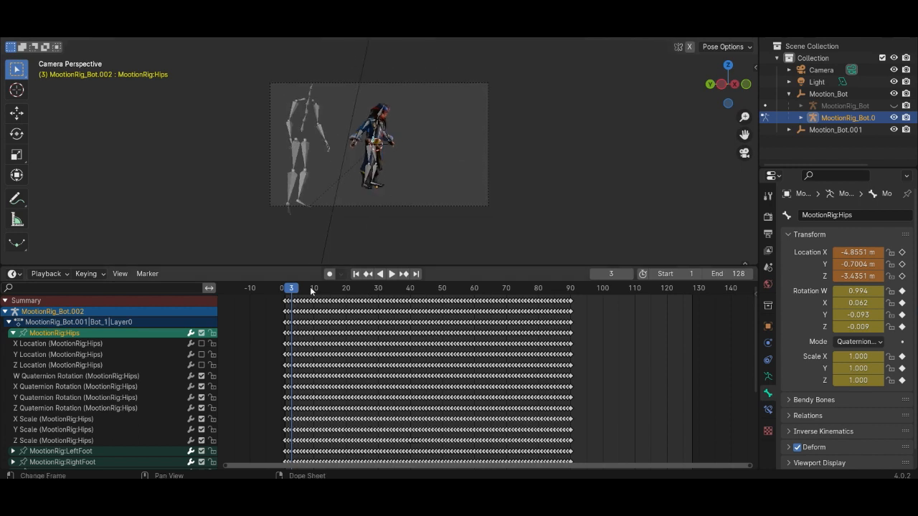
pyautogui.press('space')
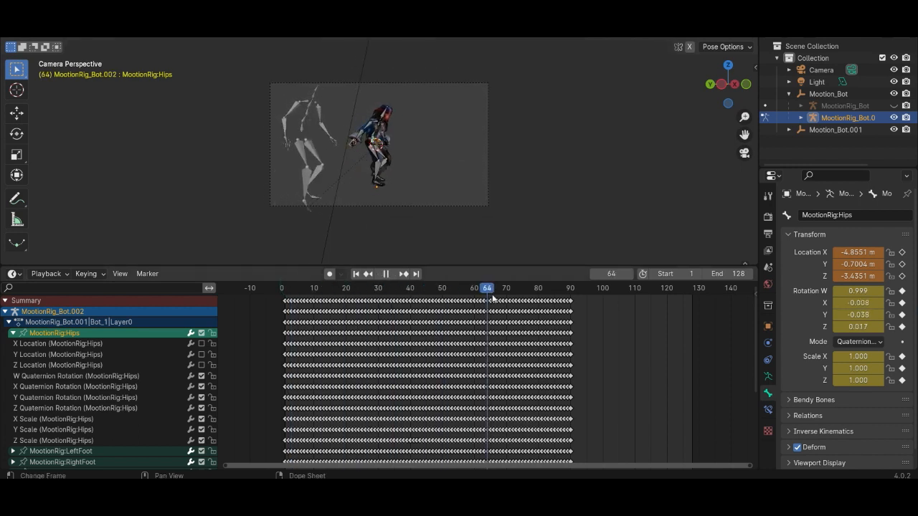
pyautogui.moveTo(542, 308); pyautogui.dragTo(287, 310)
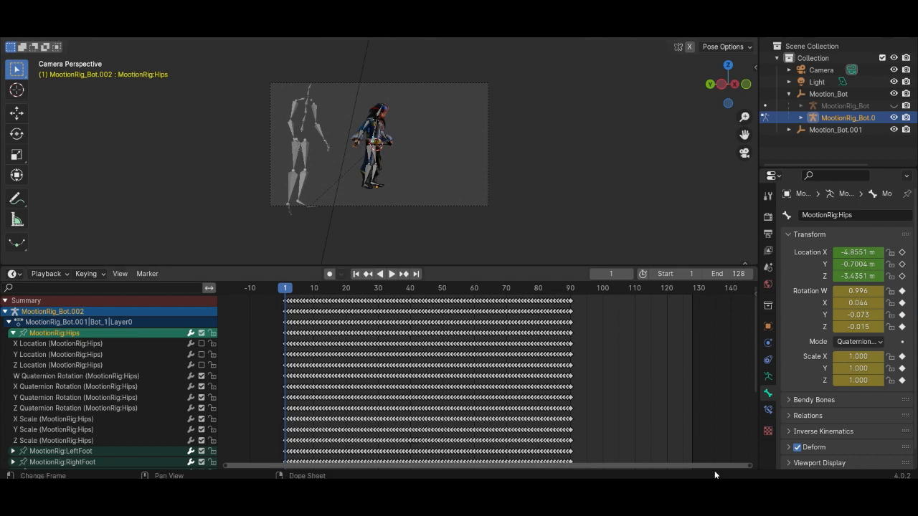
pyautogui.press('KP_1')
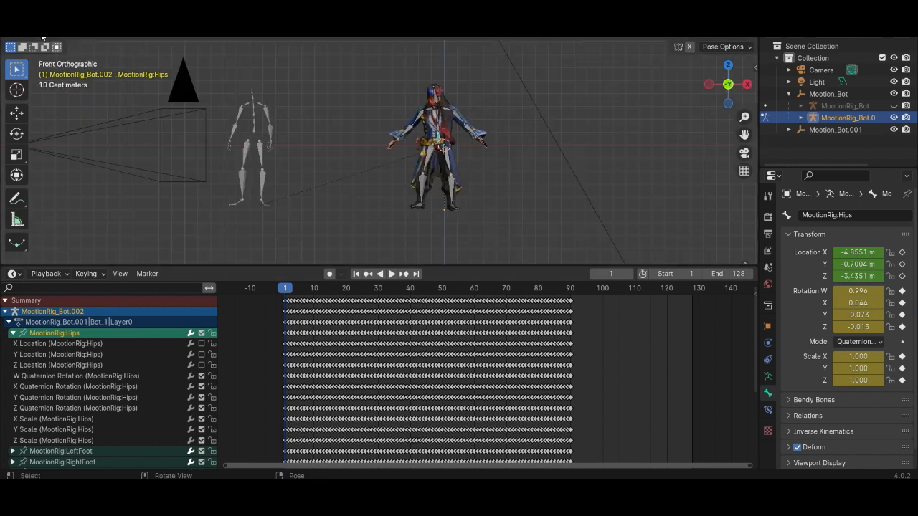
# Import the FBX file jump_like_a_video_game_character_1_bot.fbx from the jack sparrow folder.
pyautogui.click(29, 15)
pyautogui.moveTo(94, 182)
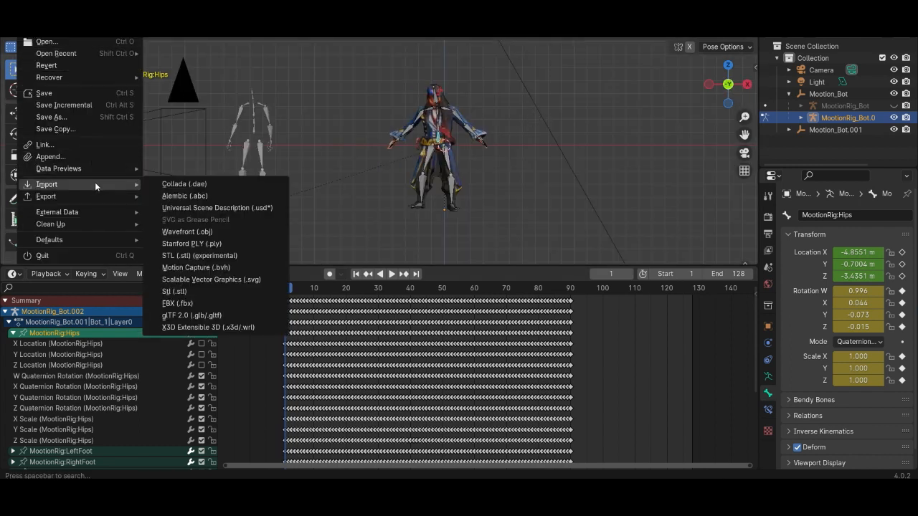
pyautogui.click(211, 304)
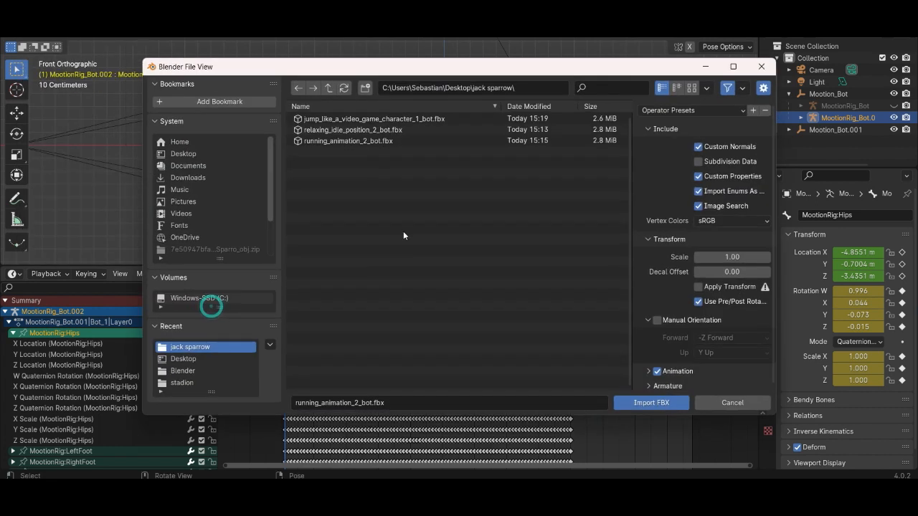
pyautogui.click(381, 120)
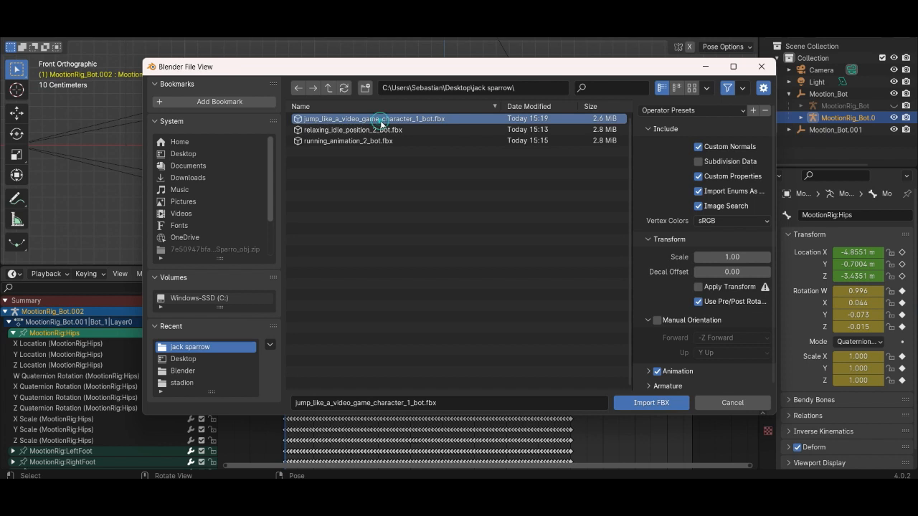
pyautogui.click(650, 403)
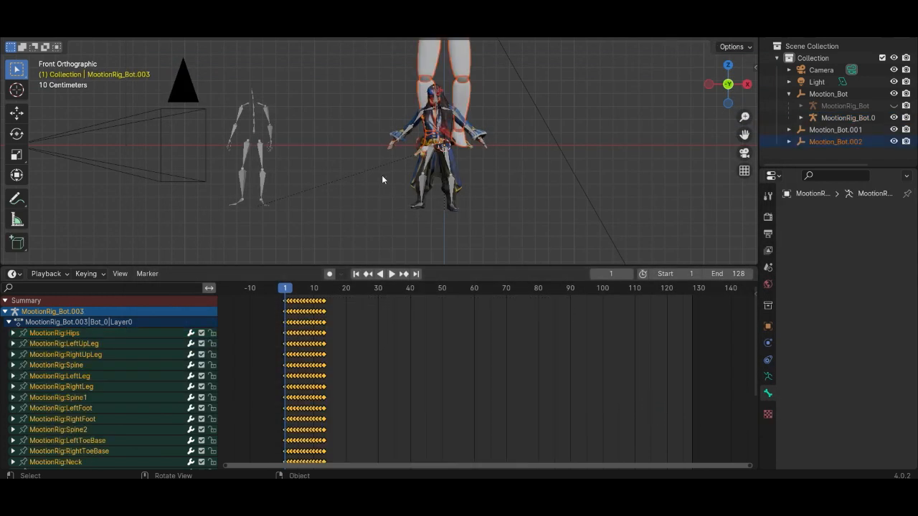
# Delete the Bot_Surface and Bot_Joints meshes of the imported jump animation, leaving only its armature.
pyautogui.scroll(-3, 382, 175)
pyautogui.click(441, 86)
pyautogui.press('x')
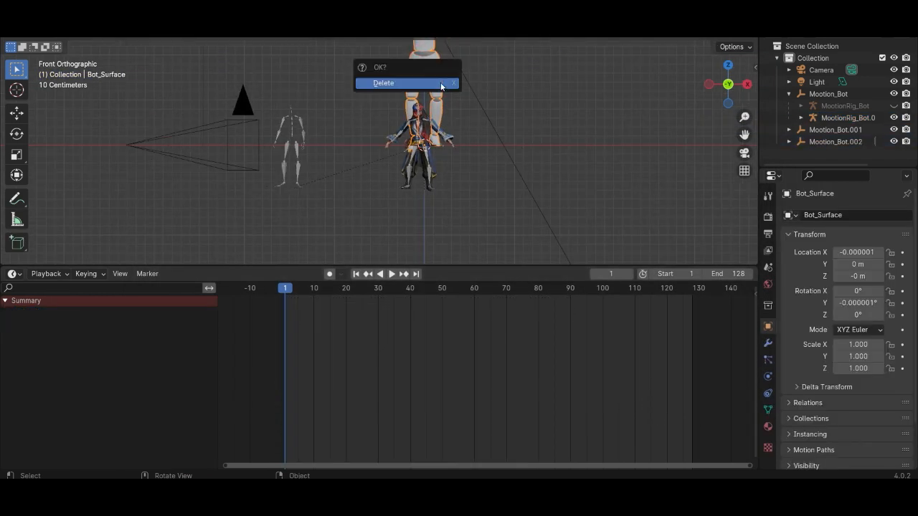
pyautogui.click(441, 84)
pyautogui.click(425, 62)
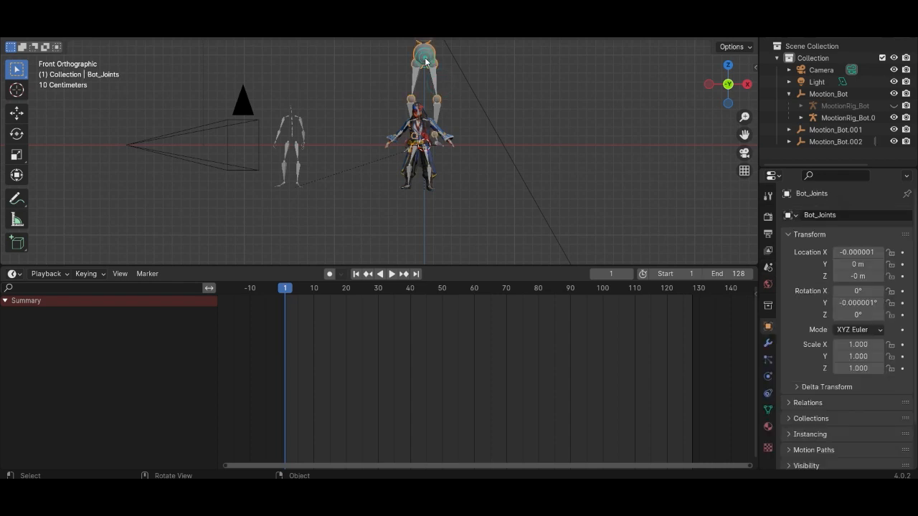
pyautogui.press('x')
pyautogui.click(430, 63)
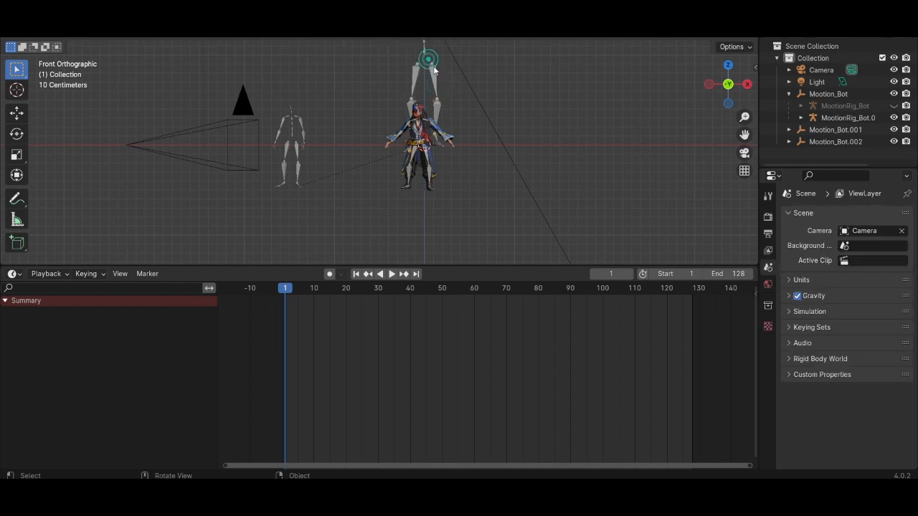
# Move the armature MootionRig_Bot.003 about -0.84 m in X and -0.51 m in Z, and scale it to about 0.53.
pyautogui.click(434, 68)
pyautogui.press('x')
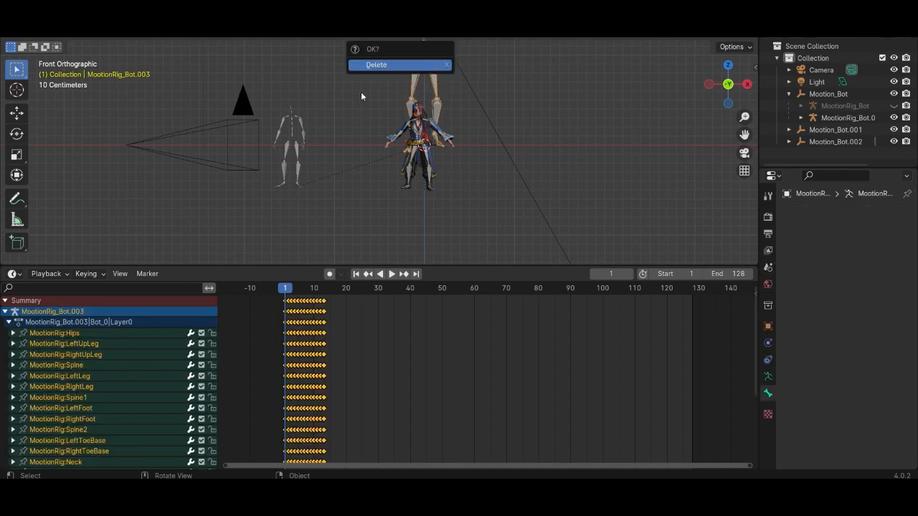
pyautogui.press('g')
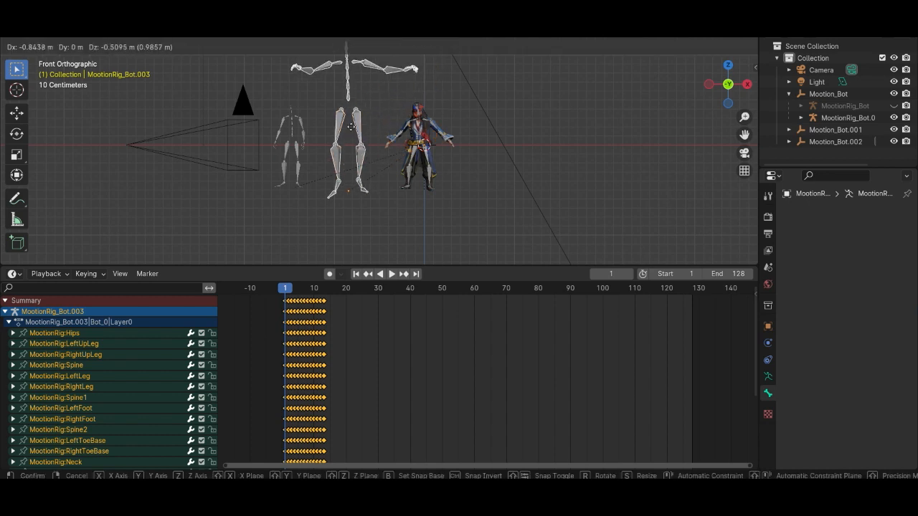
pyautogui.click(350, 127)
pyautogui.press('s')
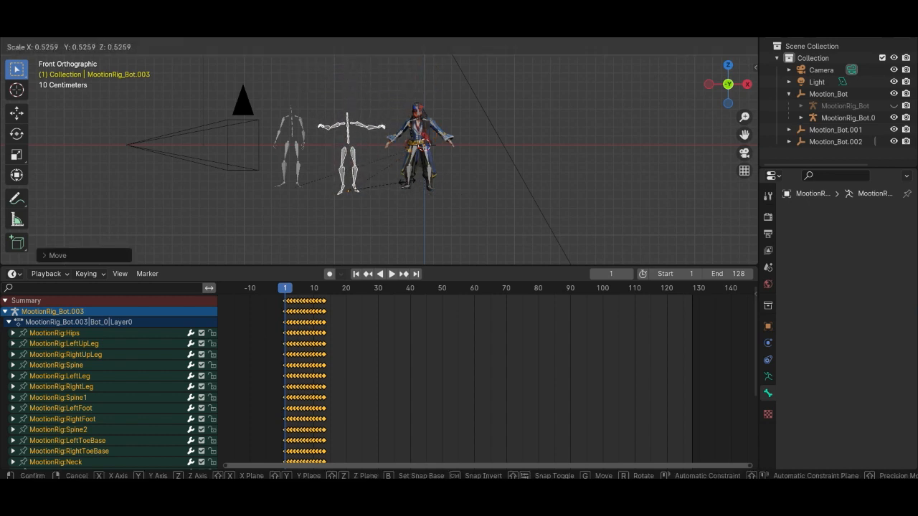
pyautogui.click(407, 180)
pyautogui.scroll(2, 333, 174)
pyautogui.keyDown('shift'); pyautogui.moveTo(332, 175); pyautogui.dragTo(413, 170, button='middle'); pyautogui.keyUp('shift')
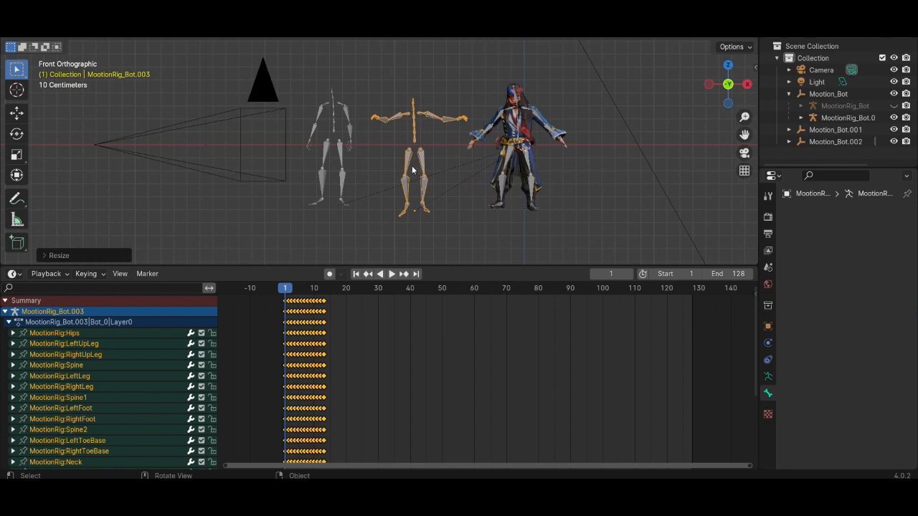
# Fine-tune the position and scale of MootionRig_Bot.003 so it stands beside the other standalone skeleton at a similar height.
pyautogui.press('g')
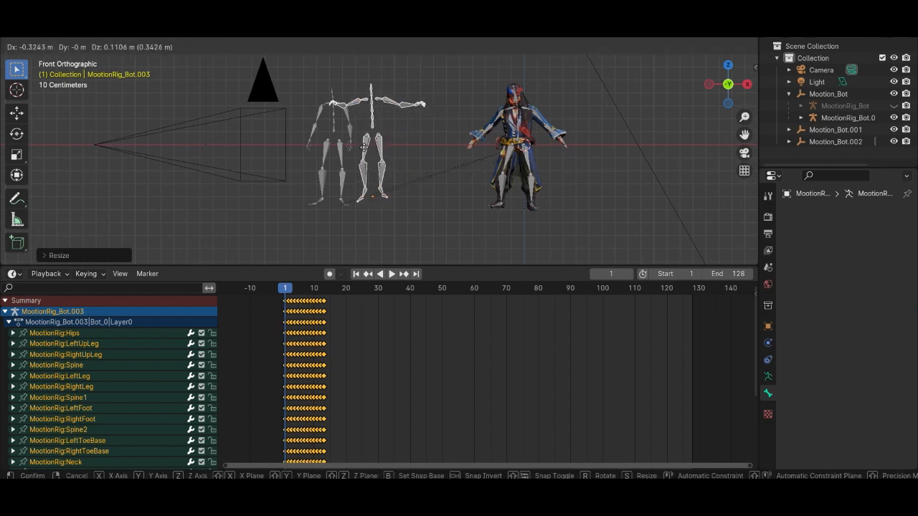
pyautogui.click(363, 151)
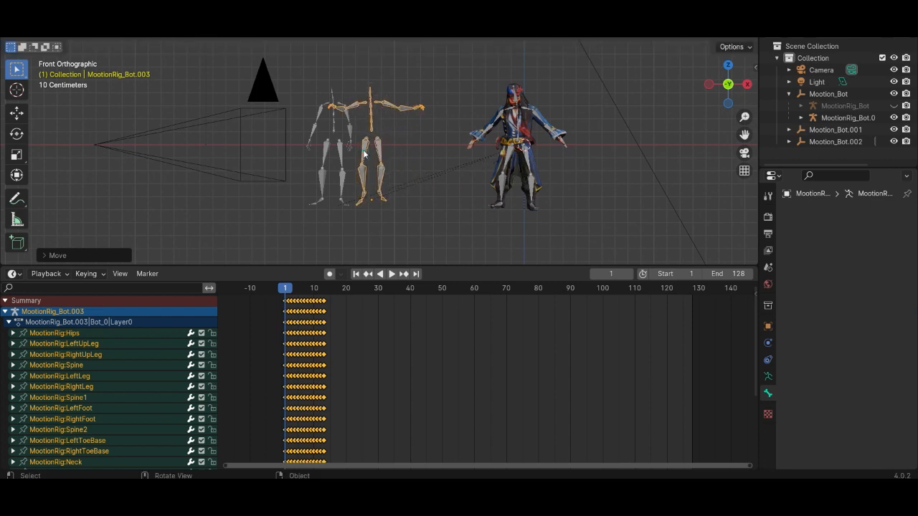
pyautogui.press('s')
pyautogui.click(423, 155)
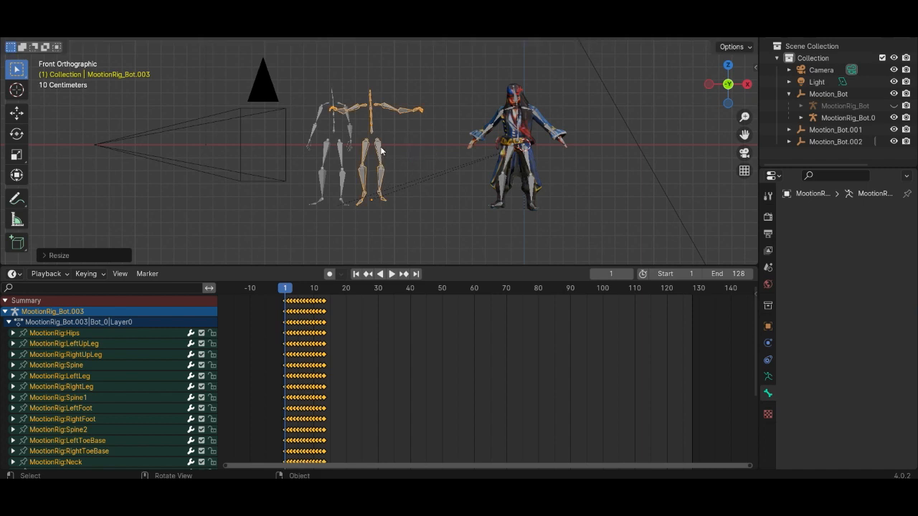
pyautogui.press('g')
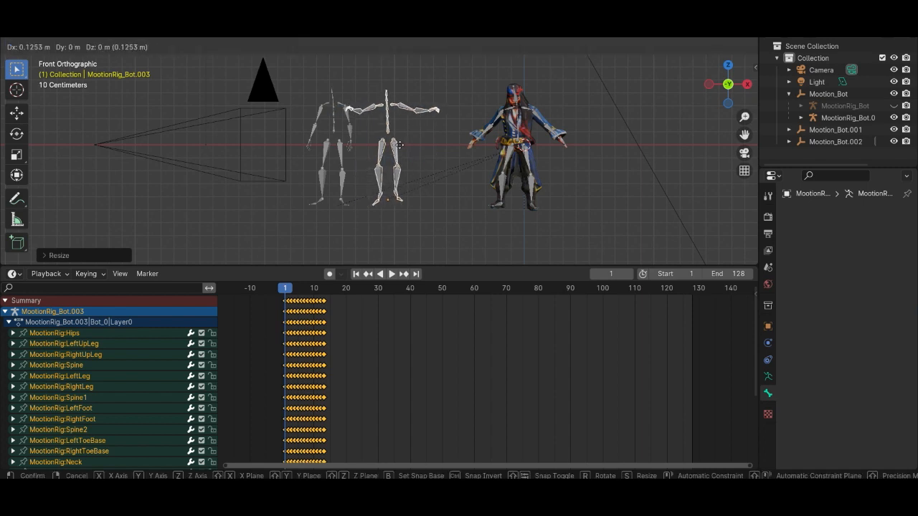
pyautogui.click(396, 145)
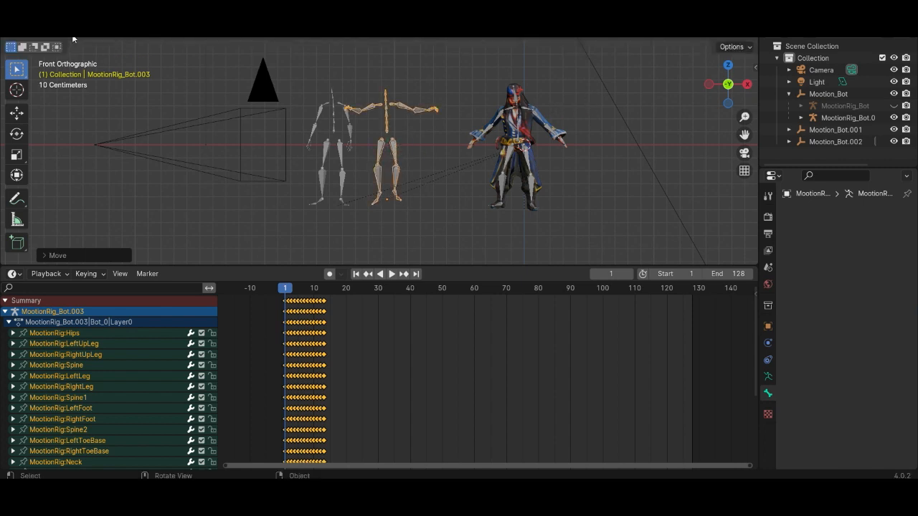
# Duplicate the pirate mesh mesh.001 together with its armature MootionRig_Bot.002, keeping the copies in the original position.
pyautogui.scroll(1, 542, 128)
pyautogui.click(572, 119)
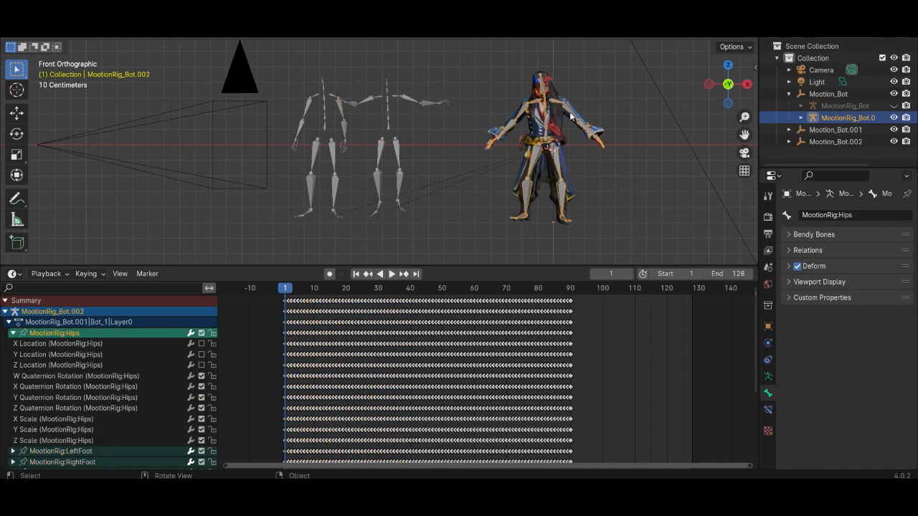
pyautogui.click(565, 107)
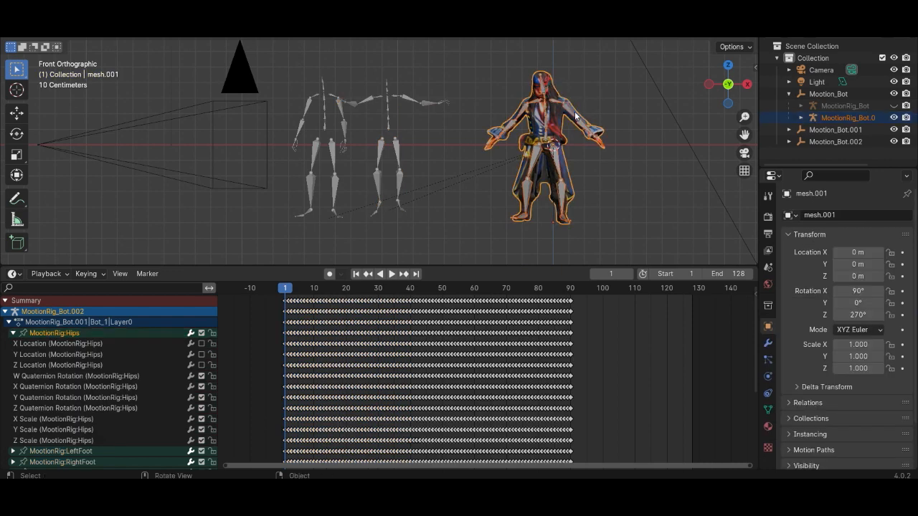
pyautogui.hotkey('shift', 'd')
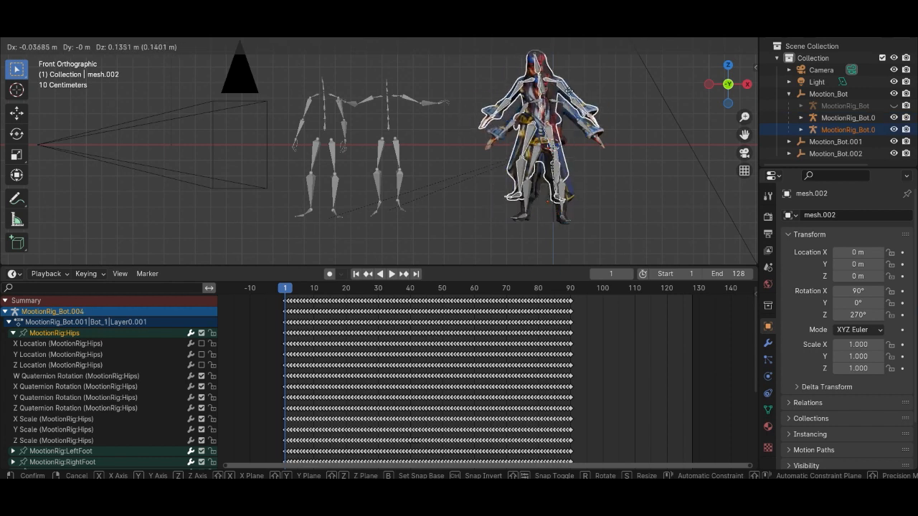
pyautogui.rightClick(568, 92)
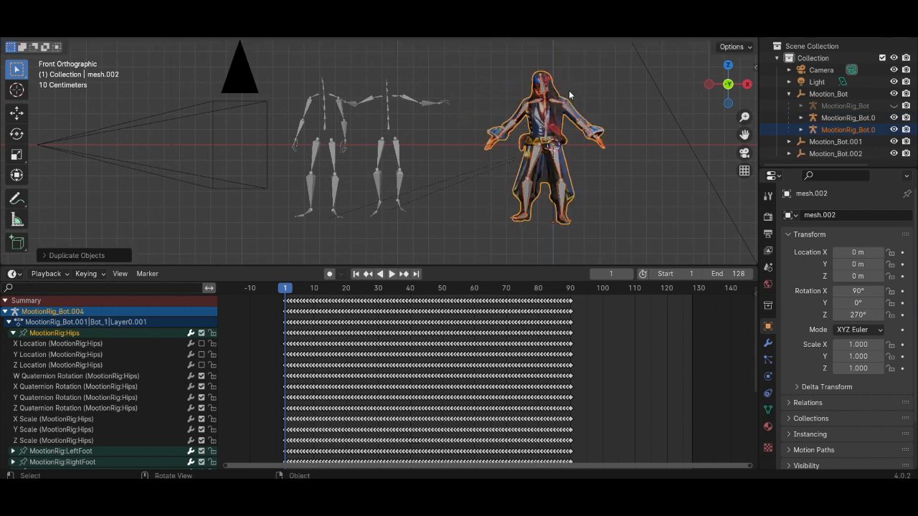
# Hide the original armature MootionRig_Bot.002 and its mesh.001 in the viewport.
pyautogui.click(893, 117)
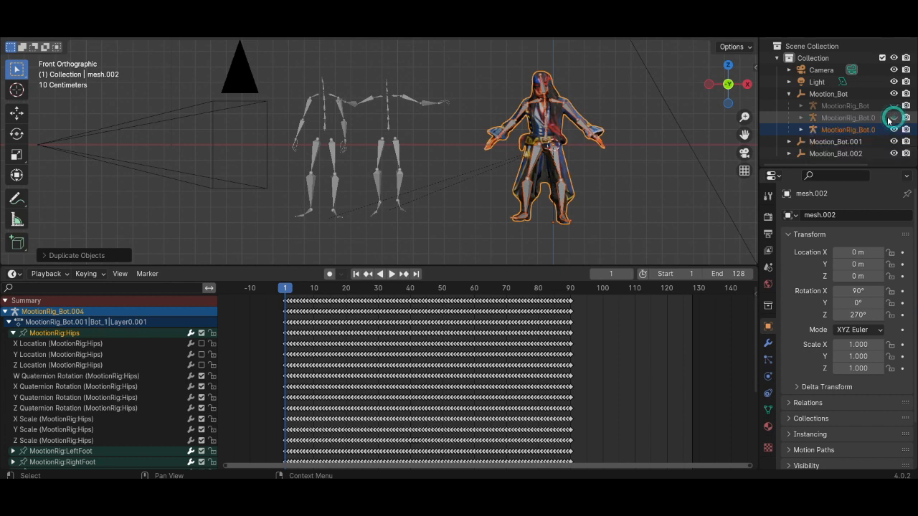
pyautogui.click(801, 118)
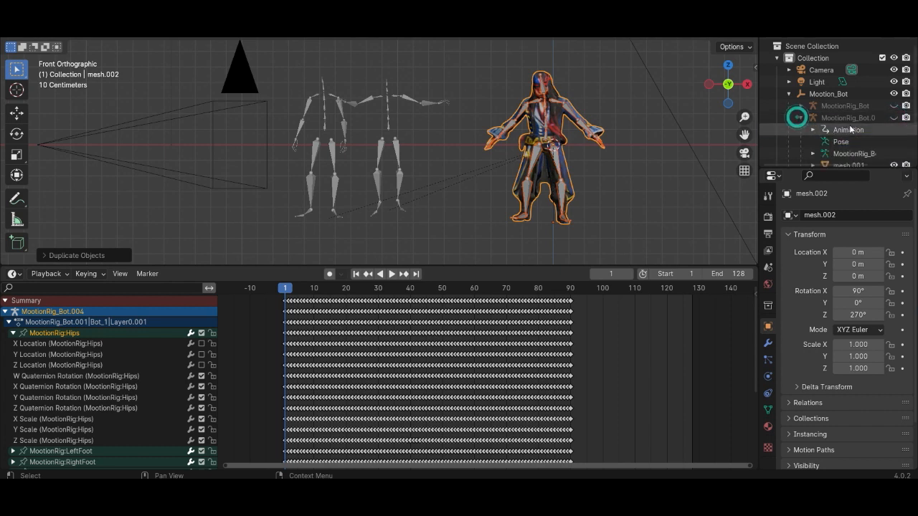
pyautogui.scroll(-2, 867, 143)
pyautogui.click(893, 142)
pyautogui.press('g')
pyautogui.rightClick(565, 113)
# Delete all keyframes of the duplicated armature MootionRig_Bot.004.
pyautogui.click(559, 101)
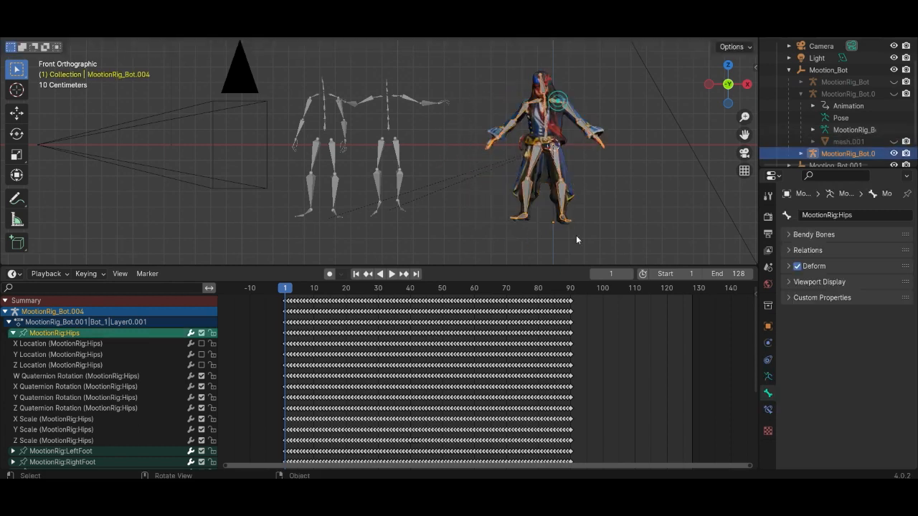
pyautogui.moveTo(618, 332); pyautogui.dragTo(543, 332, button='middle')
pyautogui.scroll(-1, 543, 332)
pyautogui.scroll(-2, 542, 332)
pyautogui.moveTo(607, 297); pyautogui.dragTo(432, 390)
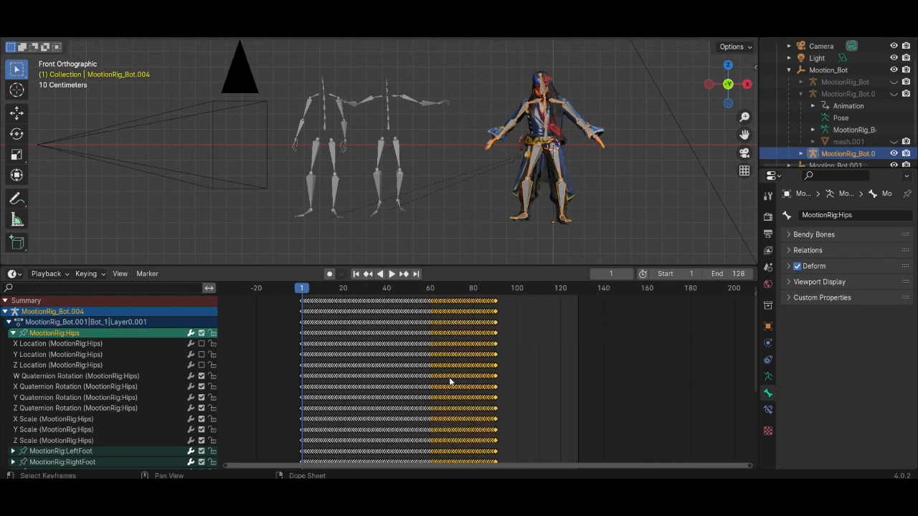
pyautogui.click(419, 357)
pyautogui.press('a')
pyautogui.press('x')
pyautogui.click(450, 354)
# Remove every vertex group from the duplicated pirate mesh mesh.002.
pyautogui.click(556, 118)
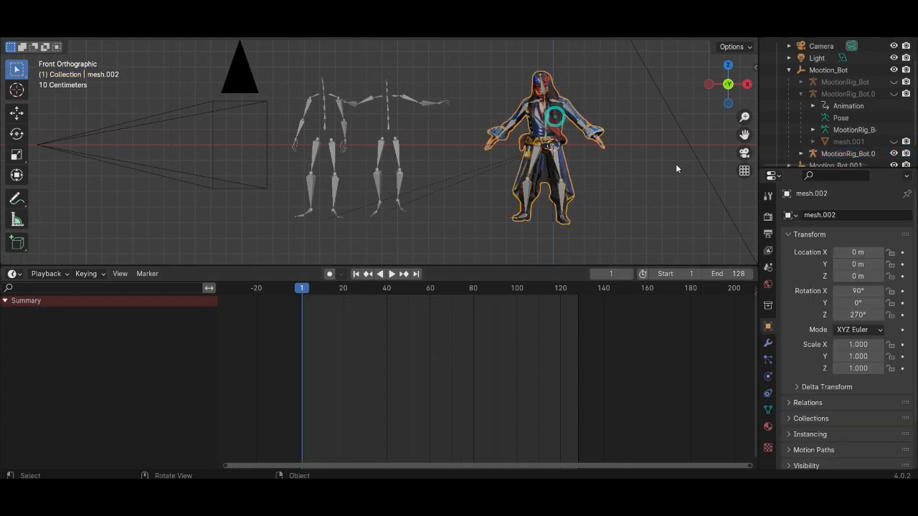
pyautogui.click(768, 410)
pyautogui.click(903, 264)
pyautogui.click(902, 265)
pyautogui.click(903, 265)
pyautogui.click(902, 265)
pyautogui.click(903, 264)
pyautogui.click(903, 265)
pyautogui.click(902, 264)
pyautogui.click(903, 265)
pyautogui.click(902, 265)
pyautogui.click(902, 264)
pyautogui.click(903, 265)
pyautogui.click(903, 264)
pyautogui.click(903, 264)
pyautogui.click(903, 265)
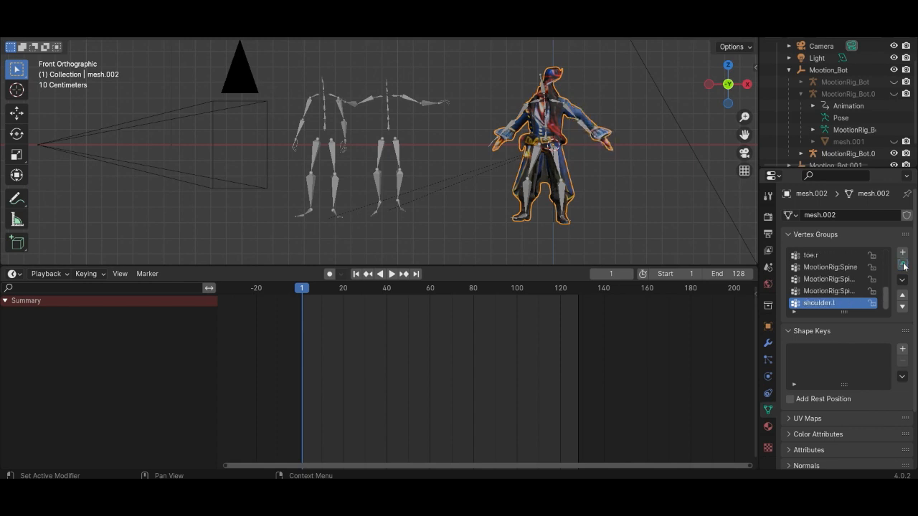
pyautogui.click(903, 265)
pyautogui.click(903, 264)
pyautogui.click(903, 265)
pyautogui.click(903, 265)
pyautogui.click(903, 265)
pyautogui.click(903, 265)
pyautogui.click(903, 264)
pyautogui.click(903, 264)
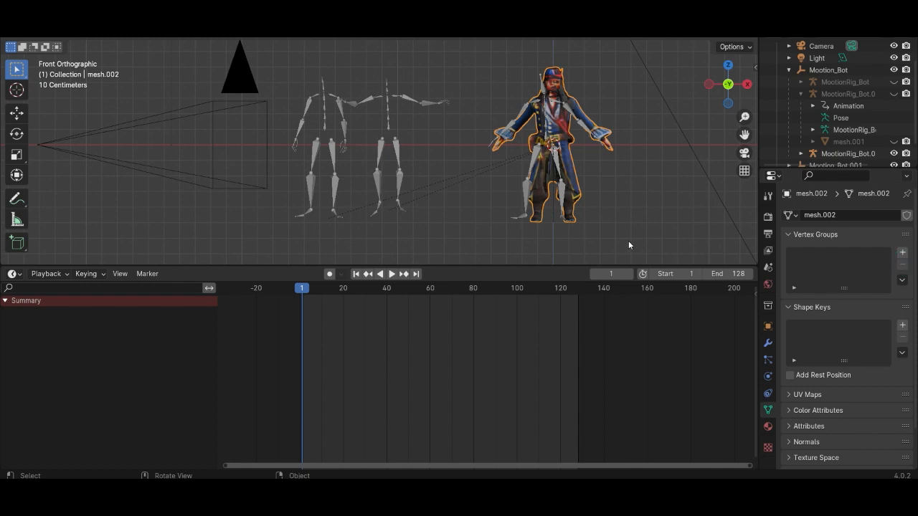
# Link the animation data of armature MootionRig_Bot.003 to the duplicated pirate's armature MootionRig_Bot.004.
pyautogui.click(411, 103)
pyautogui.click(629, 104)
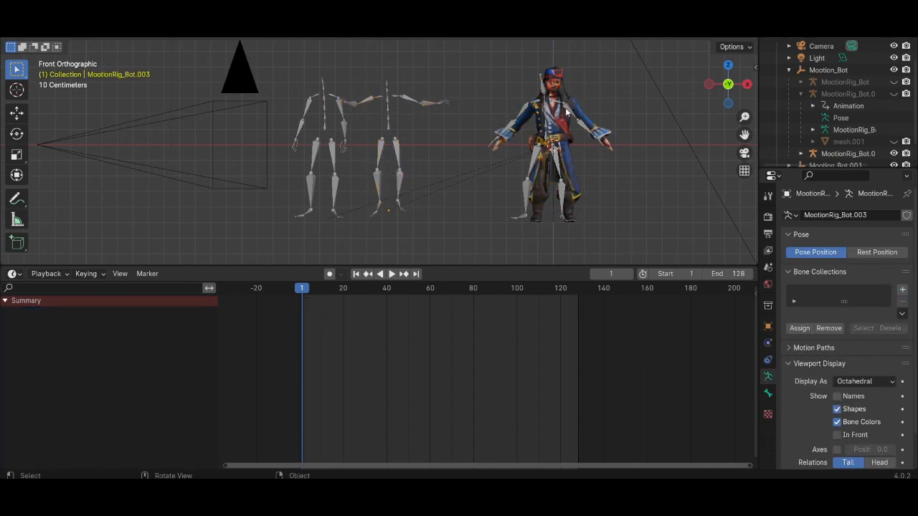
pyautogui.click(566, 111)
pyautogui.keyDown('shift'); pyautogui.click(409, 101); pyautogui.keyUp('shift')
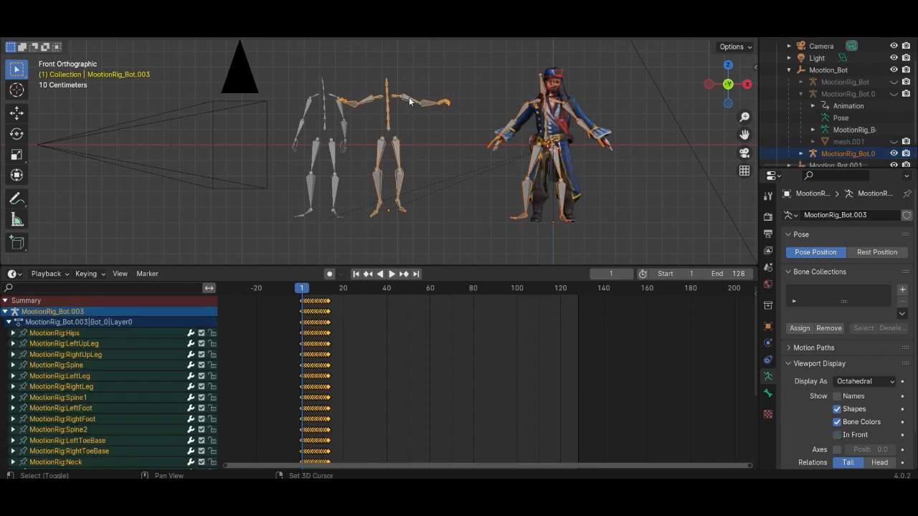
pyautogui.hotkey('ctrl', 'l')
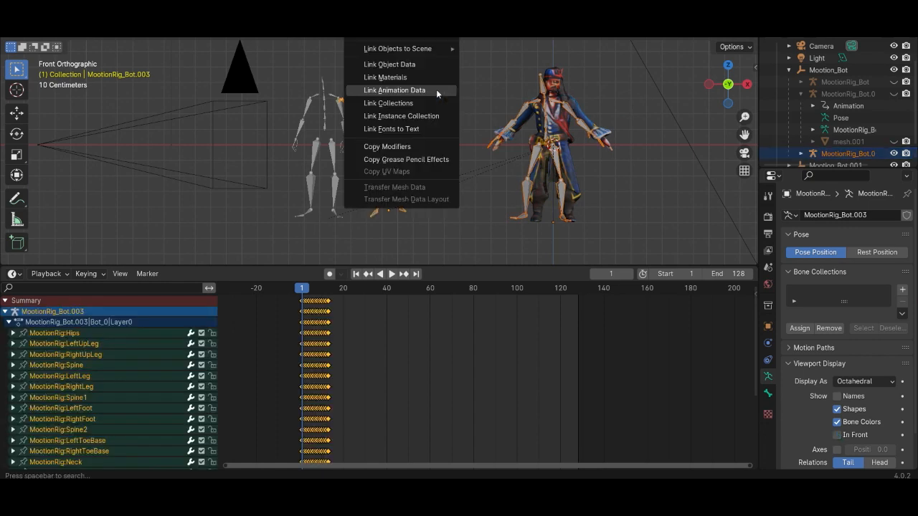
pyautogui.click(417, 89)
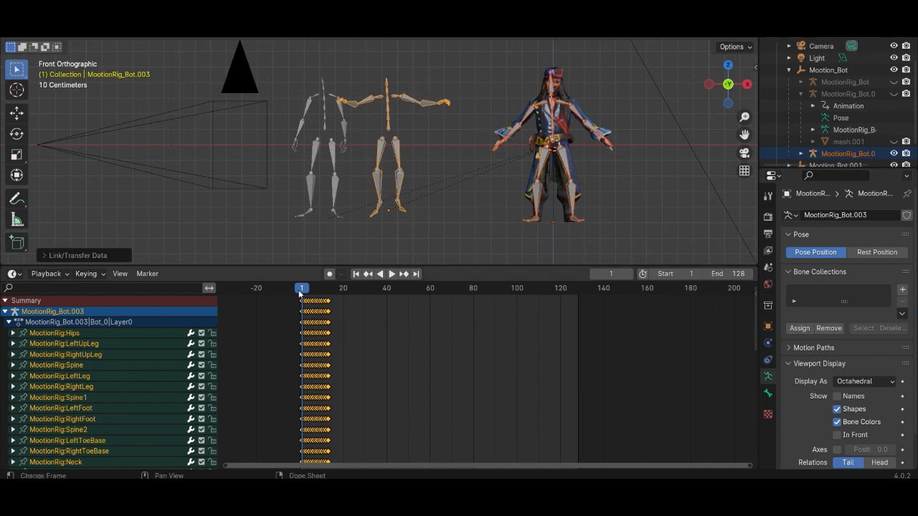
# Play the linked jump animation to check the motion of the pirate's armature.
pyautogui.scroll(4, 308, 294)
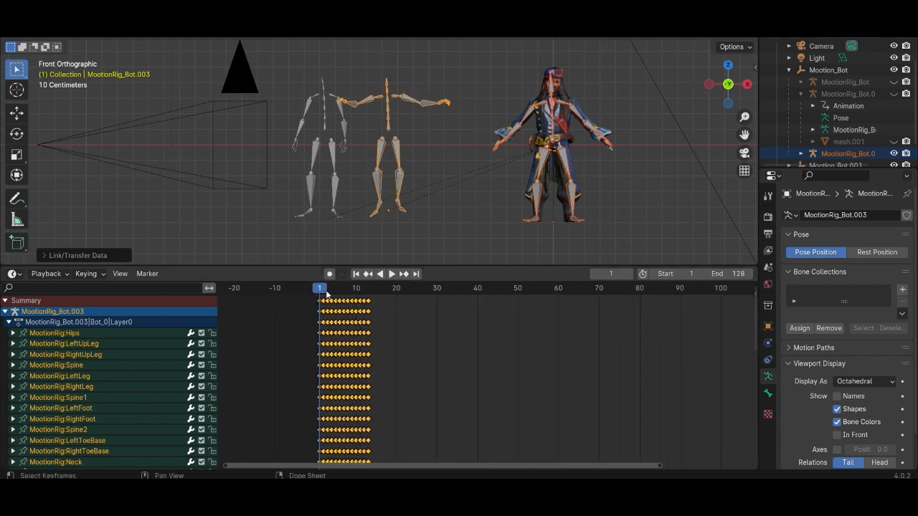
pyautogui.press('space')
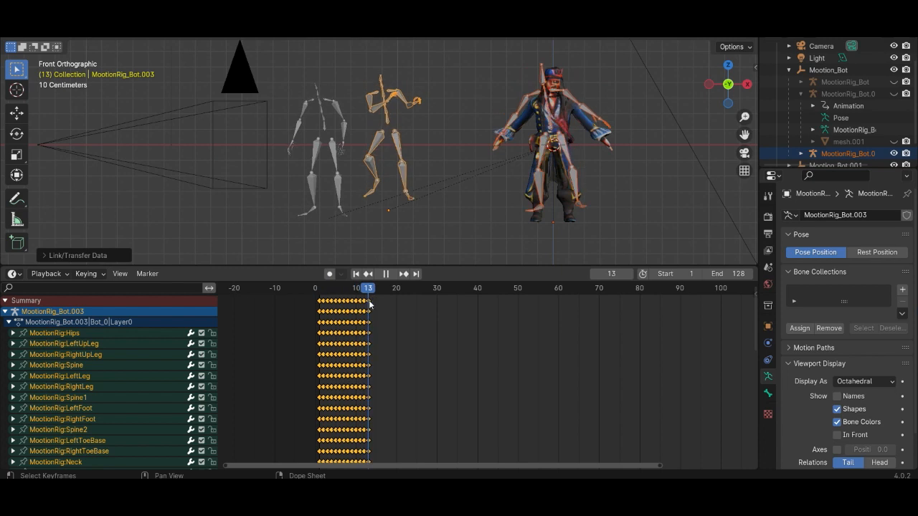
pyautogui.press('Escape')
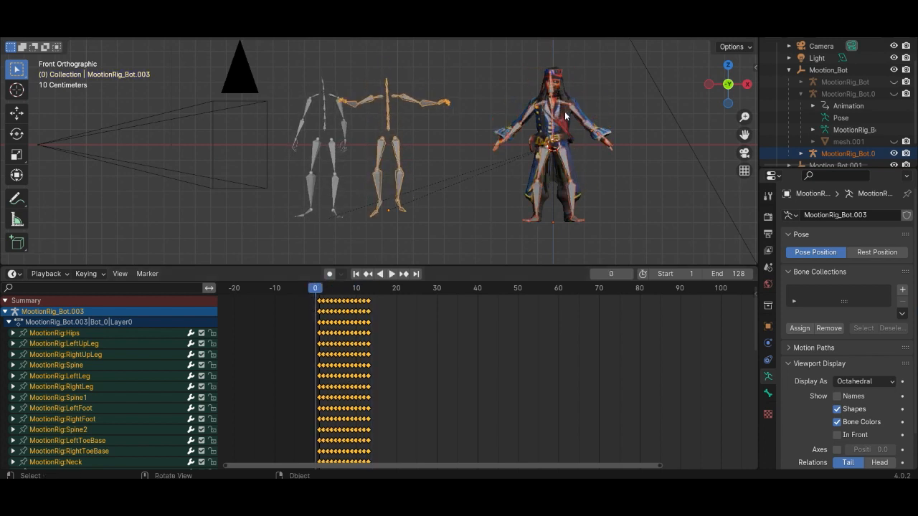
# Parent the pirate mesh mesh.002 to the armature MootionRig_Bot.004 with automatic weights.
pyautogui.click(563, 95)
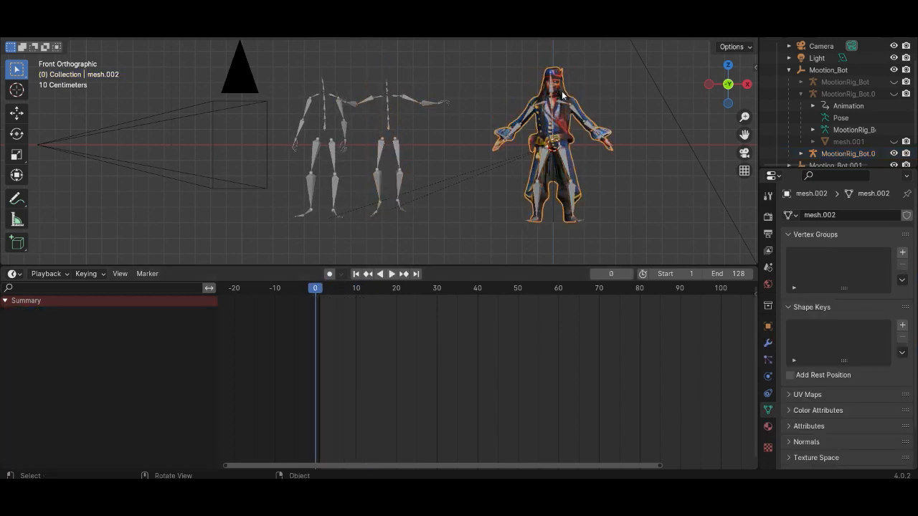
pyautogui.click(563, 101)
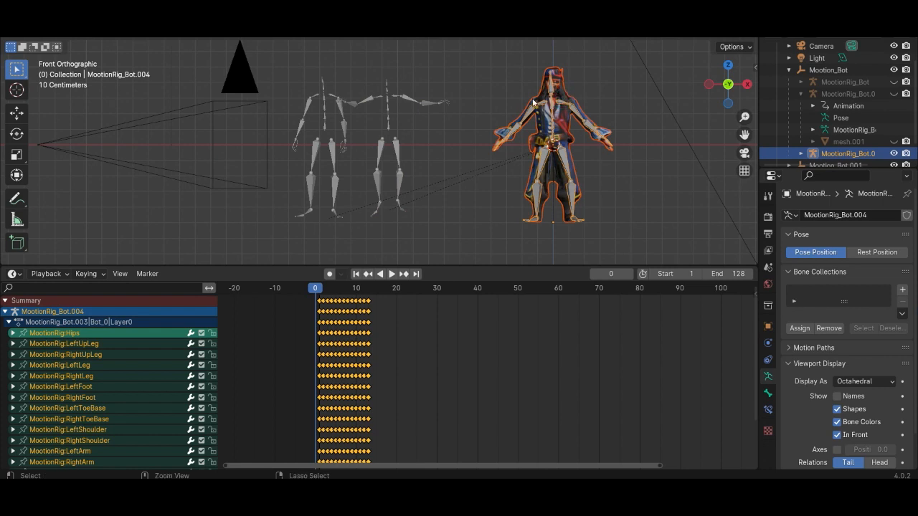
pyautogui.hotkey('ctrl', 'p')
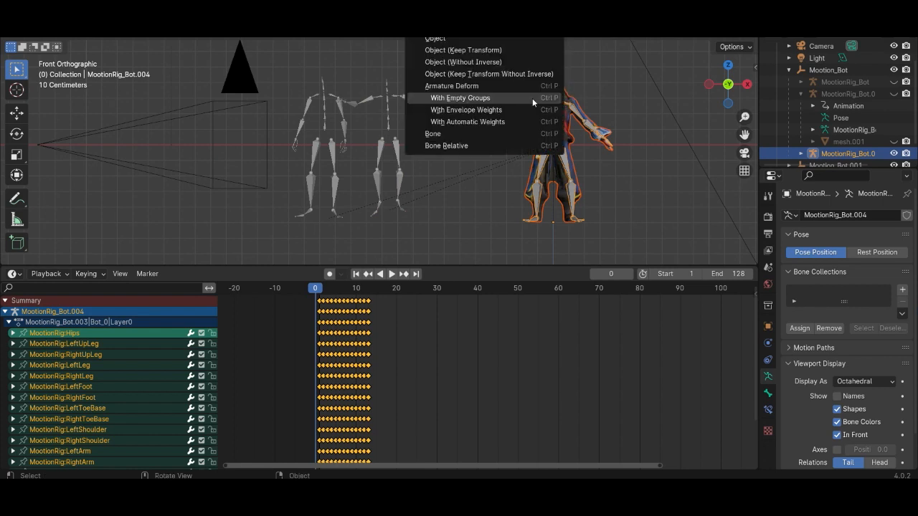
pyautogui.click(500, 122)
# Play and scrub the animation, examining the pirate mesh's deformation from several angles.
pyautogui.press('space')
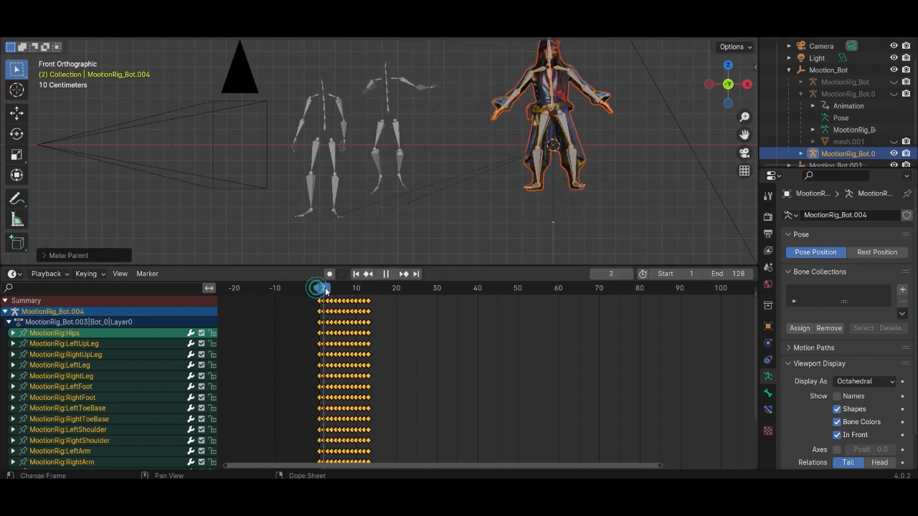
pyautogui.moveTo(377, 311); pyautogui.dragTo(335, 303)
pyautogui.moveTo(606, 182); pyautogui.dragTo(452, 213, button='middle')
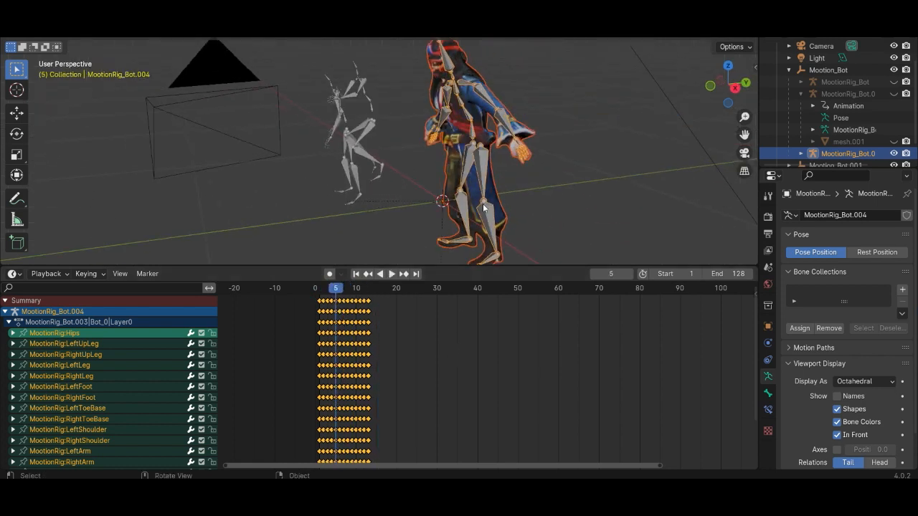
pyautogui.scroll(3, 441, 159)
pyautogui.moveTo(410, 165); pyautogui.dragTo(470, 178, button='middle')
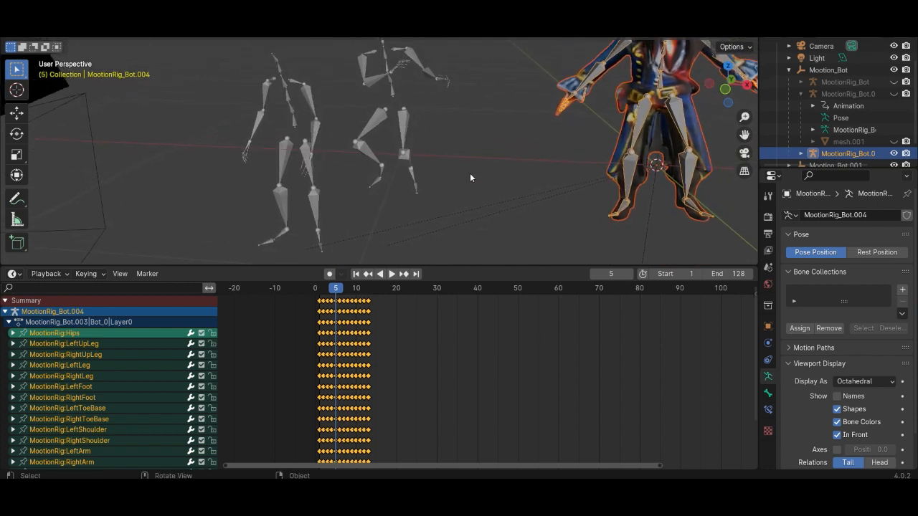
# In Edit Mode of MootionRig_Bot.003, rename the left upper leg bone to upperleg.l.
pyautogui.press('KP_1')
pyautogui.click(404, 150)
pyautogui.hotkey('shift', 'Left')
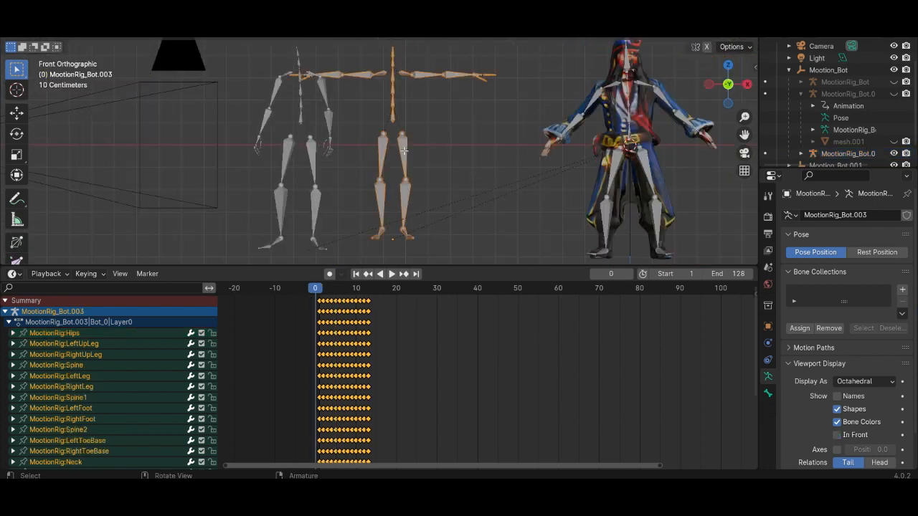
pyautogui.click(404, 149)
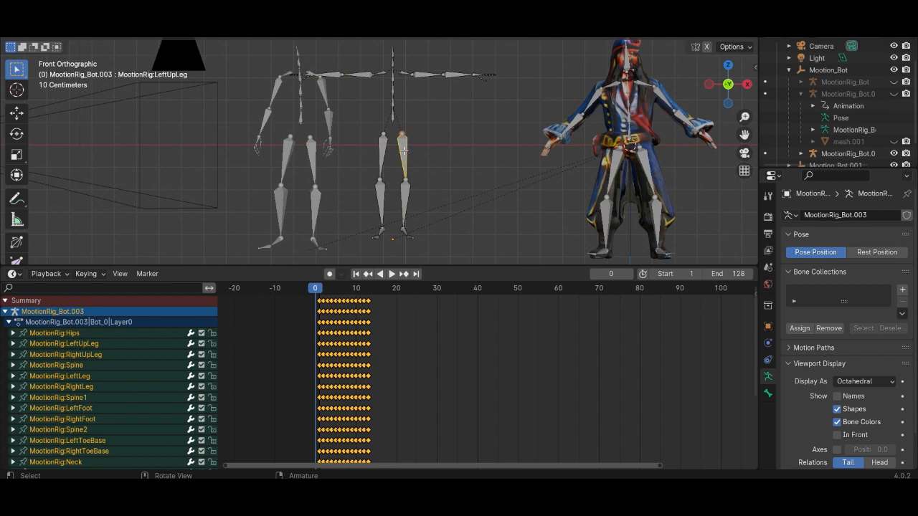
pyautogui.click(768, 393)
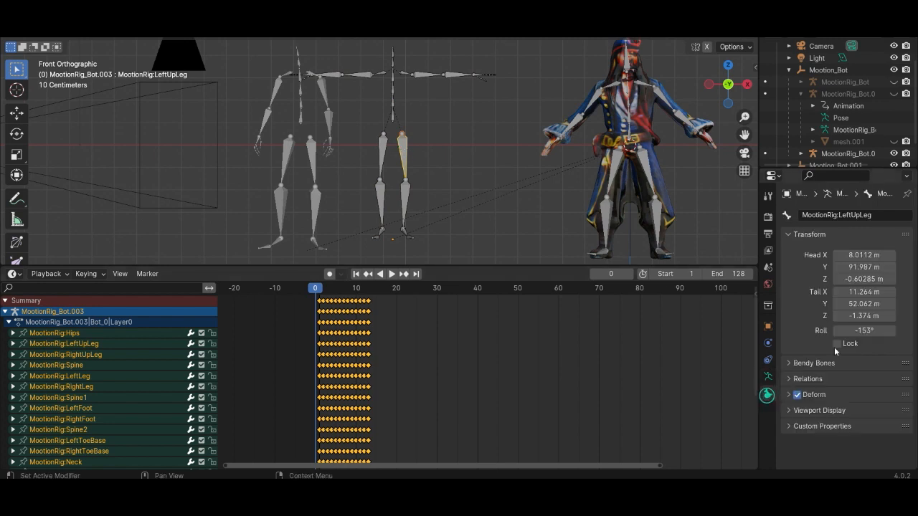
pyautogui.click(865, 216)
pyautogui.write('upperleg.l')
pyautogui.press('Return')
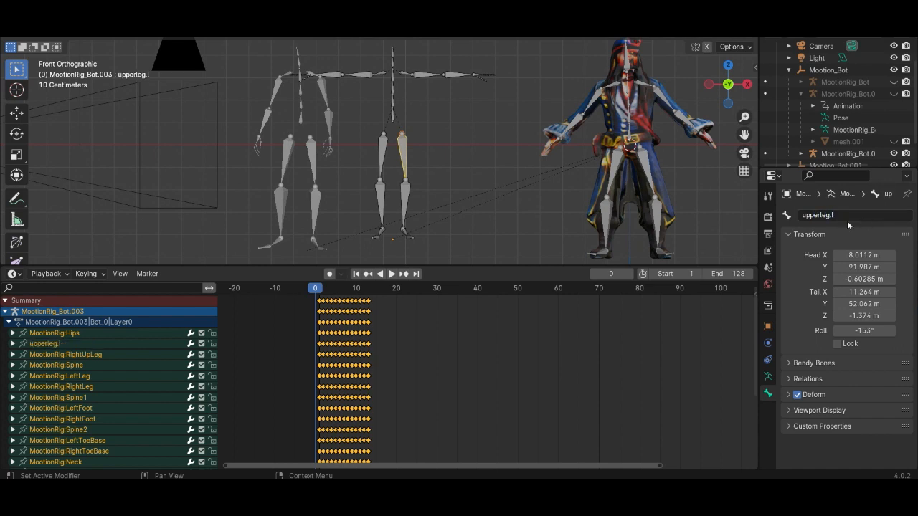
# Rename the right upper leg bone of MootionRig_Bot.003 to upperleg.r.
pyautogui.click(386, 149)
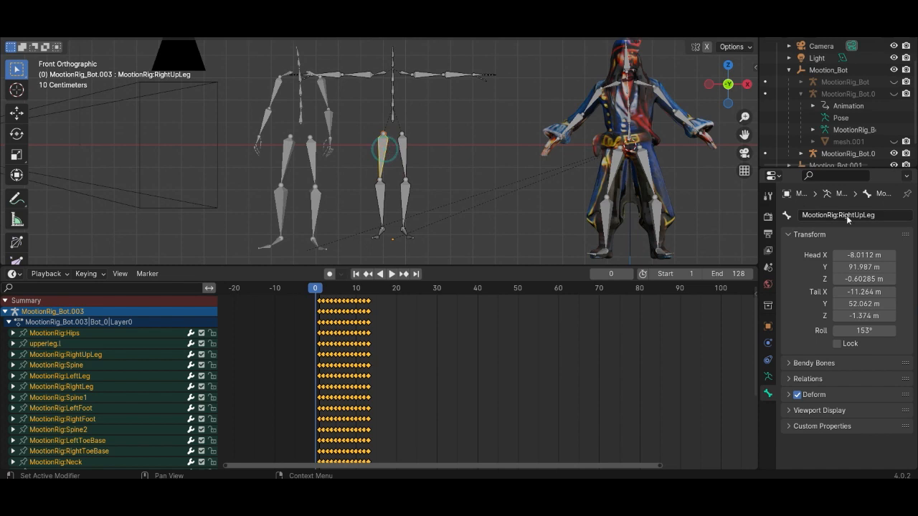
pyautogui.click(846, 215)
pyautogui.write('upperleg')
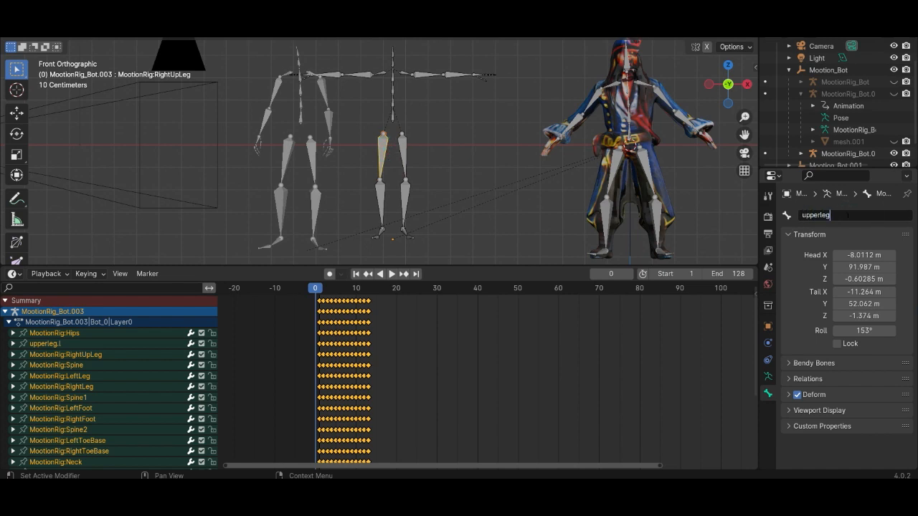
pyautogui.write('.r')
pyautogui.press('Return')
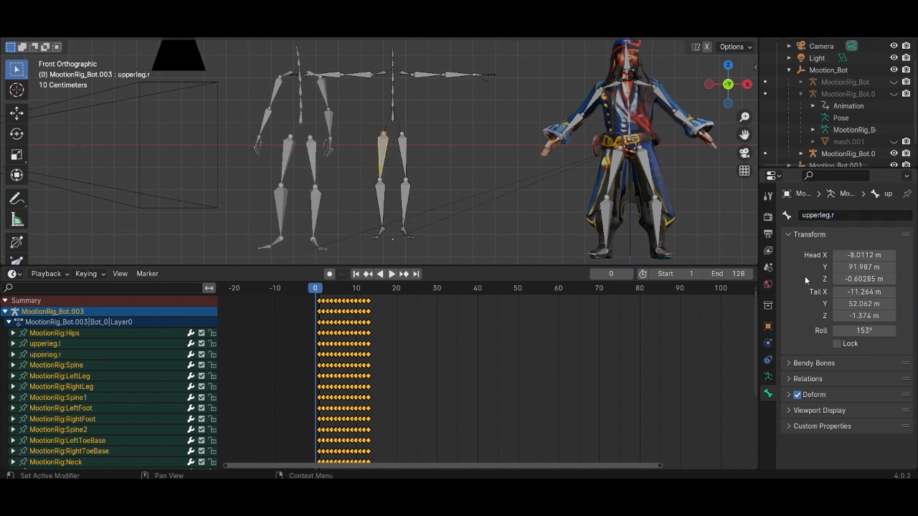
# Play the jump animation to check the pirate's leg motion with the renamed upper leg bones.
pyautogui.press('space')
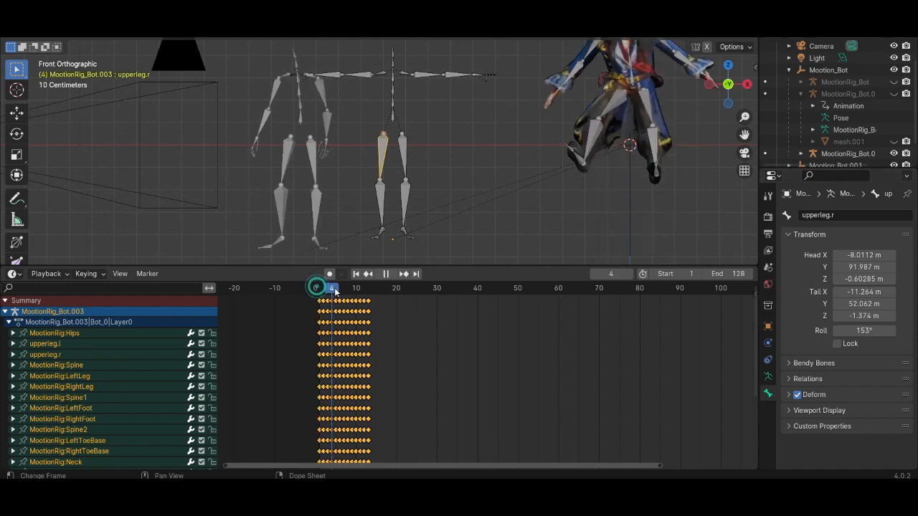
pyautogui.press('Escape')
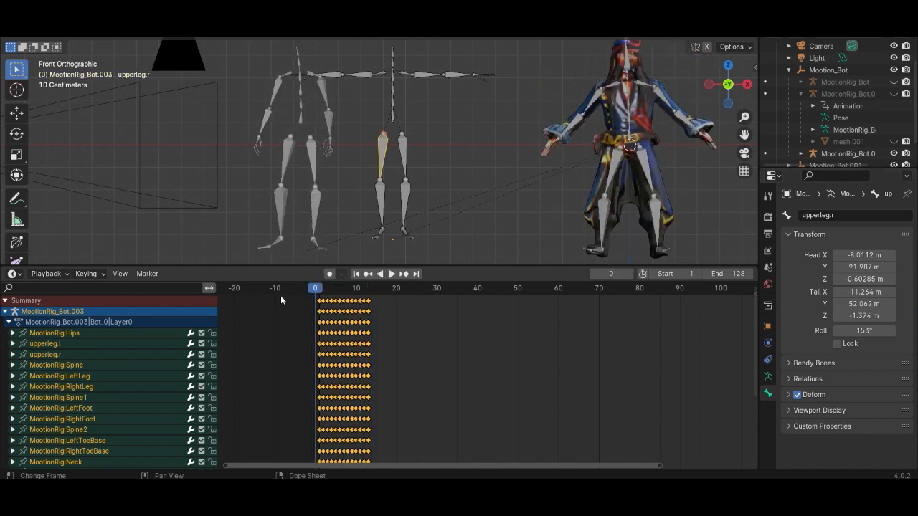
pyautogui.press('space')
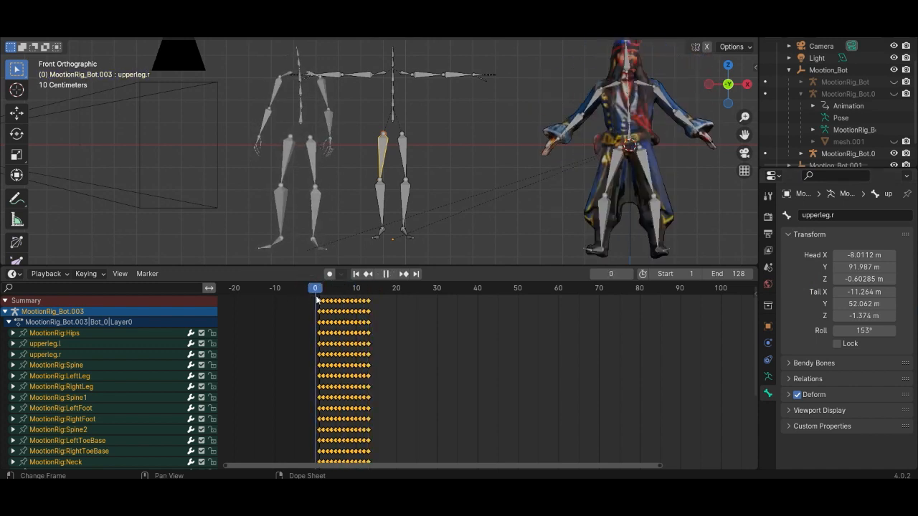
pyautogui.moveTo(362, 297)
pyautogui.mouseDown()
pyautogui.moveTo(297, 294)
pyautogui.moveTo(409, 300)
pyautogui.moveTo(309, 295)
pyautogui.moveTo(369, 298)
pyautogui.mouseUp()
pyautogui.press('Escape')
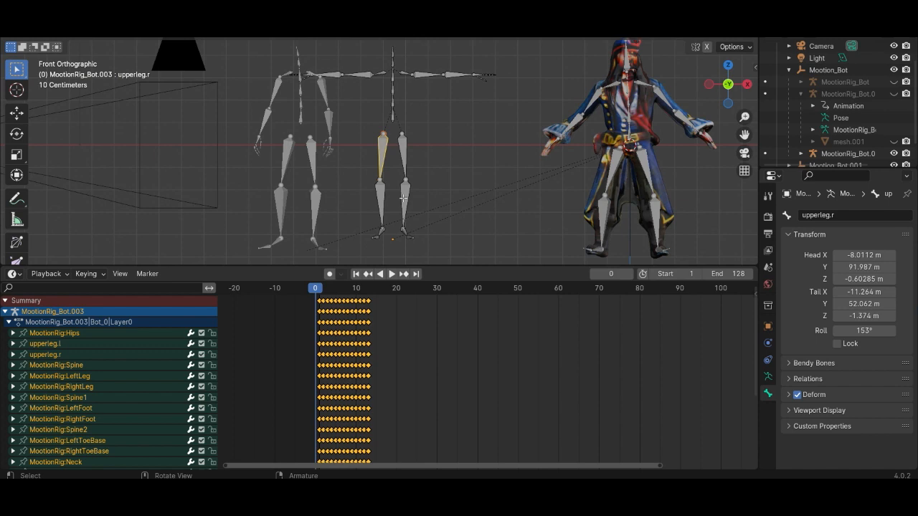
# Rename the left lower leg bone of MootionRig_Bot.003 to lowerleg.l.
pyautogui.click(404, 199)
pyautogui.doubleClick(858, 217)
pyautogui.hotkey('ctrl', 'a')
pyautogui.press('BackSpace')
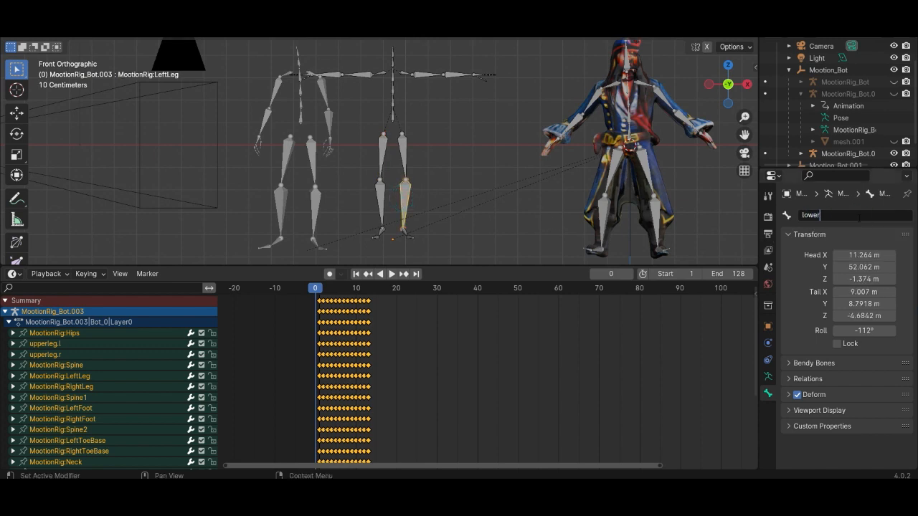
pyautogui.press('Return')
# Rename the right lower leg bone of MootionRig_Bot.003 to lowerleg.r.
pyautogui.click(381, 192)
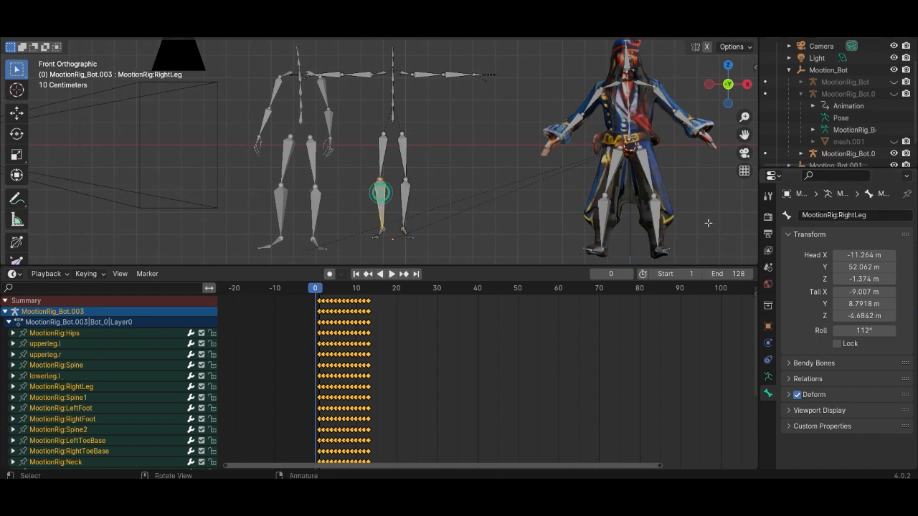
pyautogui.doubleClick(823, 216)
pyautogui.write('lowe')
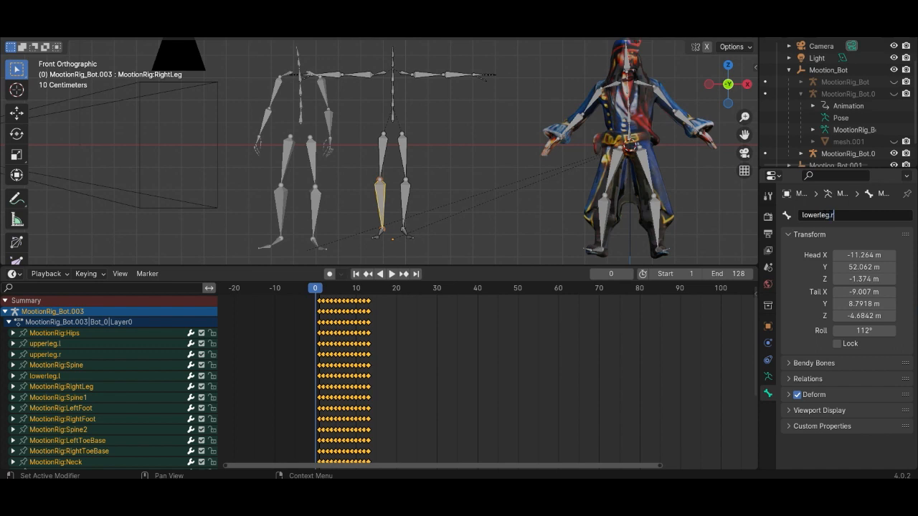
pyautogui.write('rleg.r')
pyautogui.press('Return')
# Scrub through the jump animation and inspect the pirate from the front, side and camera views.
pyautogui.click(318, 288)
pyautogui.press('space')
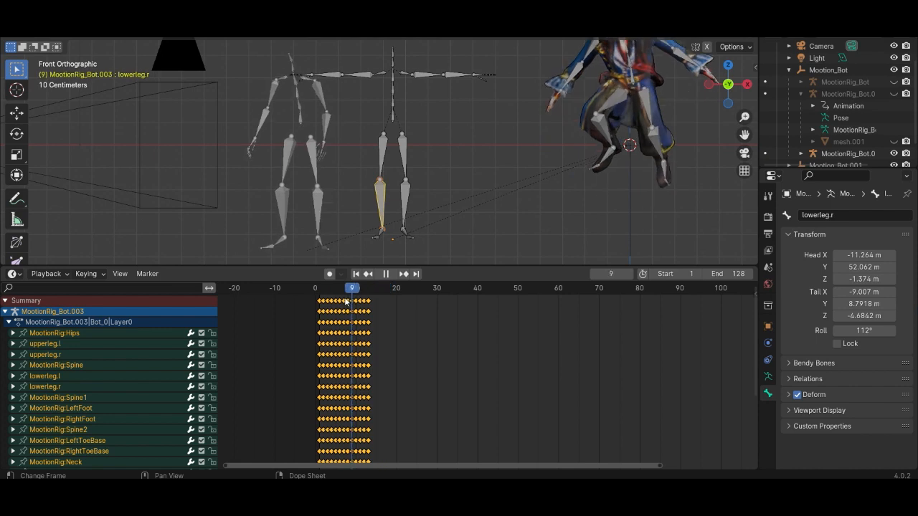
pyautogui.moveTo(343, 300)
pyautogui.mouseDown()
pyautogui.moveTo(363, 306)
pyautogui.moveTo(335, 304)
pyautogui.mouseUp()
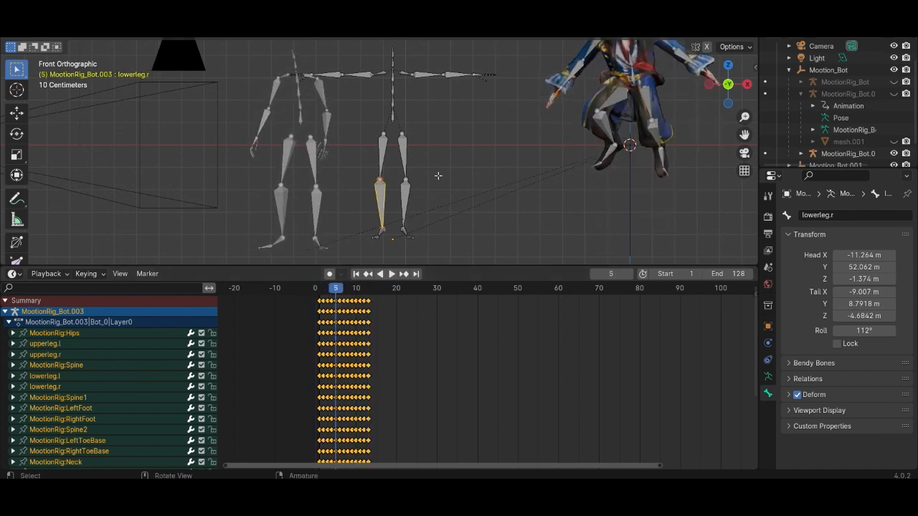
pyautogui.scroll(-3, 521, 178)
pyautogui.moveTo(520, 178); pyautogui.dragTo(372, 172, button='middle')
pyautogui.press('KP_3')
pyautogui.moveTo(336, 294); pyautogui.dragTo(315, 294)
pyautogui.moveTo(380, 198); pyautogui.dragTo(445, 208, button='middle')
pyautogui.press('KP_0')
pyautogui.moveTo(317, 302)
pyautogui.mouseDown()
pyautogui.moveTo(356, 295)
pyautogui.moveTo(315, 301)
pyautogui.mouseUp()
pyautogui.click(54, 35)
pyautogui.click(54, 48)
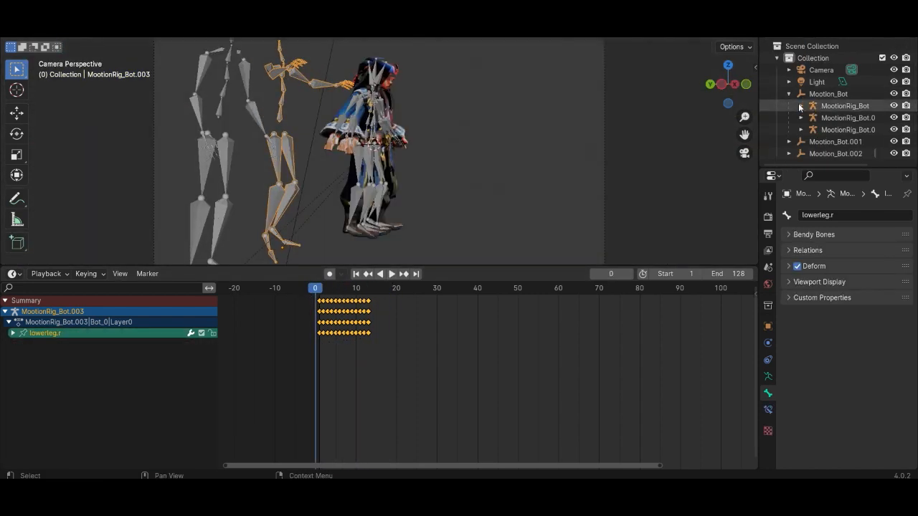
# Hide the pirate meshes mesh.002 and mesh.001 in the viewport and disable mesh.001 in renders.
pyautogui.click(801, 130)
pyautogui.scroll(-2, 803, 132)
pyautogui.click(895, 132)
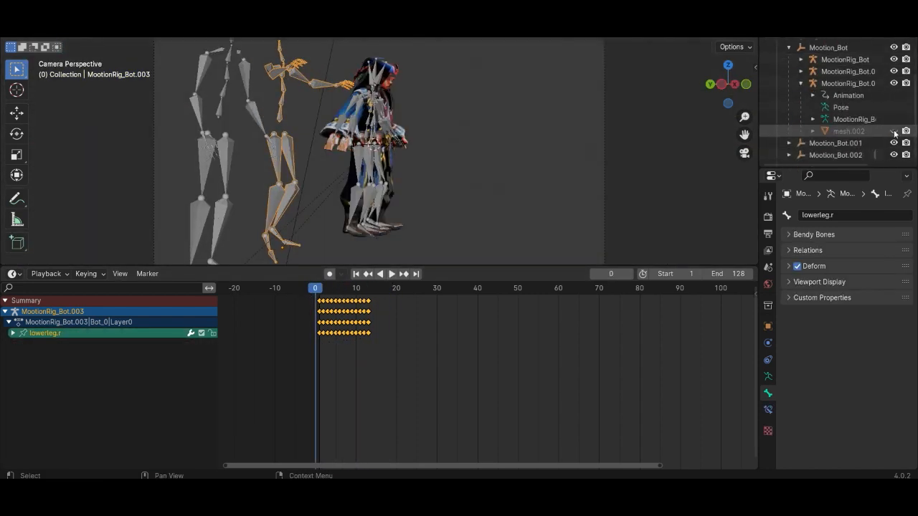
pyautogui.click(801, 84)
pyautogui.click(801, 118)
pyautogui.scroll(-1, 807, 120)
pyautogui.click(894, 142)
pyautogui.click(905, 142)
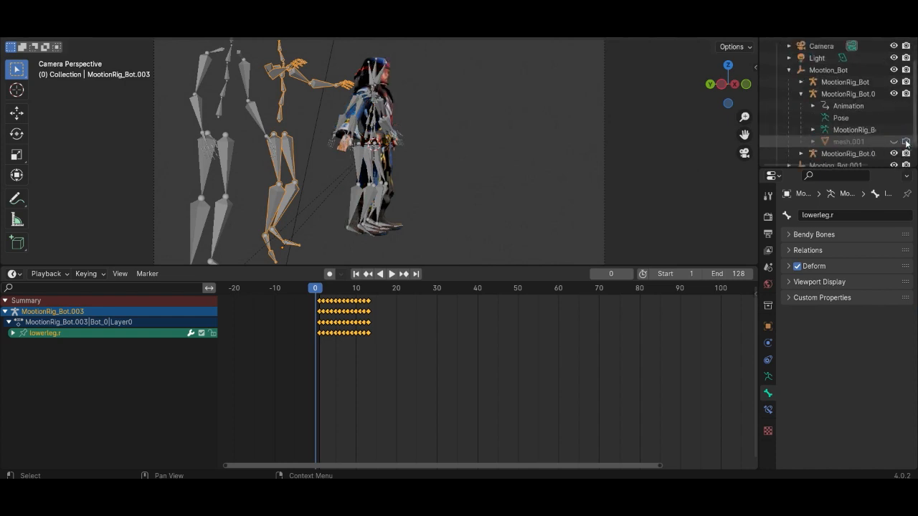
pyautogui.click(548, 100)
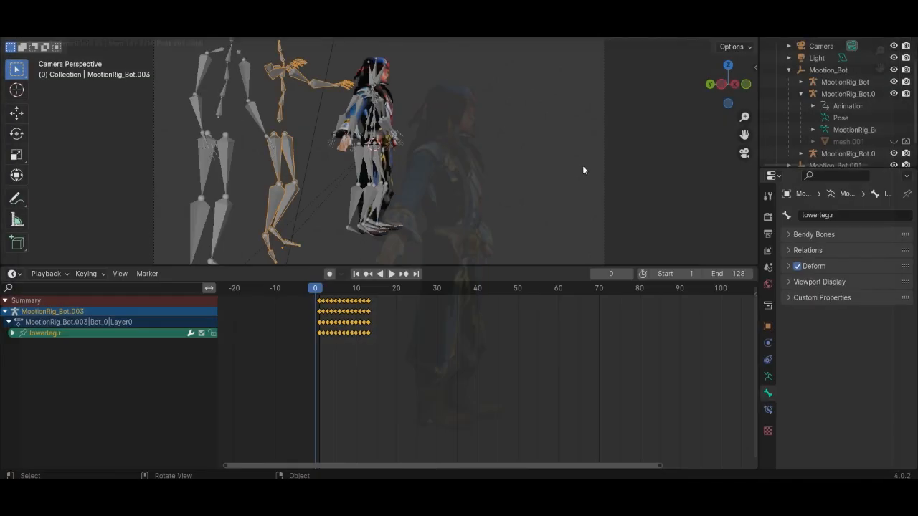
# Enable the transparent film background in the scene's render settings.
pyautogui.press('Delete')
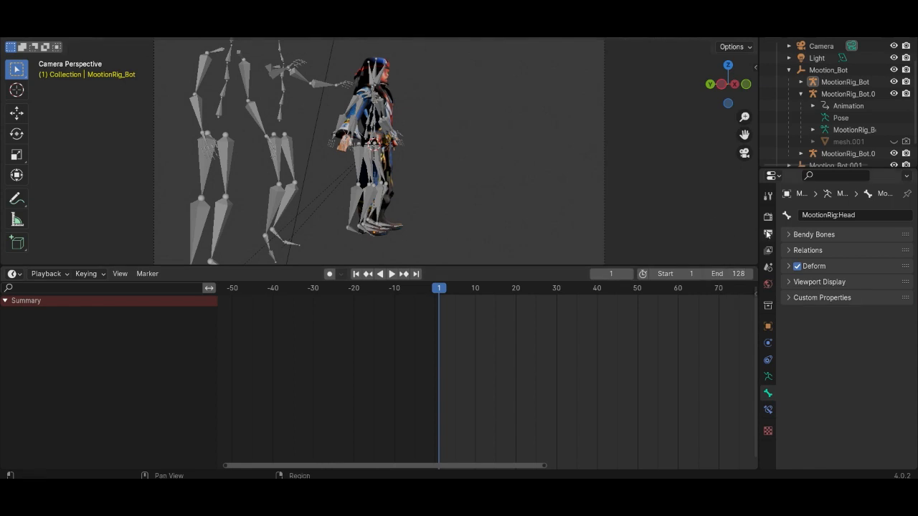
pyautogui.click(768, 217)
pyautogui.scroll(-3, 836, 305)
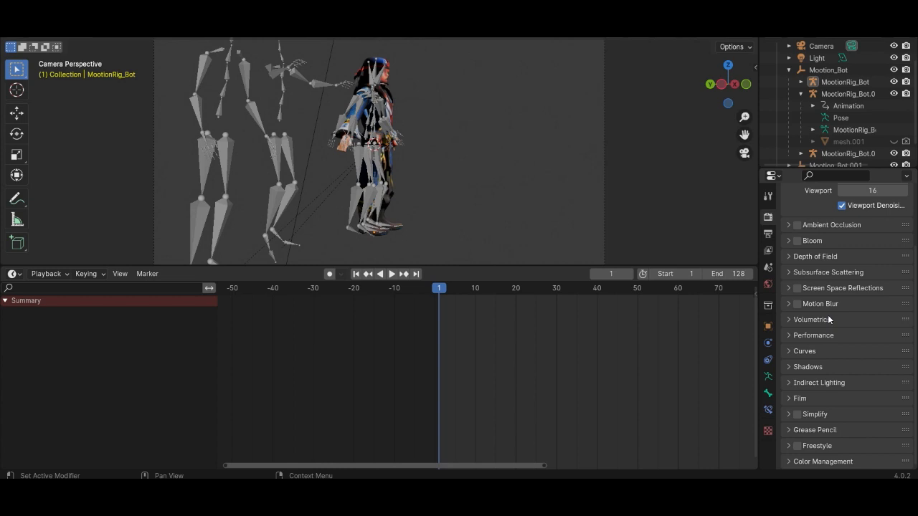
pyautogui.click(790, 399)
pyautogui.scroll(-2, 804, 396)
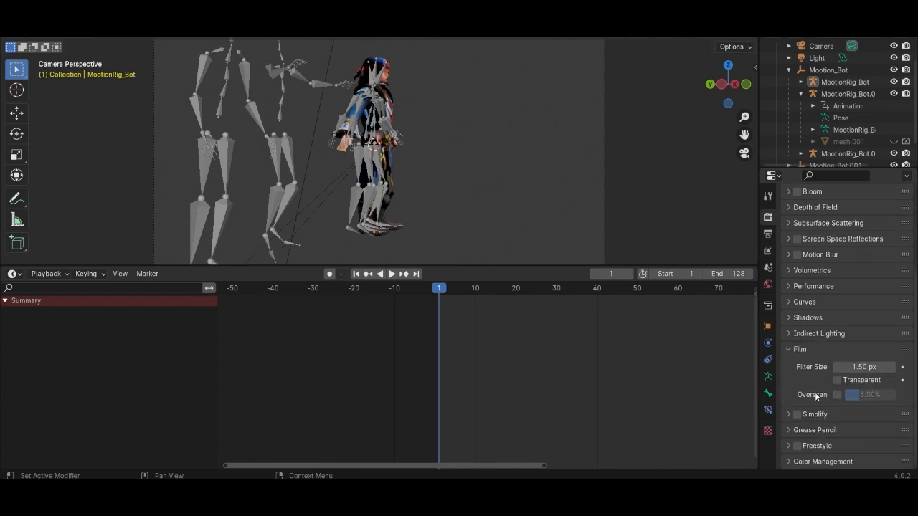
pyautogui.click(837, 379)
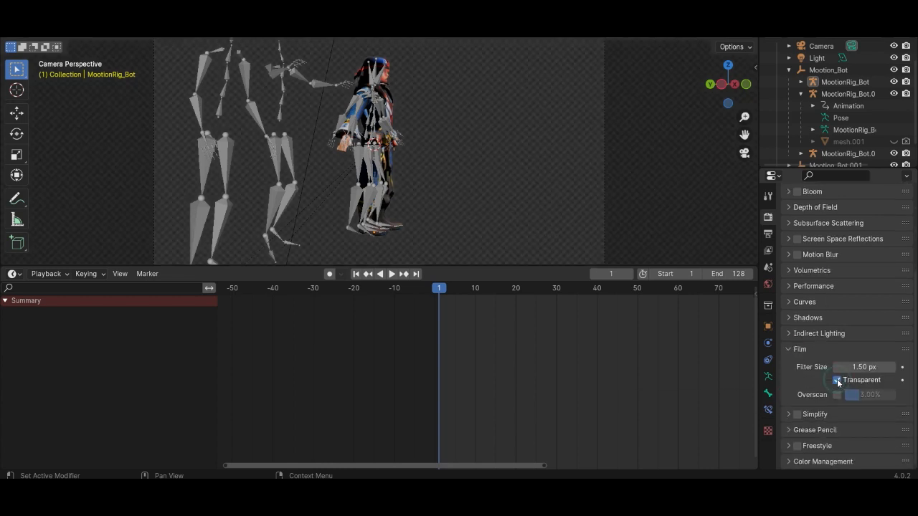
pyautogui.click(768, 196)
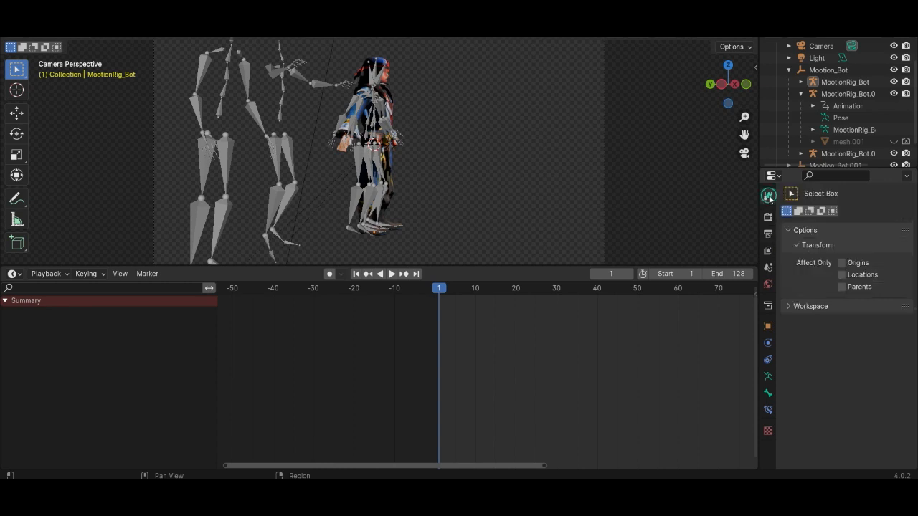
pyautogui.click(768, 217)
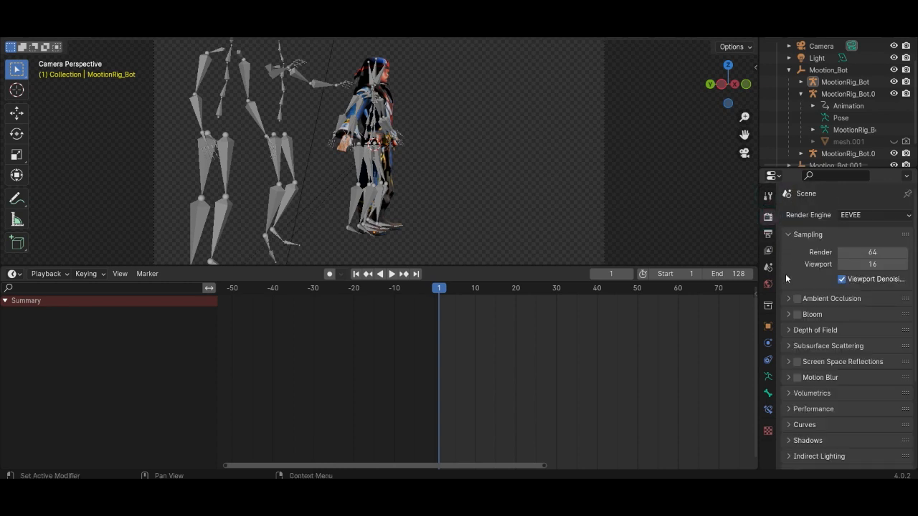
pyautogui.scroll(-5, 786, 279)
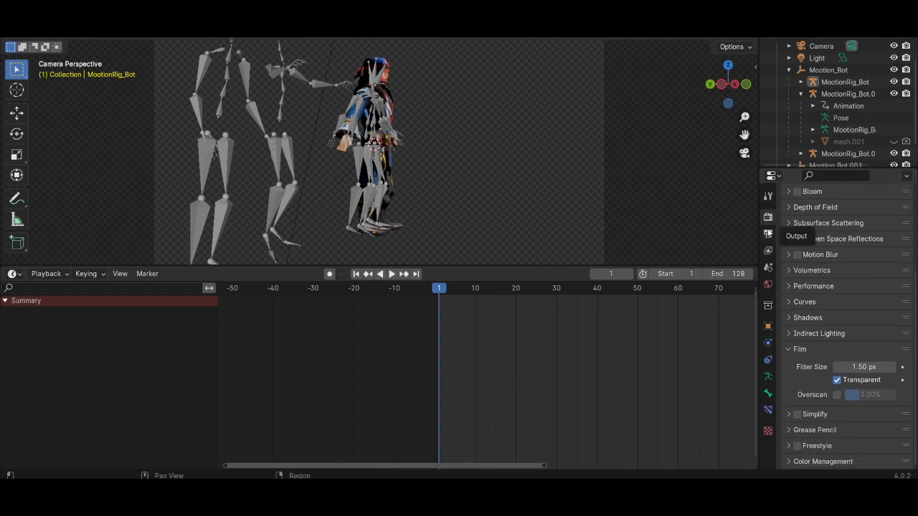
# Check the PNG RGBA output settings and render the idle animation.
pyautogui.click(768, 233)
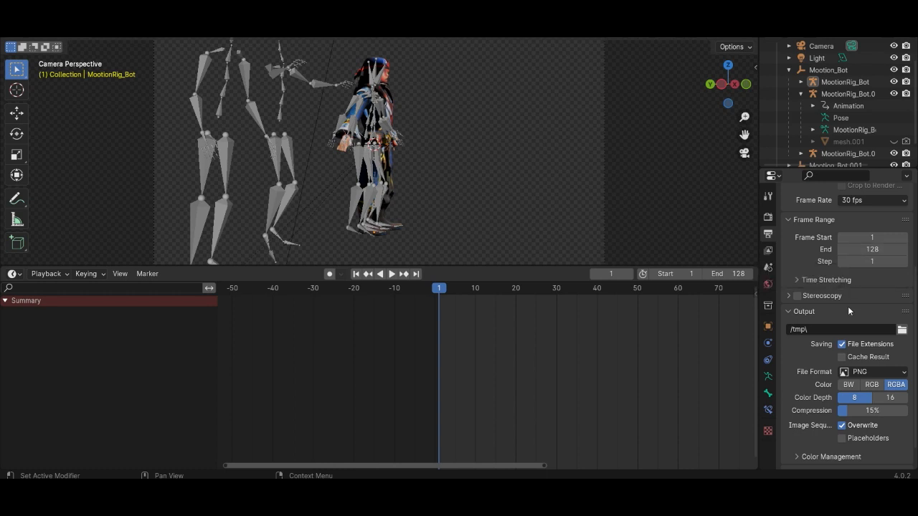
pyautogui.click(73, 15)
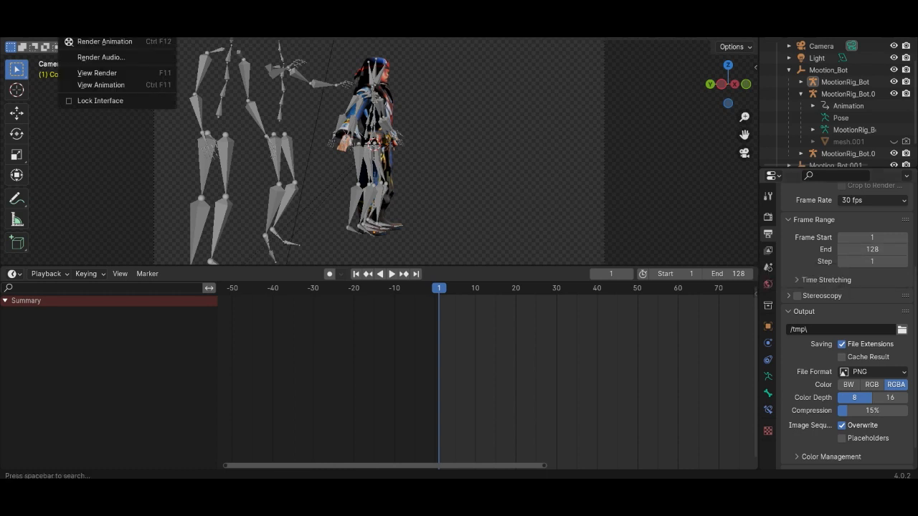
pyautogui.click(82, 42)
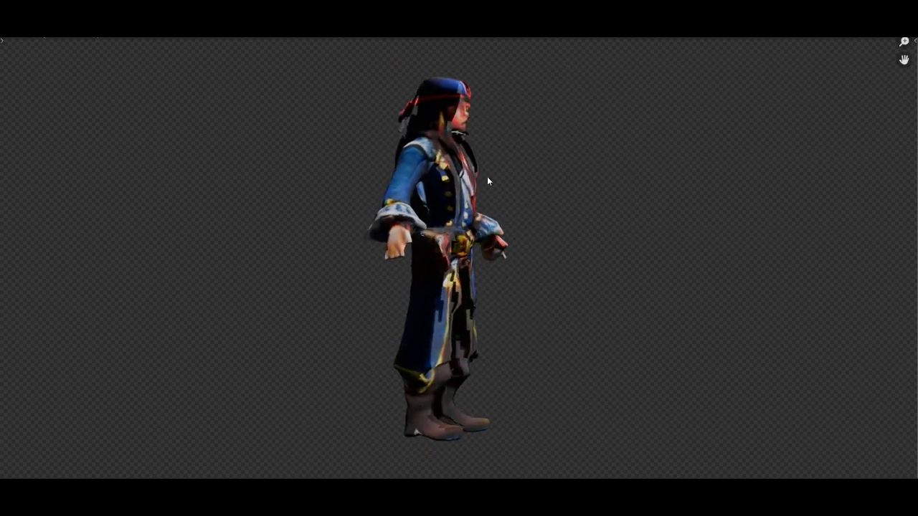
# Switch to File Explorer, browse the rendered frames in the C: drive's tmp folder, and close the render window.
pyautogui.hotkey('alt', 'Tab')
pyautogui.click(349, 355)
pyautogui.scroll(-3, 351, 358)
pyautogui.click(342, 371)
pyautogui.doubleClick(449, 261)
pyautogui.doubleClick(621, 281)
pyautogui.scroll(-15, 610, 308)
pyautogui.scroll(-15, 613, 328)
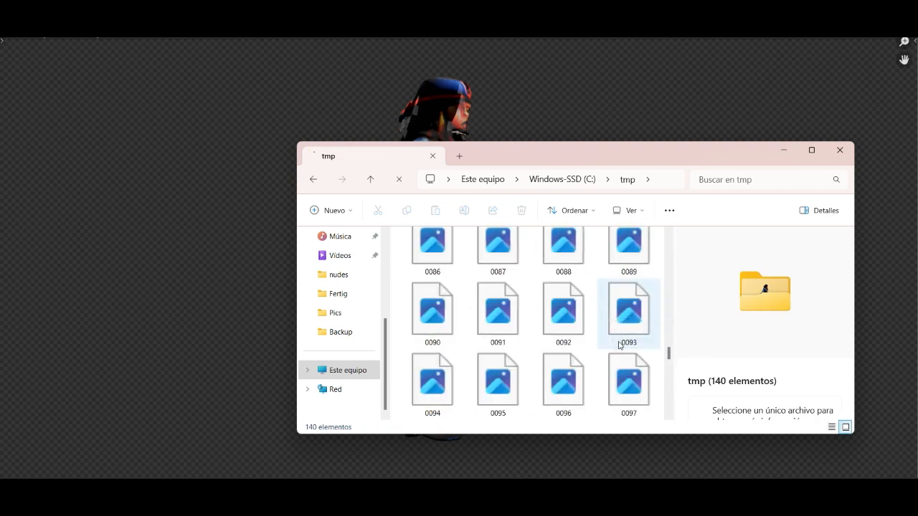
pyautogui.scroll(6, 620, 334)
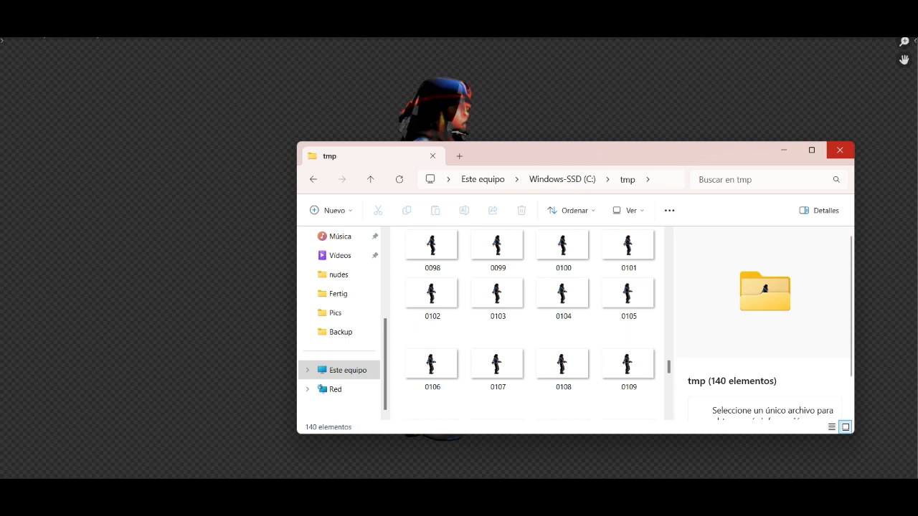
pyautogui.click(904, 8)
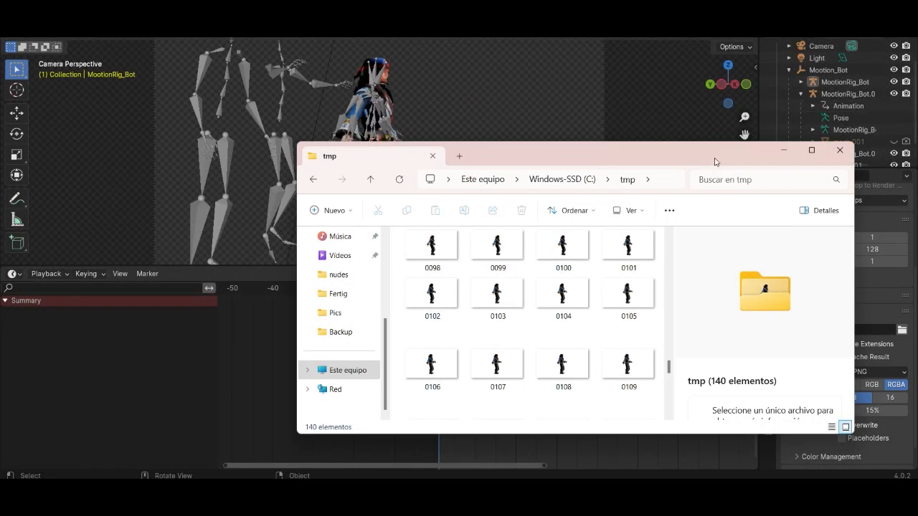
# Create a folder named idle inside the tmp folder.
pyautogui.scroll(-2, 601, 394)
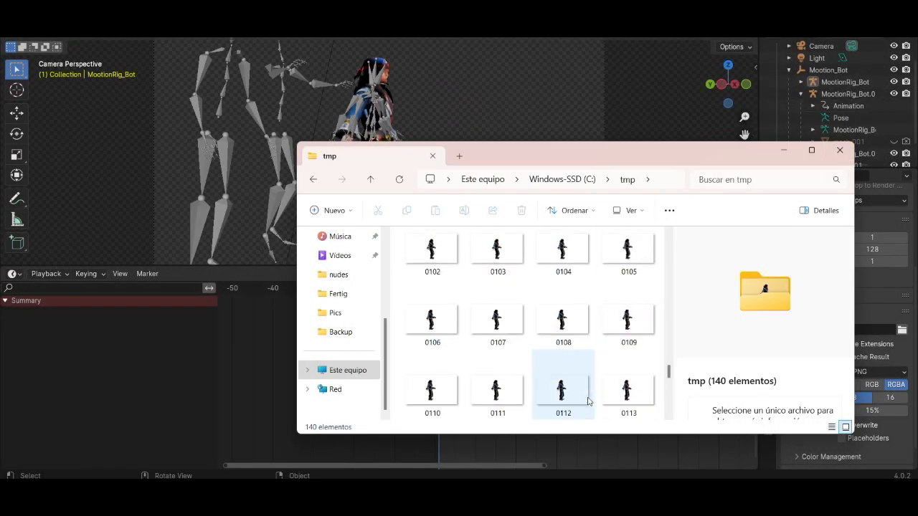
pyautogui.rightClick(589, 401)
pyautogui.moveTo(628, 332)
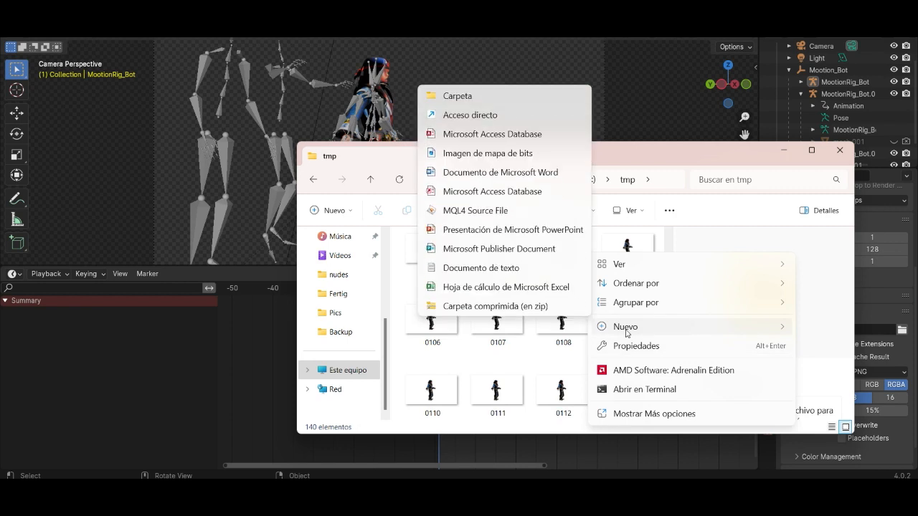
pyautogui.click(479, 97)
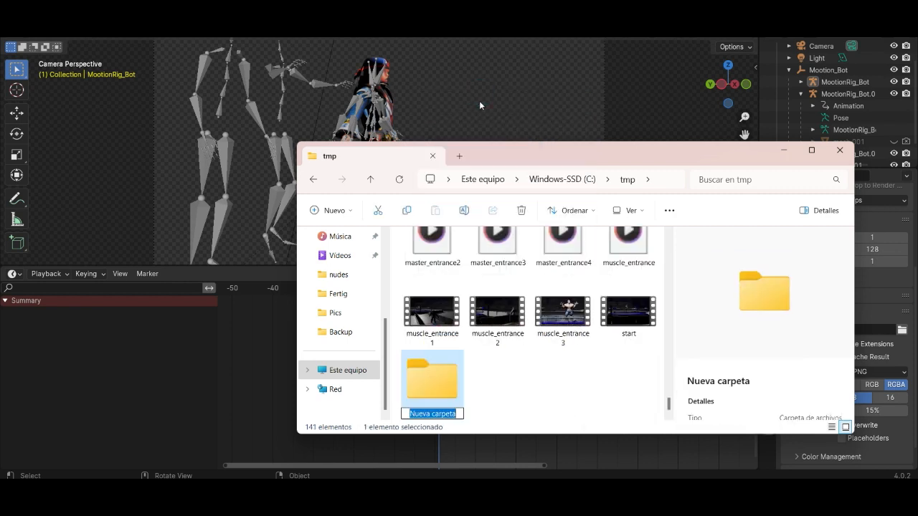
pyautogui.write('idle')
pyautogui.click(523, 382)
# Select everything in the tmp folder except the three flamenco folders.
pyautogui.scroll(3, 522, 380)
pyautogui.click(557, 379)
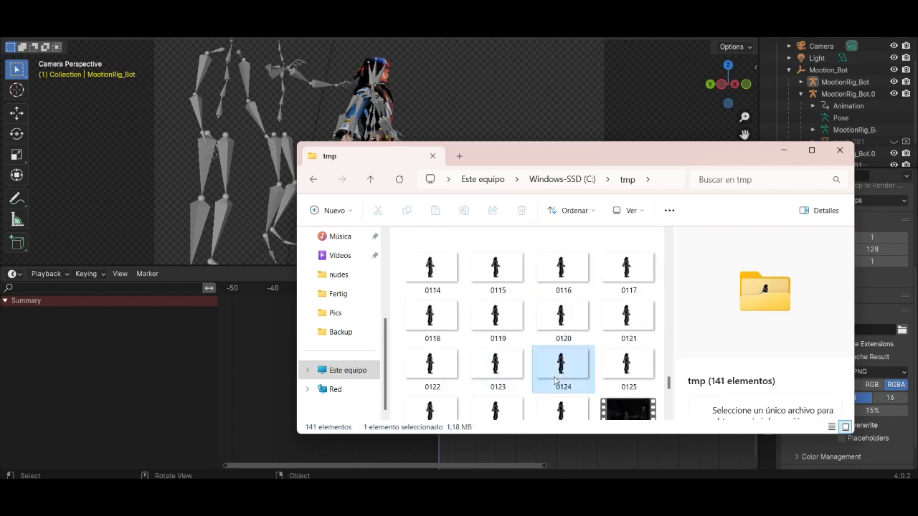
pyautogui.hotkey('ctrl', 'a')
pyautogui.scroll(15, 537, 354)
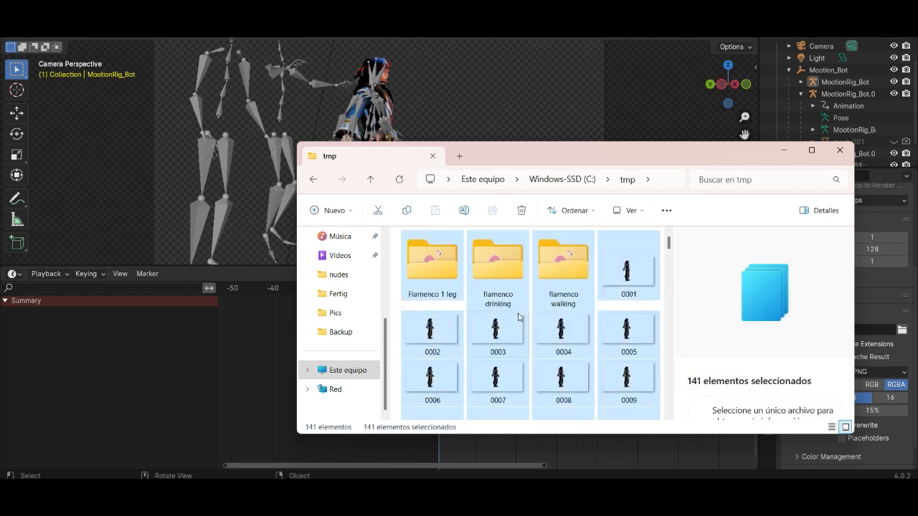
pyautogui.keyDown('ctrl'); pyautogui.click(447, 267); pyautogui.keyUp('ctrl')
pyautogui.keyDown('ctrl'); pyautogui.click(491, 261); pyautogui.keyUp('ctrl')
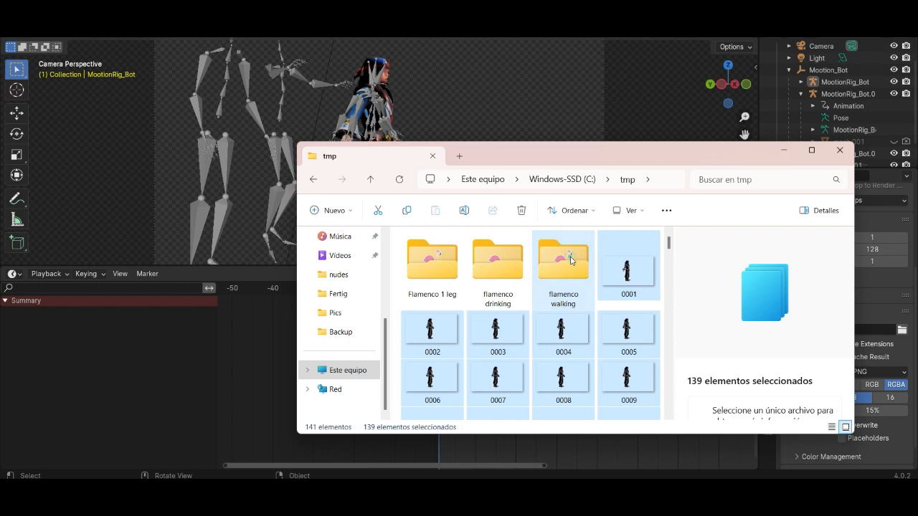
pyautogui.keyDown('ctrl'); pyautogui.click(561, 259); pyautogui.keyUp('ctrl')
# Exclude the entrance and start videos from the selection and move the rendered frames into the idle folder.
pyautogui.scroll(-15, 570, 287)
pyautogui.scroll(-5, 577, 351)
pyautogui.scroll(2, 621, 342)
pyautogui.keyDown('shift'); pyautogui.click(621, 342); pyautogui.keyUp('shift')
pyautogui.keyDown('ctrl'); pyautogui.click(621, 344); pyautogui.keyUp('ctrl')
pyautogui.scroll(-3, 606, 400)
pyautogui.keyDown('ctrl'); pyautogui.click(434, 380); pyautogui.keyUp('ctrl')
pyautogui.moveTo(431, 237); pyautogui.dragTo(455, 368)
pyautogui.scroll(2, 549, 321)
pyautogui.doubleClick(626, 269)
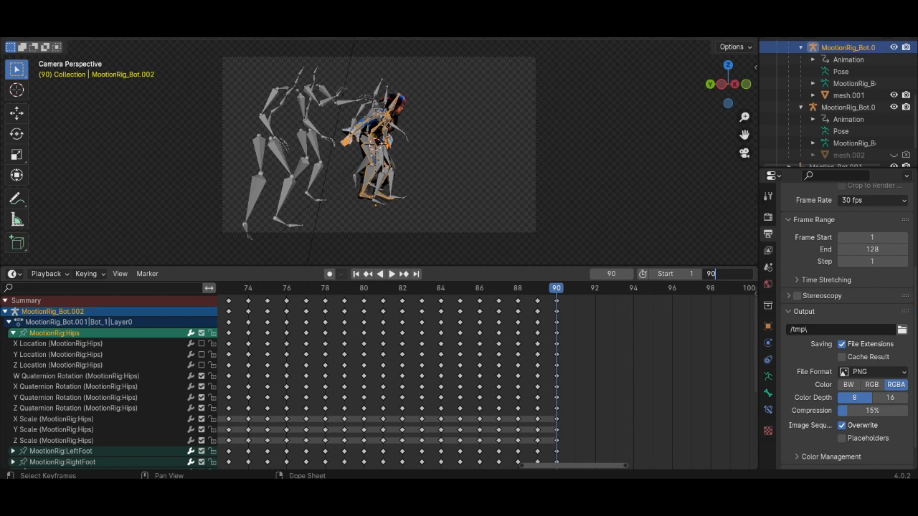
# Set the scene's end frame to 90 and render the running animation after previewing it.
pyautogui.press('Return')
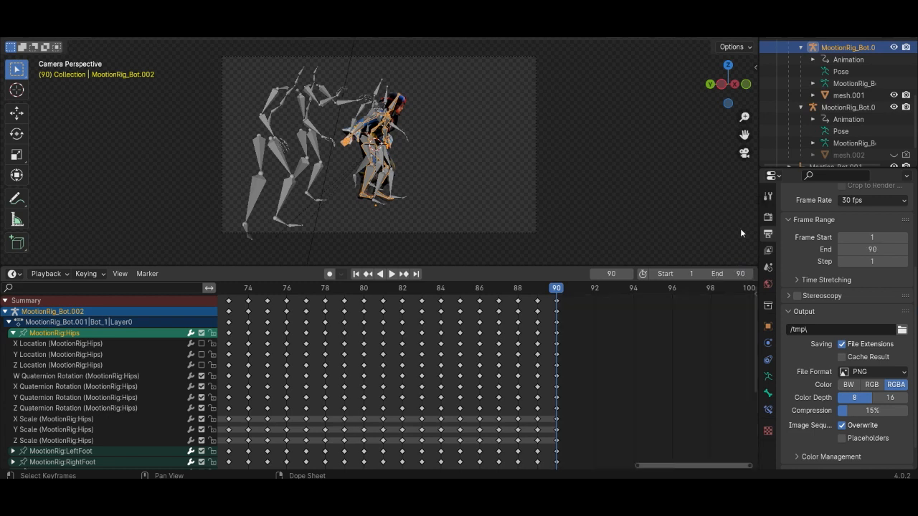
pyautogui.click(393, 274)
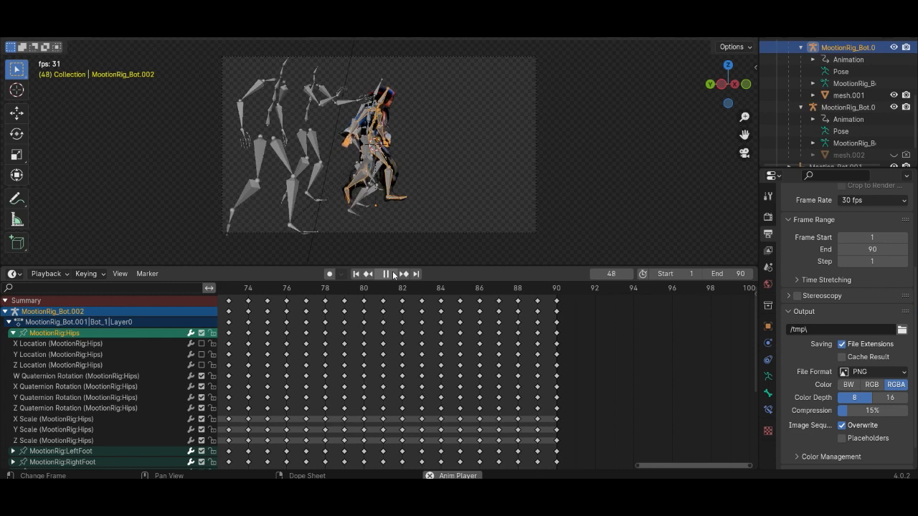
pyautogui.click(390, 275)
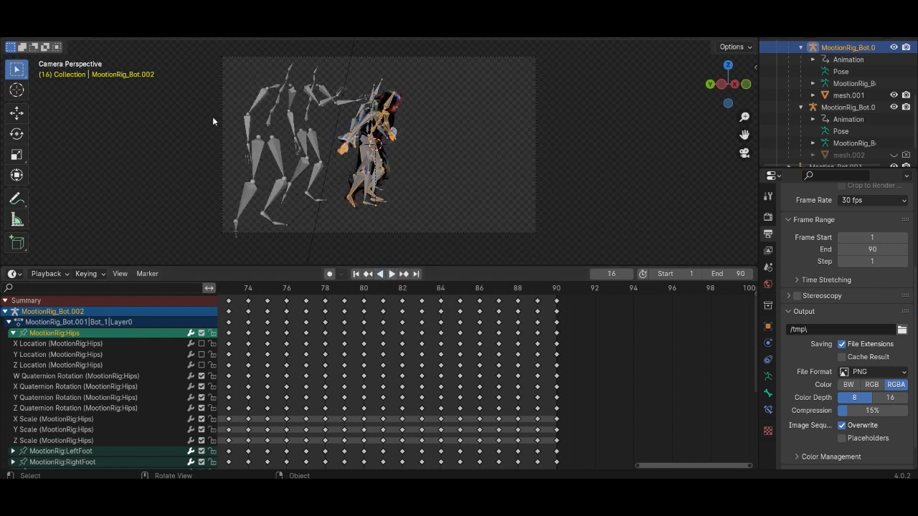
pyautogui.click(72, 16)
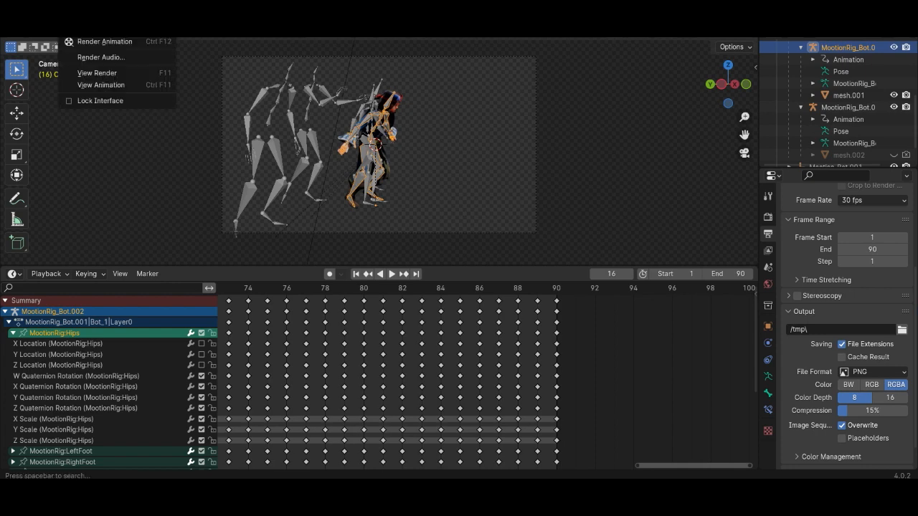
pyautogui.click(86, 42)
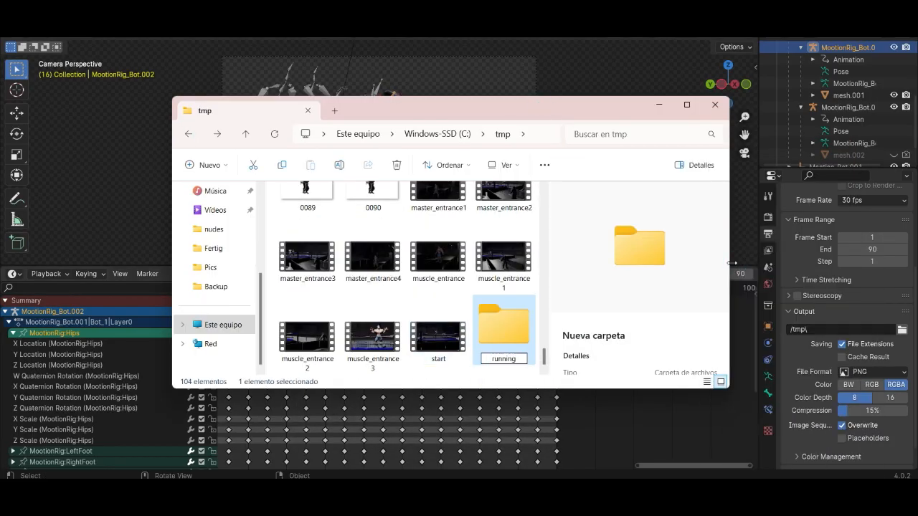
# Name the new folder running and move the rendered running frames into it, leaving the videos out.
pyautogui.press('Return')
pyautogui.hotkey('ctrl', 'a')
pyautogui.keyDown('ctrl'); pyautogui.click(438, 337); pyautogui.keyUp('ctrl')
pyautogui.keyDown('ctrl'); pyautogui.click(503, 256); pyautogui.keyUp('ctrl')
pyautogui.keyDown('ctrl'); pyautogui.click(503, 327); pyautogui.keyUp('ctrl')
pyautogui.moveTo(543, 356); pyautogui.dragTo(549, 322)
pyautogui.keyDown('ctrl'); pyautogui.click(438, 215); pyautogui.keyUp('ctrl')
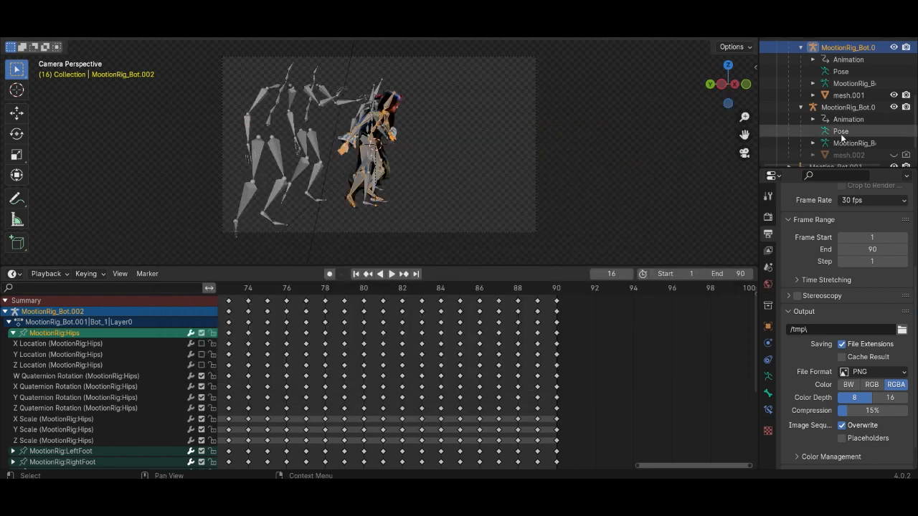
# Show mesh.002 in the viewport and renders, and hide mesh.001 in both.
pyautogui.scroll(2, 803, 135)
pyautogui.click(801, 131)
pyautogui.scroll(2, 810, 133)
pyautogui.click(894, 108)
pyautogui.scroll(-2, 825, 135)
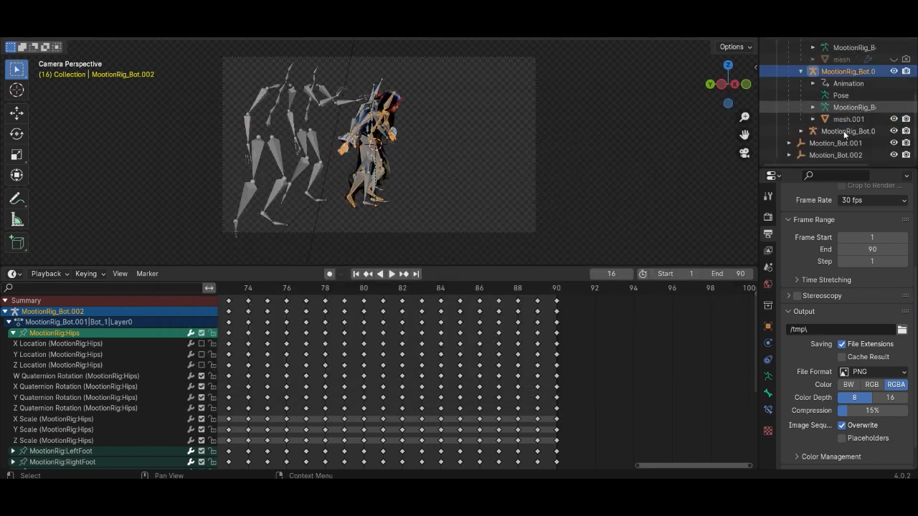
pyautogui.click(801, 132)
pyautogui.scroll(-2, 832, 135)
pyautogui.click(894, 131)
pyautogui.click(905, 132)
pyautogui.click(894, 72)
pyautogui.click(906, 72)
# Scrub the timeline and toggle the visibility of the pirate meshes to compare them.
pyautogui.moveTo(237, 289); pyautogui.dragTo(537, 289)
pyautogui.click(893, 132)
pyautogui.scroll(2, 894, 115)
pyautogui.click(894, 143)
pyautogui.click(906, 84)
pyautogui.click(893, 143)
pyautogui.scroll(1, 895, 122)
pyautogui.click(894, 107)
pyautogui.click(893, 108)
pyautogui.scroll(-3, 893, 114)
pyautogui.click(893, 131)
pyautogui.click(905, 132)
# Step through and play the animation around the pirate while toggling mesh.001 and mesh.002 to check the jump.
pyautogui.press('Left')
pyautogui.moveTo(467, 180); pyautogui.dragTo(360, 181, button='middle')
pyautogui.press('Left')
pyautogui.press('Left')
pyautogui.press('Left')
pyautogui.press('Left')
pyautogui.click(893, 131)
pyautogui.click(905, 131)
pyautogui.scroll(4, 894, 108)
pyautogui.click(894, 107)
pyautogui.click(894, 107)
pyautogui.scroll(-3, 893, 107)
pyautogui.click(893, 96)
pyautogui.click(906, 95)
pyautogui.press('space')
pyautogui.scroll(-12, 363, 343)
pyautogui.press('Home')
# Select the MootionRig_Bot.004 rig, keep only mesh.002 showing, and scrub its jump keyframes to frame 13.
pyautogui.moveTo(400, 290); pyautogui.dragTo(315, 291)
pyautogui.scroll(-2, 872, 89)
pyautogui.click(894, 131)
pyautogui.click(560, 109)
pyautogui.scroll(2, 865, 136)
pyautogui.scroll(-1, 878, 101)
pyautogui.click(894, 95)
pyautogui.click(906, 96)
pyautogui.moveTo(388, 289); pyautogui.dragTo(353, 294)
pyautogui.scroll(12, 390, 306)
pyautogui.moveTo(488, 288); pyautogui.dragTo(506, 289)
# Set the scene's end frame to 13, play the jump, and check the film settings.
pyautogui.click(768, 216)
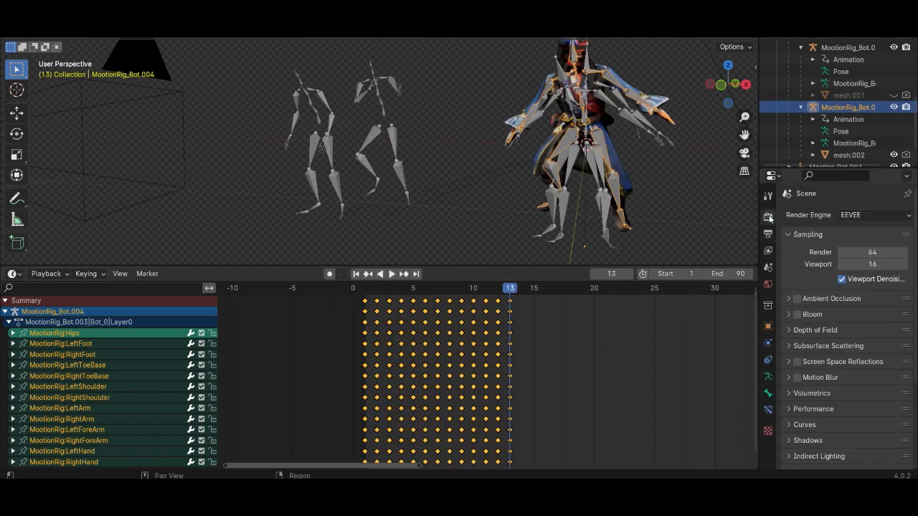
pyautogui.doubleClick(729, 274)
pyautogui.write('13')
pyautogui.press('Tab')
pyautogui.press('Return')
pyautogui.click(392, 274)
pyautogui.scroll(-5, 792, 337)
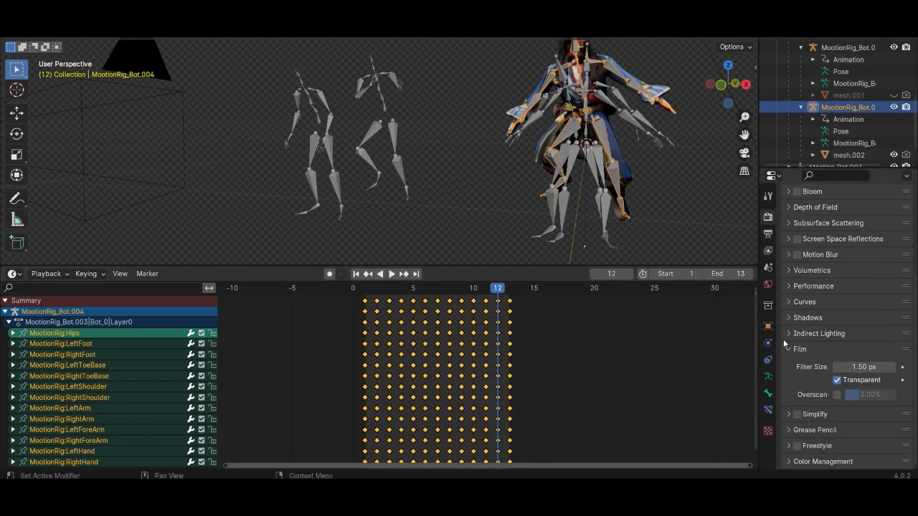
# Return to the camera view at frame 0 and render the jump animation.
pyautogui.press('KP_0')
pyautogui.moveTo(508, 290); pyautogui.dragTo(353, 295)
pyautogui.scroll(6, 495, 316)
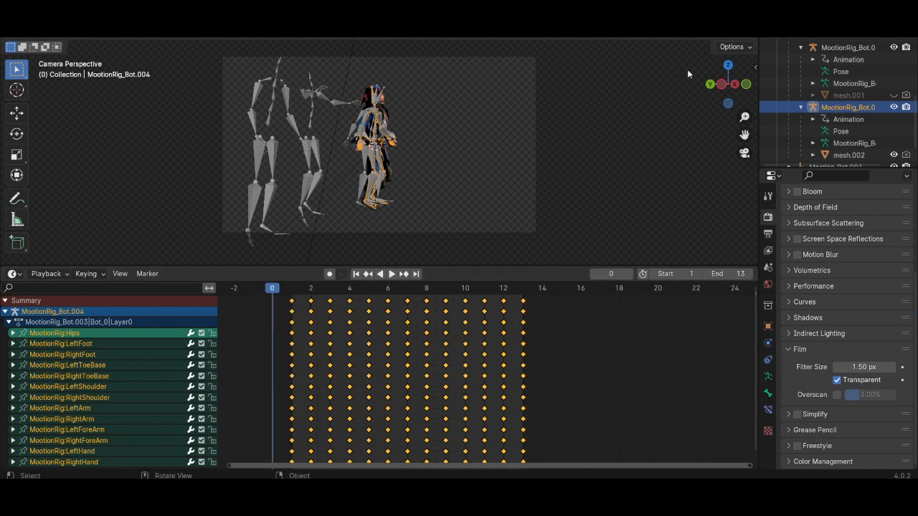
pyautogui.click(78, 28)
pyautogui.click(108, 84)
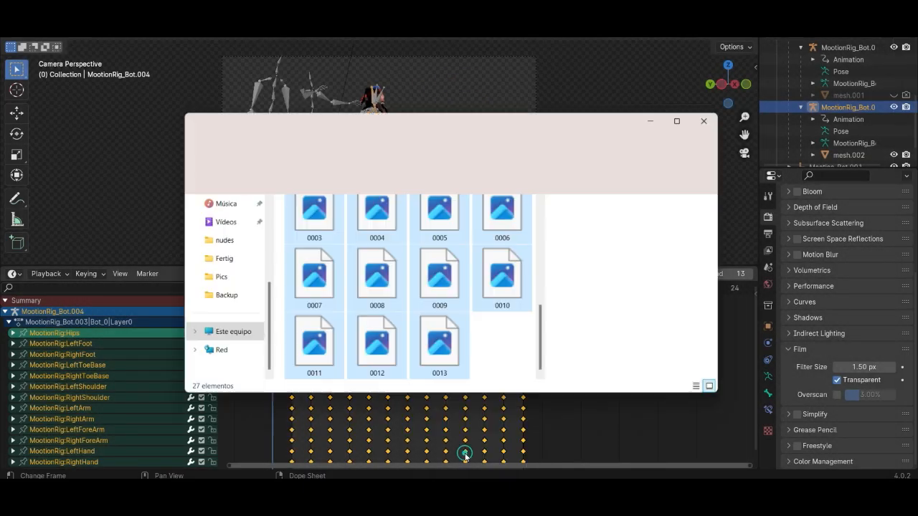
# Create a folder named jump inside the tmp folder.
pyautogui.scroll(-5, 504, 305)
pyautogui.rightClick(503, 359)
pyautogui.moveTo(543, 284)
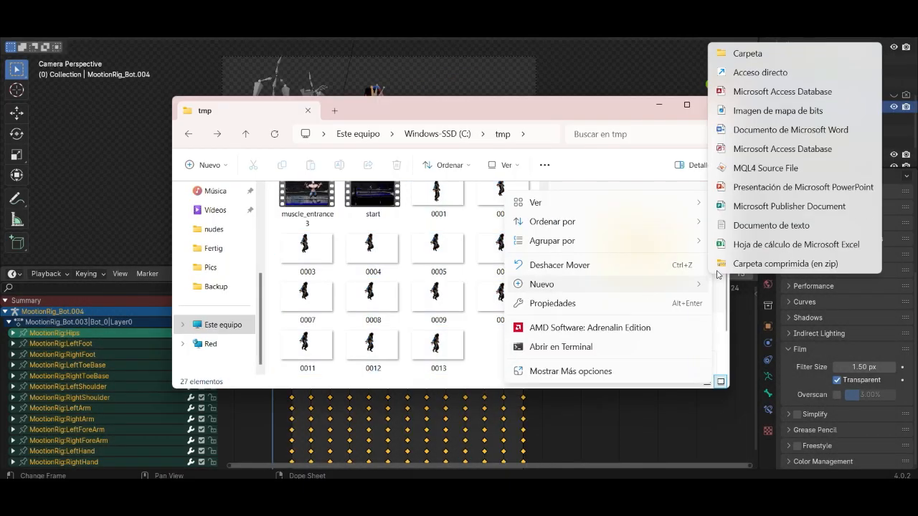
pyautogui.click(749, 53)
pyautogui.write('jump')
# Select the rendered jump frames from 0013 back to 0003 in the tmp folder.
pyautogui.click(439, 345)
pyautogui.keyDown('ctrl'); pyautogui.click(373, 347); pyautogui.keyUp('ctrl')
pyautogui.keyDown('ctrl'); pyautogui.click(318, 347); pyautogui.keyUp('ctrl')
pyautogui.keyDown('ctrl'); pyautogui.click(306, 279); pyautogui.keyUp('ctrl')
pyautogui.keyDown('ctrl'); pyautogui.click(372, 277); pyautogui.keyUp('ctrl')
pyautogui.keyDown('ctrl'); pyautogui.click(437, 277); pyautogui.keyUp('ctrl')
pyautogui.keyDown('ctrl'); pyautogui.click(503, 276); pyautogui.keyUp('ctrl')
pyautogui.keyDown('ctrl'); pyautogui.click(309, 231); pyautogui.keyUp('ctrl')
pyautogui.keyDown('ctrl'); pyautogui.click(367, 234); pyautogui.keyUp('ctrl')
pyautogui.keyDown('ctrl'); pyautogui.click(438, 231); pyautogui.keyUp('ctrl')
pyautogui.keyDown('ctrl'); pyautogui.click(502, 231); pyautogui.keyUp('ctrl')
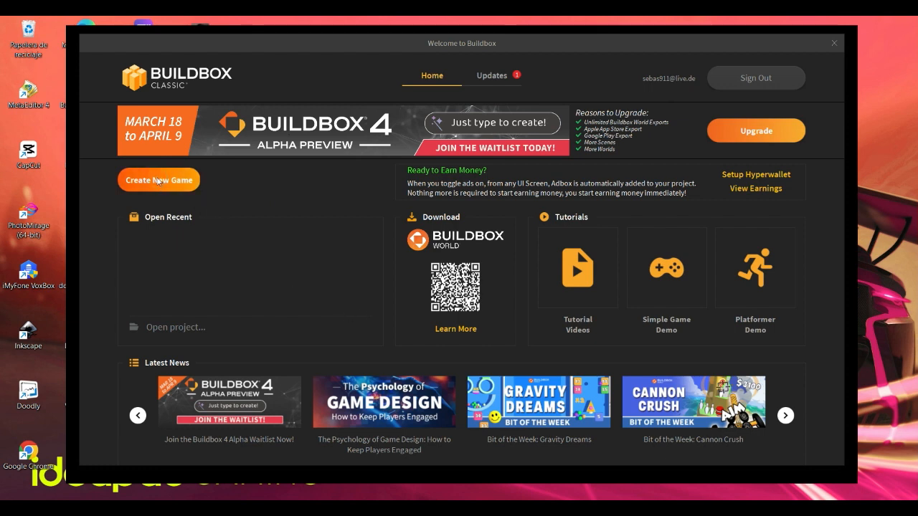
# Create a new single-world, endless game with the Platformer gameplay type and the Pause and Game Over menus enabled.
pyautogui.click(201, 183)
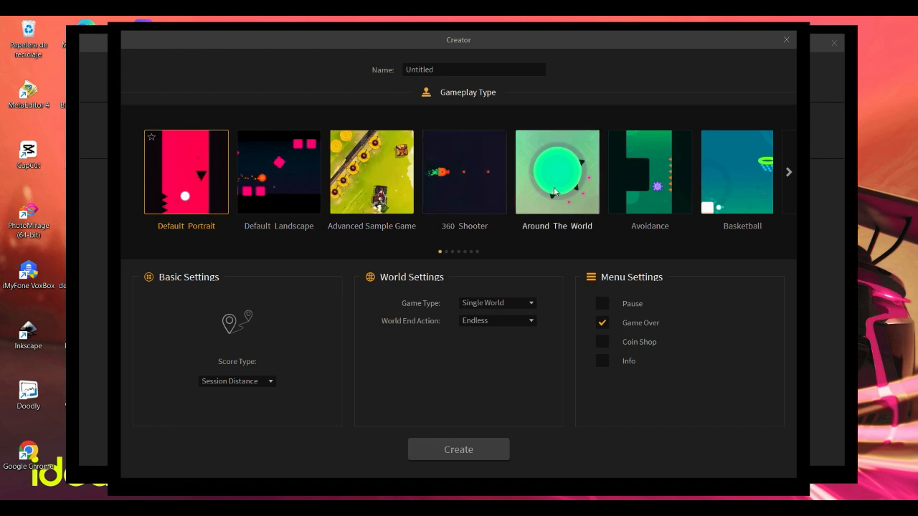
pyautogui.click(788, 172)
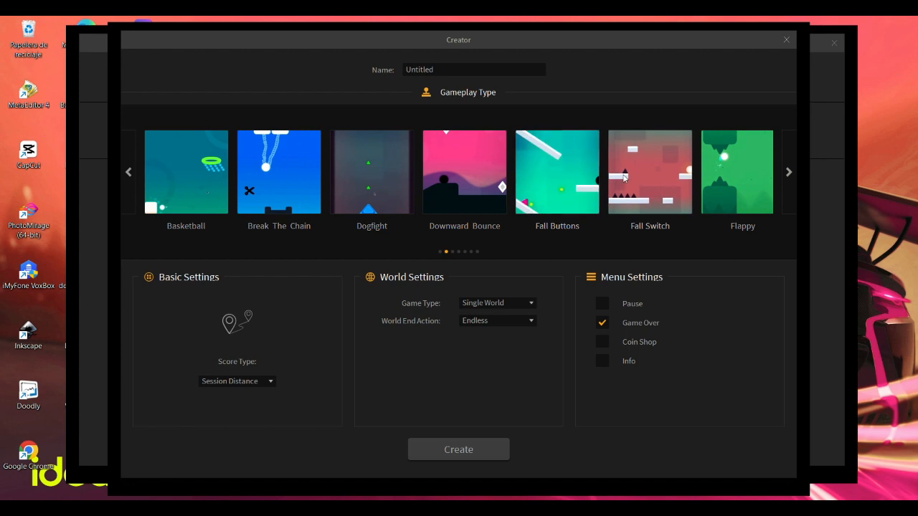
pyautogui.click(787, 171)
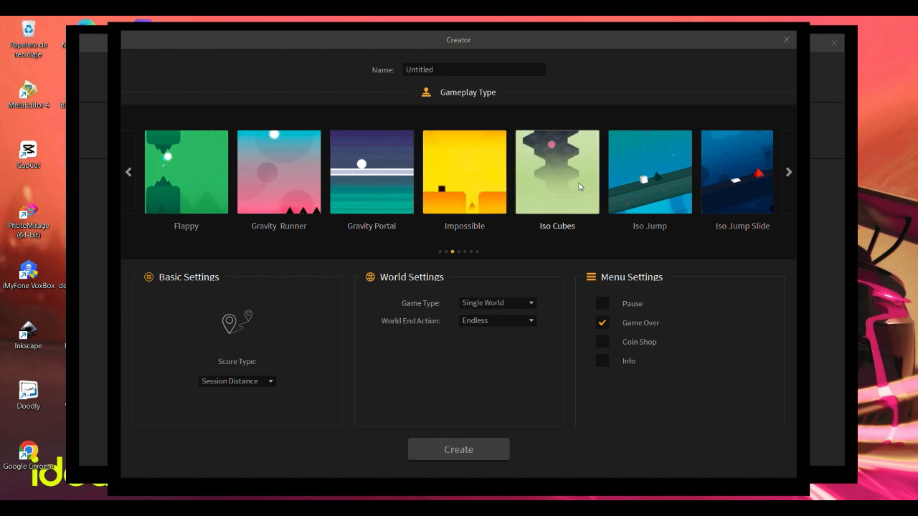
pyautogui.click(789, 173)
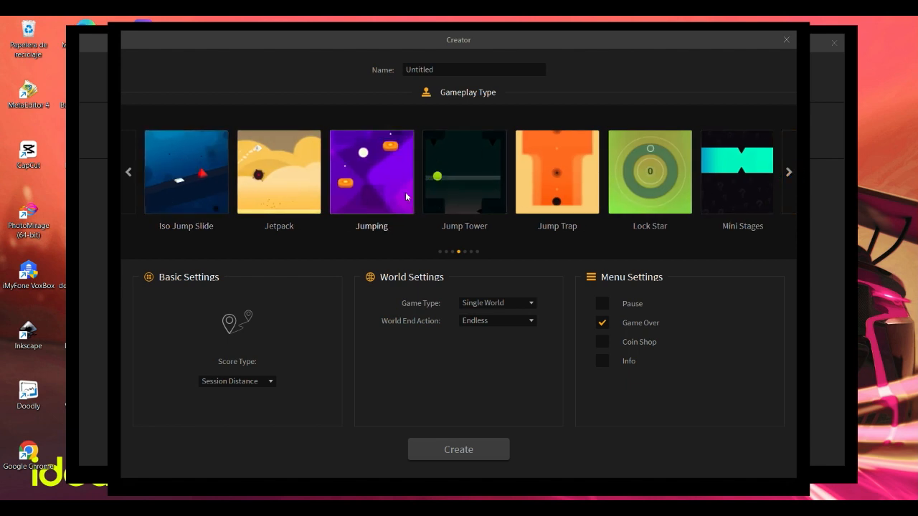
pyautogui.click(791, 179)
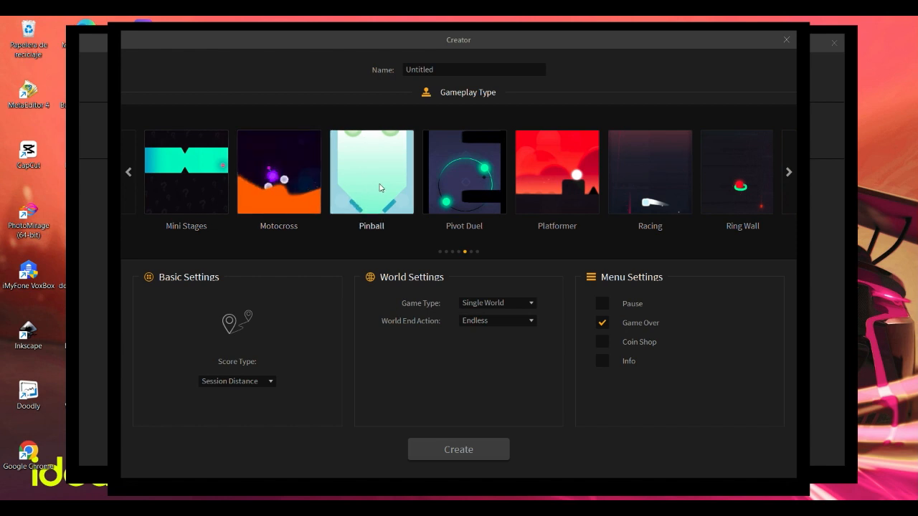
pyautogui.click(549, 159)
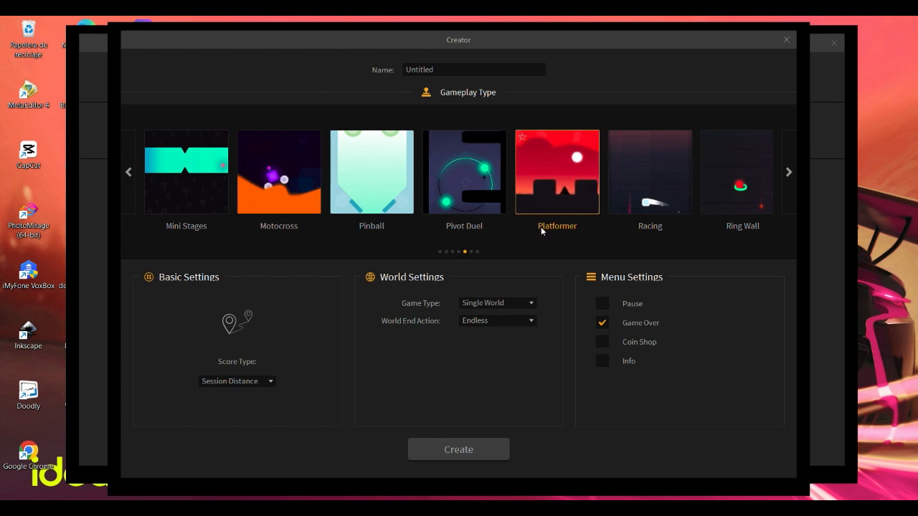
pyautogui.click(475, 352)
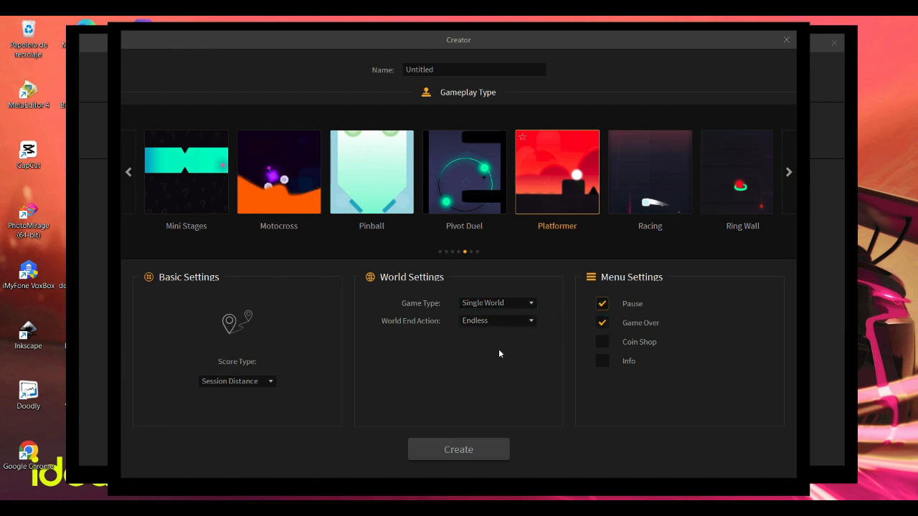
pyautogui.click(473, 446)
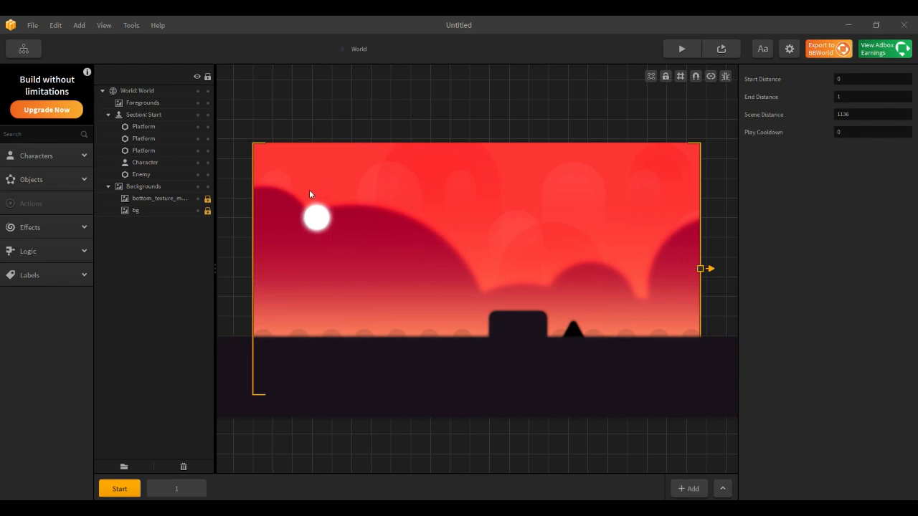
# Preview the new platformer game, restart it from the game-over screen and close the preview.
pyautogui.click(81, 157)
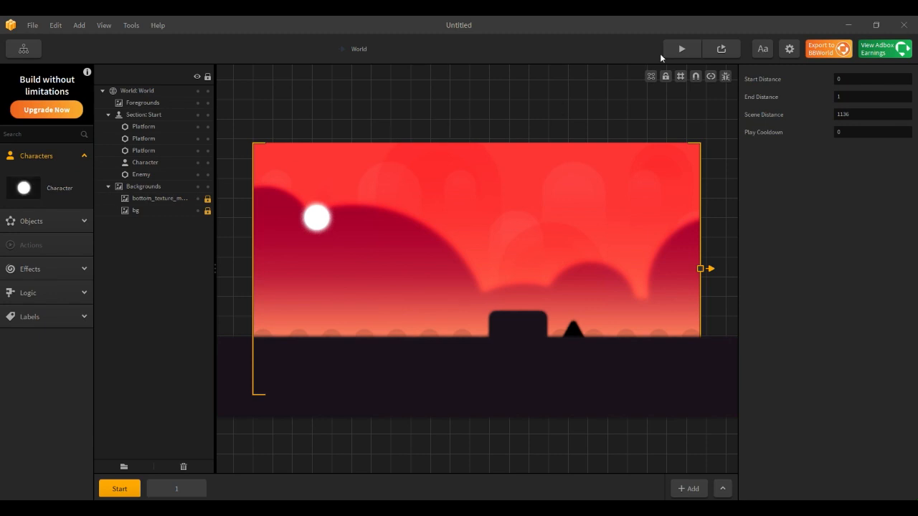
pyautogui.click(678, 50)
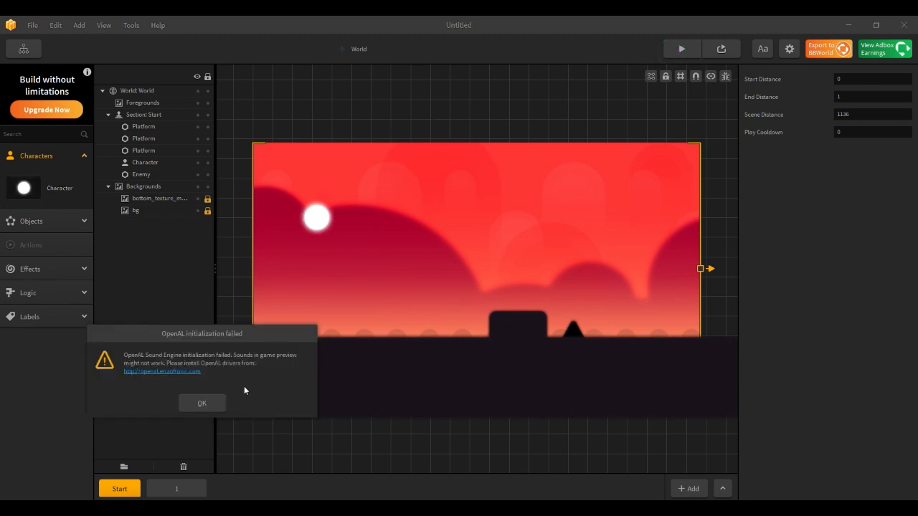
pyautogui.click(200, 404)
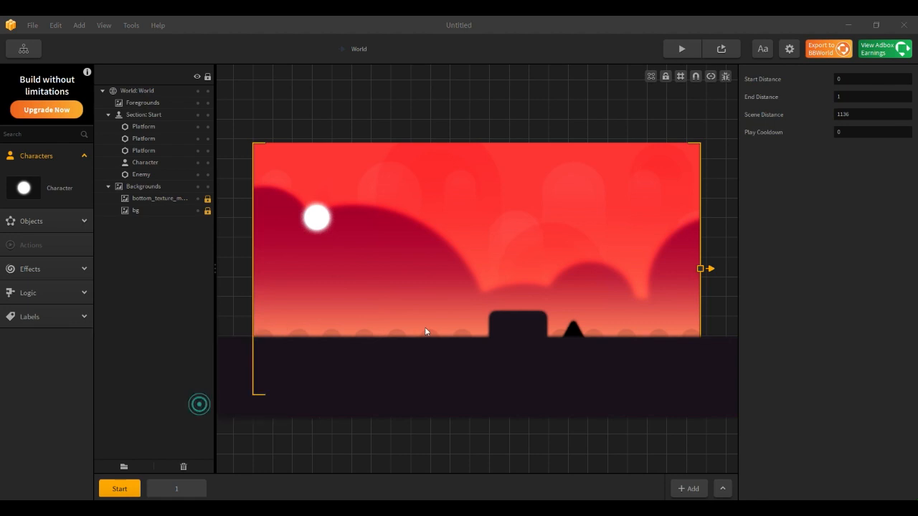
pyautogui.click(500, 248)
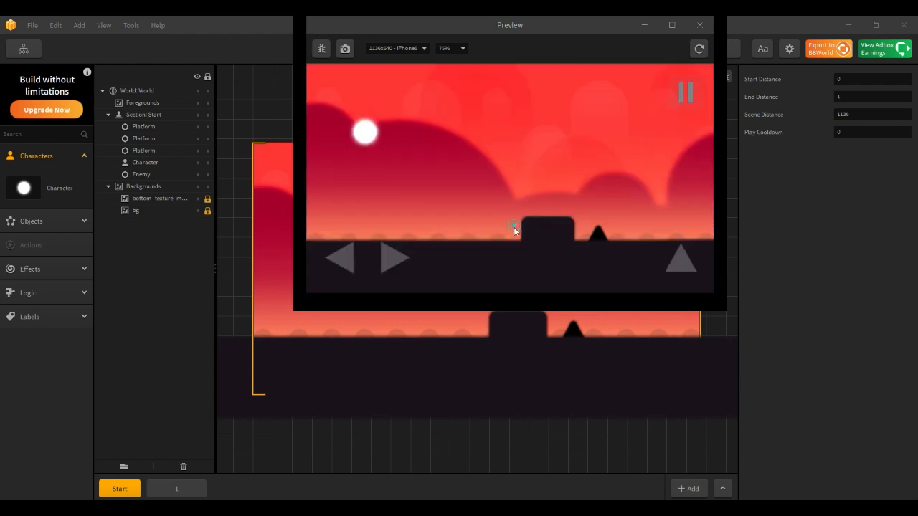
pyautogui.moveTo(577, 25); pyautogui.dragTo(502, 80)
pyautogui.moveTo(323, 318); pyautogui.dragTo(322, 313)
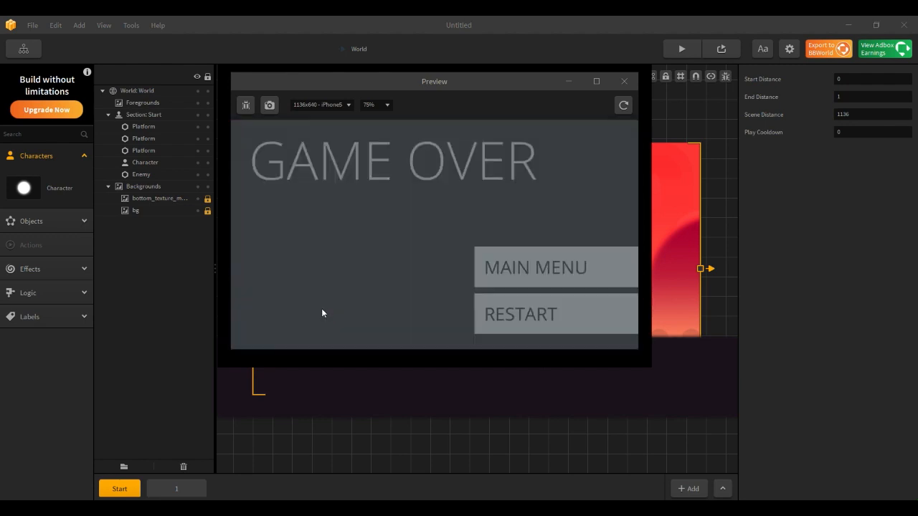
pyautogui.click(518, 323)
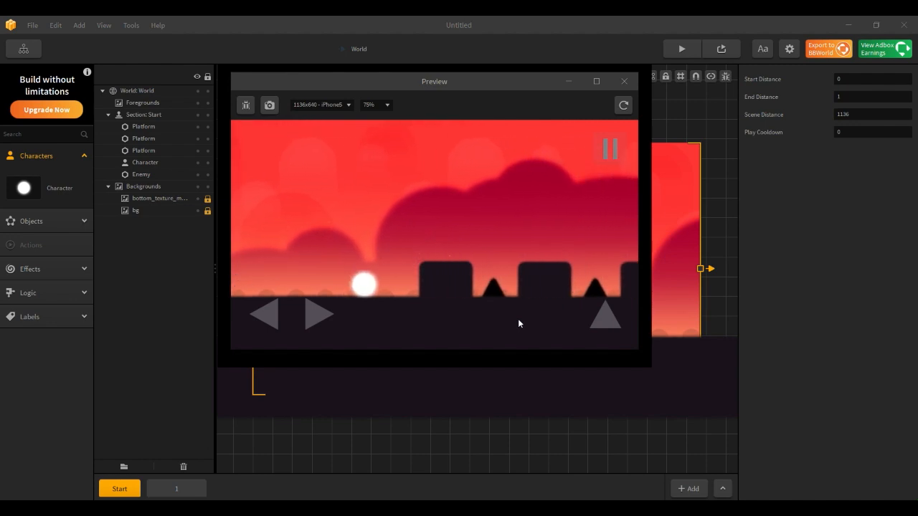
pyautogui.click(624, 81)
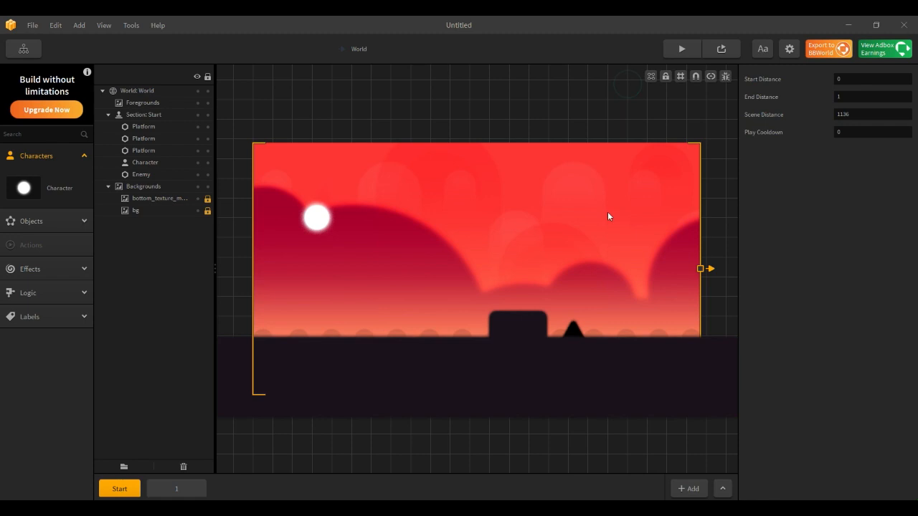
# Replace the Character's default animation with all the frames from the idle folder in tmp.
pyautogui.click(24, 192)
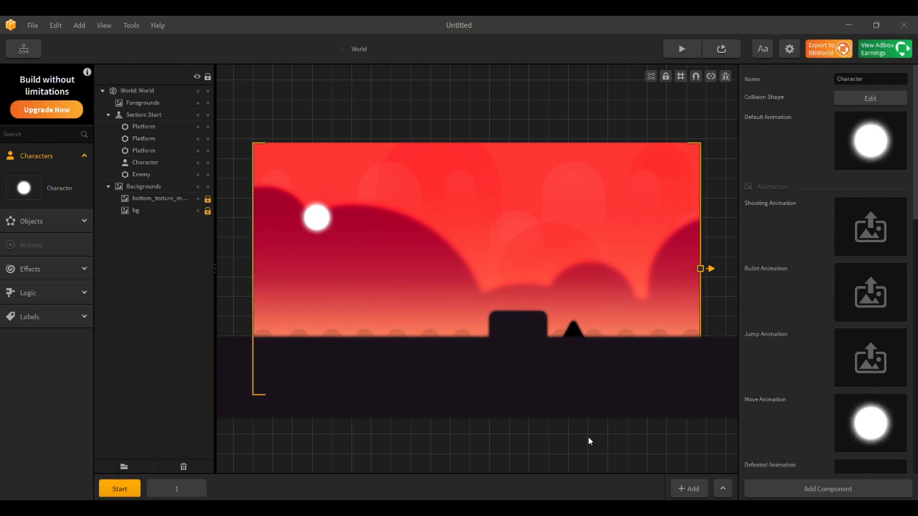
pyautogui.hotkey('alt', 'Tab')
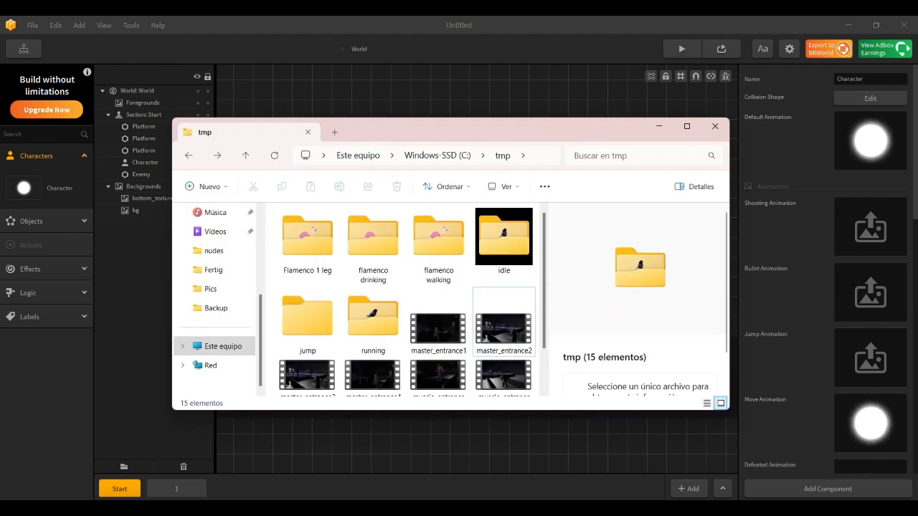
pyautogui.doubleClick(510, 245)
pyautogui.click(466, 291)
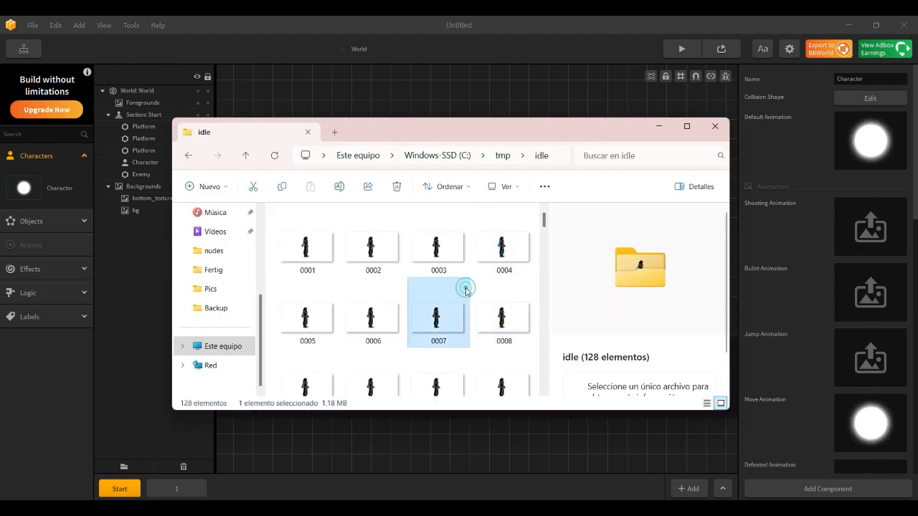
pyautogui.hotkey('ctrl', 'a')
pyautogui.moveTo(442, 258); pyautogui.dragTo(853, 134)
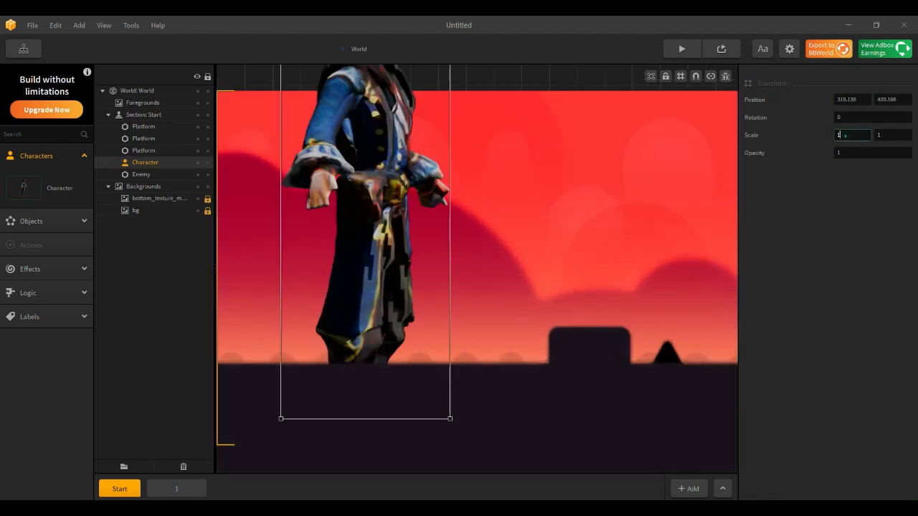
# Set the character's scale in the scene to 0.10 on both axes.
pyautogui.click(846, 135)
pyautogui.press('Tab')
pyautogui.write('0.10')
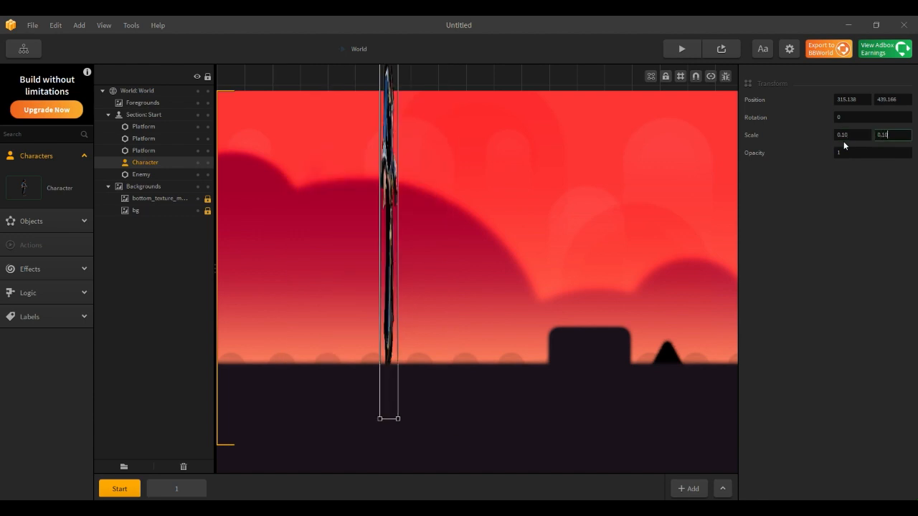
pyautogui.press('Tab')
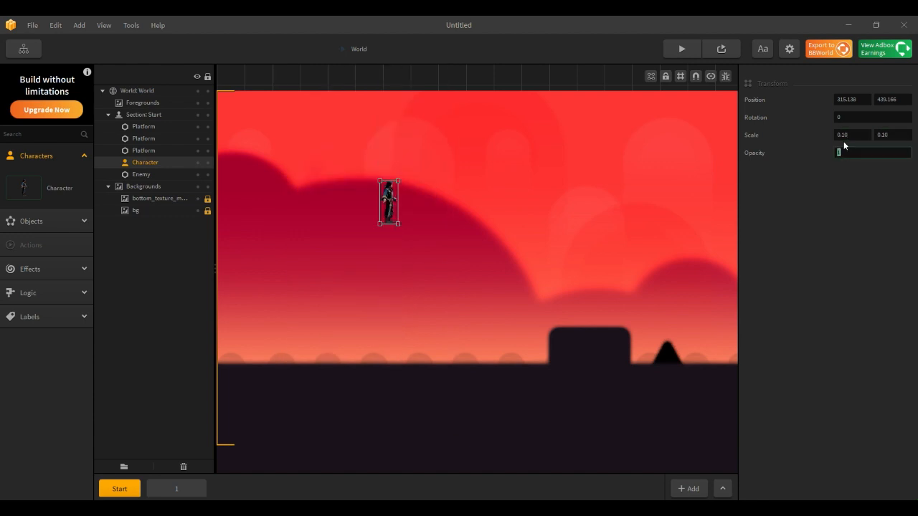
# Set the character's scale to 0.30 on both axes and move it down onto the ground.
pyautogui.click(847, 136)
pyautogui.write('0.30')
pyautogui.press('Tab')
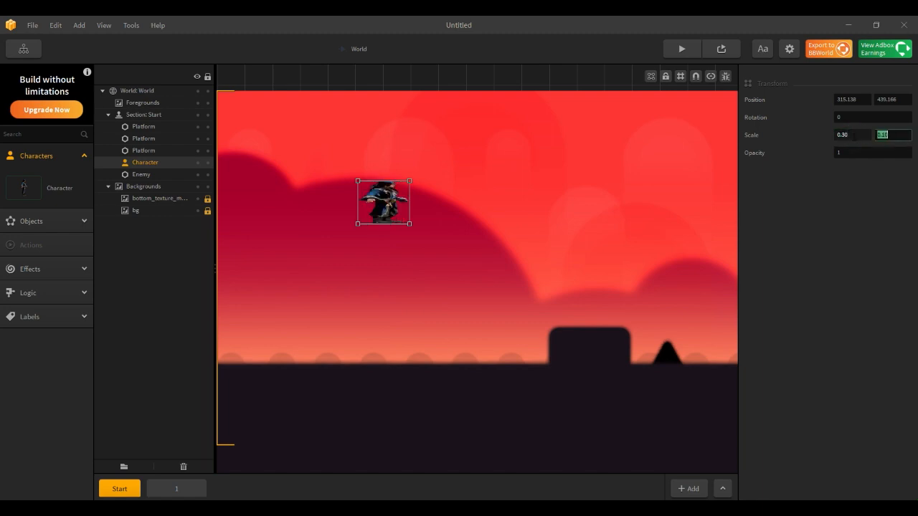
pyautogui.write('0.30')
pyautogui.press('Tab')
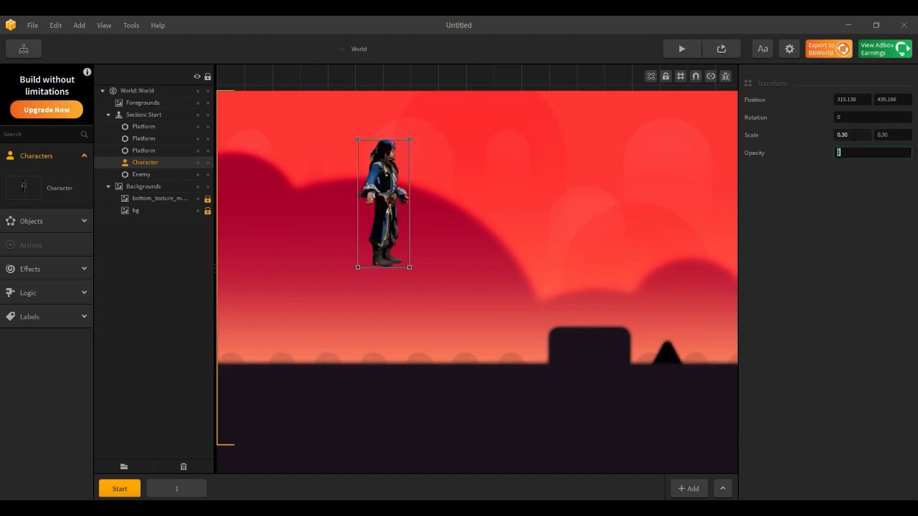
pyautogui.moveTo(399, 195); pyautogui.dragTo(322, 299)
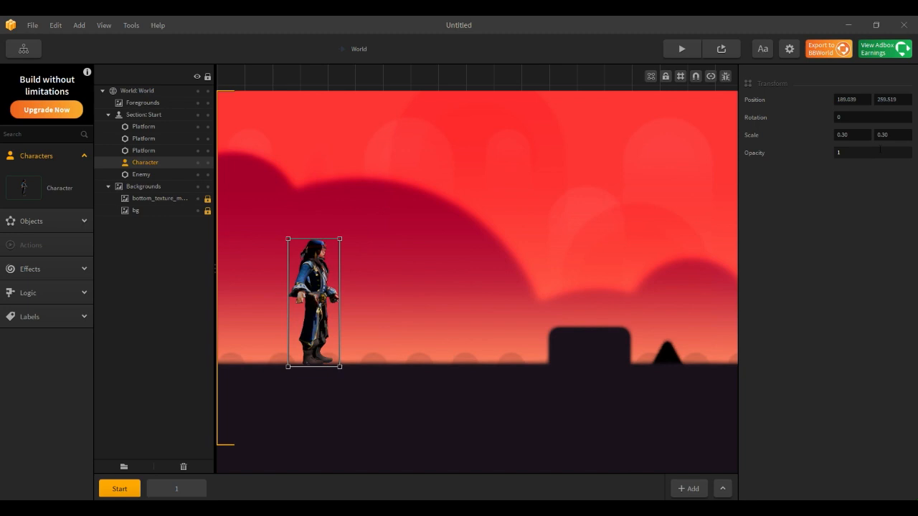
# Set the character's scale to 0.20 on both axes and stand it on the ground at about 135, 224.
pyautogui.click(859, 135)
pyautogui.press('BackSpace')
pyautogui.write('20')
pyautogui.press('Tab')
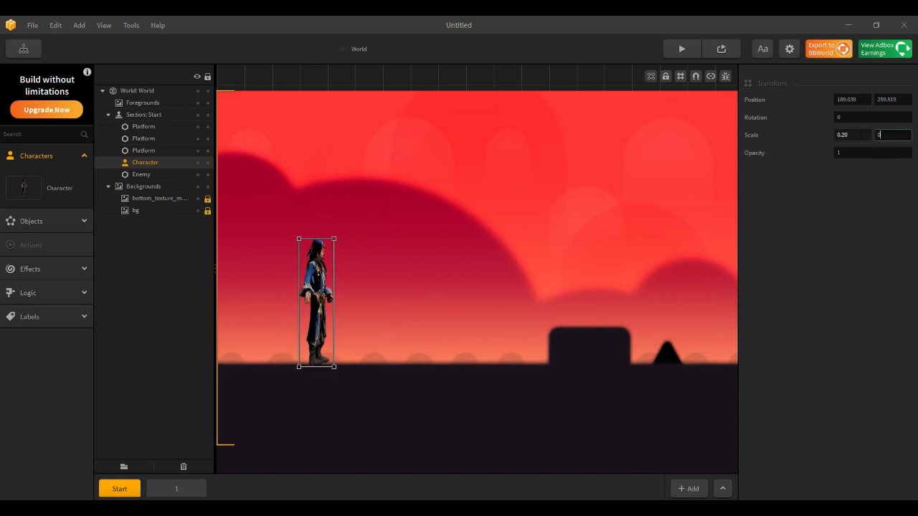
pyautogui.write('0.2')
pyautogui.press('Tab')
pyautogui.moveTo(310, 300); pyautogui.dragTo(284, 315)
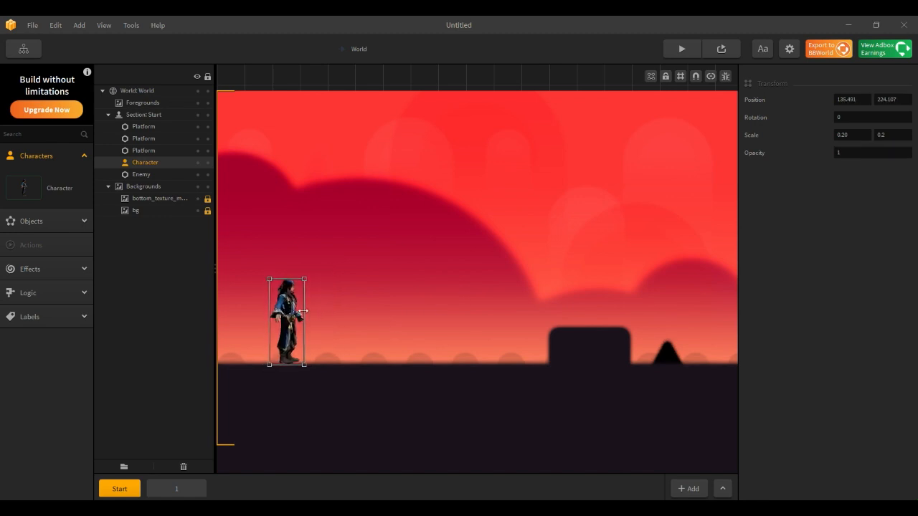
# Open the Character's collision shape for editing and change it from a circle to a polygon fitted around the pirate.
pyautogui.click(21, 191)
pyautogui.click(872, 103)
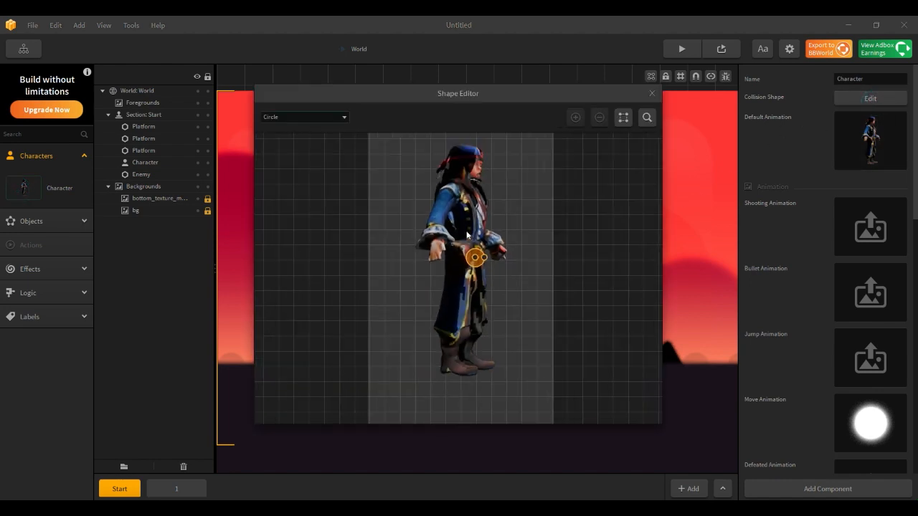
pyautogui.scroll(-3, 467, 234)
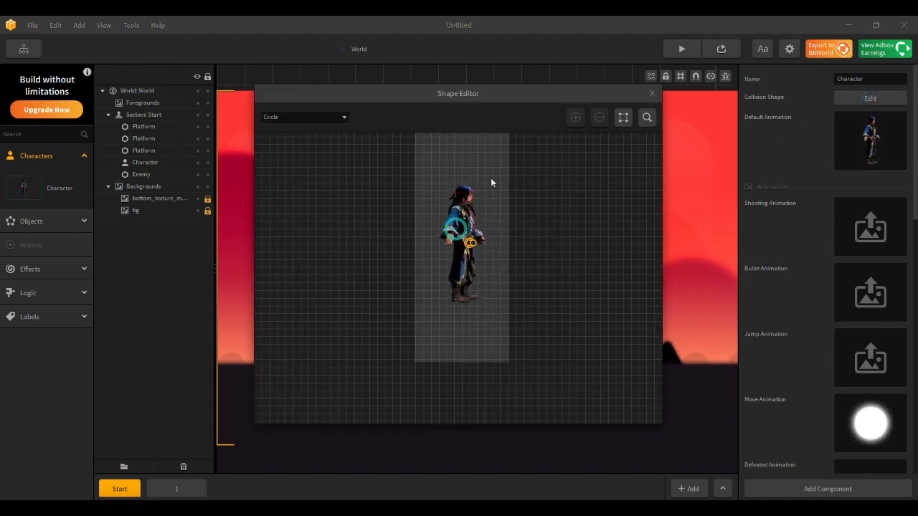
pyautogui.click(623, 119)
pyautogui.scroll(-3, 487, 193)
pyautogui.click(340, 118)
pyautogui.click(304, 133)
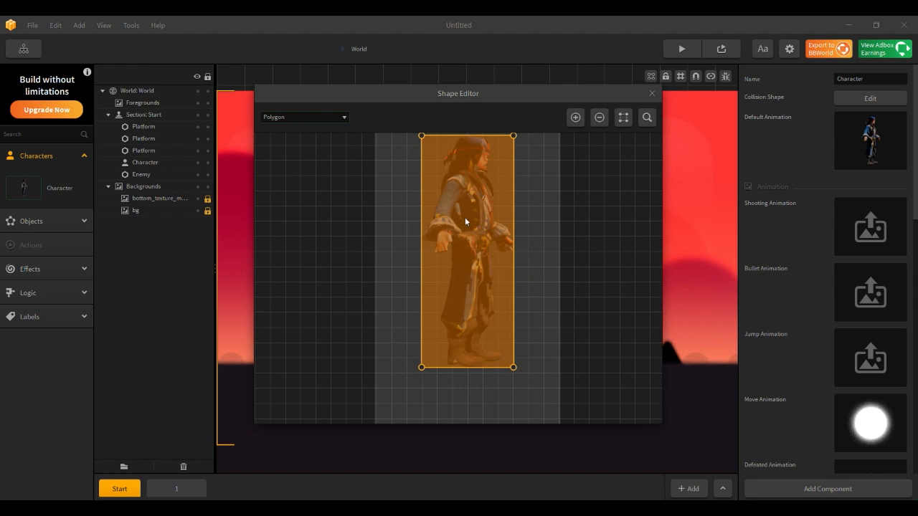
# Add a point to the collision polygon and move its two upper corners in around the pirate's head.
pyautogui.moveTo(520, 189); pyautogui.dragTo(486, 217)
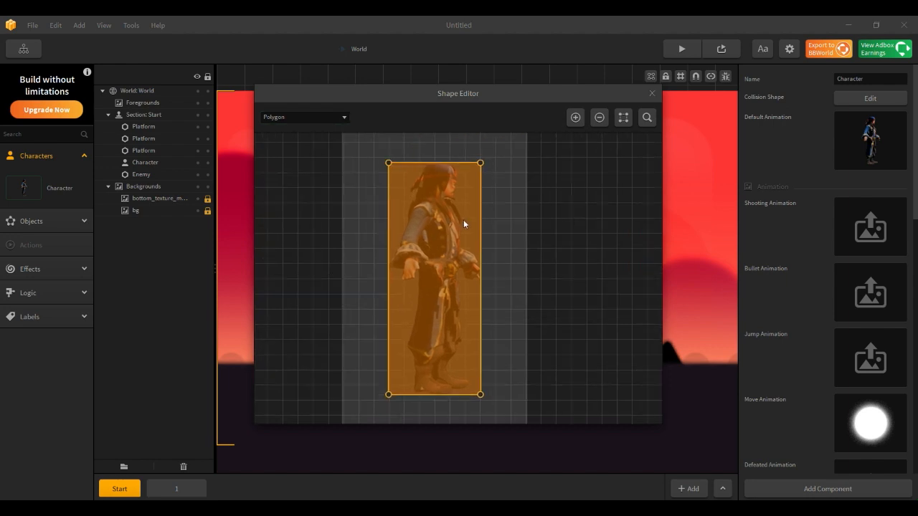
pyautogui.click(576, 117)
pyautogui.moveTo(480, 164); pyautogui.dragTo(459, 172)
pyautogui.moveTo(389, 164); pyautogui.dragTo(415, 180)
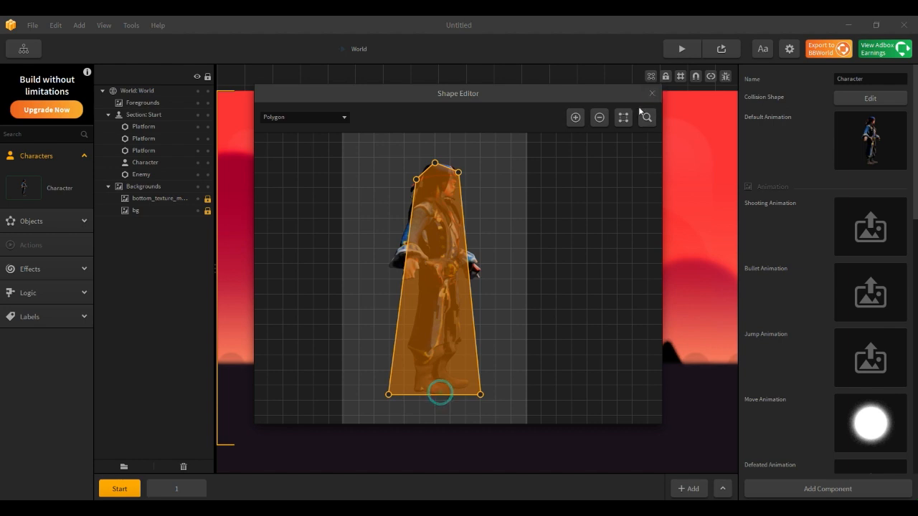
# Add another point, fit the collision polygon to the pirate's back, rear arm and boots, and close the shape editor.
pyautogui.click(579, 121)
pyautogui.moveTo(416, 179); pyautogui.dragTo(397, 257)
pyautogui.moveTo(423, 173); pyautogui.dragTo(412, 201)
pyautogui.moveTo(389, 394); pyautogui.dragTo(417, 388)
pyautogui.moveTo(481, 394); pyautogui.dragTo(456, 386)
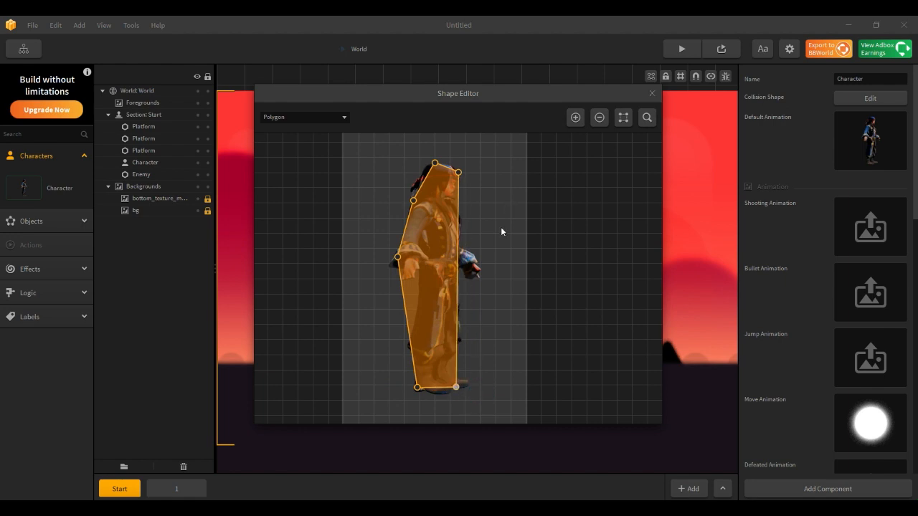
pyautogui.click(652, 93)
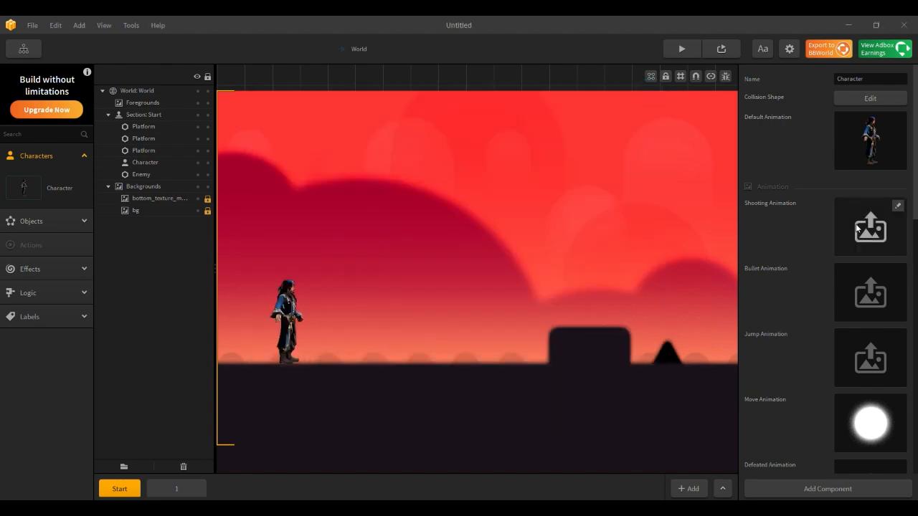
# Load all the PNG frames from the tmp\jump folder into the Character's Jump Animation.
pyautogui.scroll(-1, 854, 285)
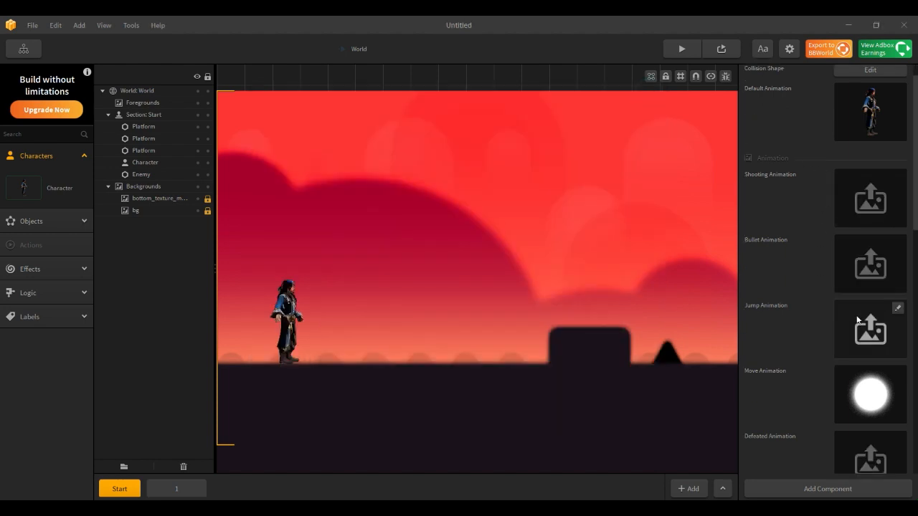
pyautogui.scroll(-1, 853, 280)
pyautogui.click(473, 511)
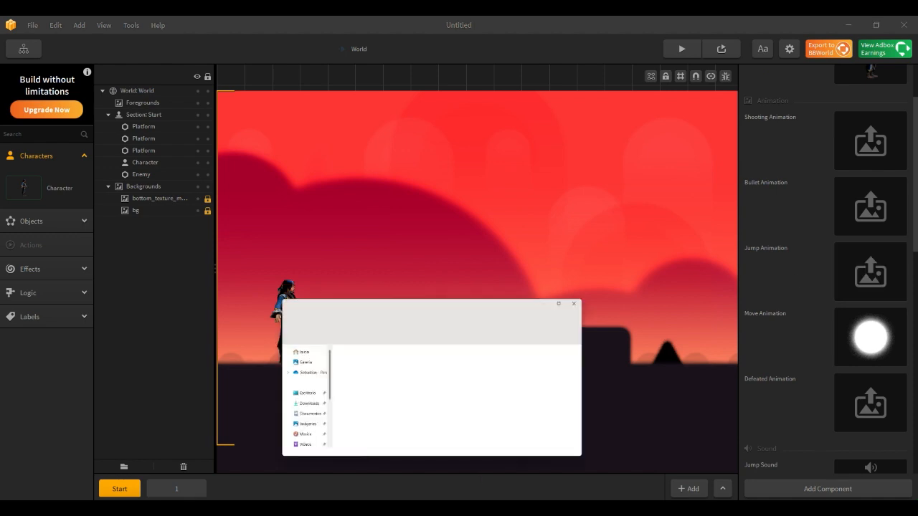
pyautogui.click(145, 162)
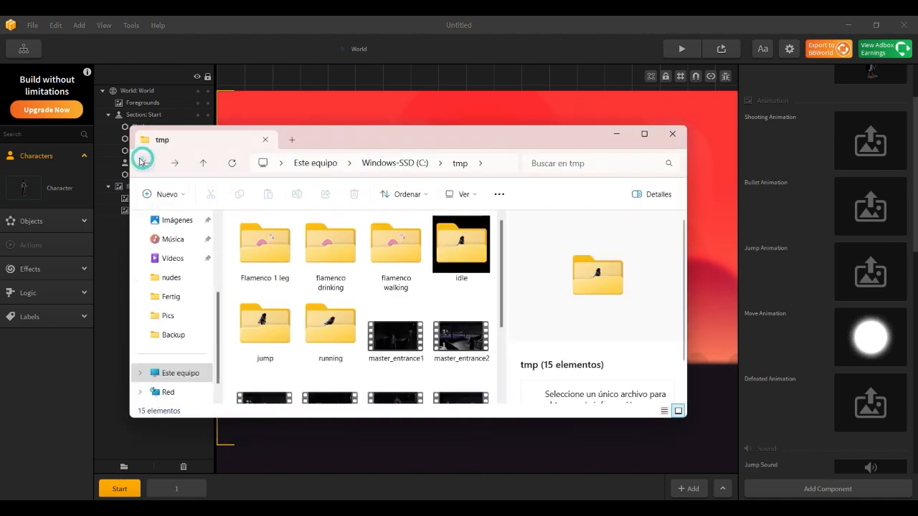
pyautogui.doubleClick(264, 326)
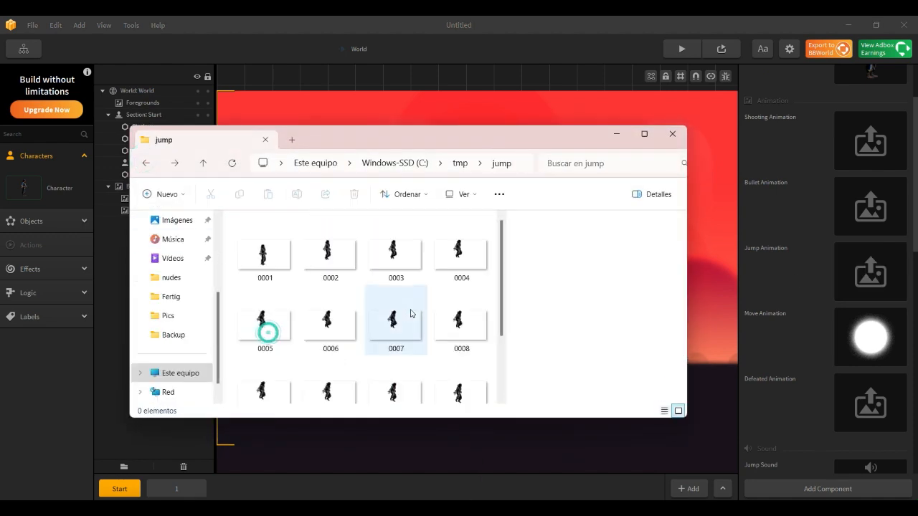
pyautogui.hotkey('ctrl', 'a')
pyautogui.moveTo(392, 302); pyautogui.dragTo(852, 255)
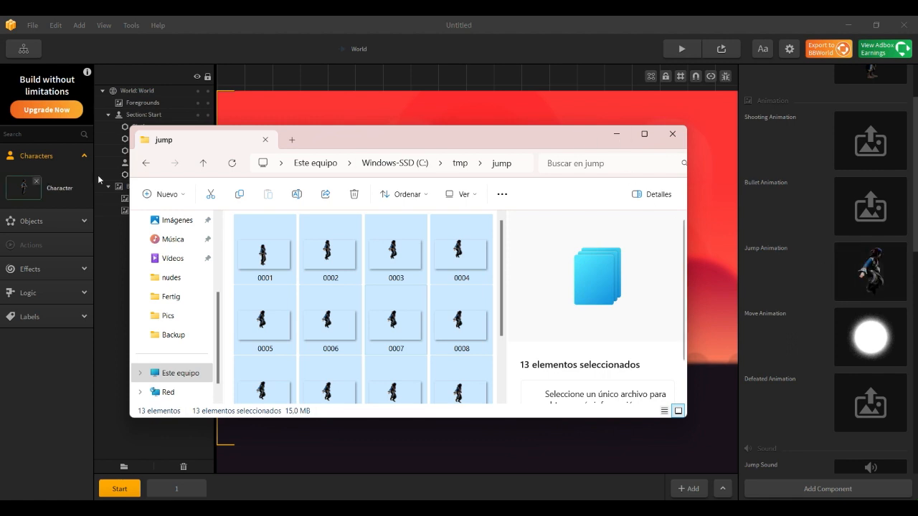
# Load all the PNG frames from the tmp\running folder into the Character's Move Animation and put the file window away.
pyautogui.click(145, 163)
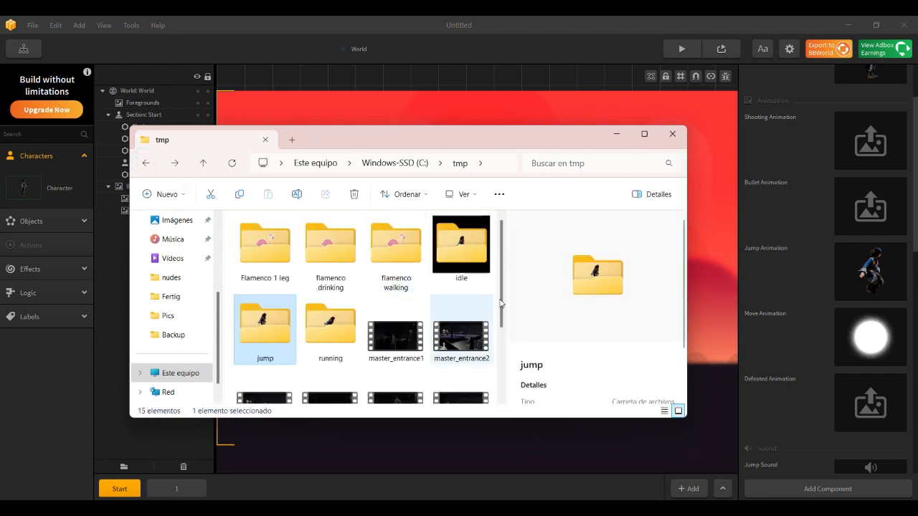
pyautogui.doubleClick(323, 337)
pyautogui.click(349, 321)
pyautogui.hotkey('ctrl', 'a')
pyautogui.moveTo(334, 312); pyautogui.dragTo(861, 332)
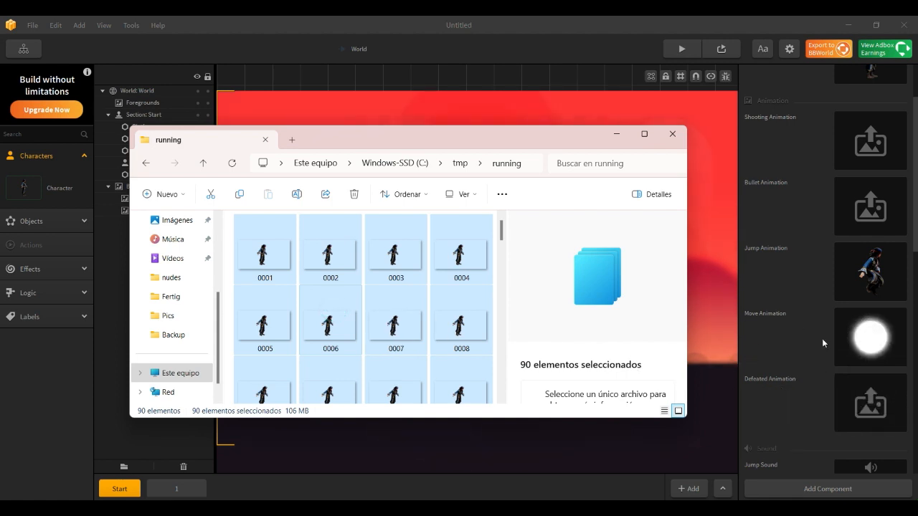
pyautogui.click(616, 134)
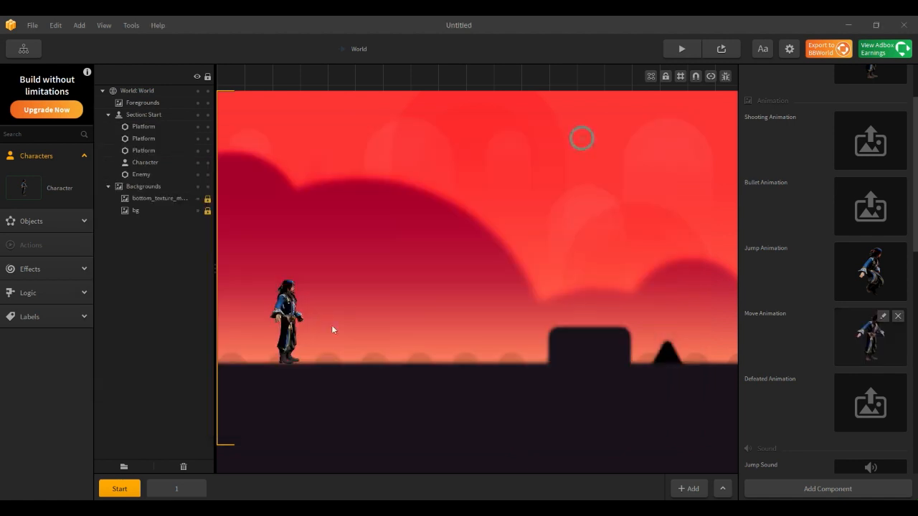
# Preview the game, run the pirate back and forth and make him jump to check the new animations, and close the preview.
pyautogui.click(292, 304)
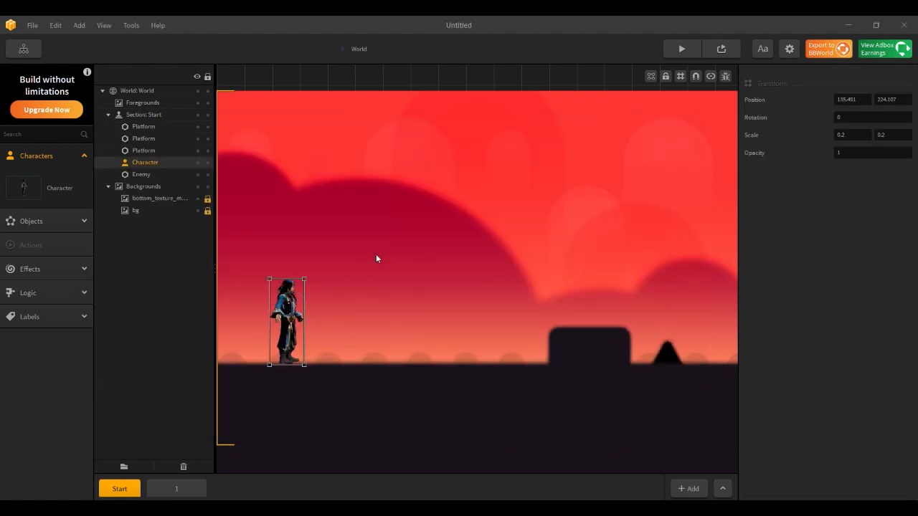
pyautogui.click(682, 48)
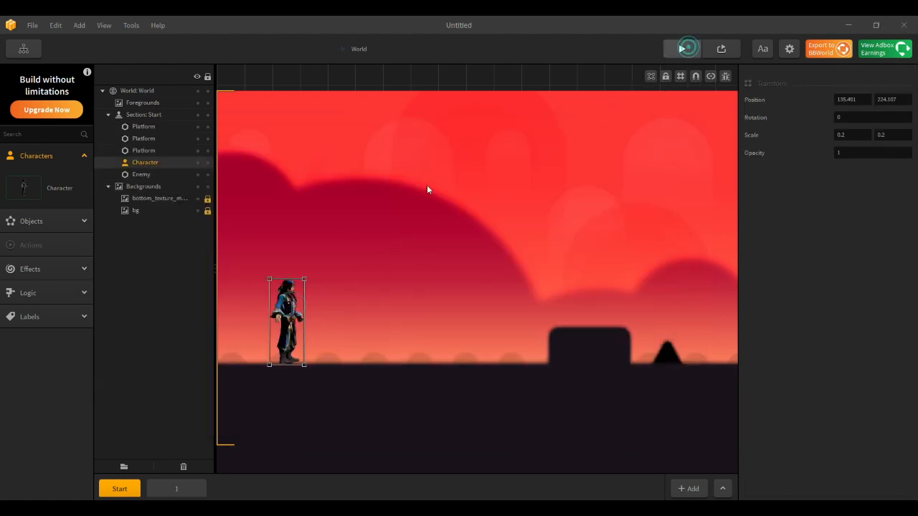
pyautogui.click(442, 288)
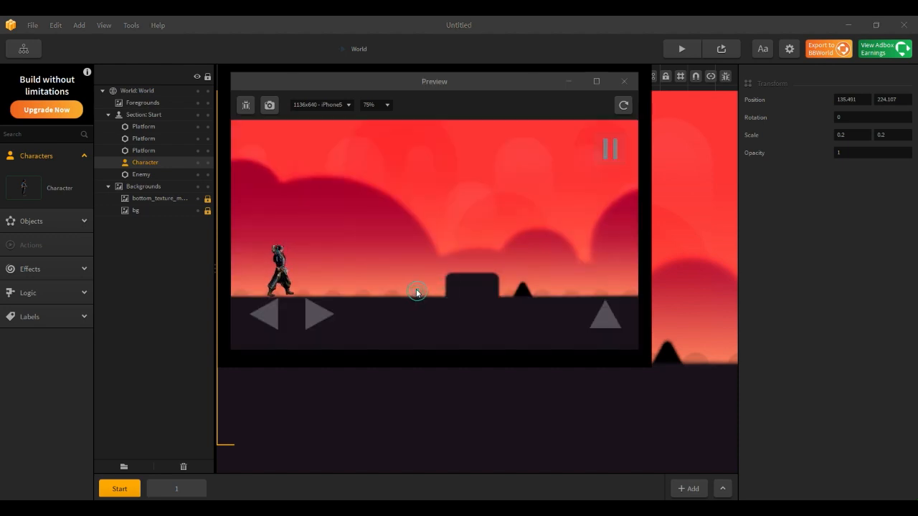
pyautogui.press('Right')
pyautogui.press('Left')
pyautogui.press('Right')
pyautogui.click(415, 289)
pyautogui.click(603, 319)
pyautogui.press('Right')
pyautogui.click(601, 321)
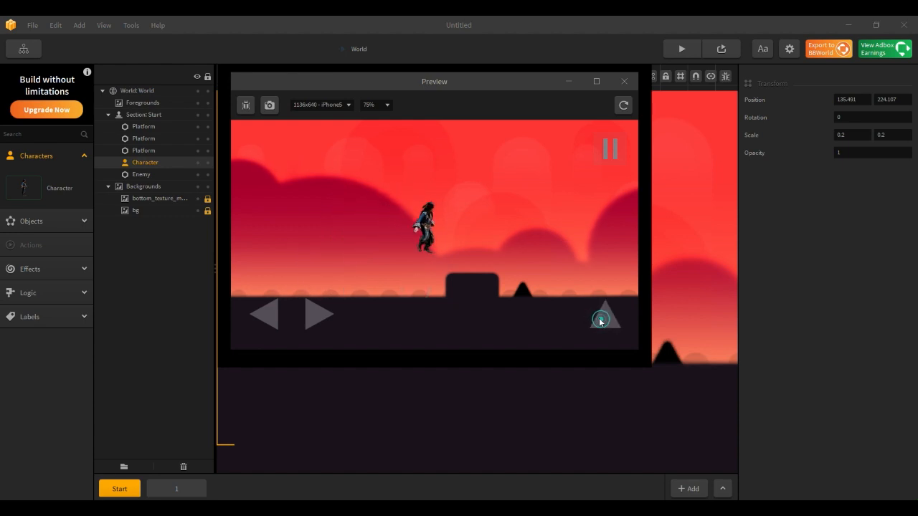
pyautogui.press('Left')
pyautogui.click(597, 318)
pyautogui.press('Right')
pyautogui.press('Left')
pyautogui.press('Right')
pyautogui.click(593, 273)
pyautogui.click(635, 88)
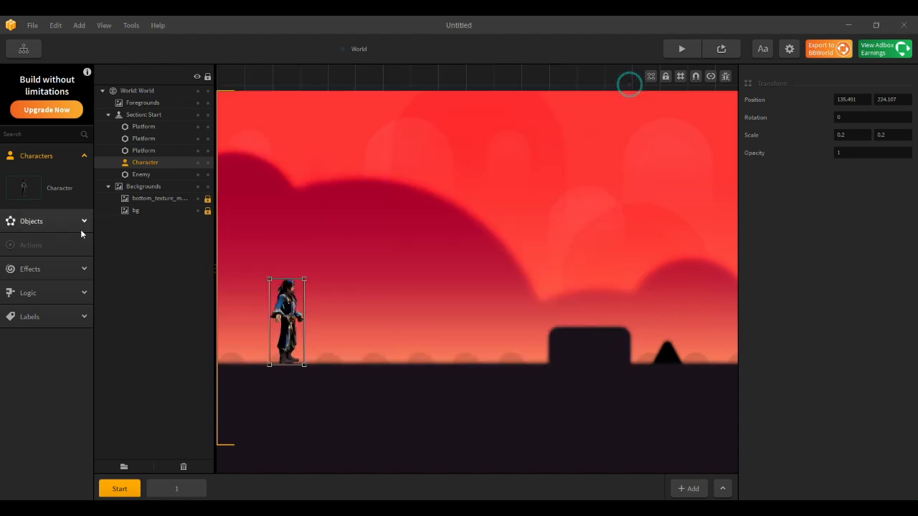
# Open the Character's Jump Animation in the Animation Editor, set its frame count to 7 and close the editor.
pyautogui.click(882, 251)
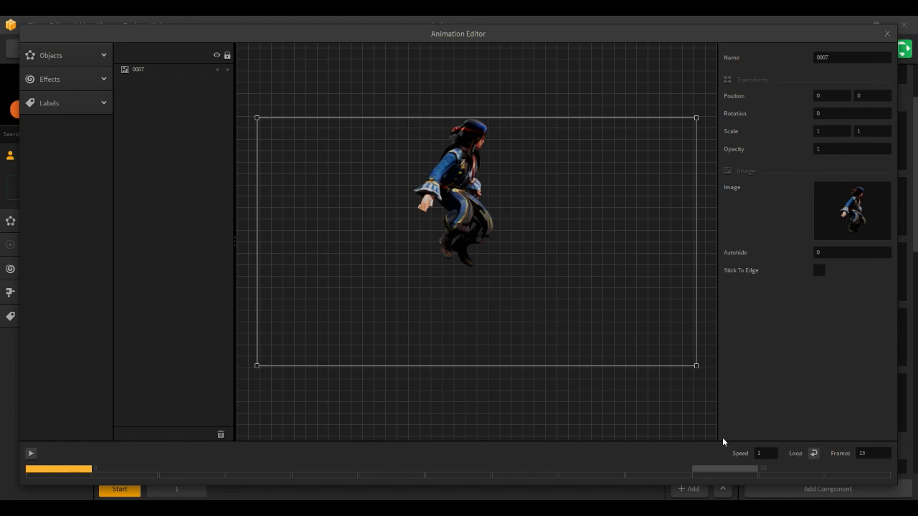
pyautogui.click(868, 453)
pyautogui.press('BackSpace')
pyautogui.press('BackSpace')
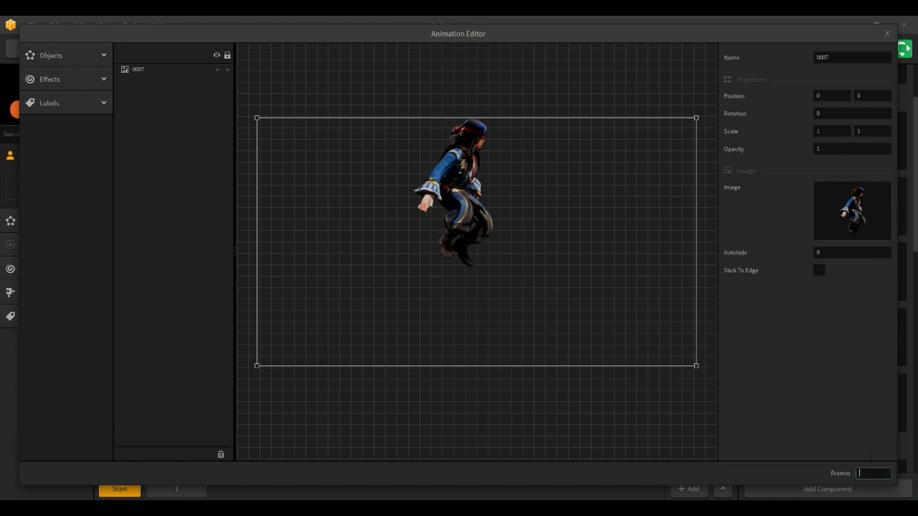
pyautogui.write('7')
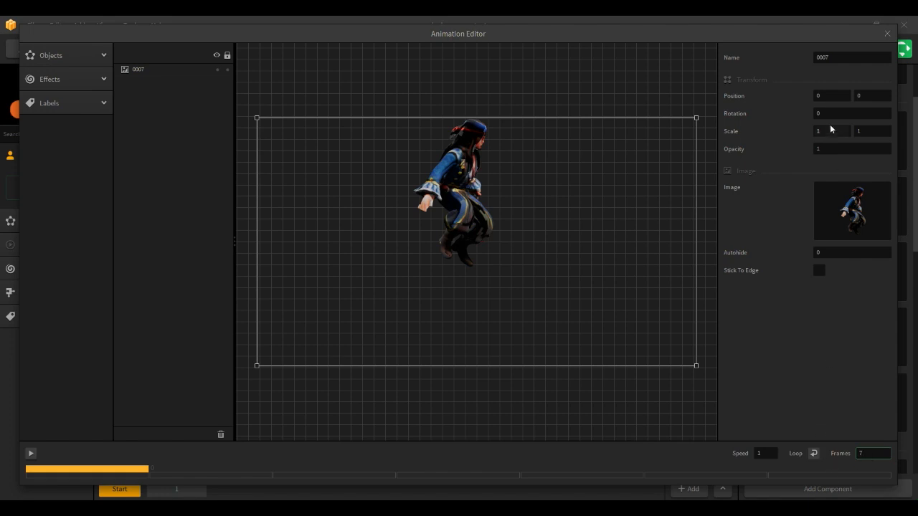
pyautogui.click(888, 33)
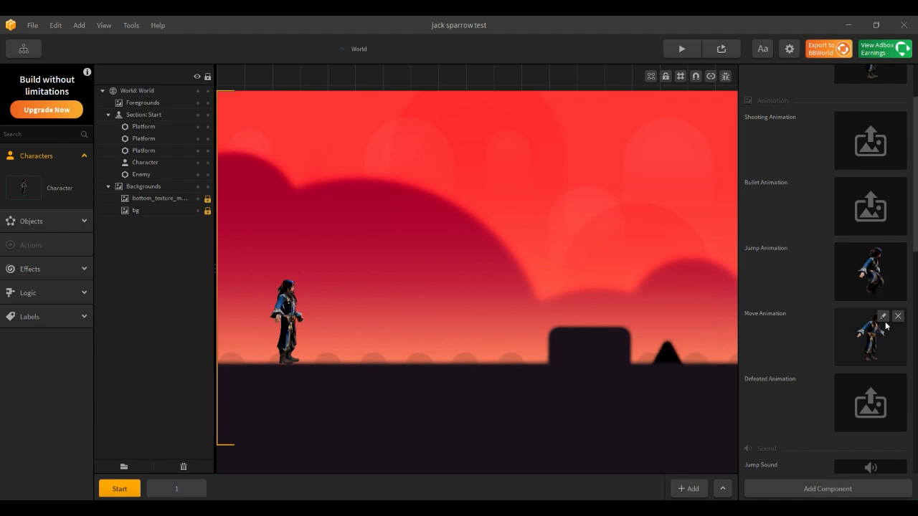
# Turn on looping for the Character's Move Animation, set its speed to 2 and close the Animation Editor.
pyautogui.click(885, 318)
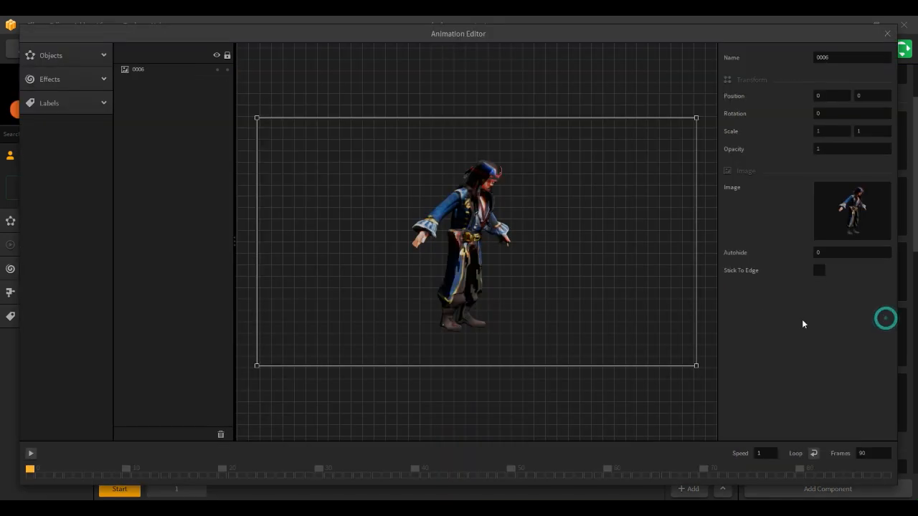
pyautogui.click(814, 453)
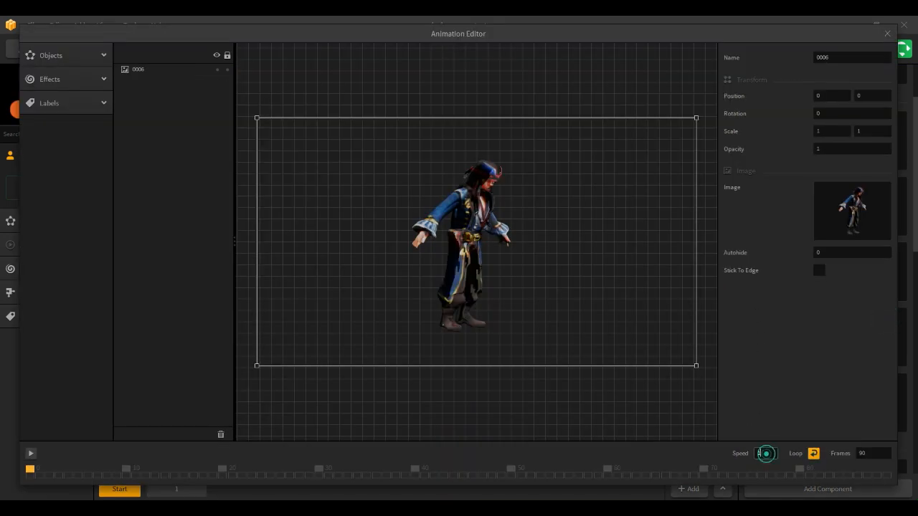
pyautogui.press('BackSpace')
pyautogui.write('2')
pyautogui.click(887, 33)
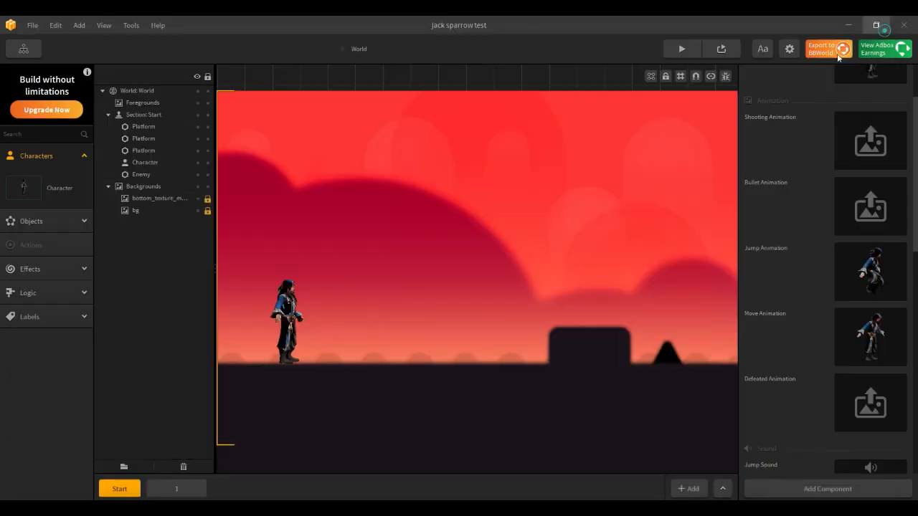
# Preview the game again, run the pirate through the level jumping over blocks and spikes, and close the preview.
pyautogui.click(681, 50)
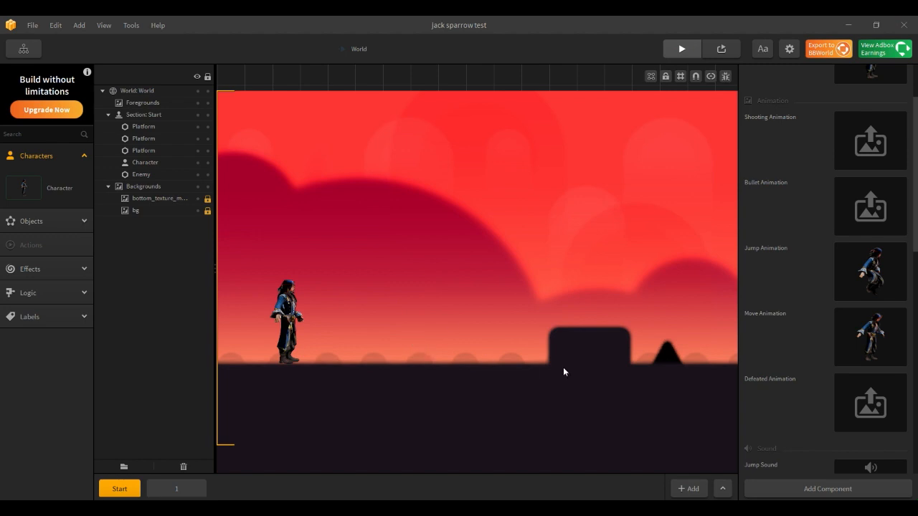
pyautogui.click(473, 312)
pyautogui.press('Right')
pyautogui.press('Left')
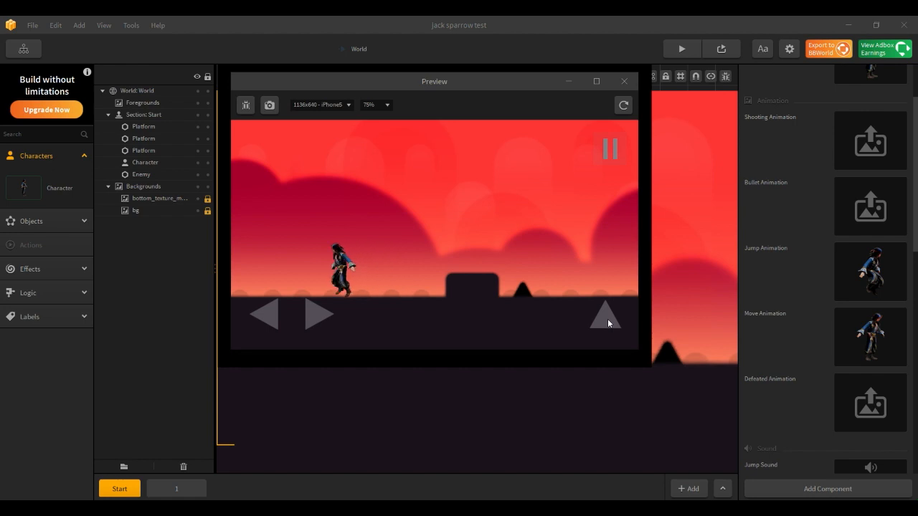
pyautogui.press('Right')
pyautogui.click(609, 319)
pyautogui.press('Right')
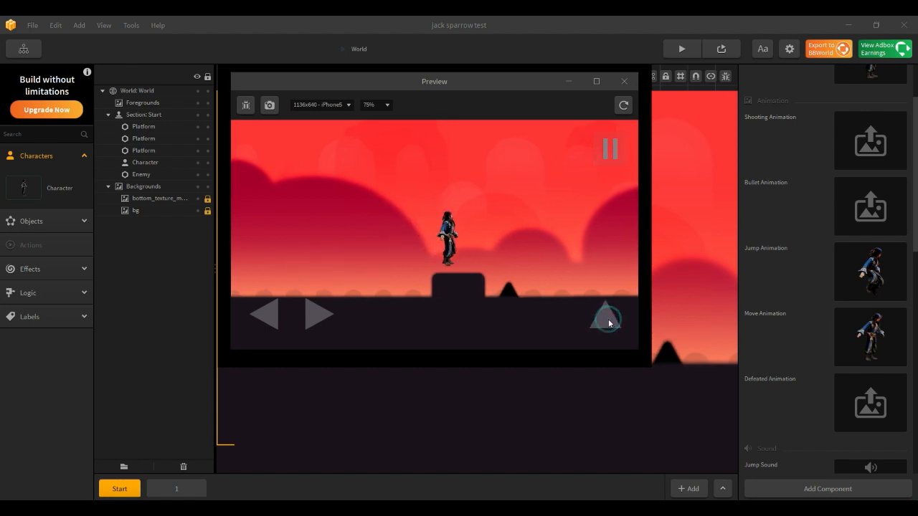
pyautogui.click(608, 319)
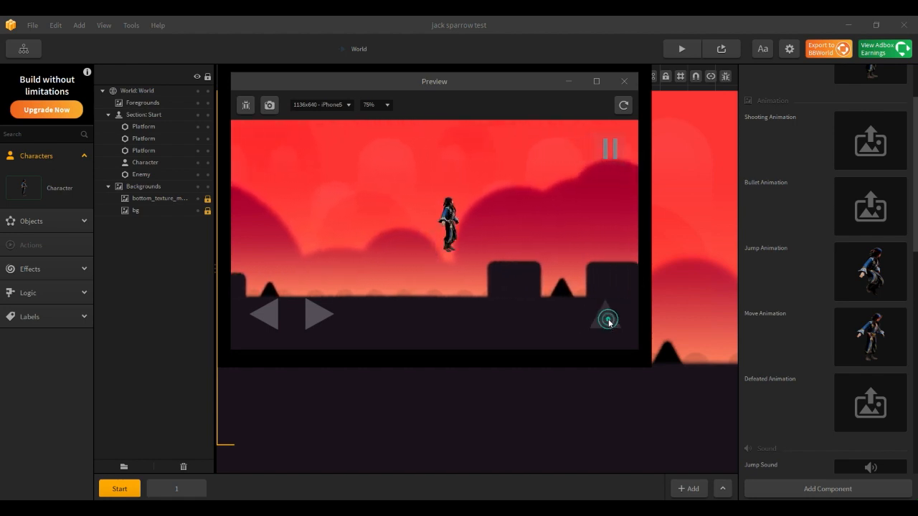
pyautogui.click(608, 320)
pyautogui.click(608, 319)
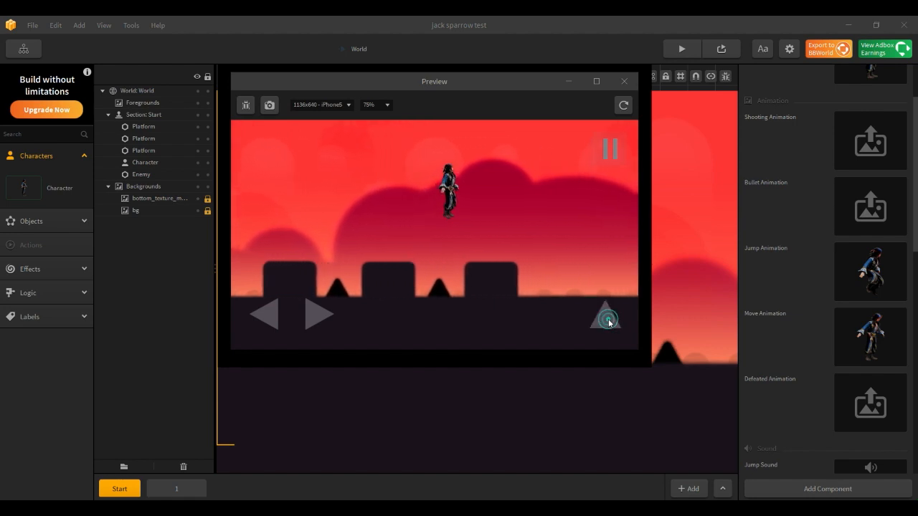
pyautogui.click(608, 320)
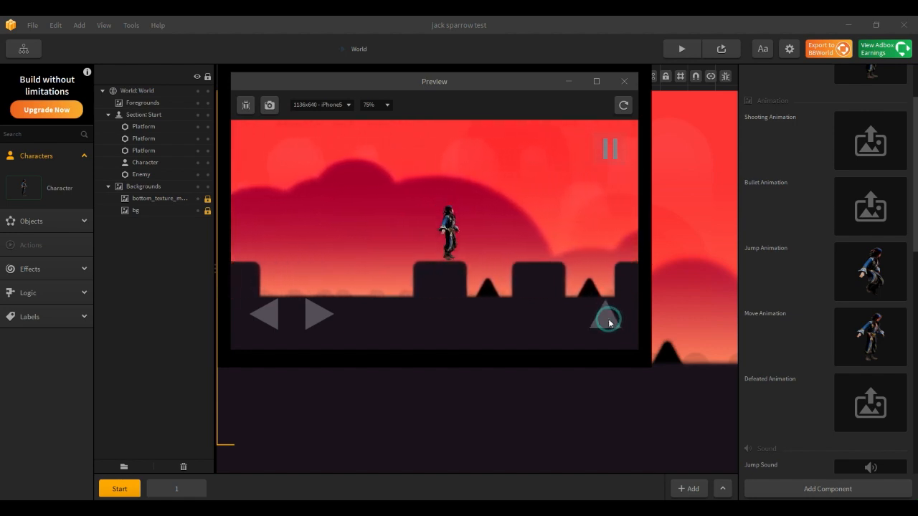
pyautogui.click(625, 81)
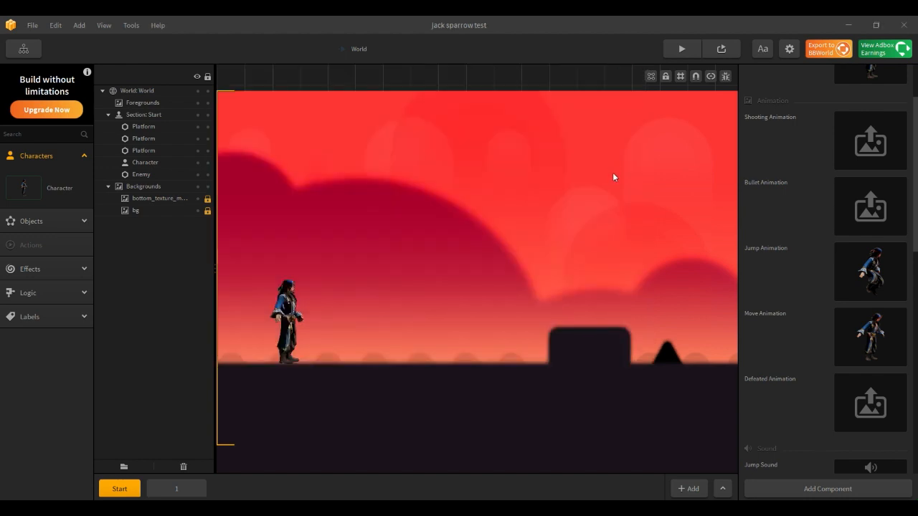